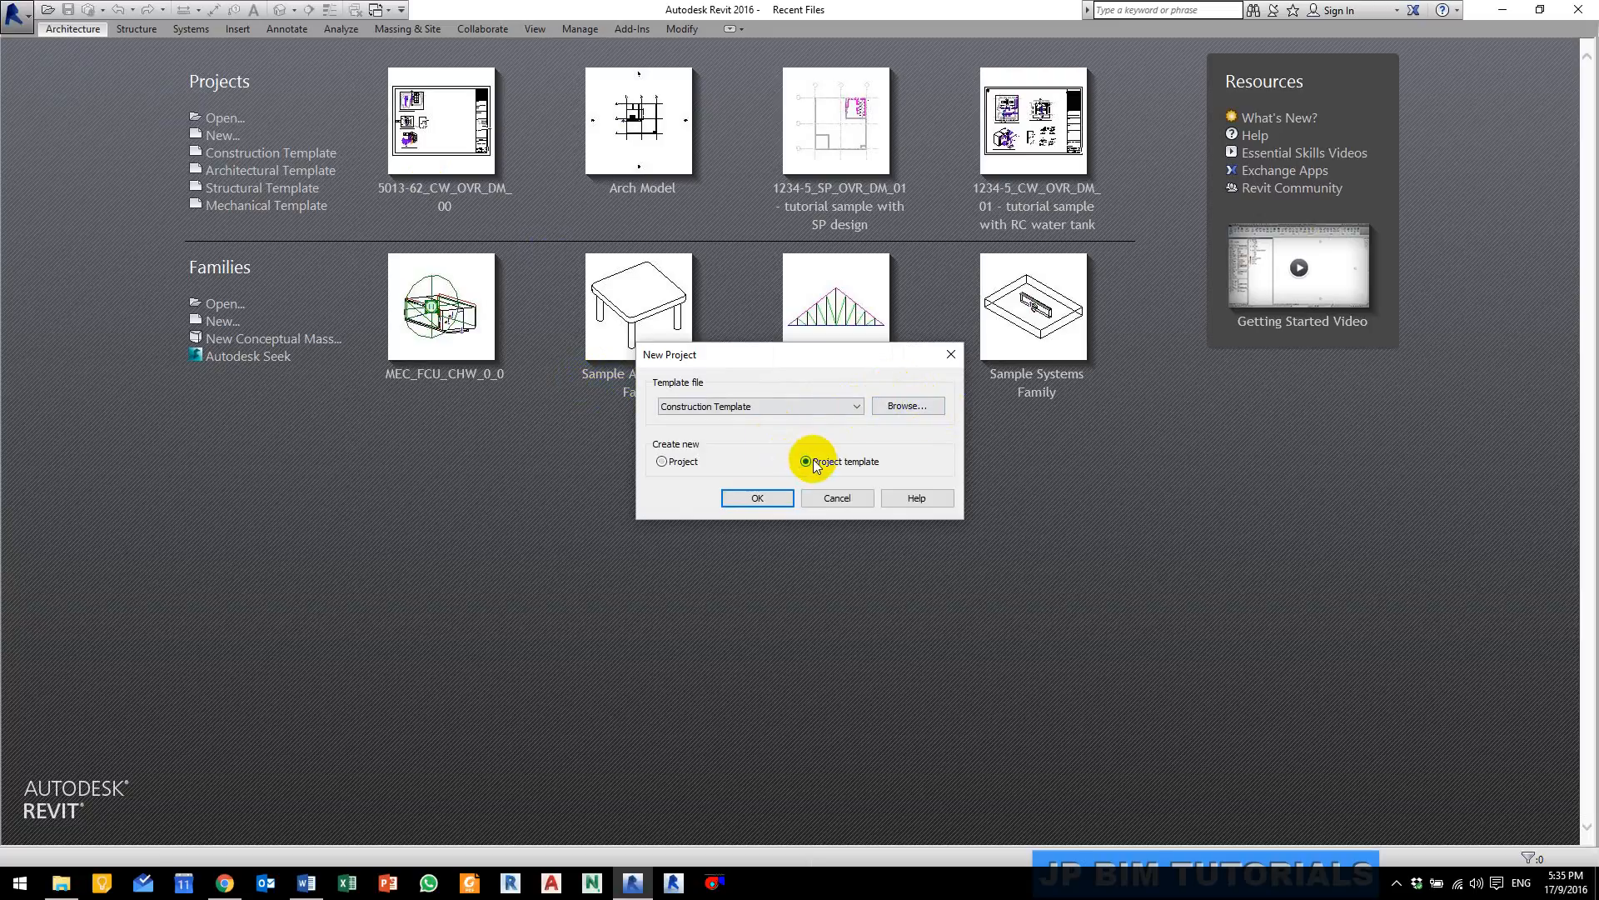
Step: Create a new project template based on MEP_OVR_Master Template_00.rte from the Library folder of BIM Tutorial Files
{"action": "left_click", "coordinate": [884, 406]}
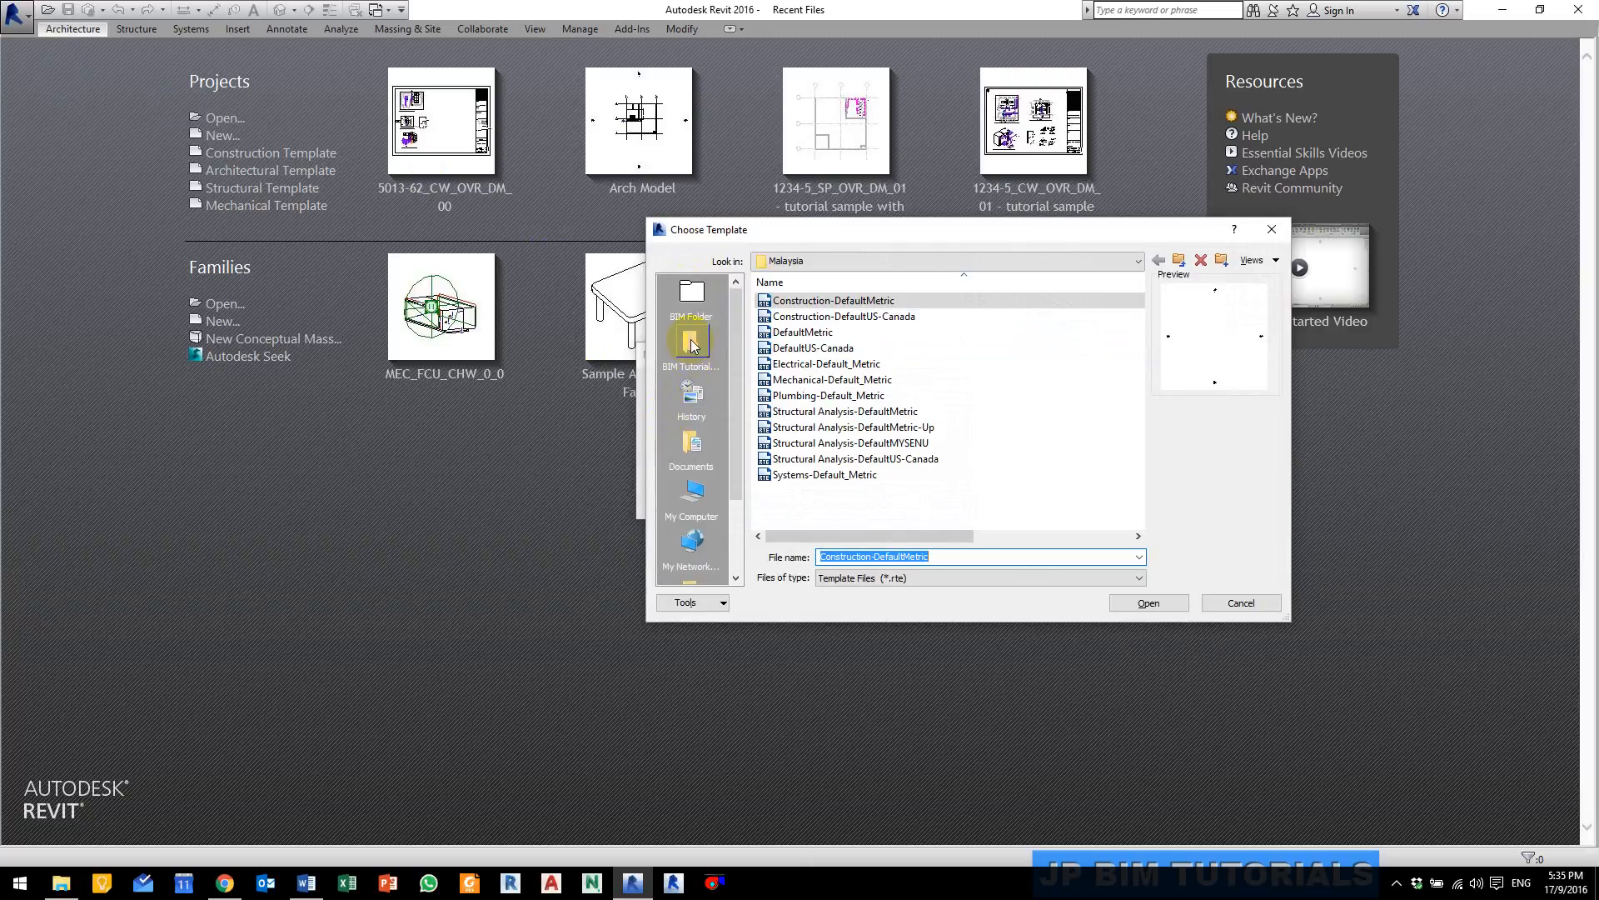
{"action": "left_click", "coordinate": [692, 344]}
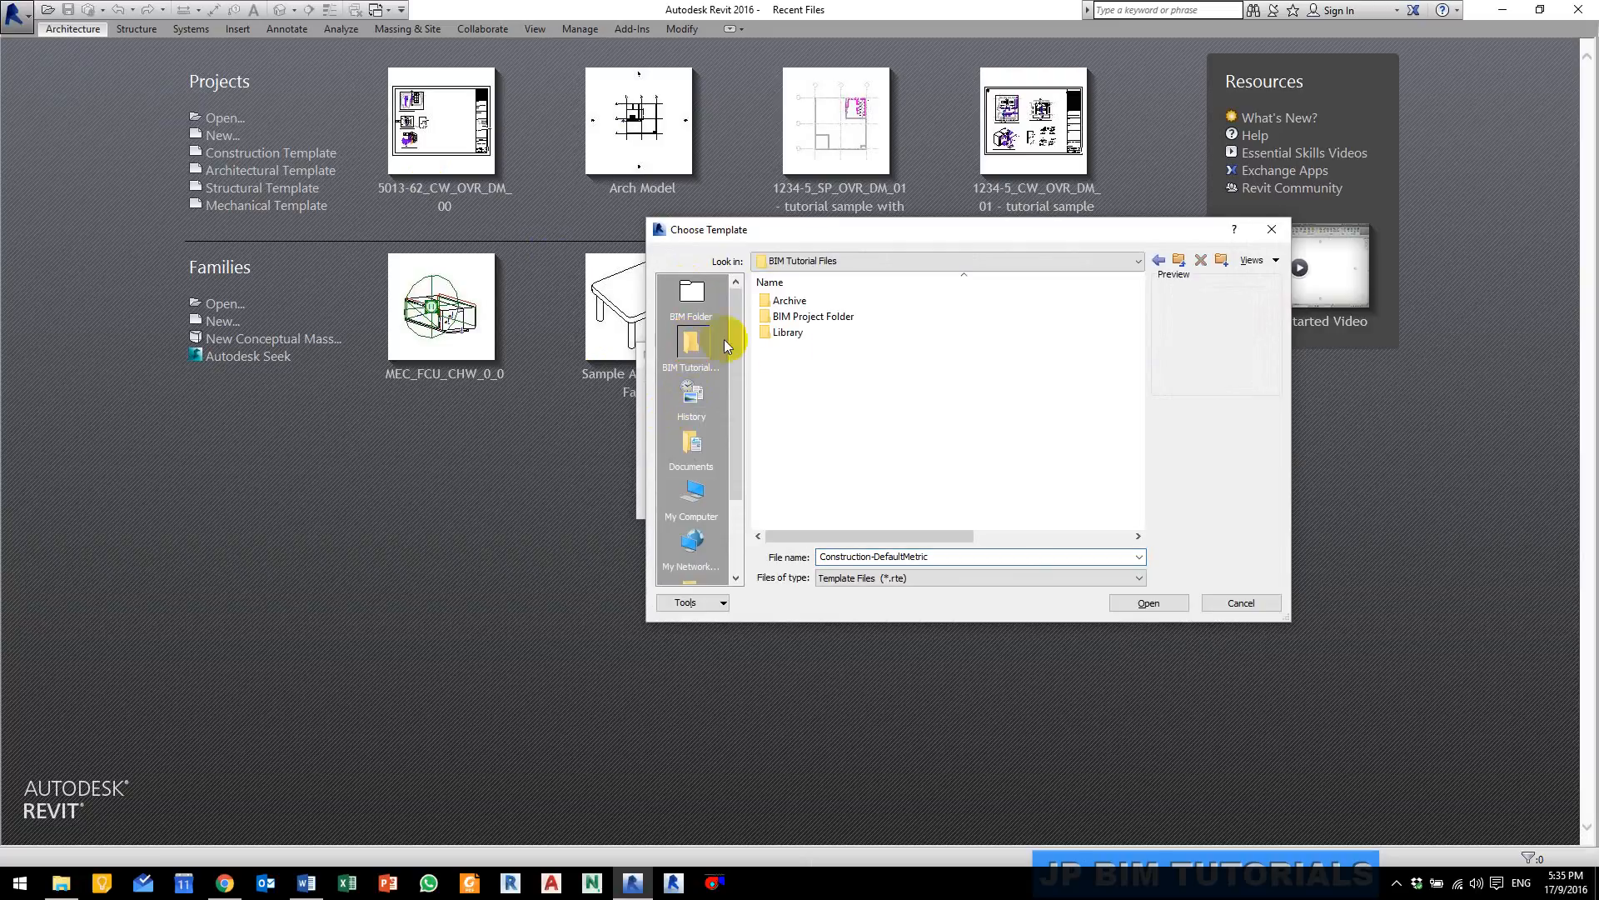
{"action": "double_click", "coordinate": [803, 336]}
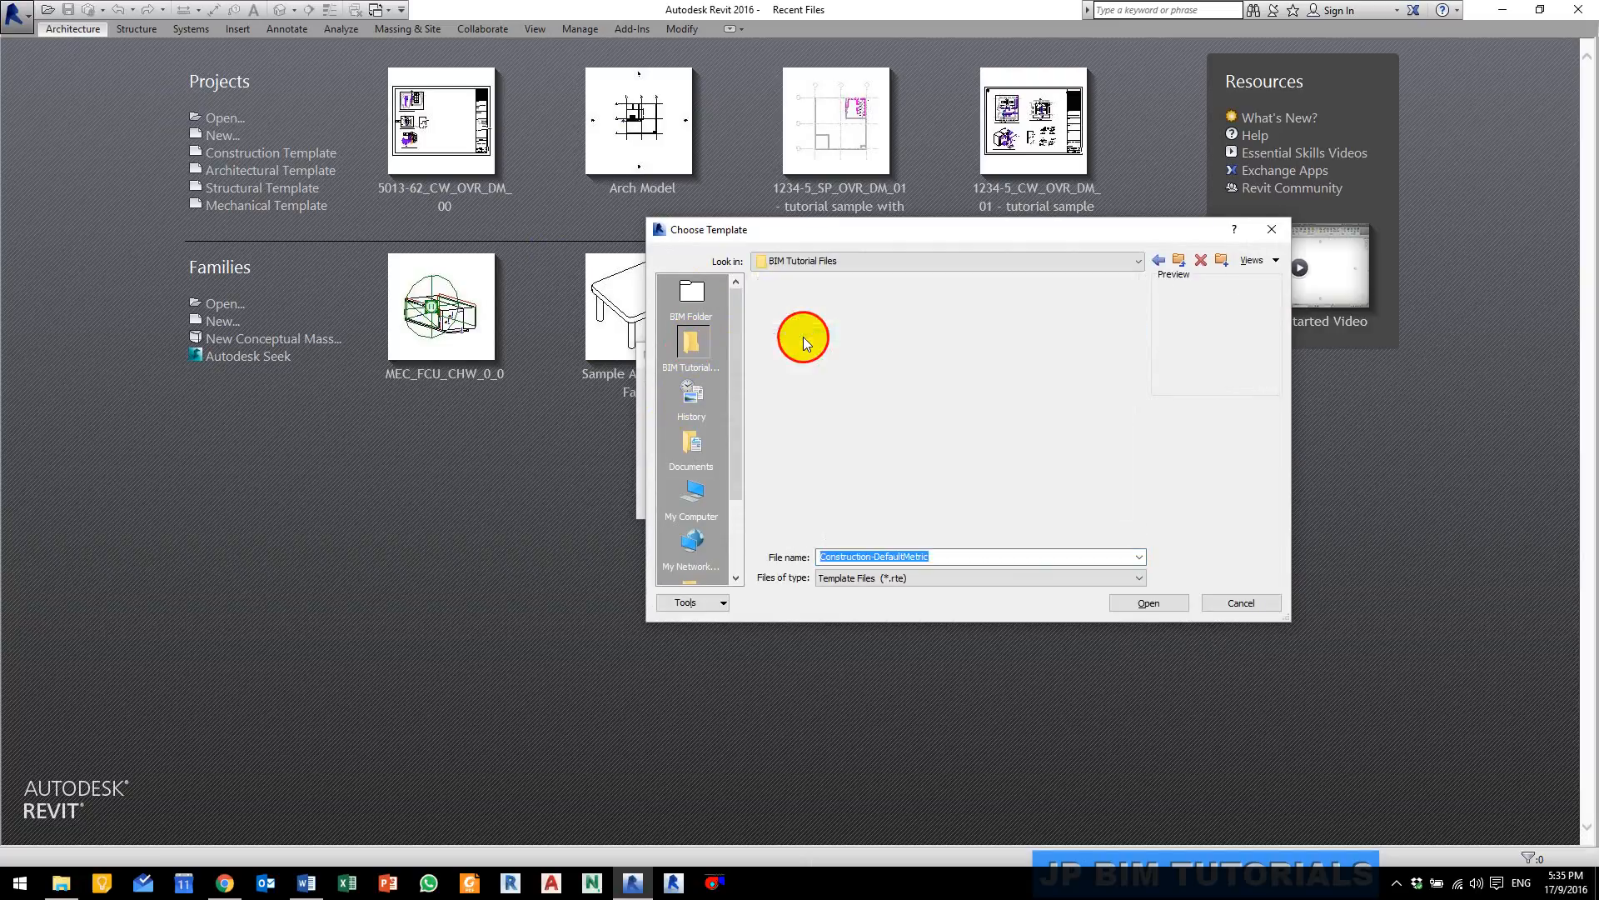
{"action": "scroll", "coordinate": [1135, 498], "scroll_direction": "down", "scroll_amount": 3}
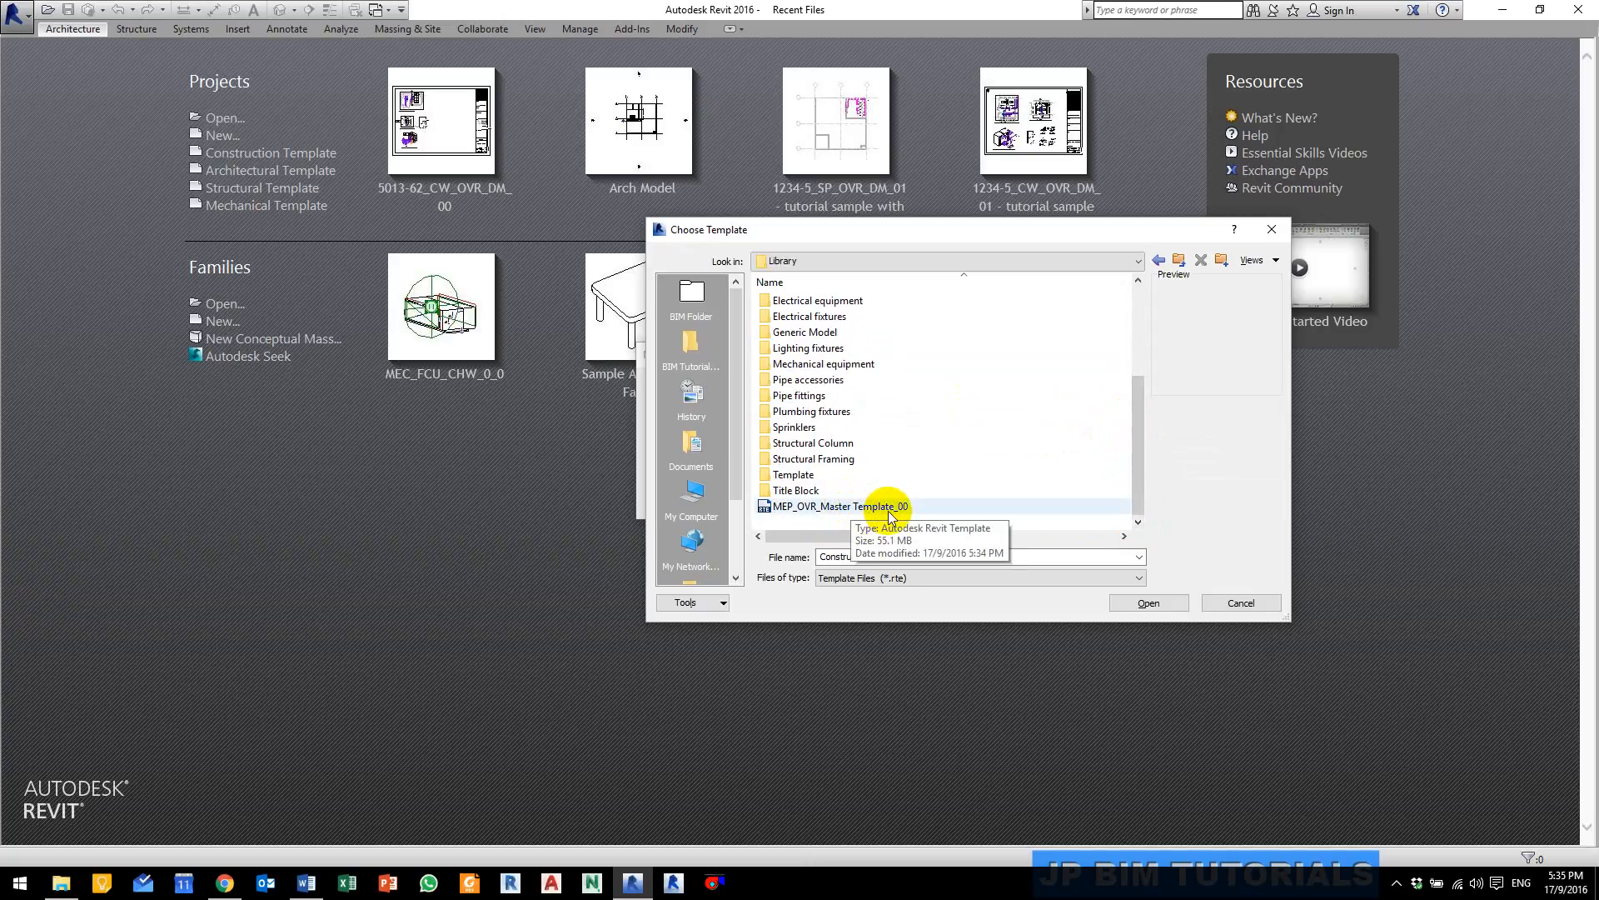
{"action": "left_click", "coordinate": [888, 509]}
{"action": "left_click", "coordinate": [1148, 602]}
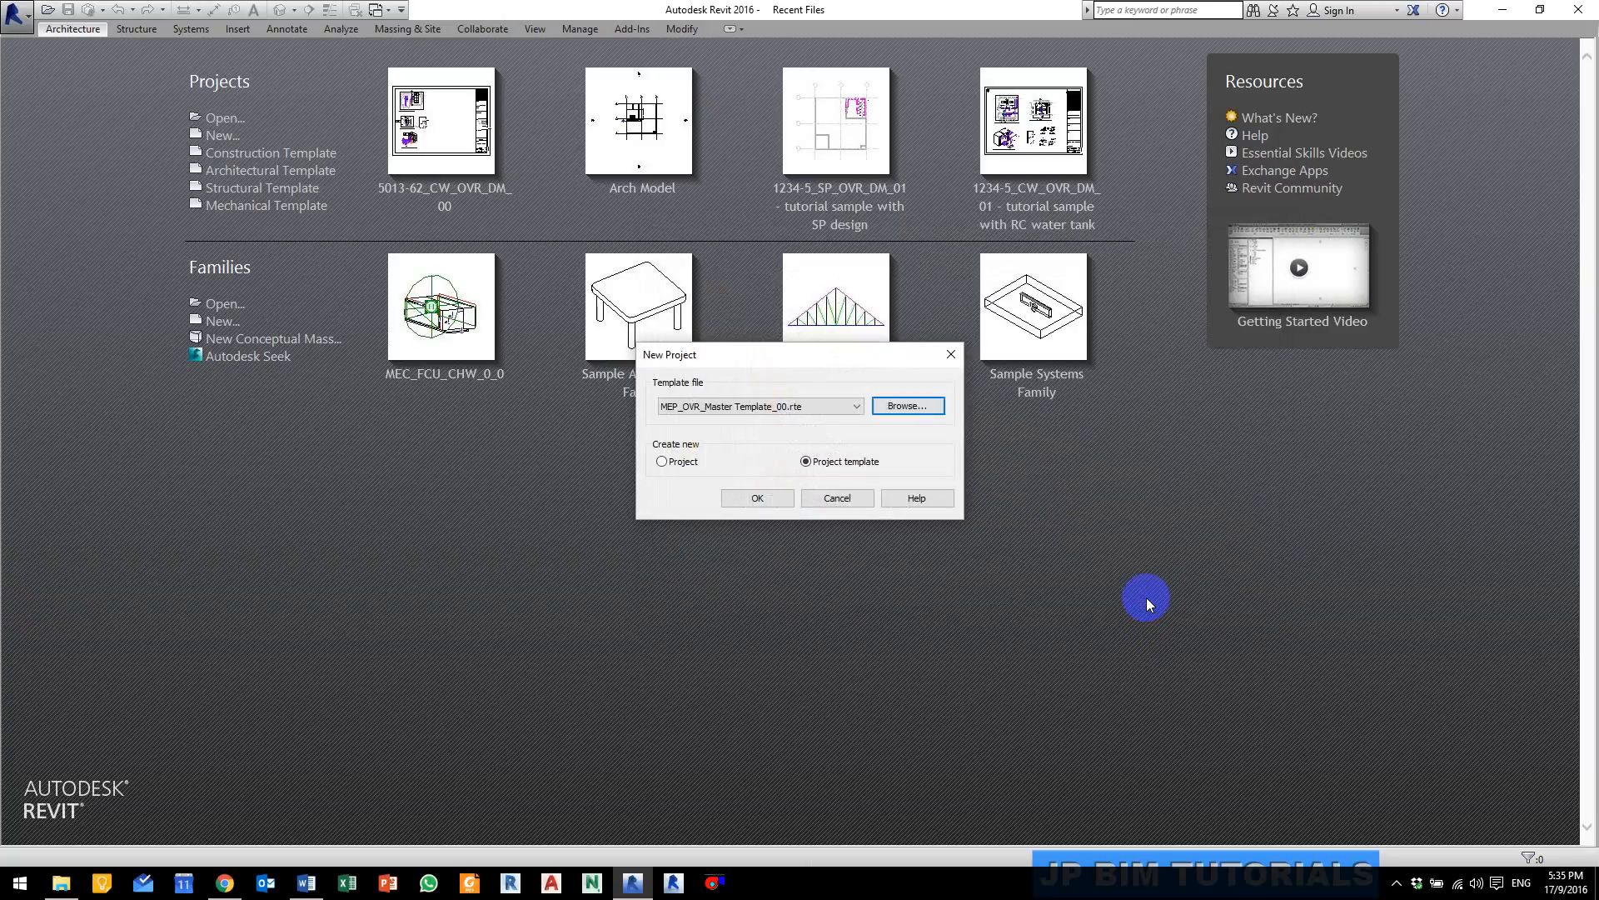
{"action": "left_click", "coordinate": [762, 494]}
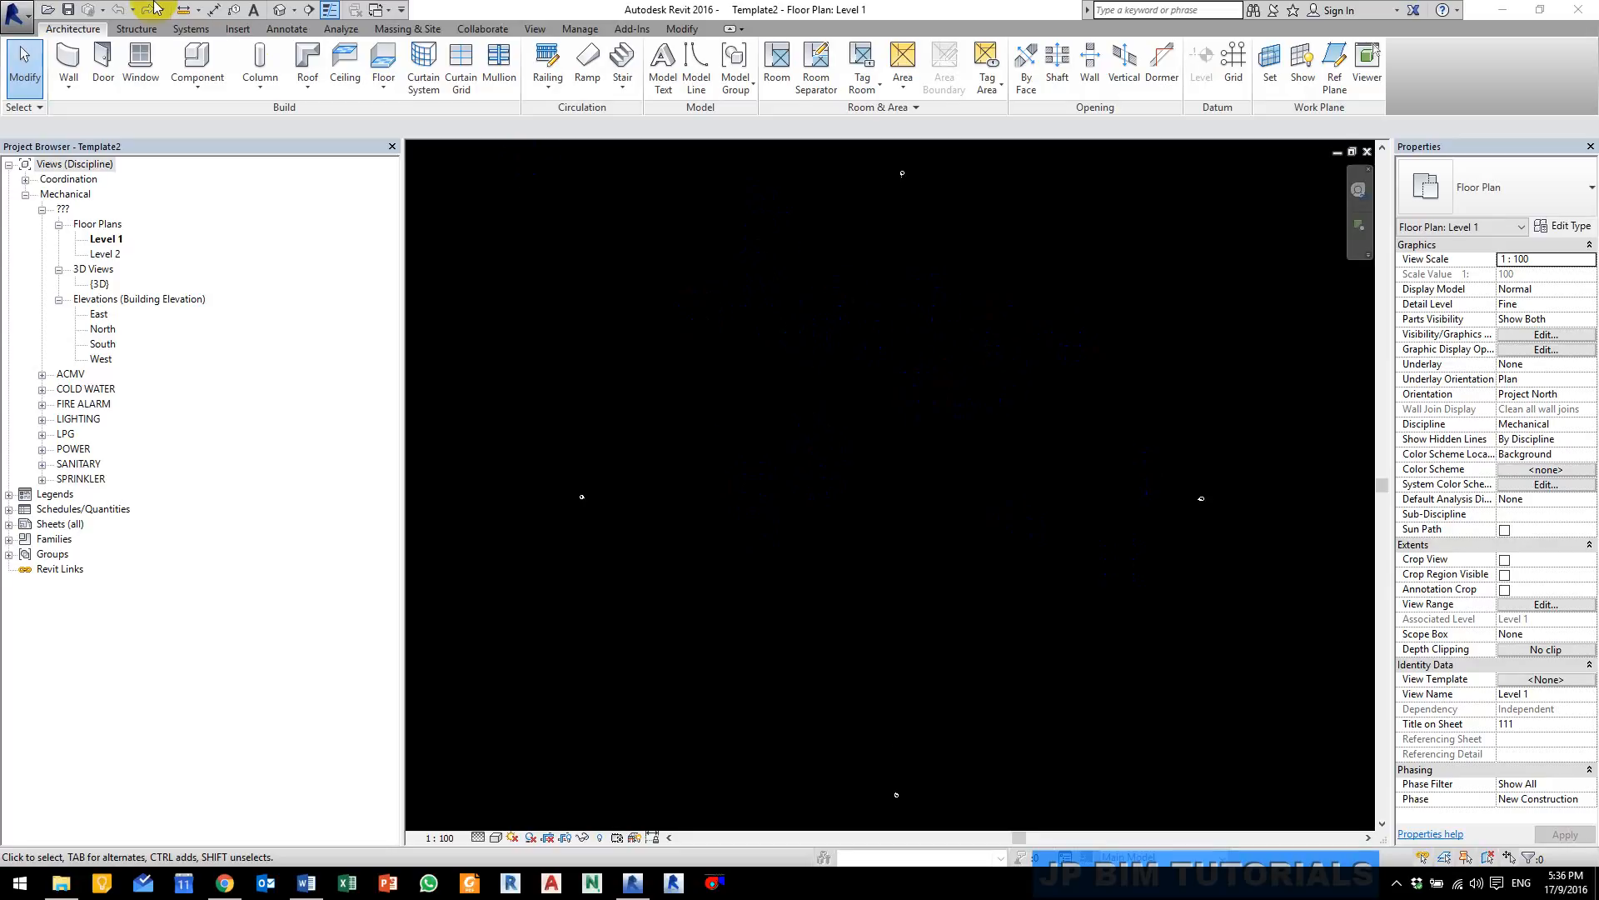
Step: Link the Revit file Arch Model from the project's AR Revit links folder 20160212 Arch Model, positioned Auto - Origin to Origin
{"action": "left_click", "coordinate": [238, 29]}
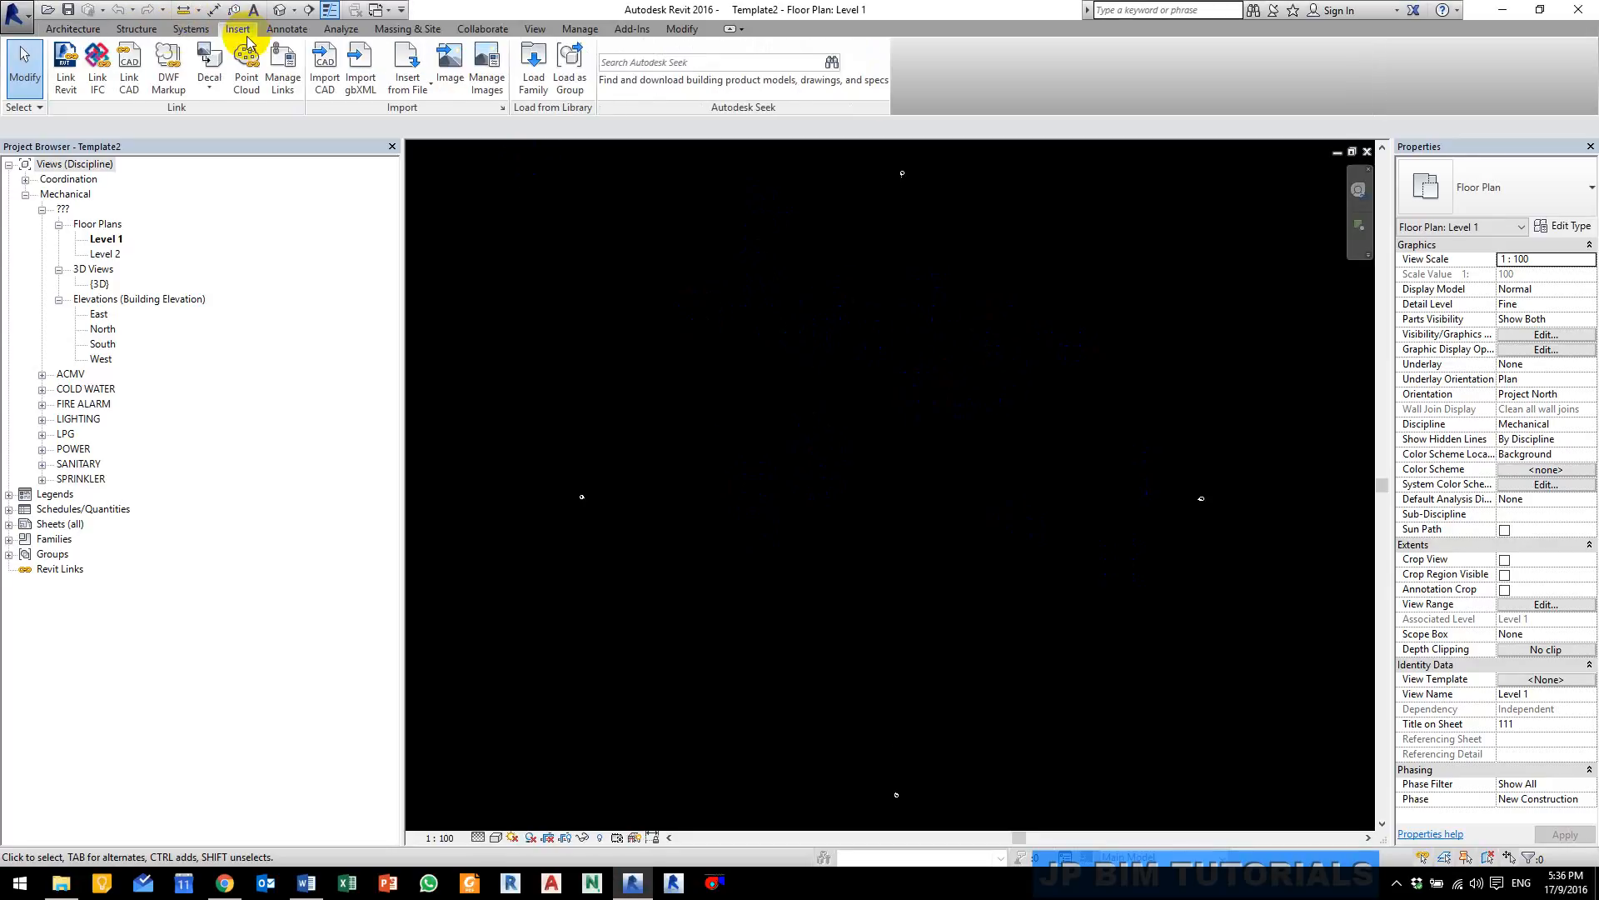
{"action": "left_click", "coordinate": [69, 75]}
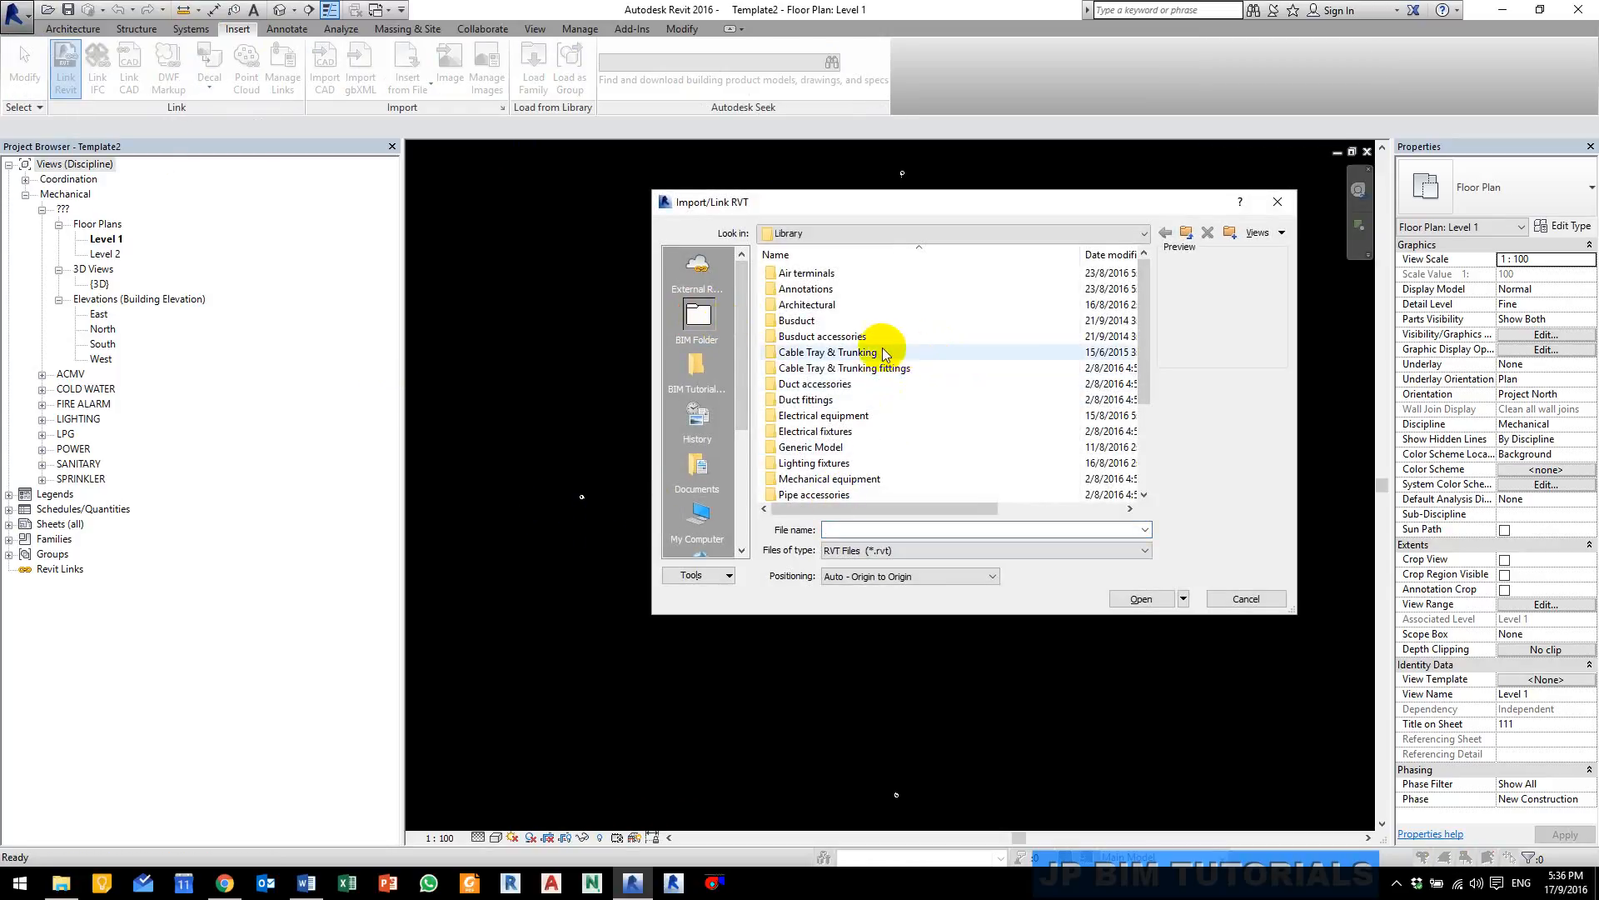
{"action": "left_click", "coordinate": [697, 367]}
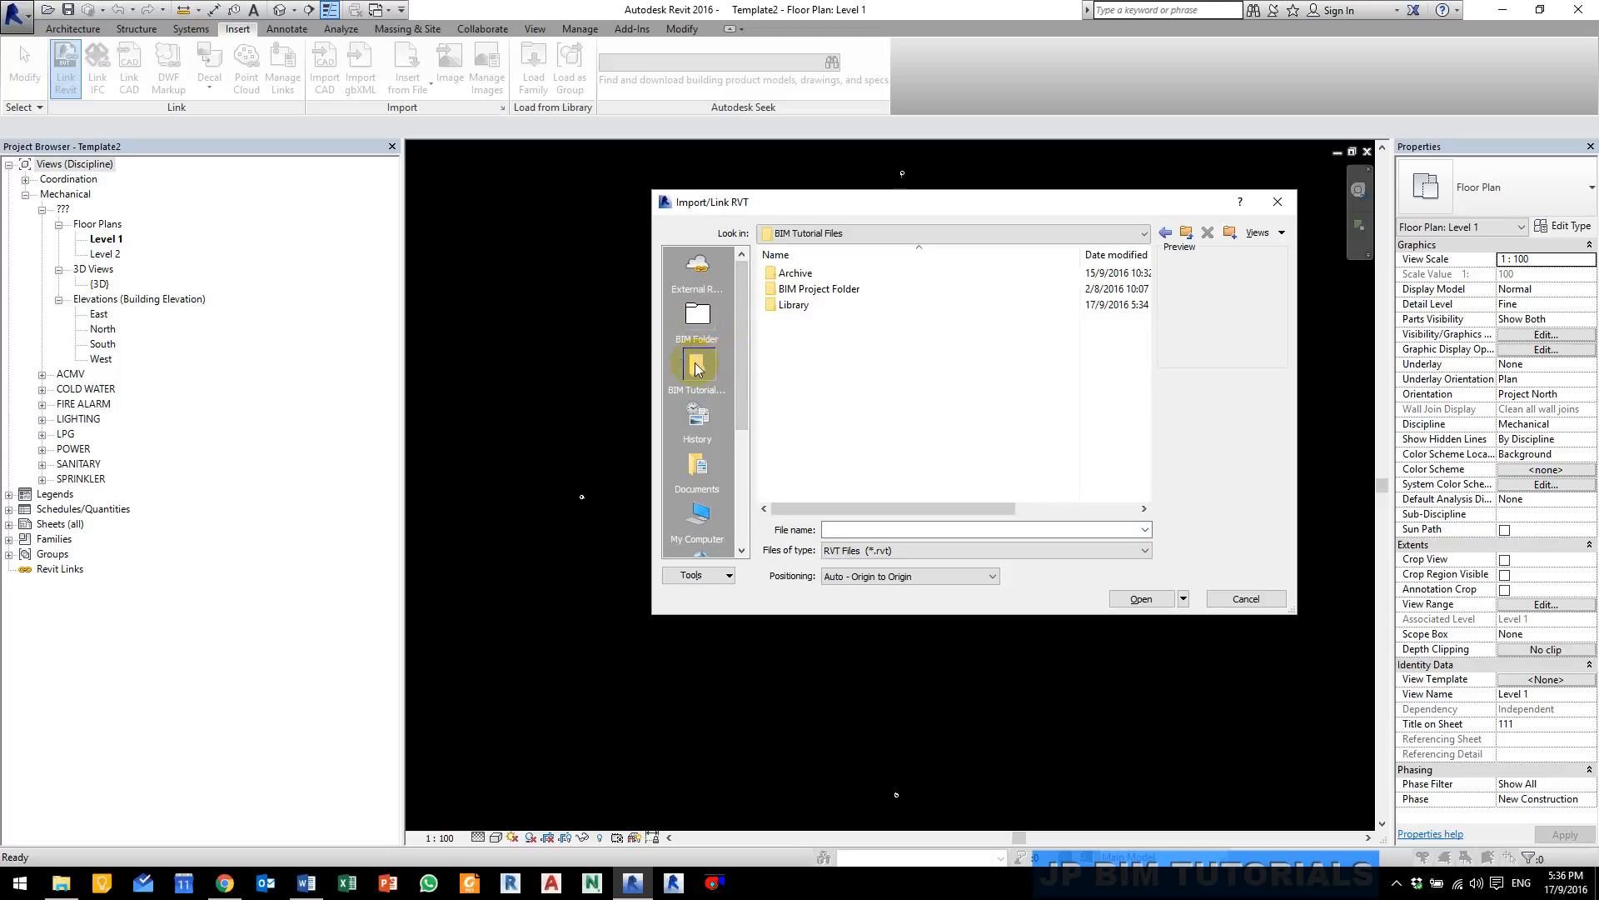
{"action": "double_click", "coordinate": [828, 291]}
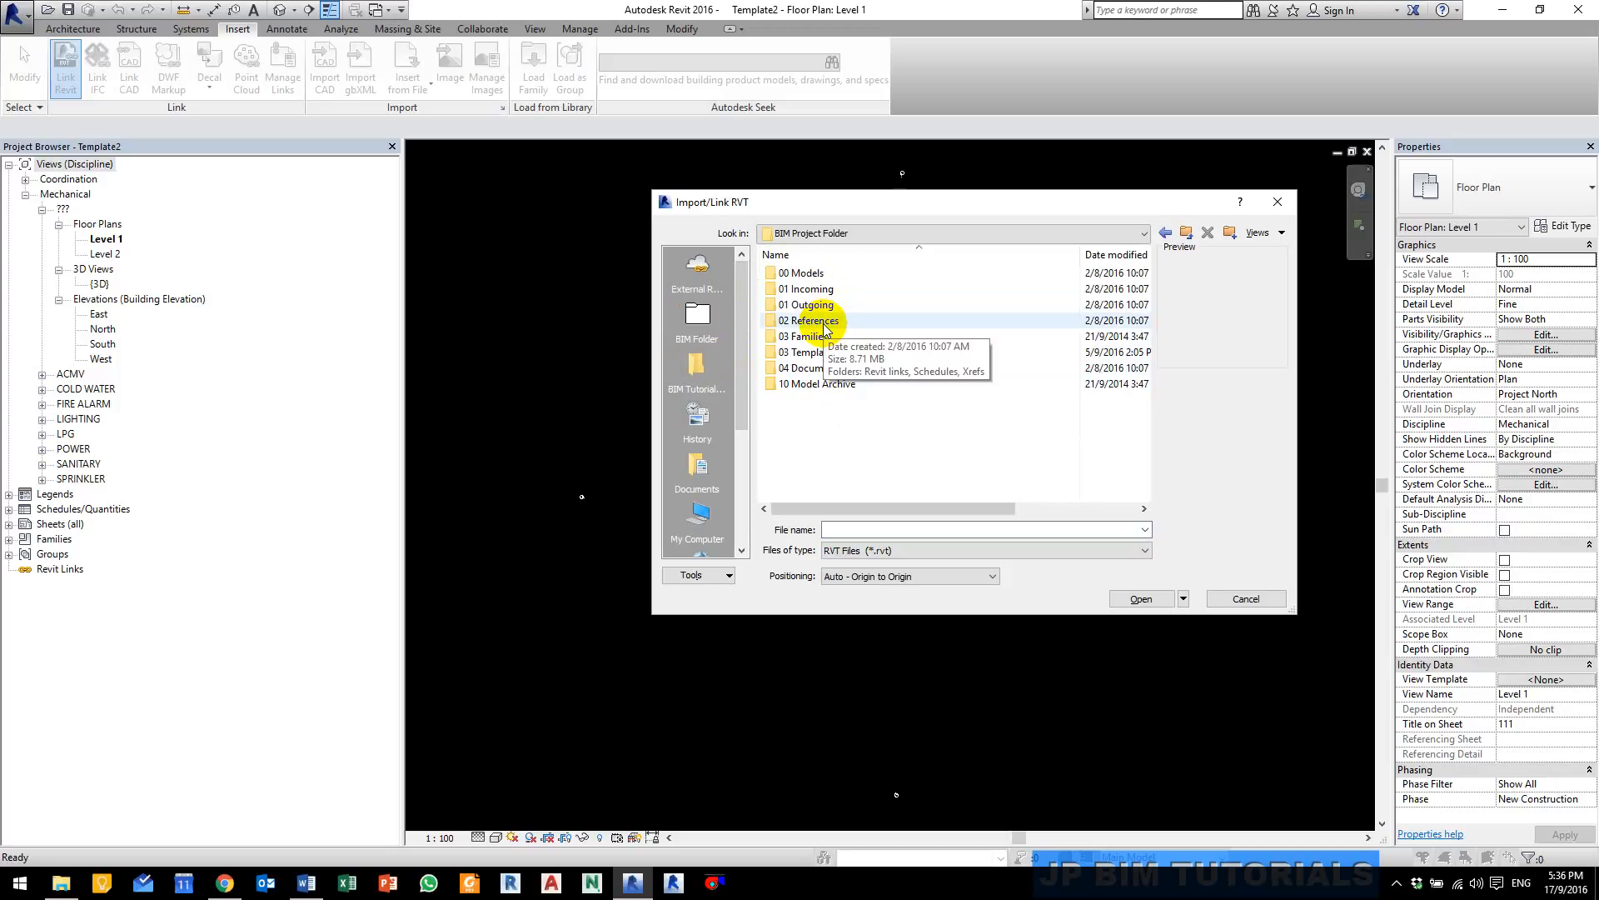
{"action": "double_click", "coordinate": [822, 326]}
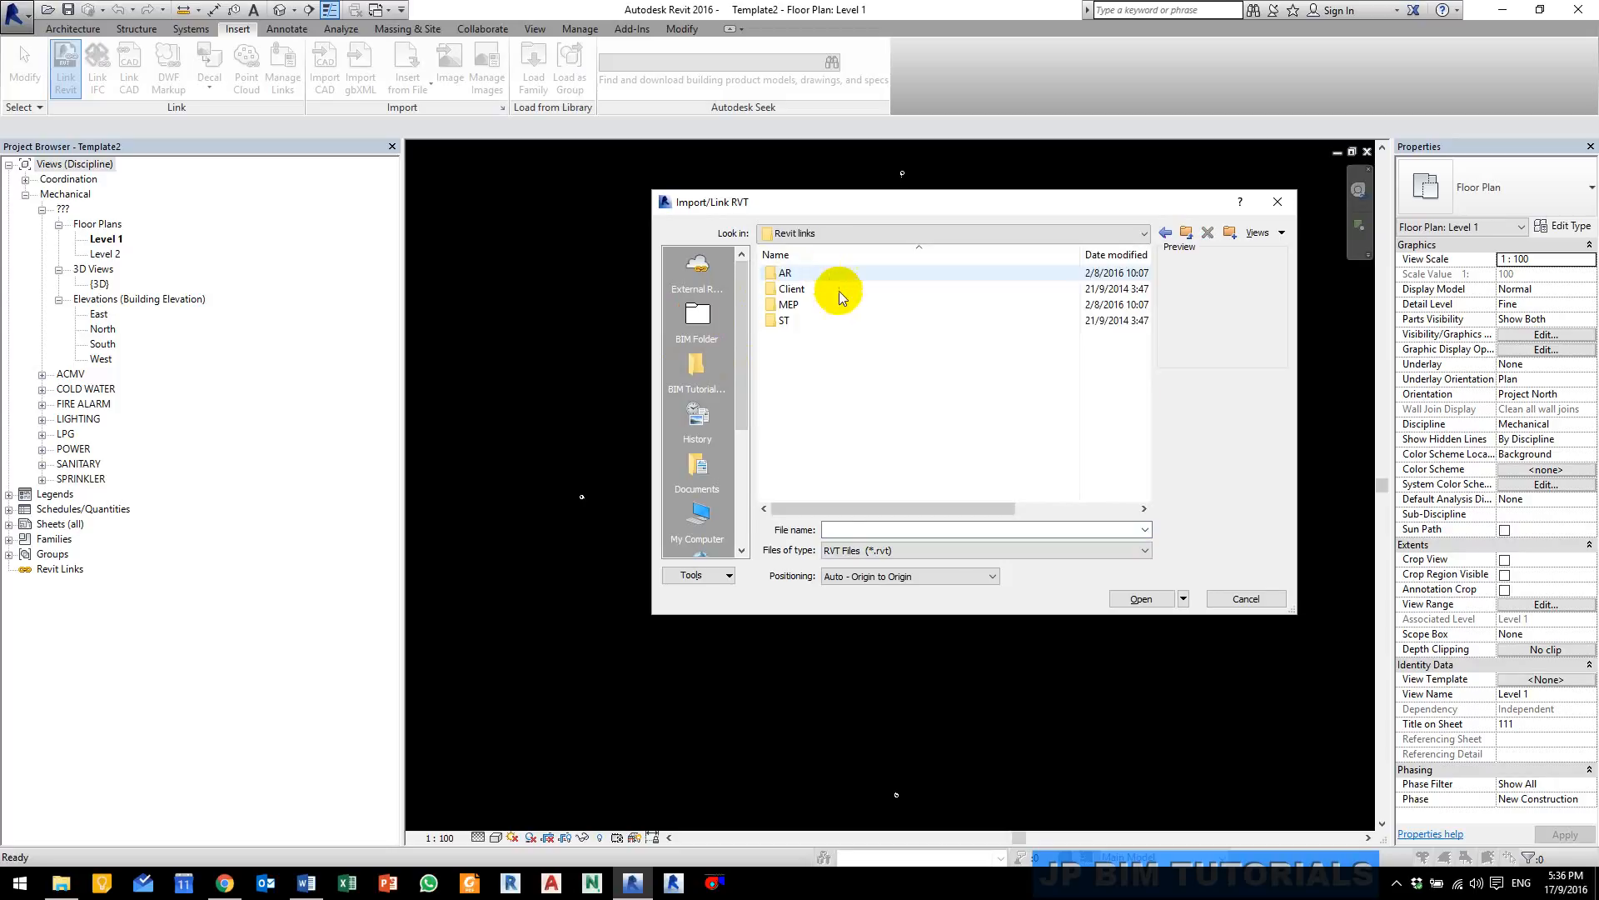
{"action": "double_click", "coordinate": [791, 274]}
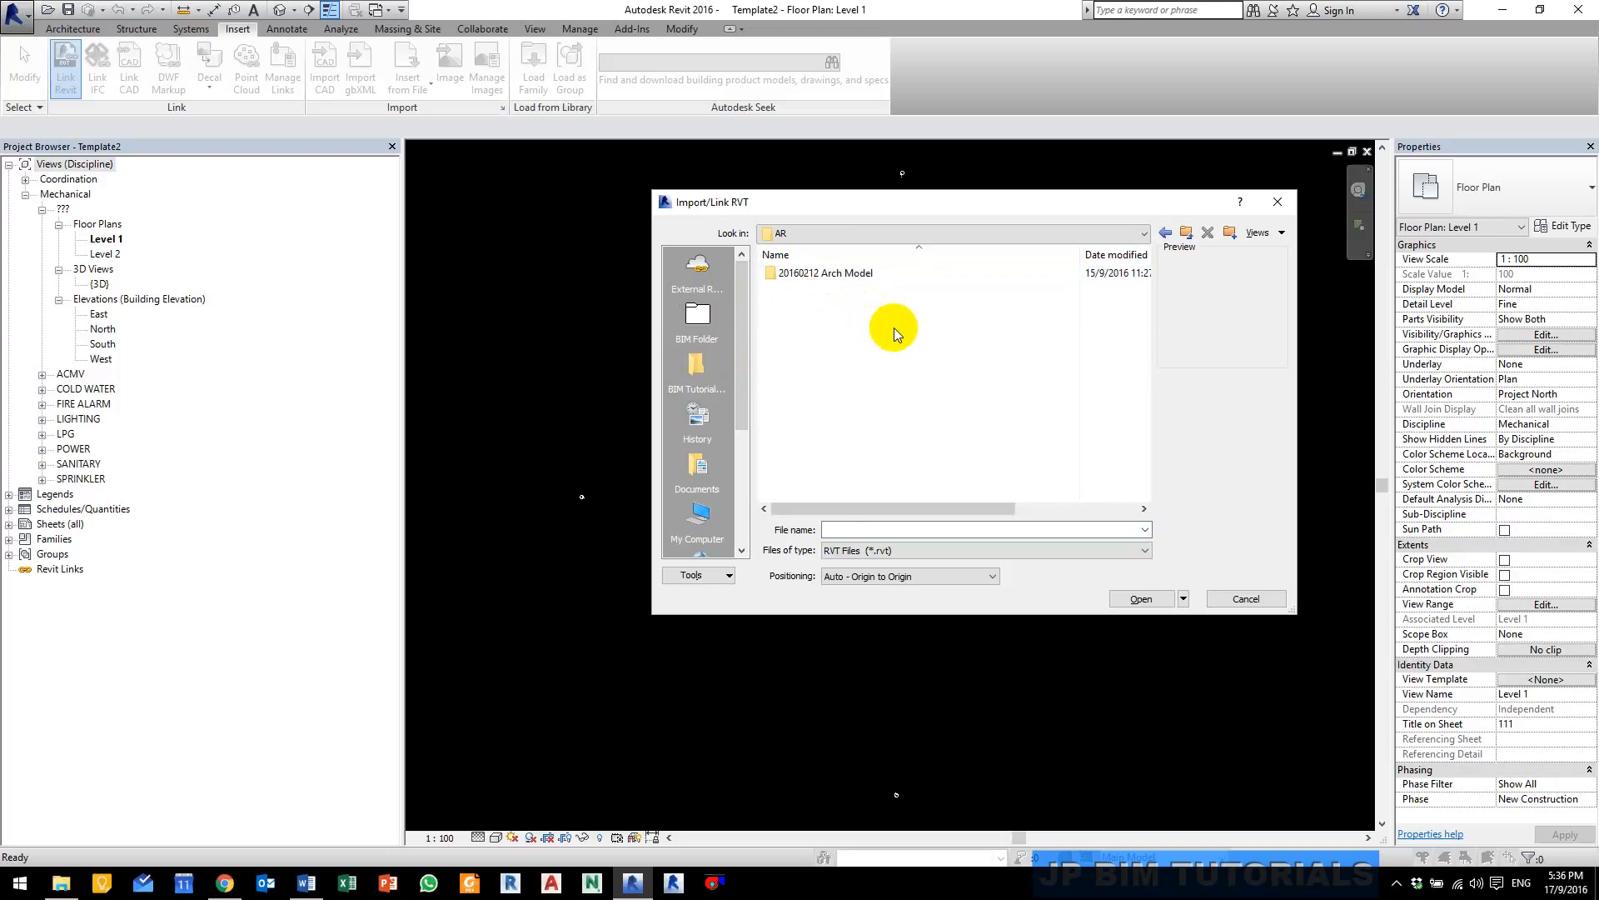
{"action": "double_click", "coordinate": [866, 275]}
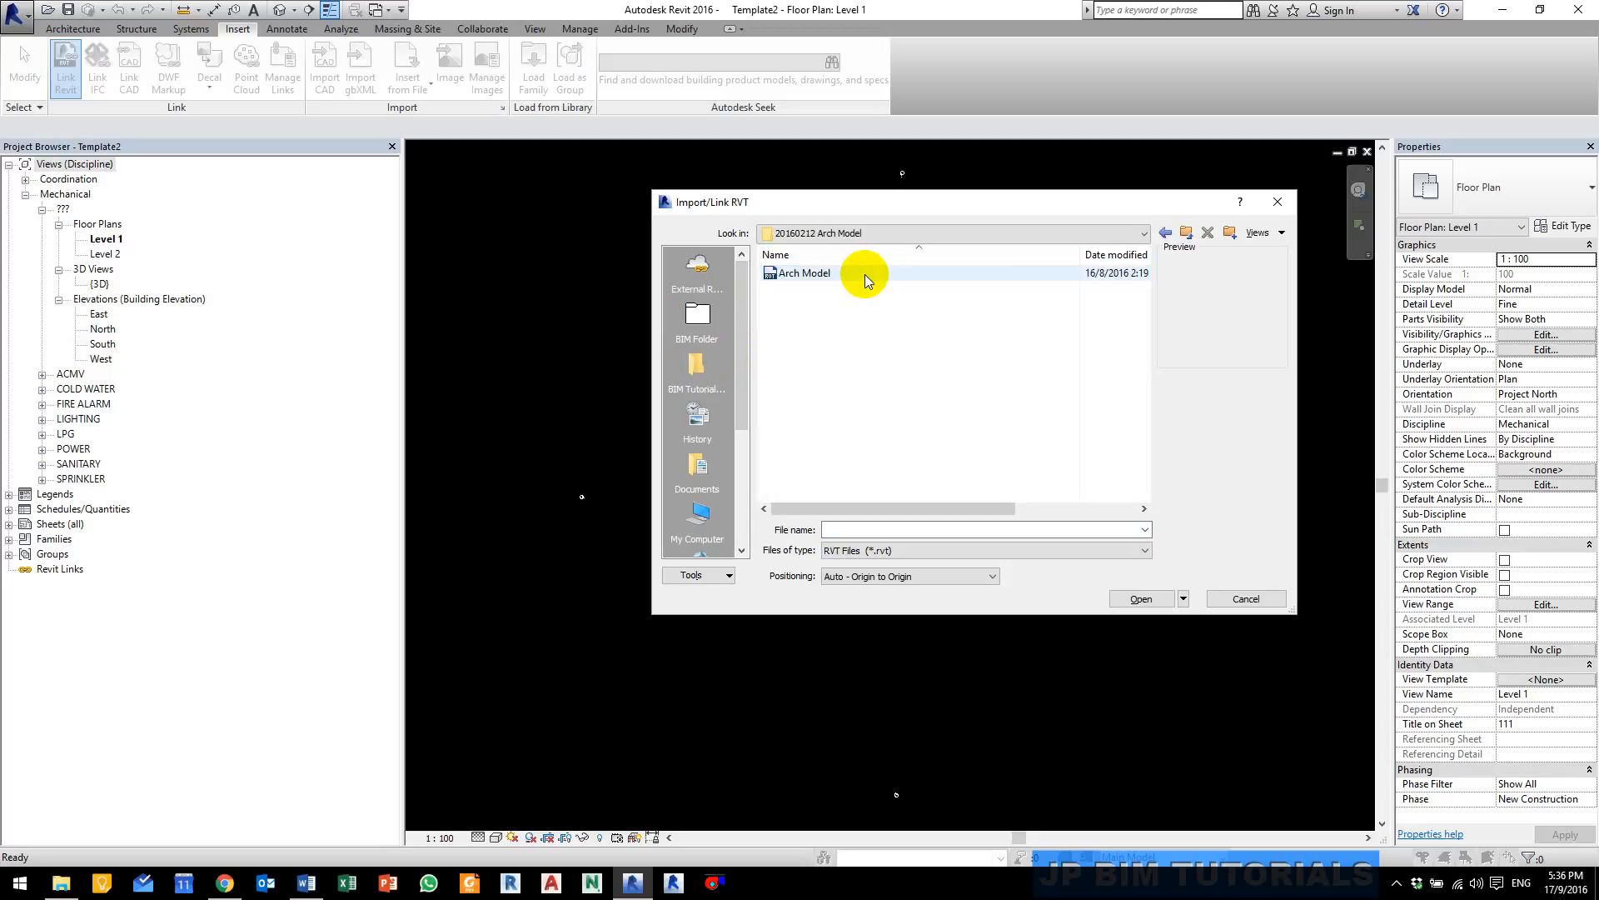
{"action": "left_click", "coordinate": [812, 274]}
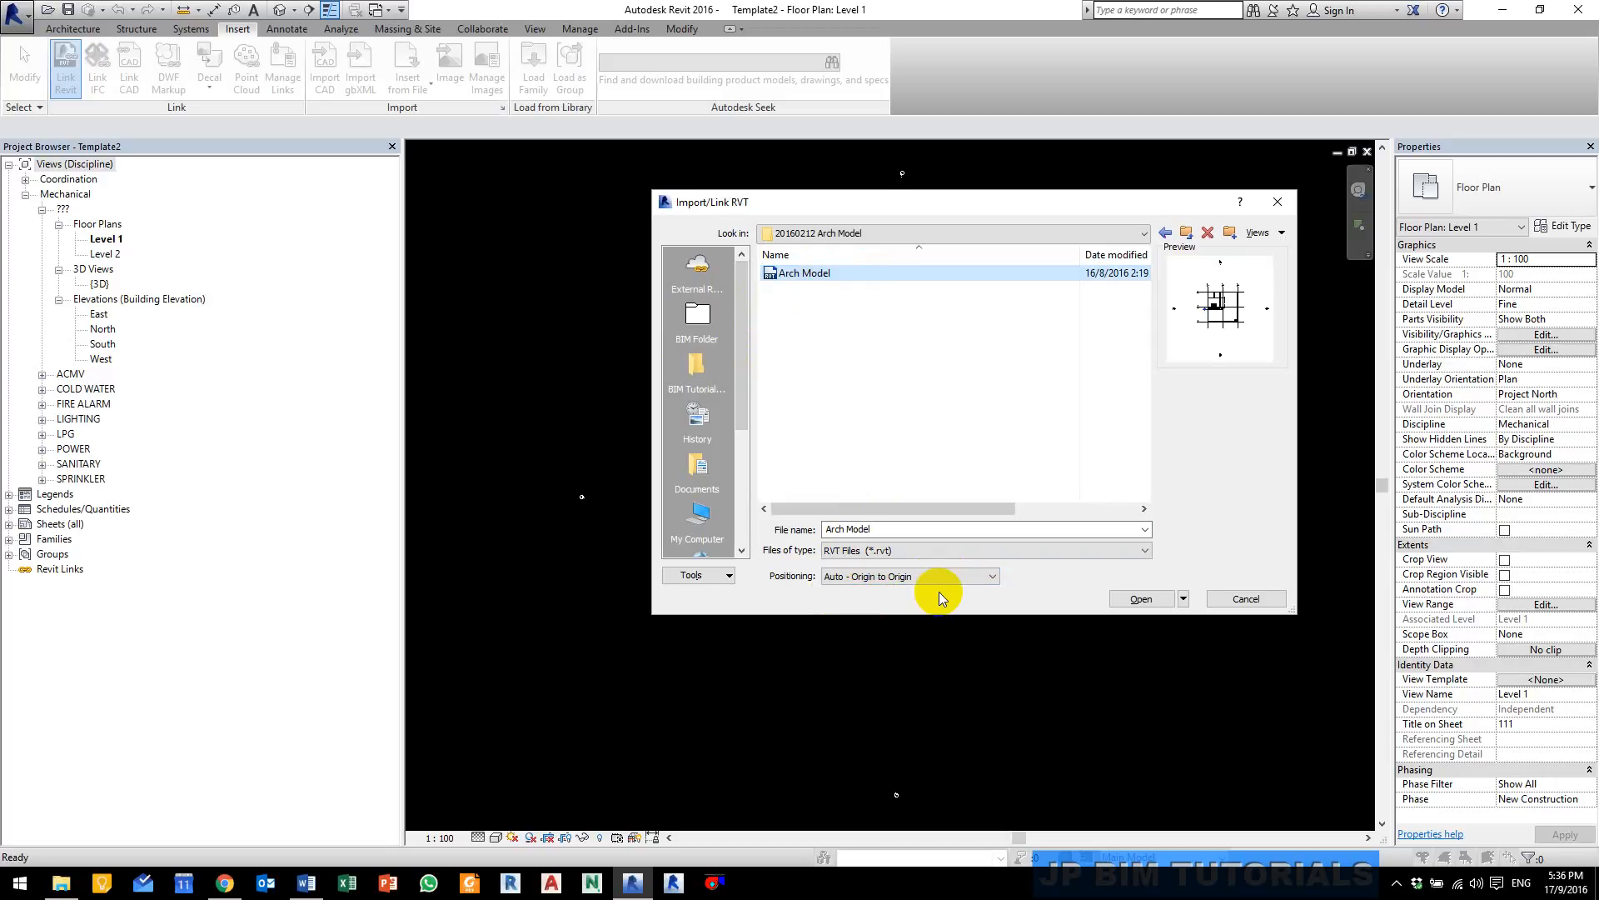
{"action": "left_click", "coordinate": [1160, 599]}
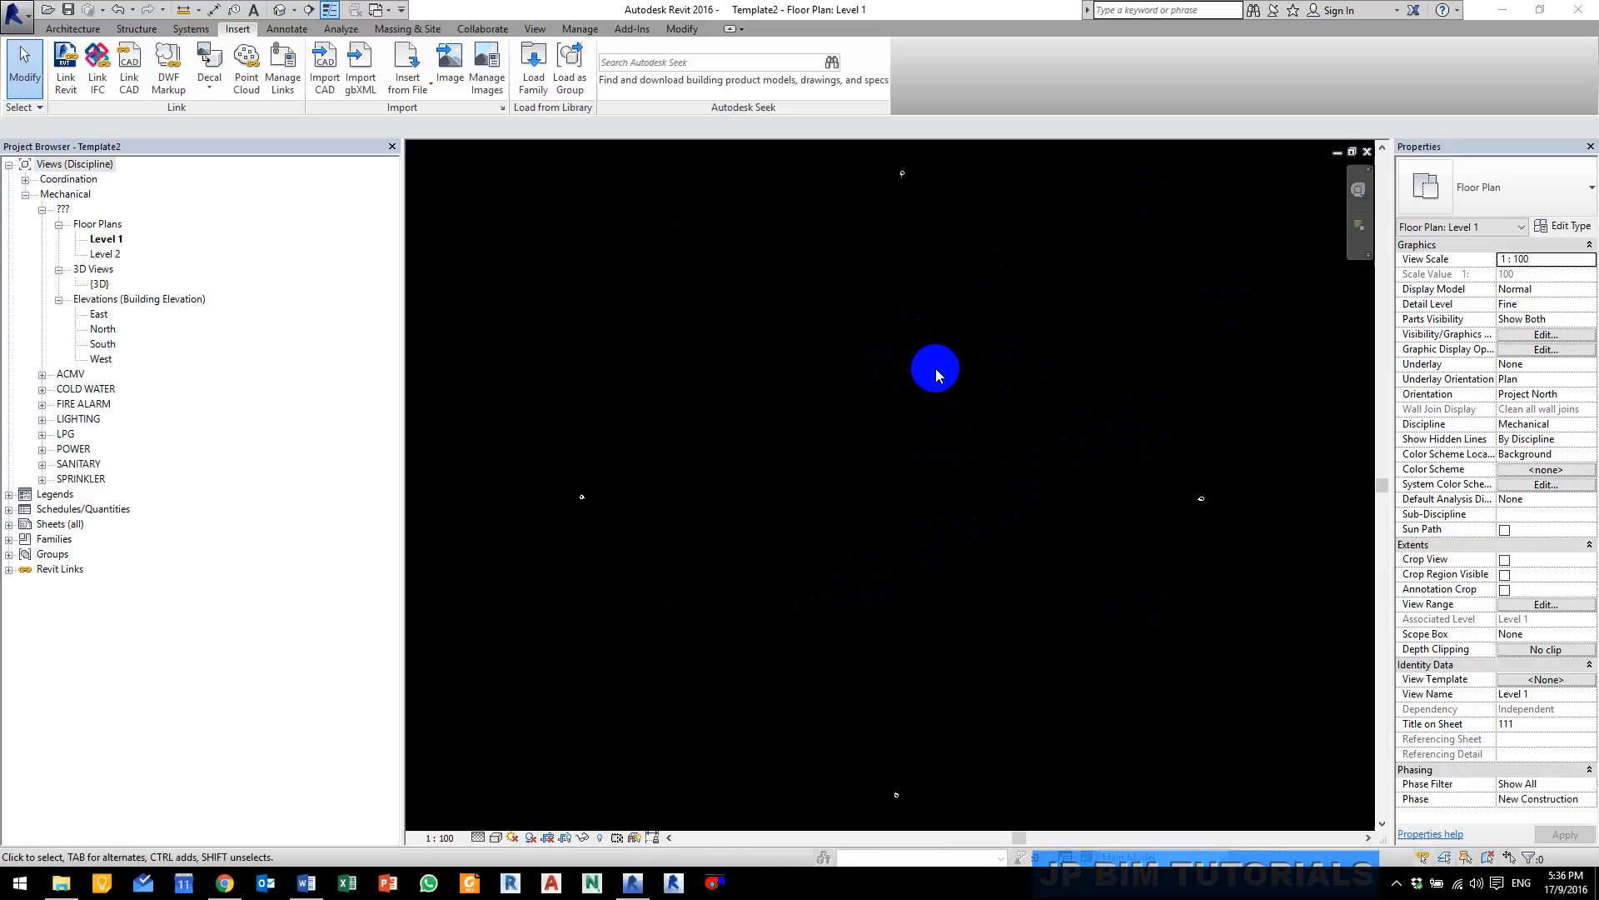
Step: Check the linked architectural model in the default 3D view, and open the South elevation to compare its levels with the template's
{"action": "left_click", "coordinate": [283, 14]}
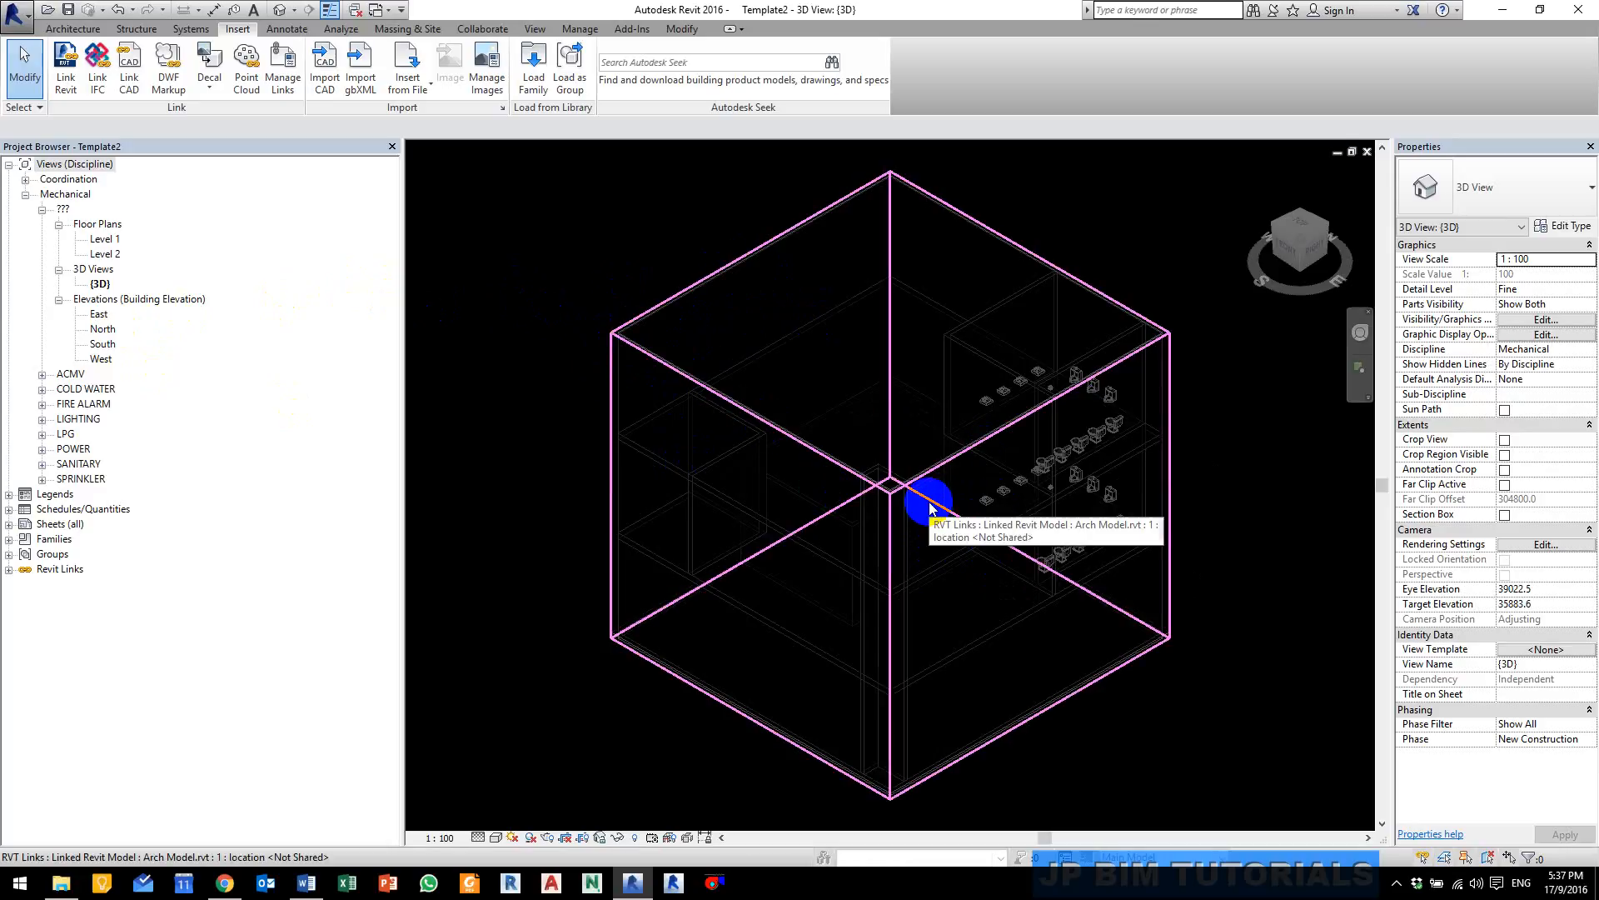
{"action": "double_click", "coordinate": [103, 344]}
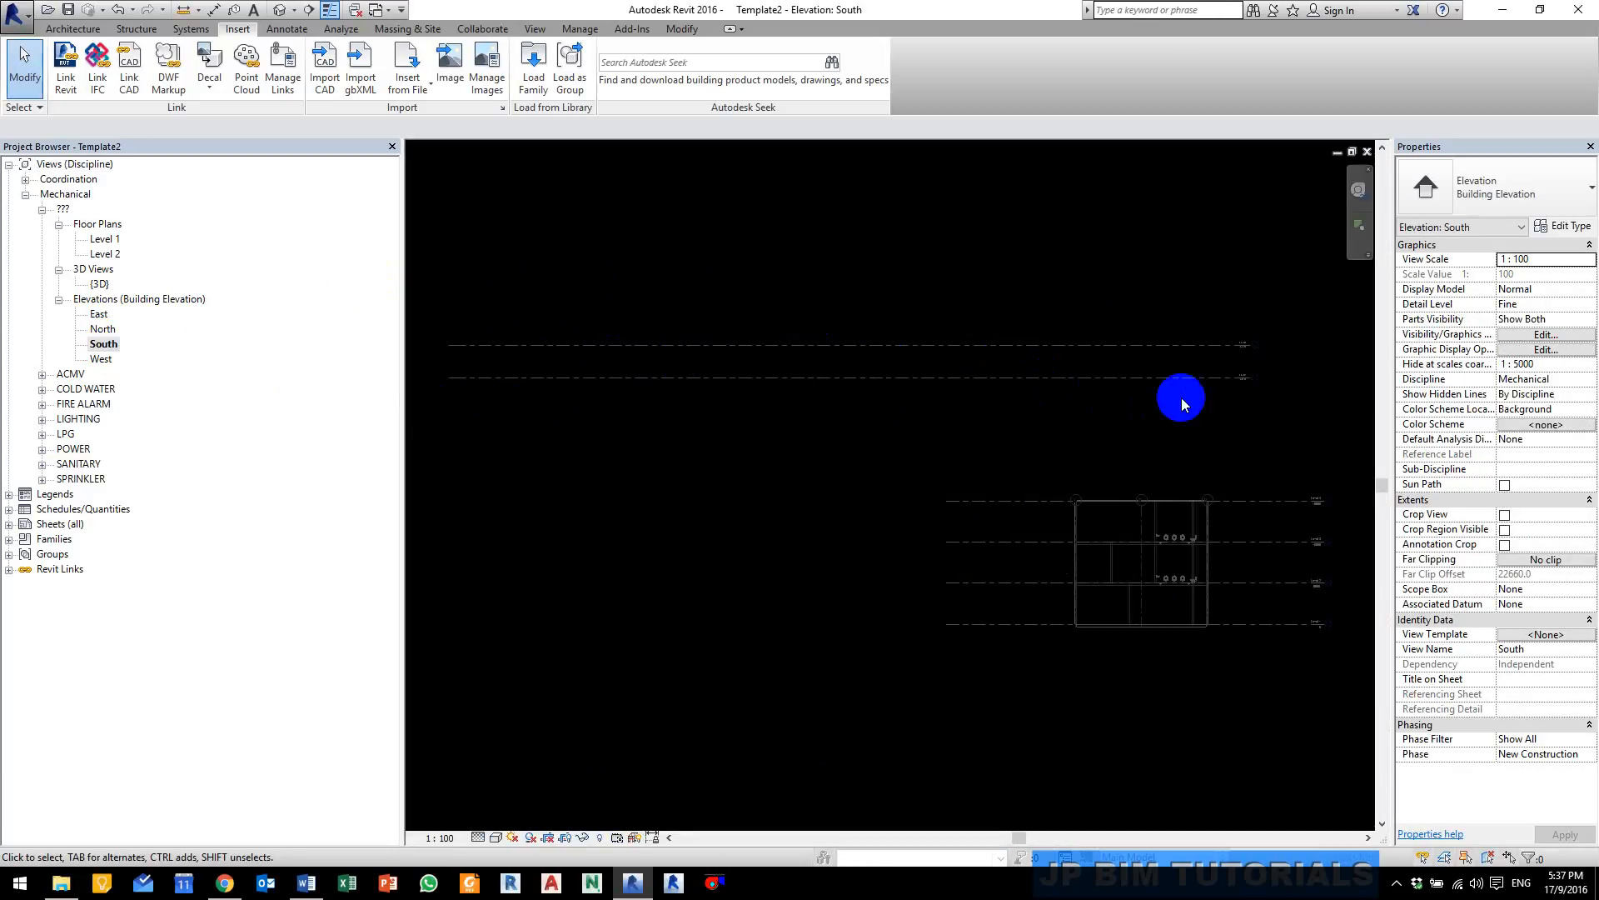
{"action": "middle_click_drag", "start_coordinate": [1220, 395], "coordinate": [1088, 418]}
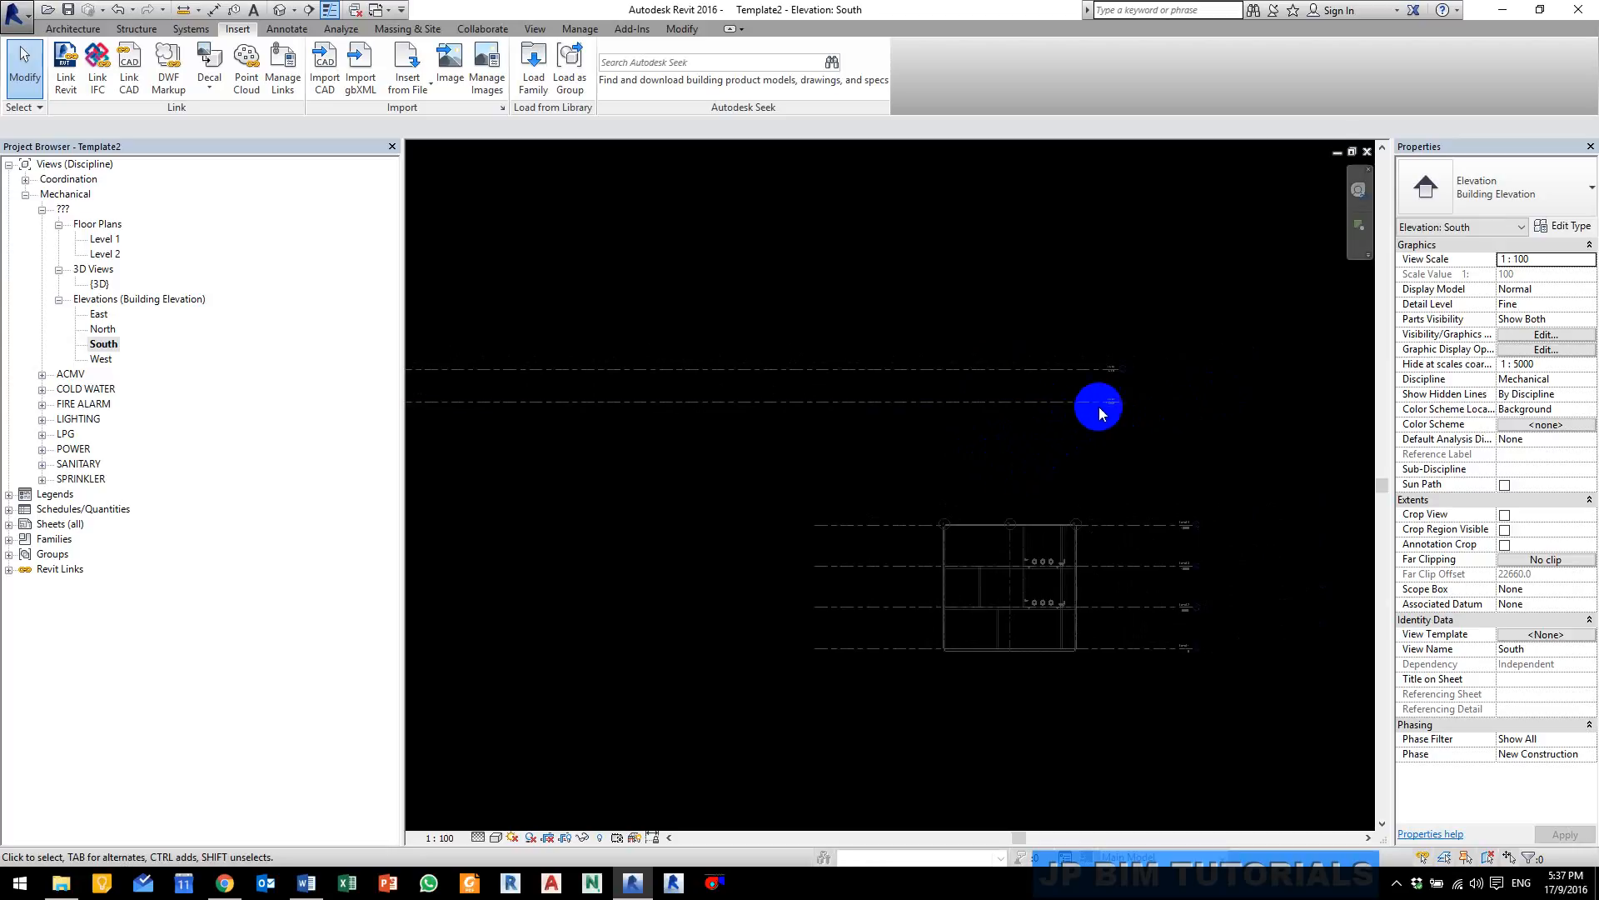
{"action": "scroll", "coordinate": [1094, 397], "scroll_direction": "up", "scroll_amount": 4}
{"action": "scroll", "coordinate": [1035, 397], "scroll_direction": "down", "scroll_amount": 3}
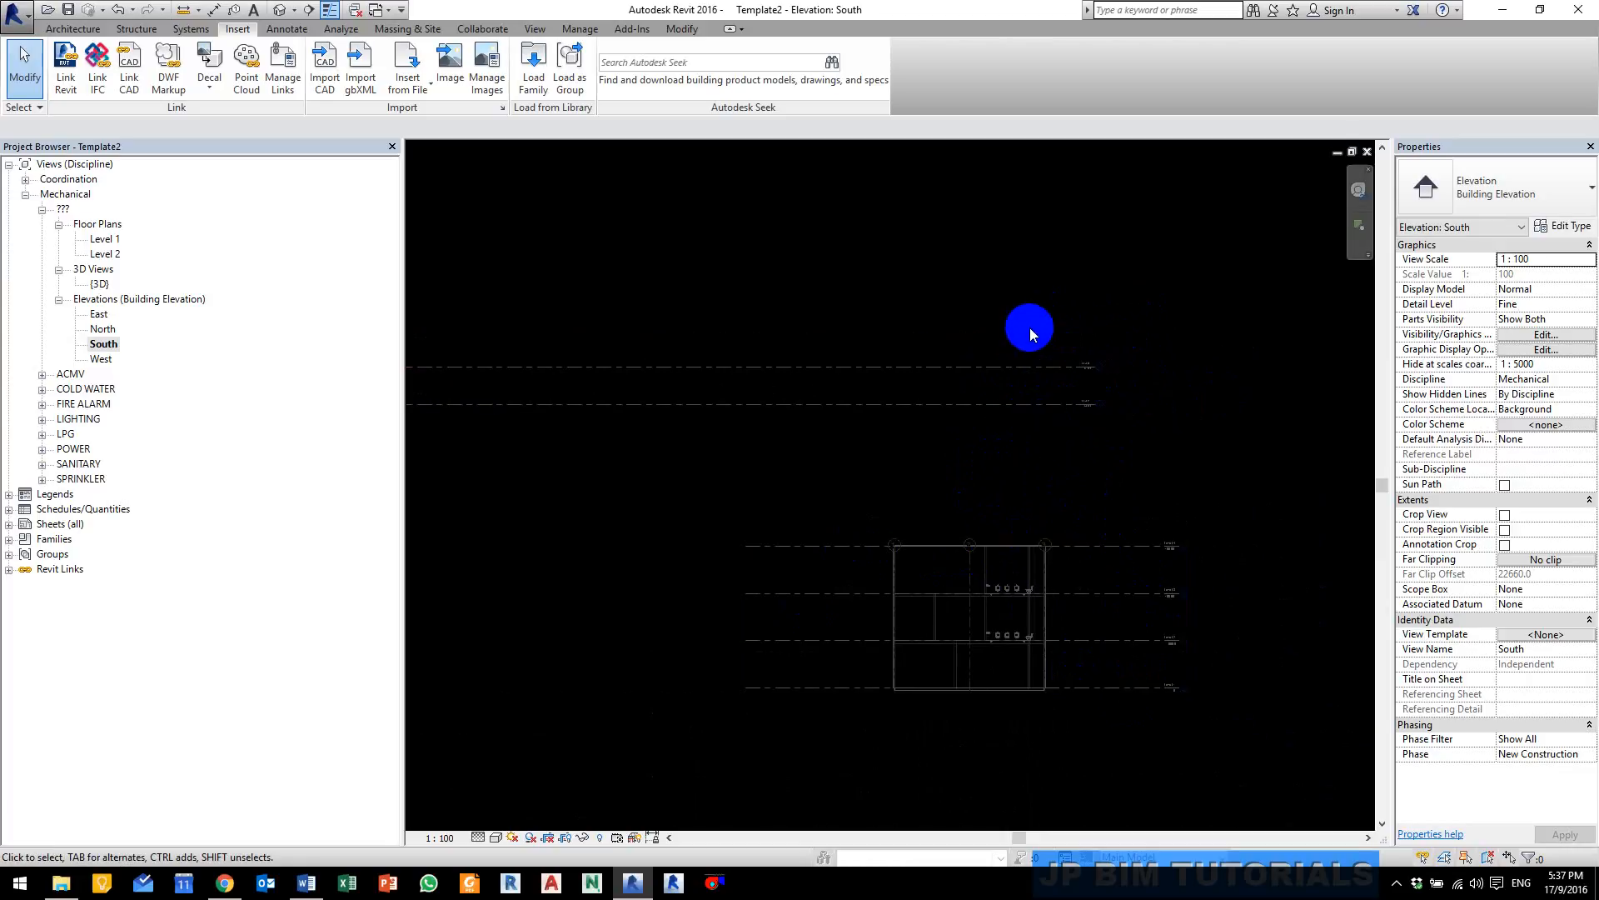
Step: Delete the template's two original levels above the linked model in the South elevation, together with their plan views
{"action": "scroll", "coordinate": [962, 357], "scroll_direction": "down", "scroll_amount": 1}
{"action": "middle_click_drag", "start_coordinate": [755, 327], "coordinate": [937, 326]}
{"action": "scroll", "coordinate": [805, 324], "scroll_direction": "down", "scroll_amount": 1}
{"action": "left_click_drag", "start_coordinate": [488, 325], "coordinate": [1283, 451]}
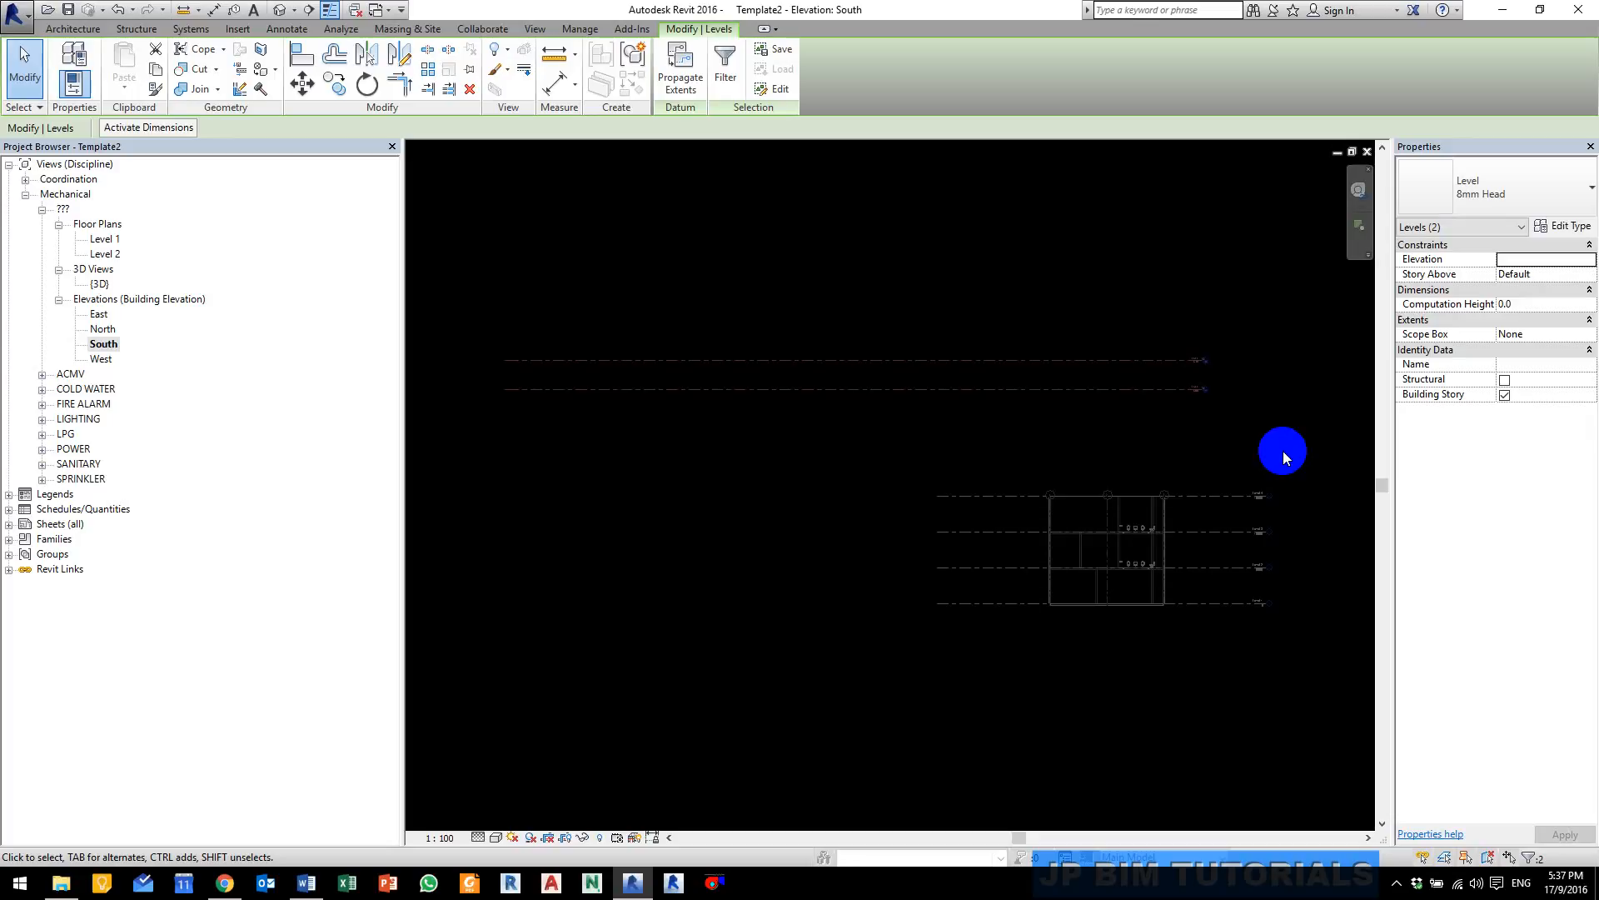
{"action": "key", "text": "Delete"}
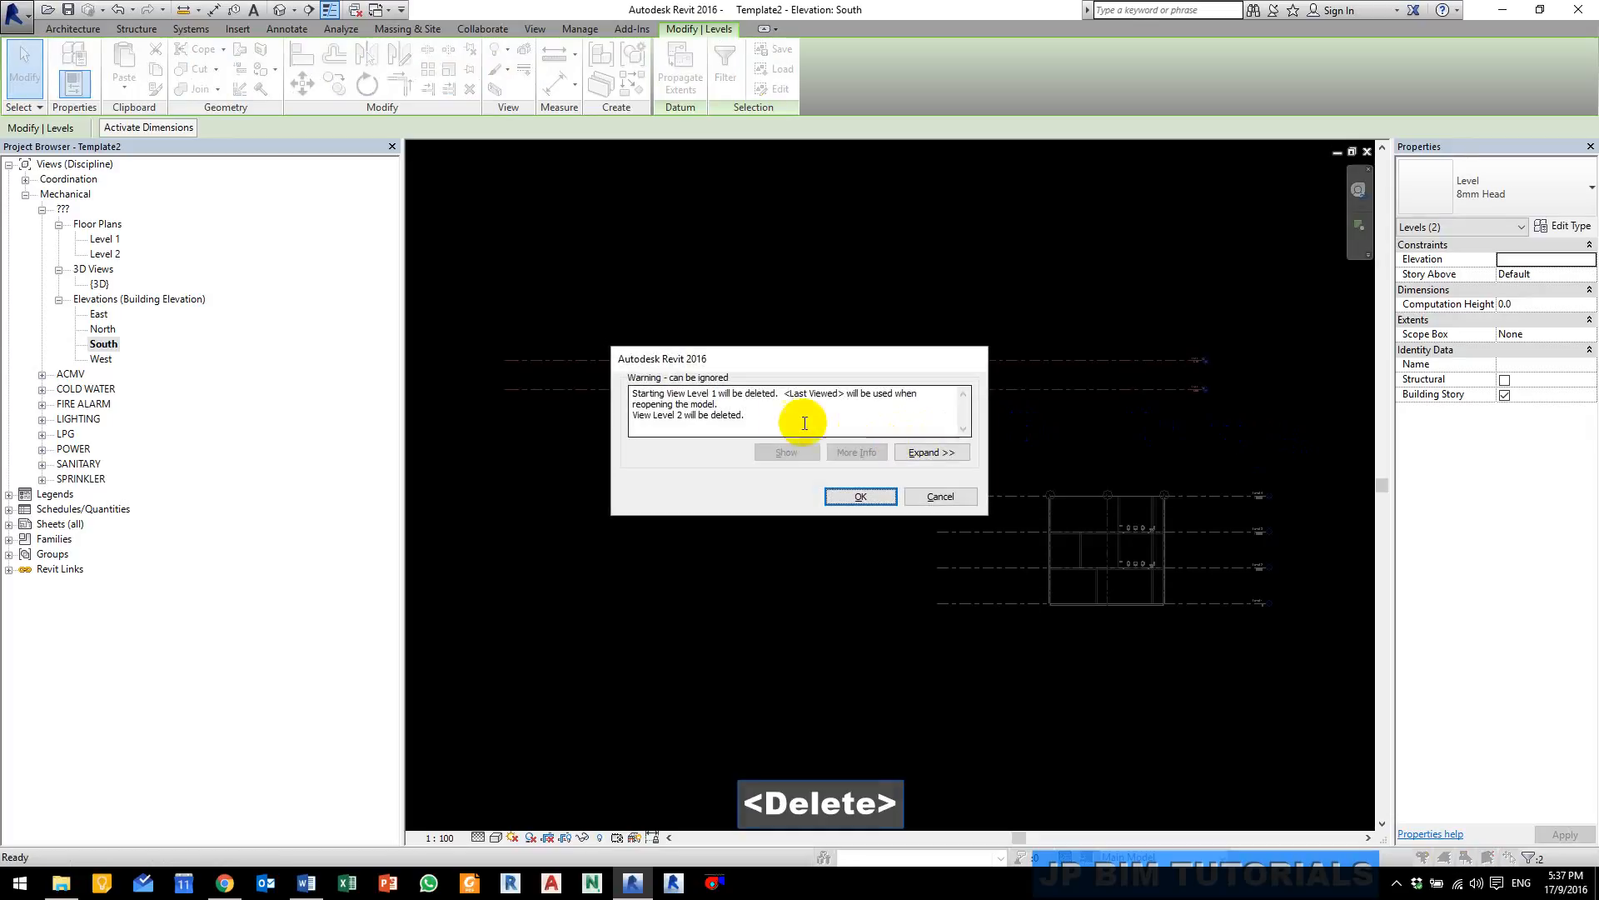
{"action": "left_click", "coordinate": [861, 498]}
Step: Copy/Monitor all four levels from the linked Arch Model into the project, using the Multiple option
{"action": "scroll", "coordinate": [1003, 536], "scroll_direction": "up", "scroll_amount": 4}
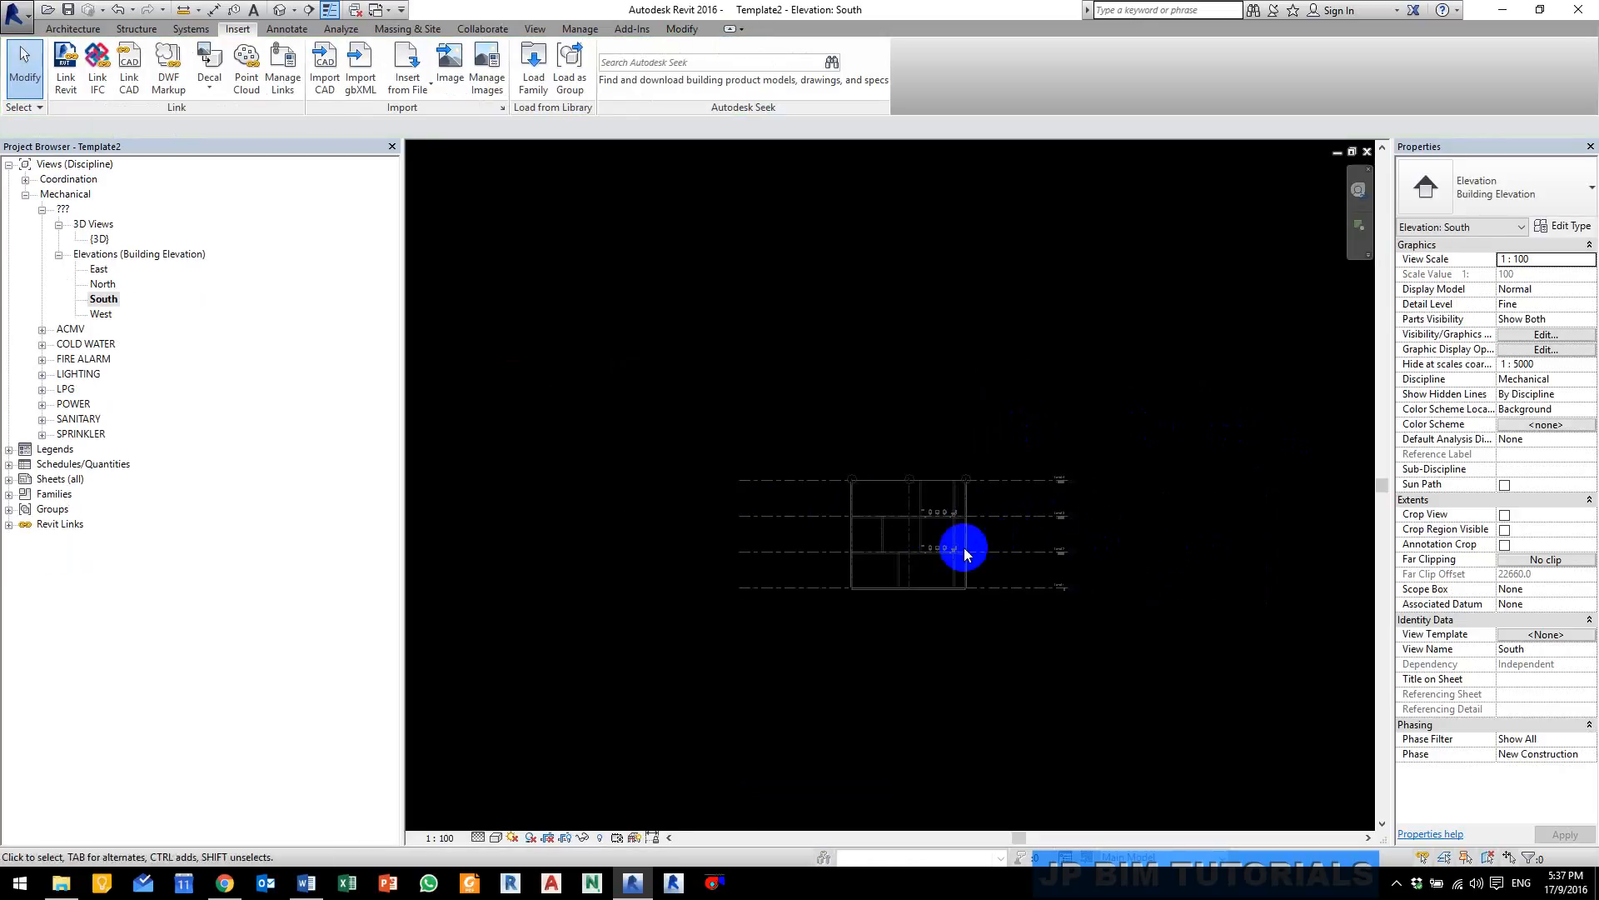
{"action": "scroll", "coordinate": [952, 561], "scroll_direction": "up", "scroll_amount": 1}
{"action": "middle_click_drag", "start_coordinate": [1011, 560], "coordinate": [1074, 578]}
{"action": "scroll", "coordinate": [1074, 578], "scroll_direction": "down", "scroll_amount": 2}
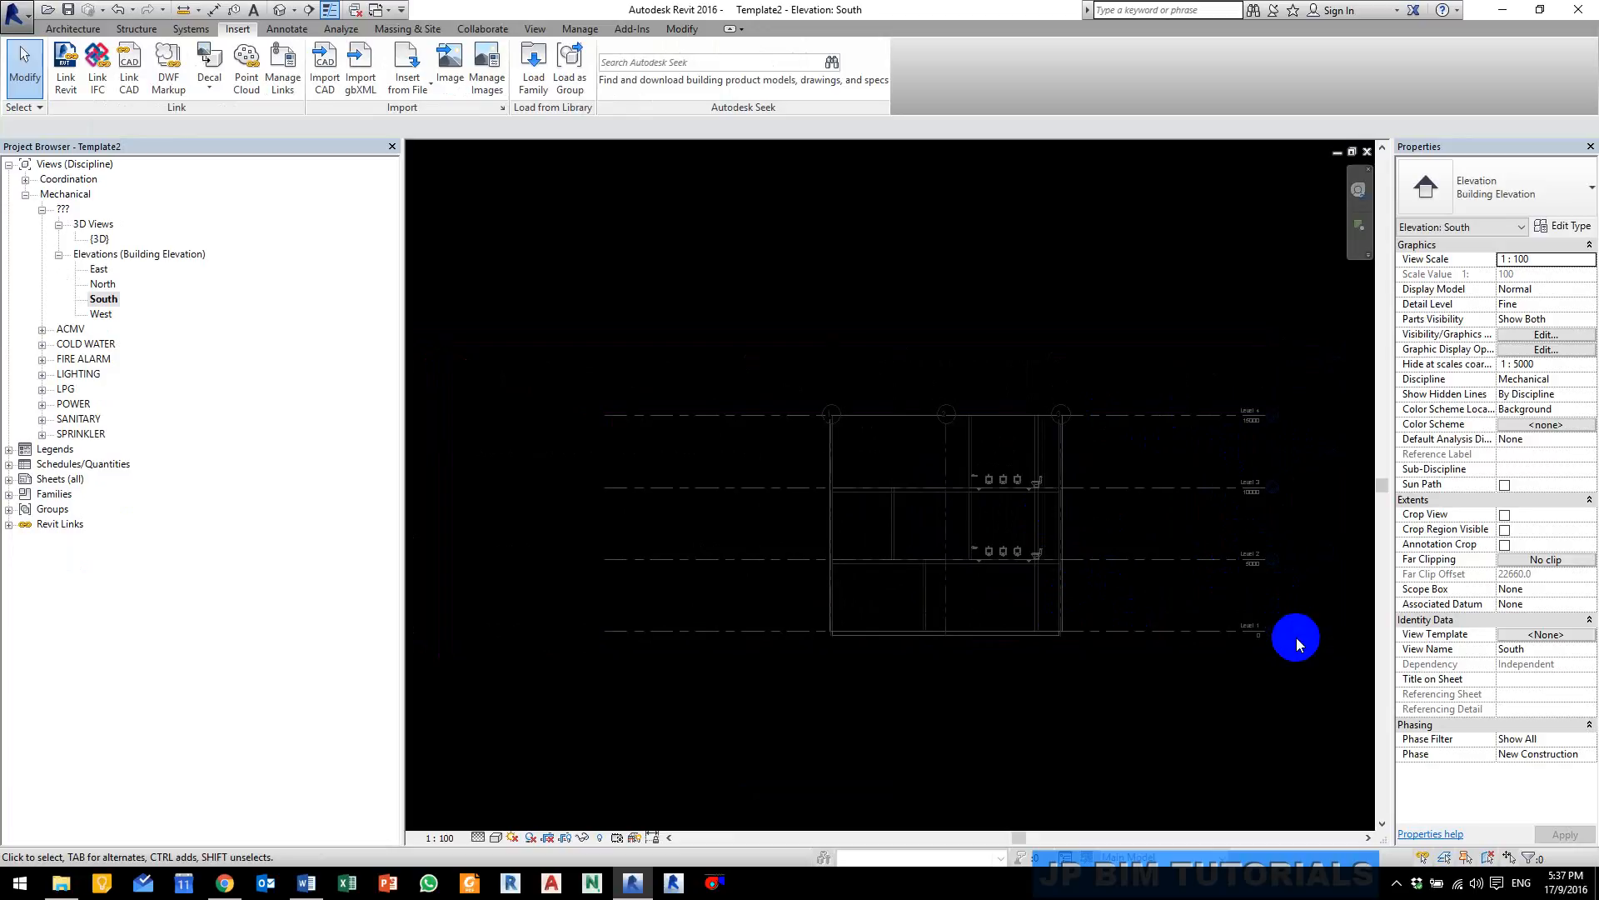
{"action": "left_click", "coordinate": [483, 29]}
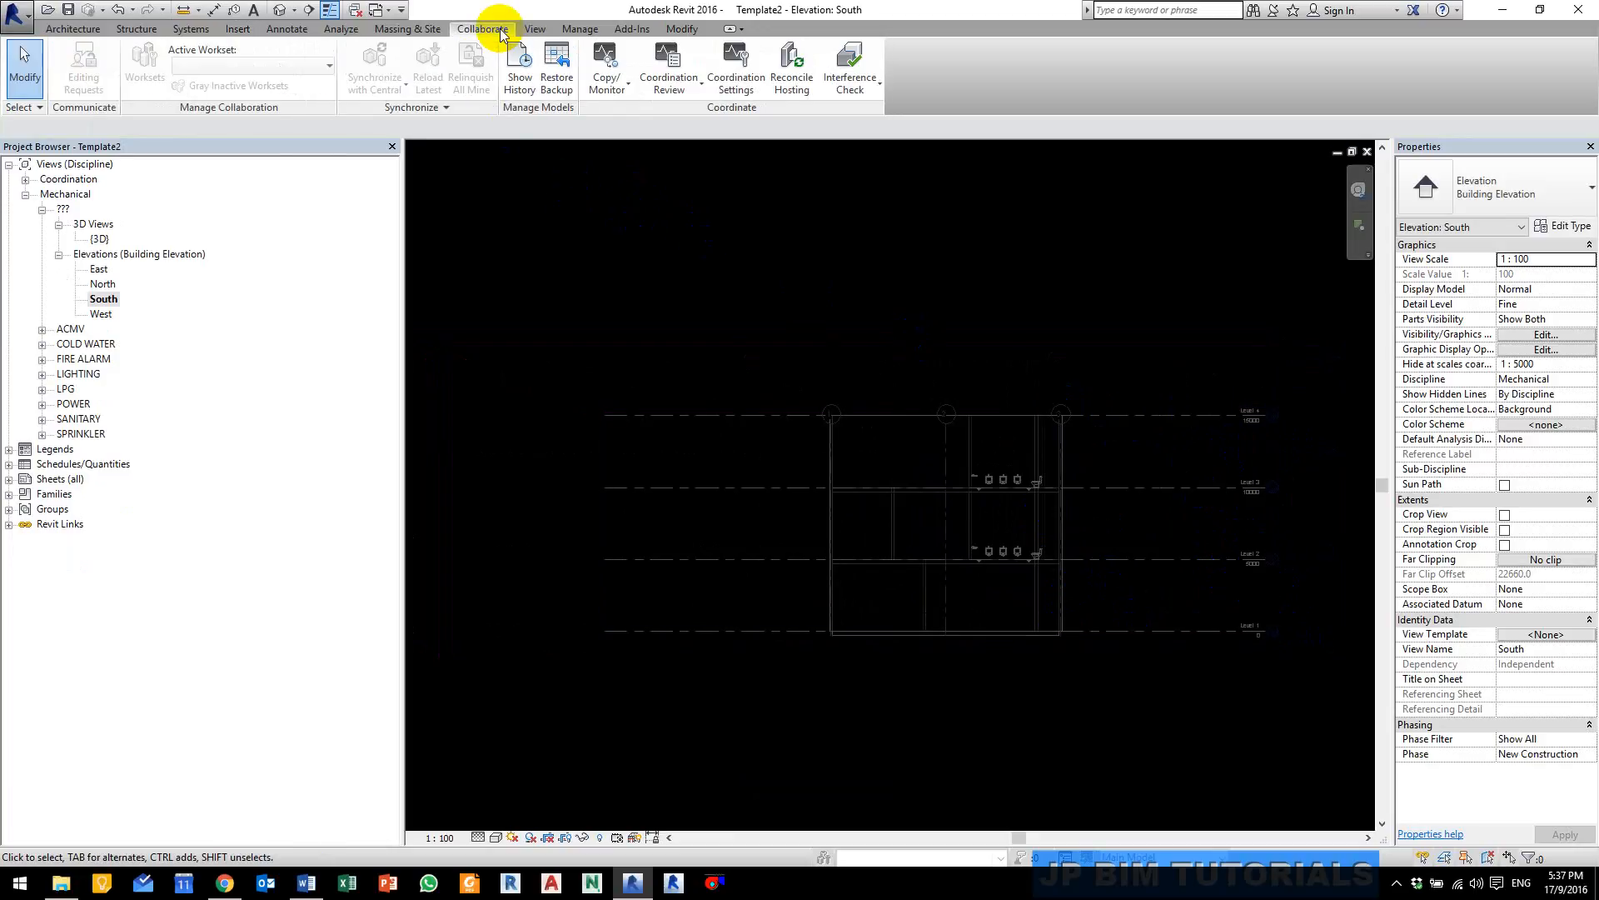
{"action": "left_click", "coordinate": [605, 84]}
{"action": "left_click", "coordinate": [637, 150]}
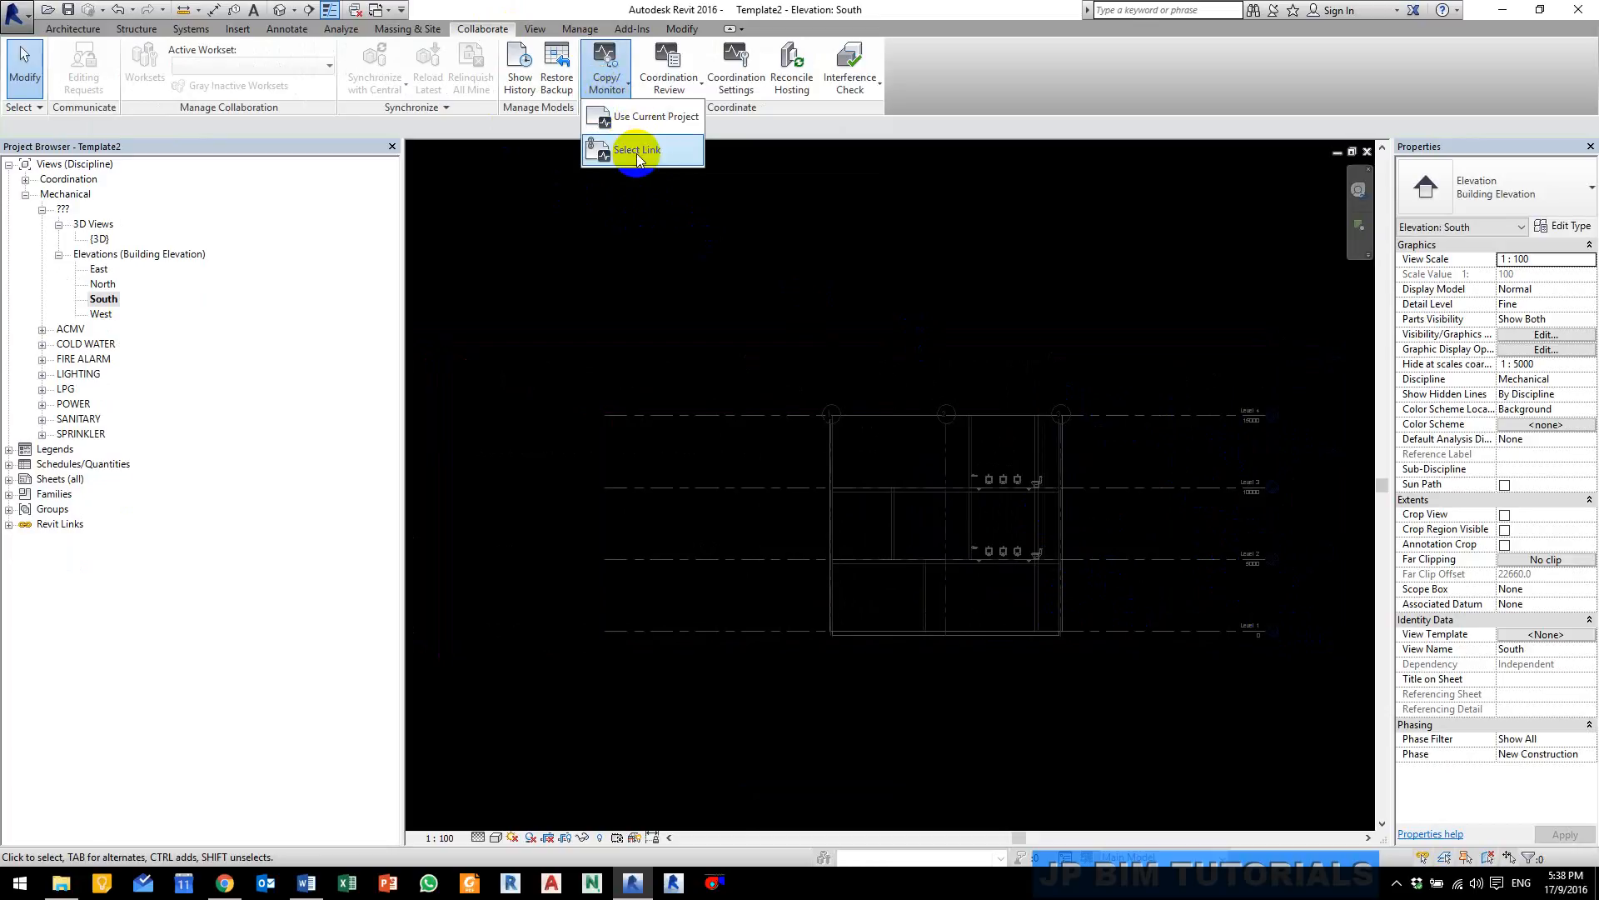
{"action": "left_click", "coordinate": [804, 415]}
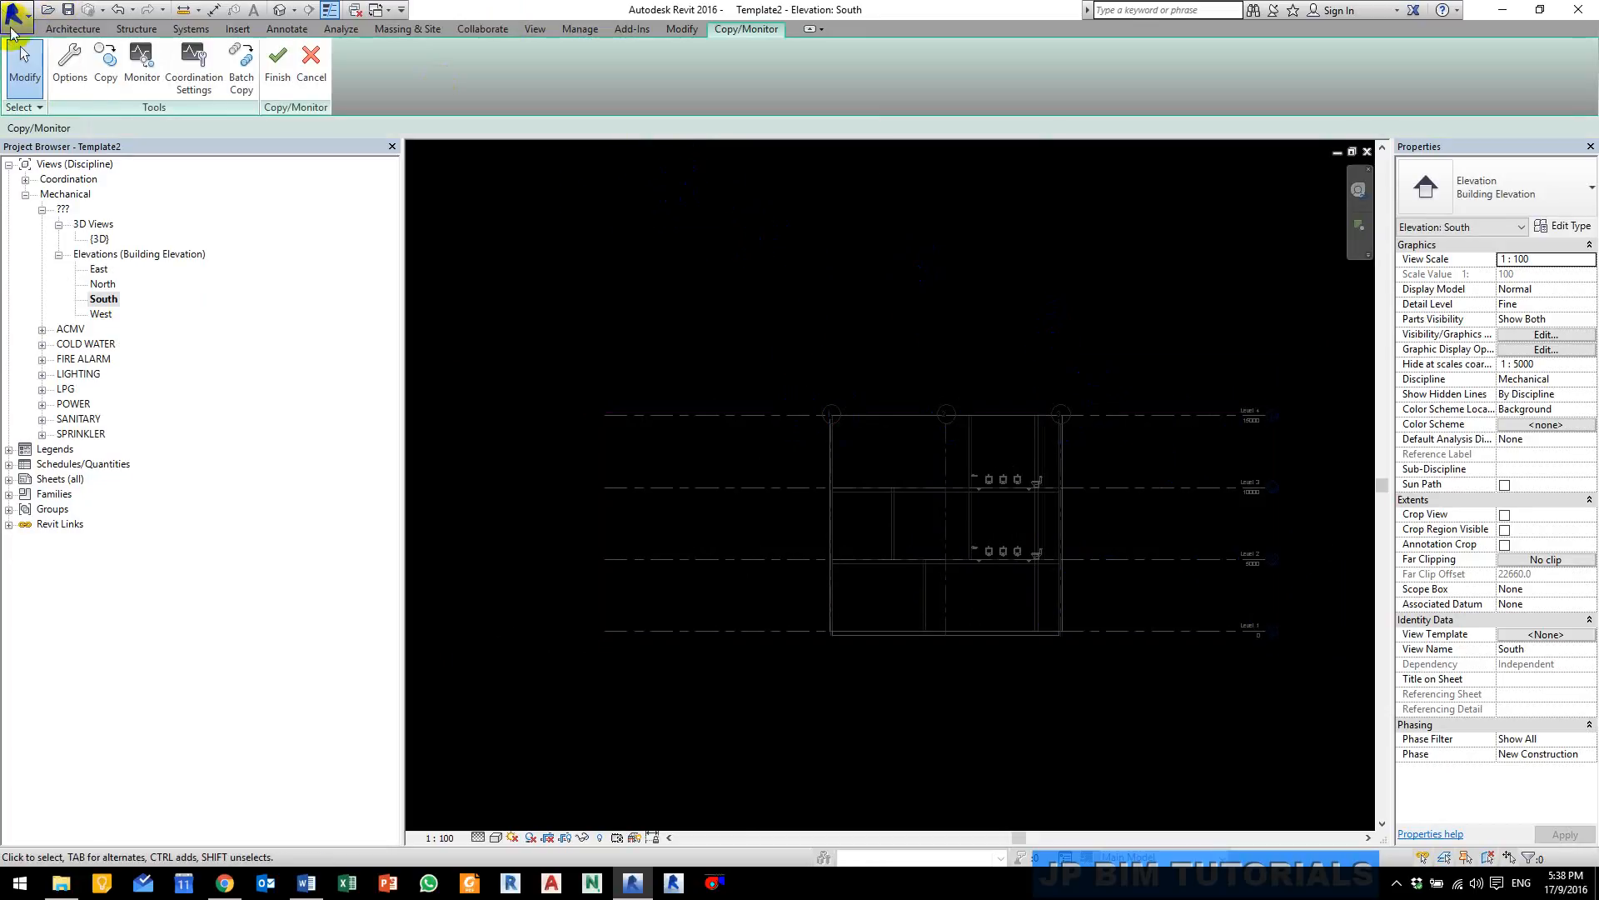
{"action": "left_click", "coordinate": [106, 84]}
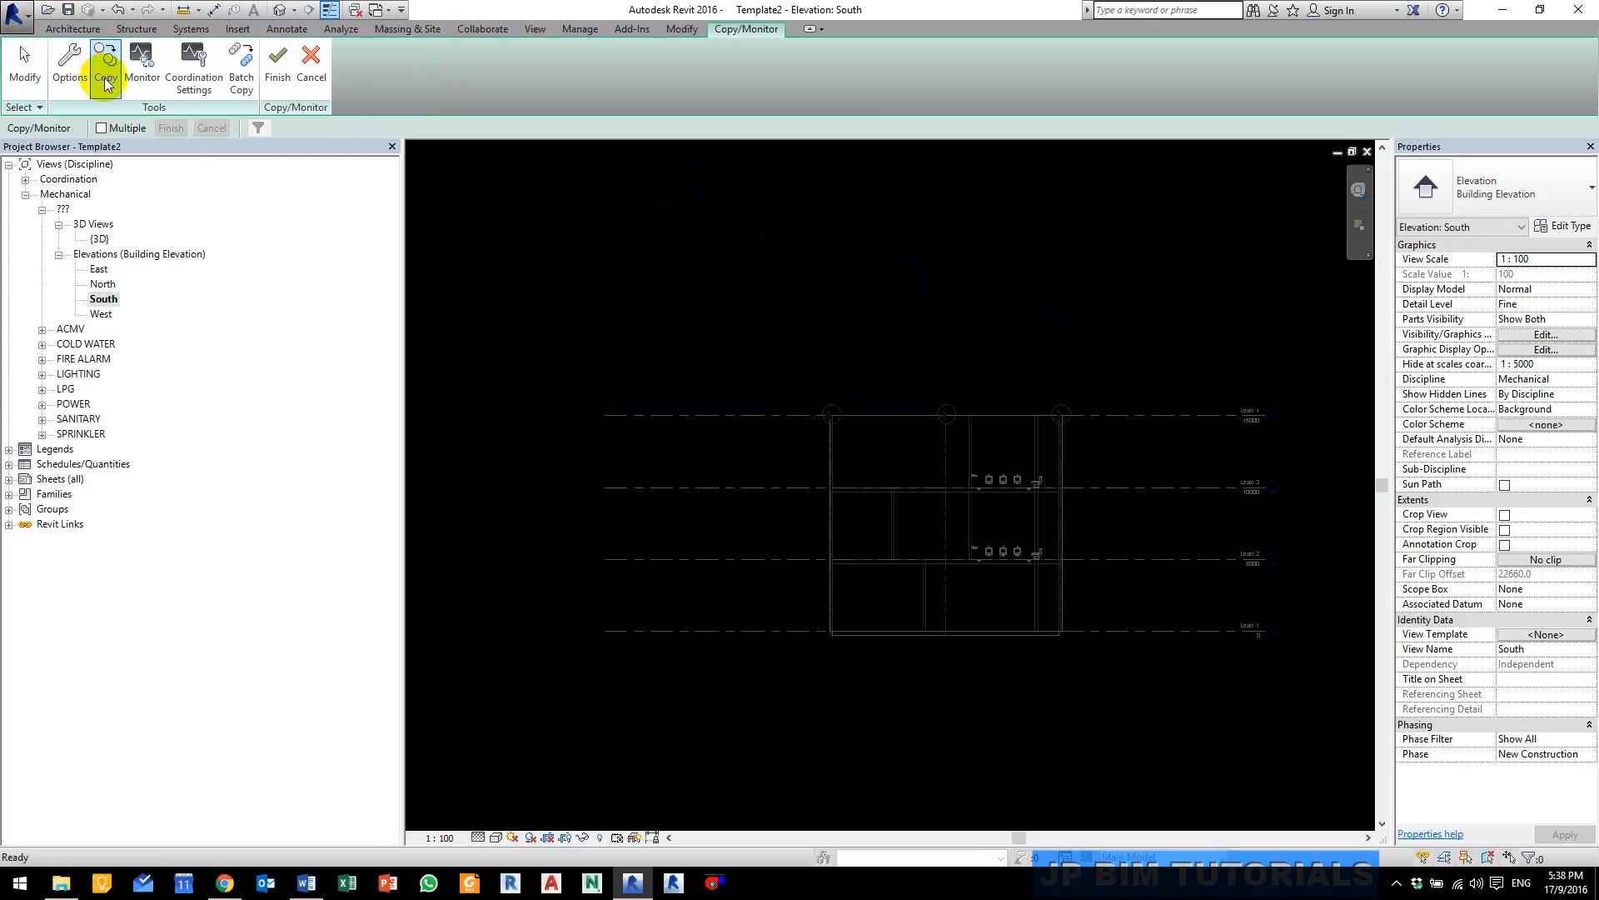
{"action": "left_click", "coordinate": [102, 128]}
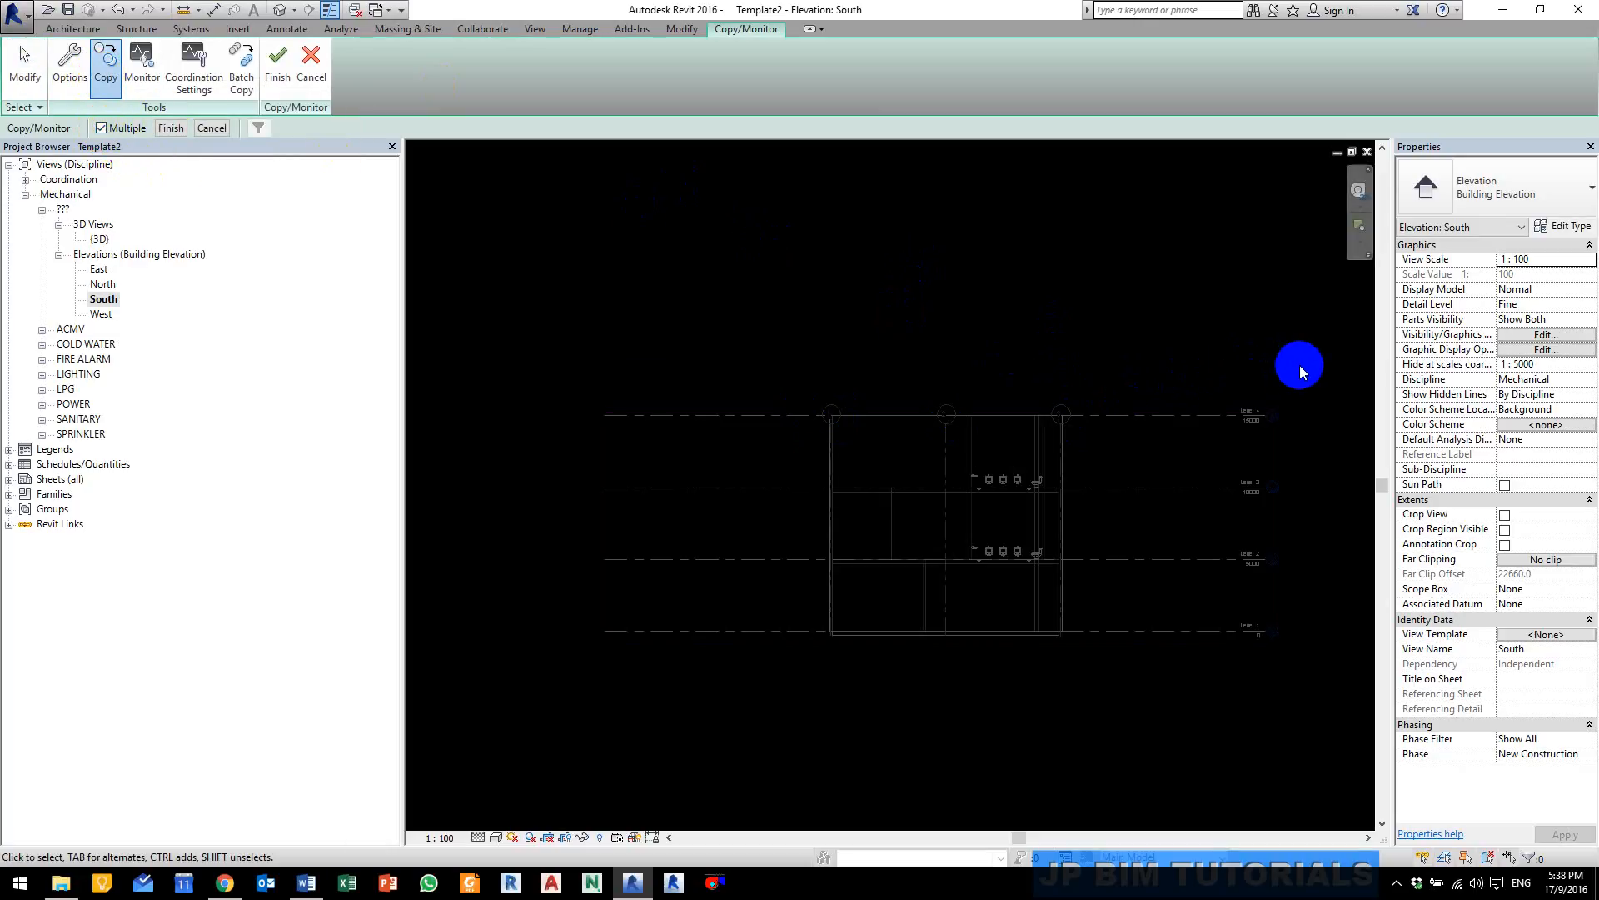
{"action": "left_click_drag", "start_coordinate": [1310, 357], "coordinate": [1164, 730]}
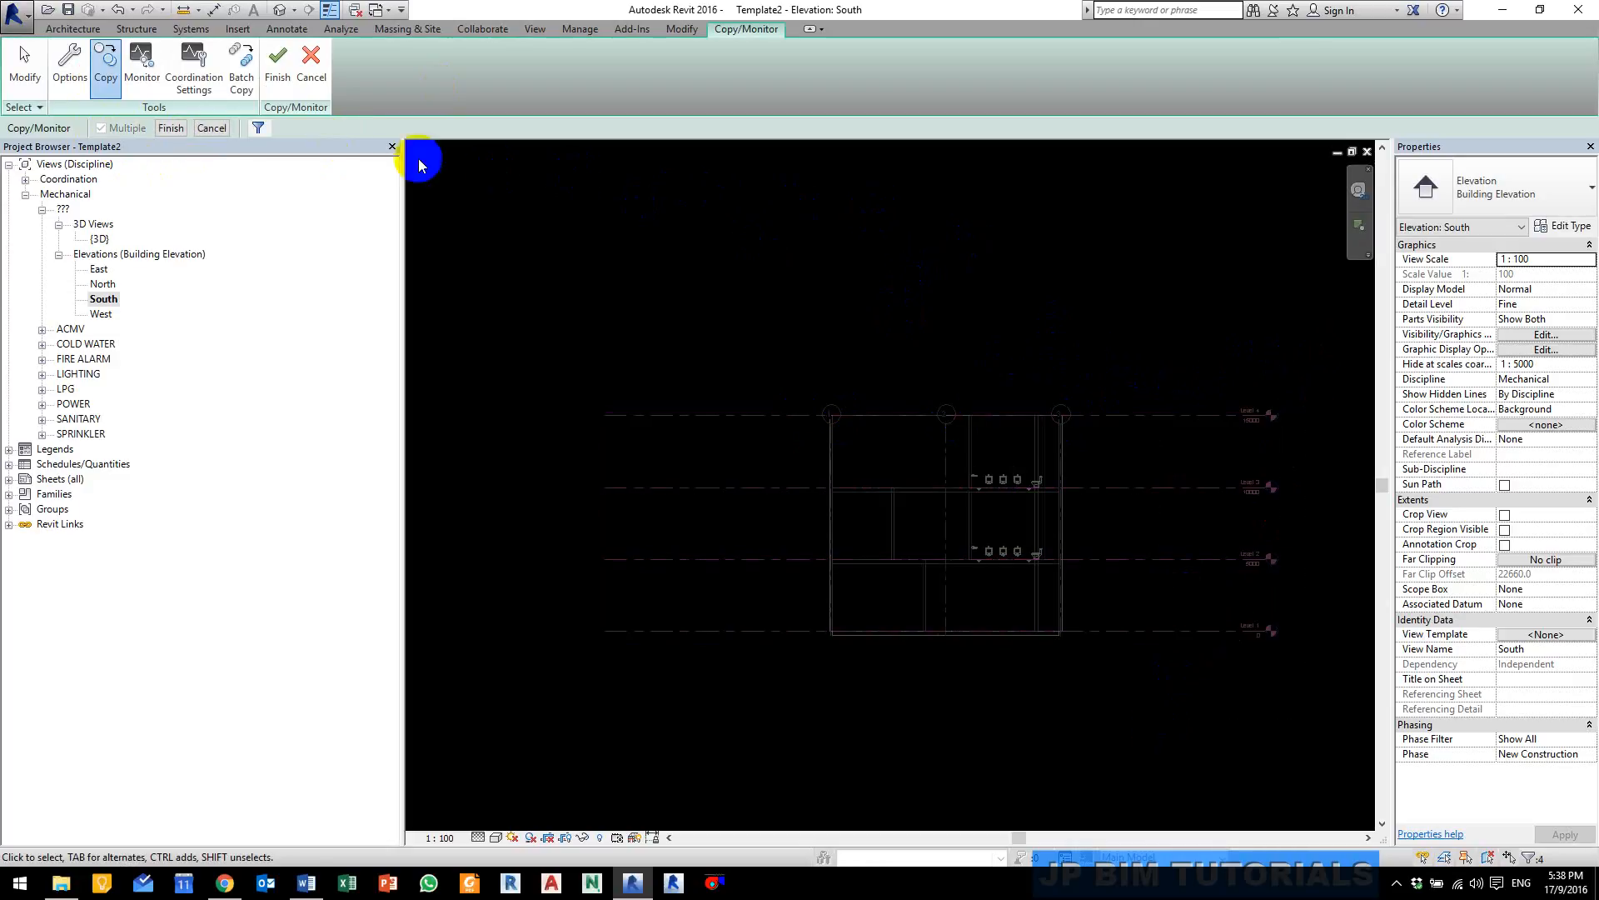
{"action": "left_click", "coordinate": [170, 131]}
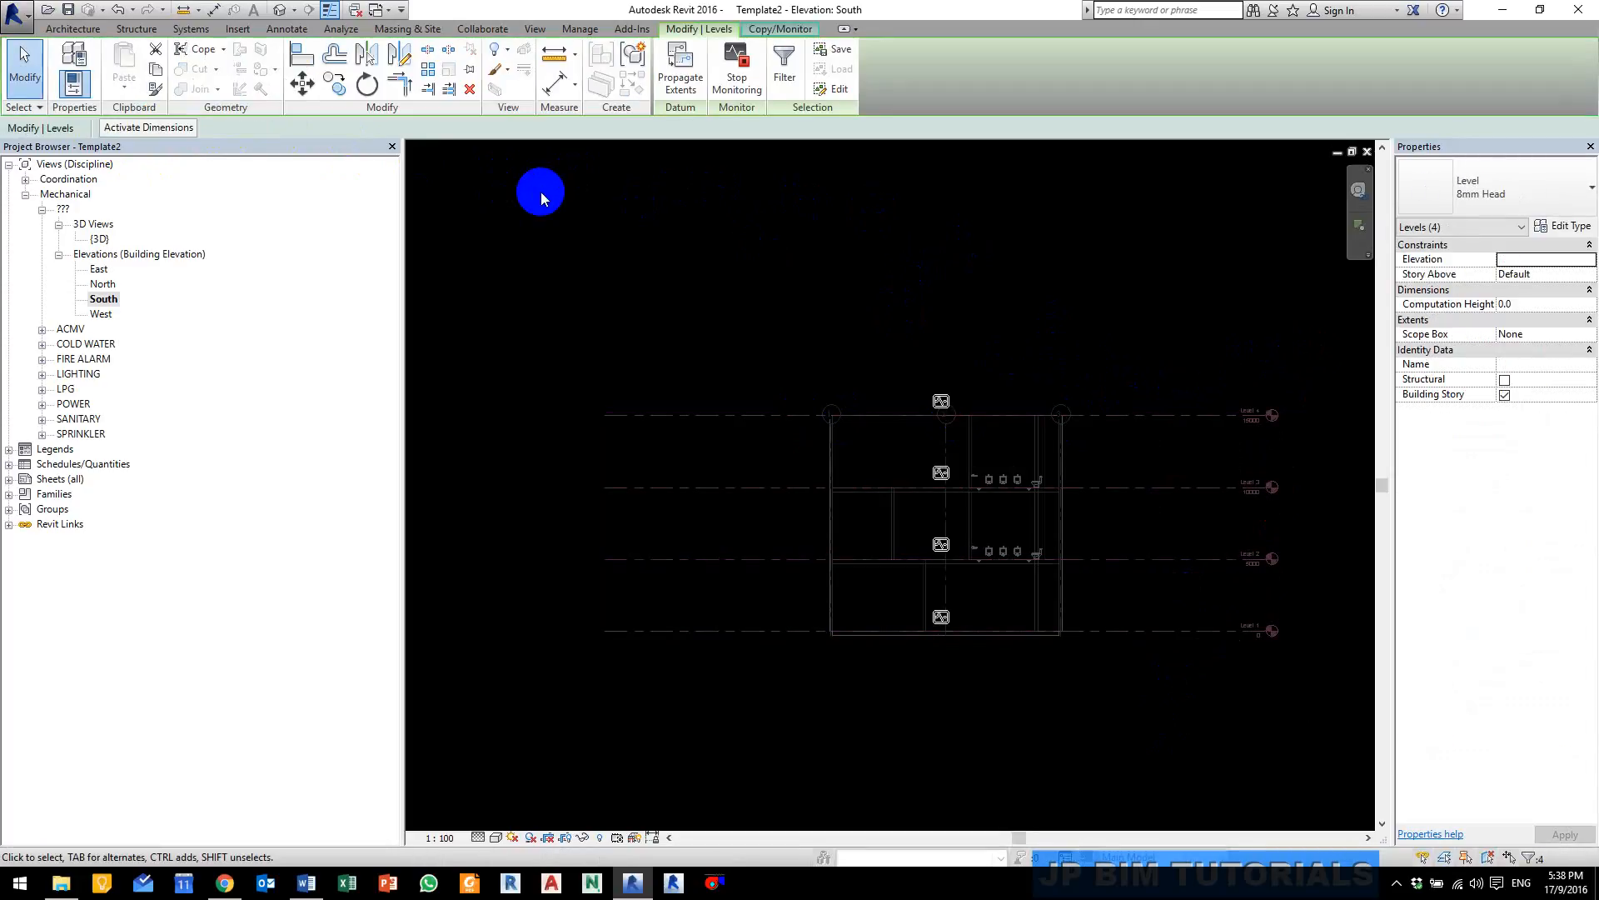
Step: Stop monitoring the four copied levels and finish the Copy/Monitor session
{"action": "left_click", "coordinate": [739, 79]}
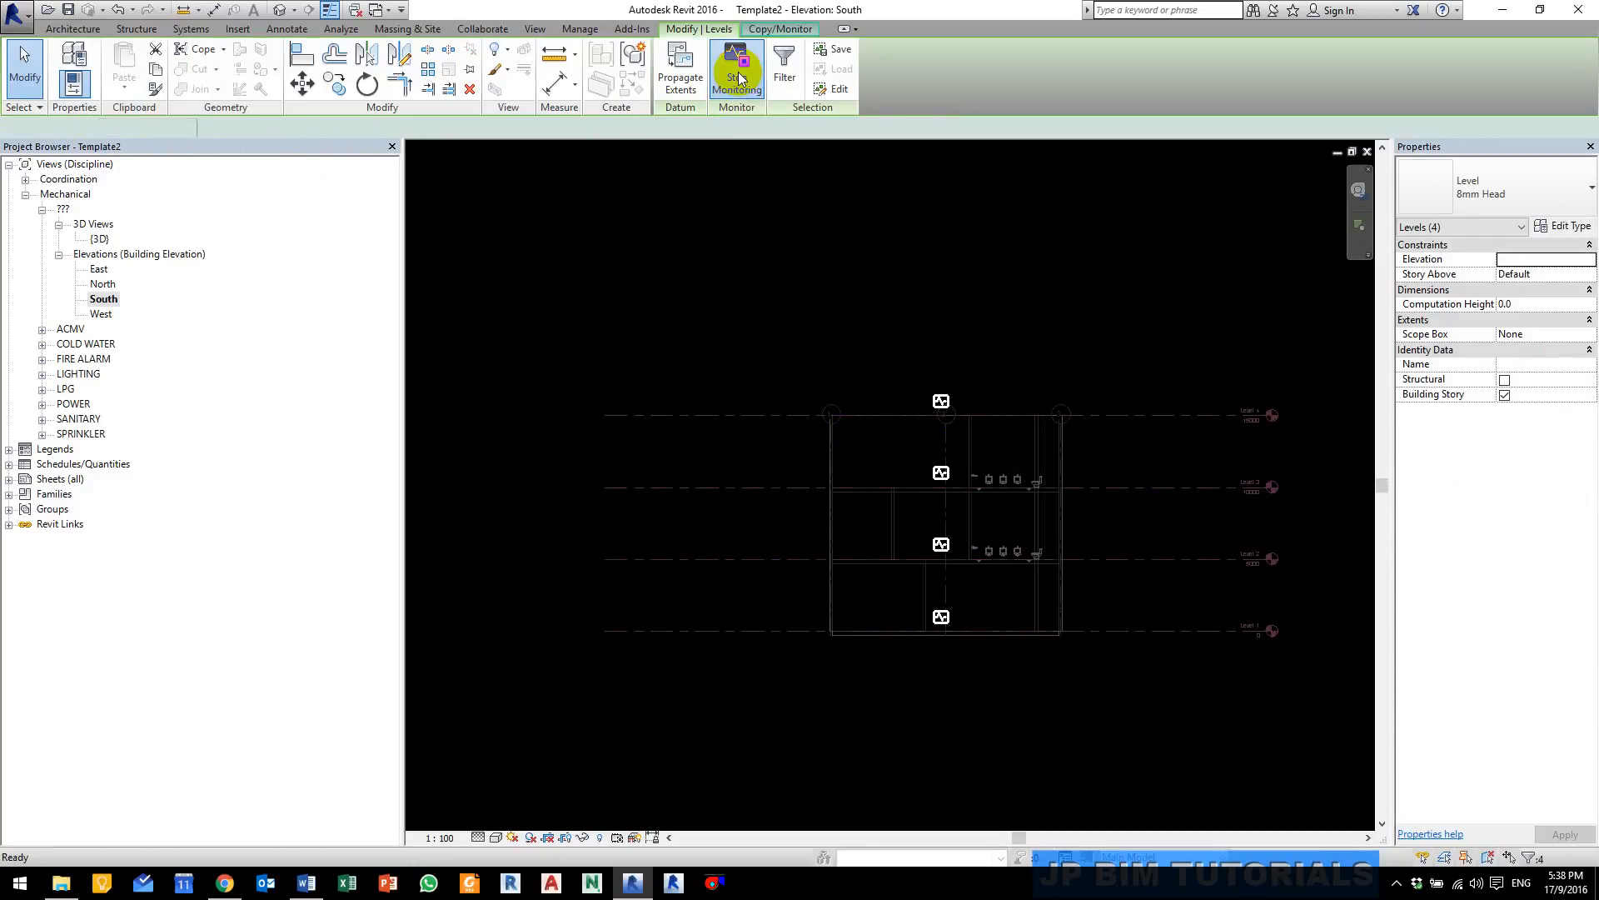
{"action": "left_click", "coordinate": [781, 30]}
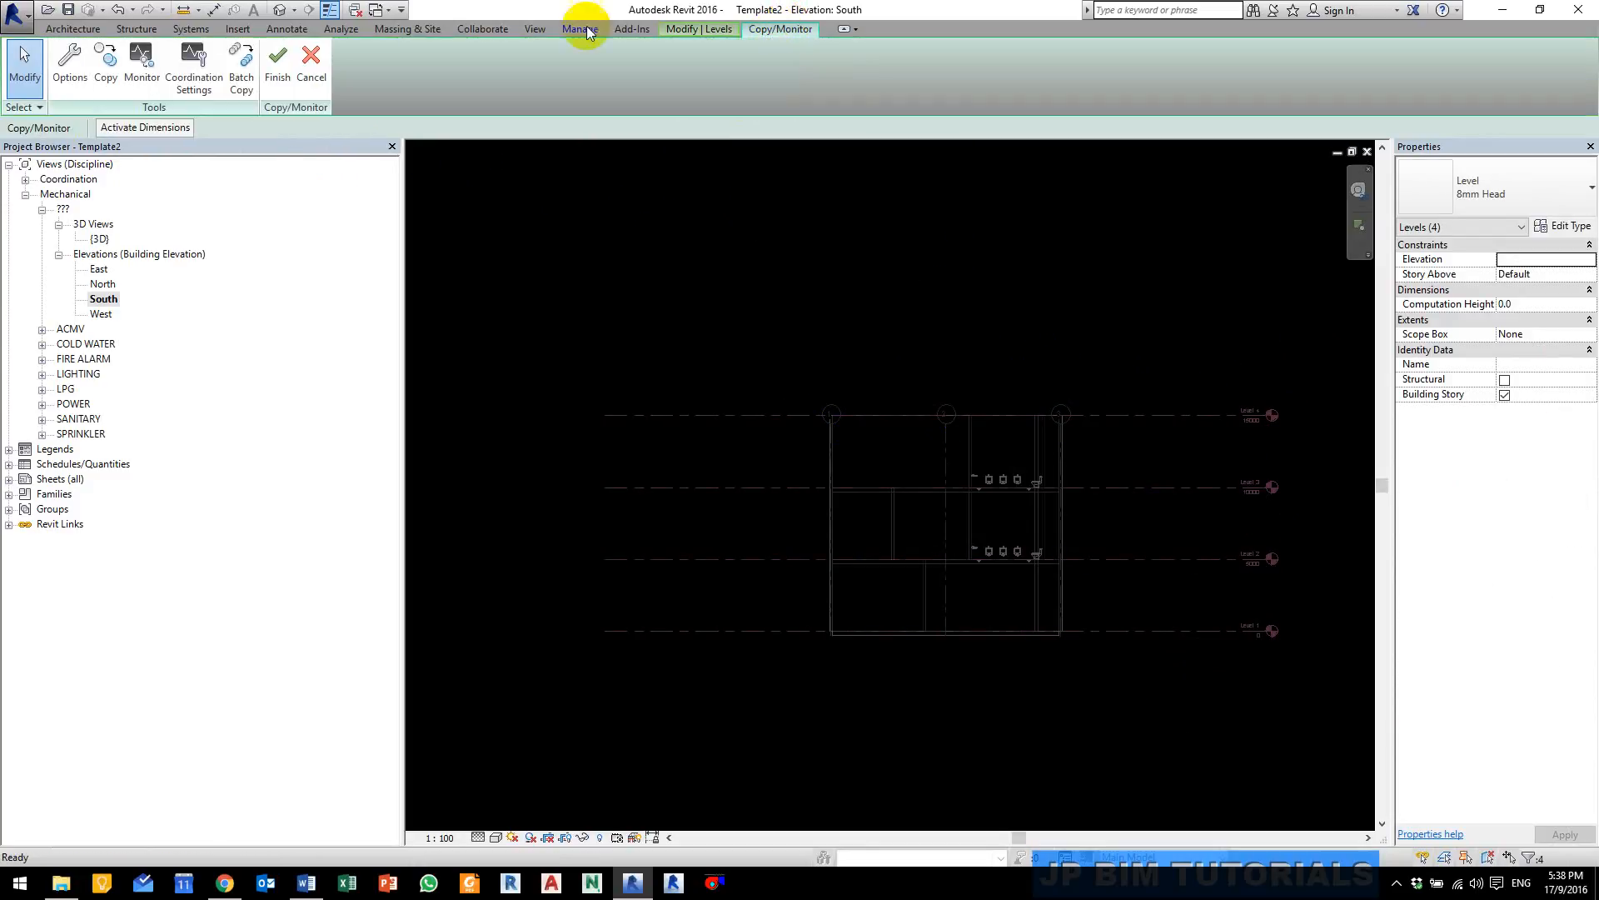
{"action": "left_click", "coordinate": [277, 75]}
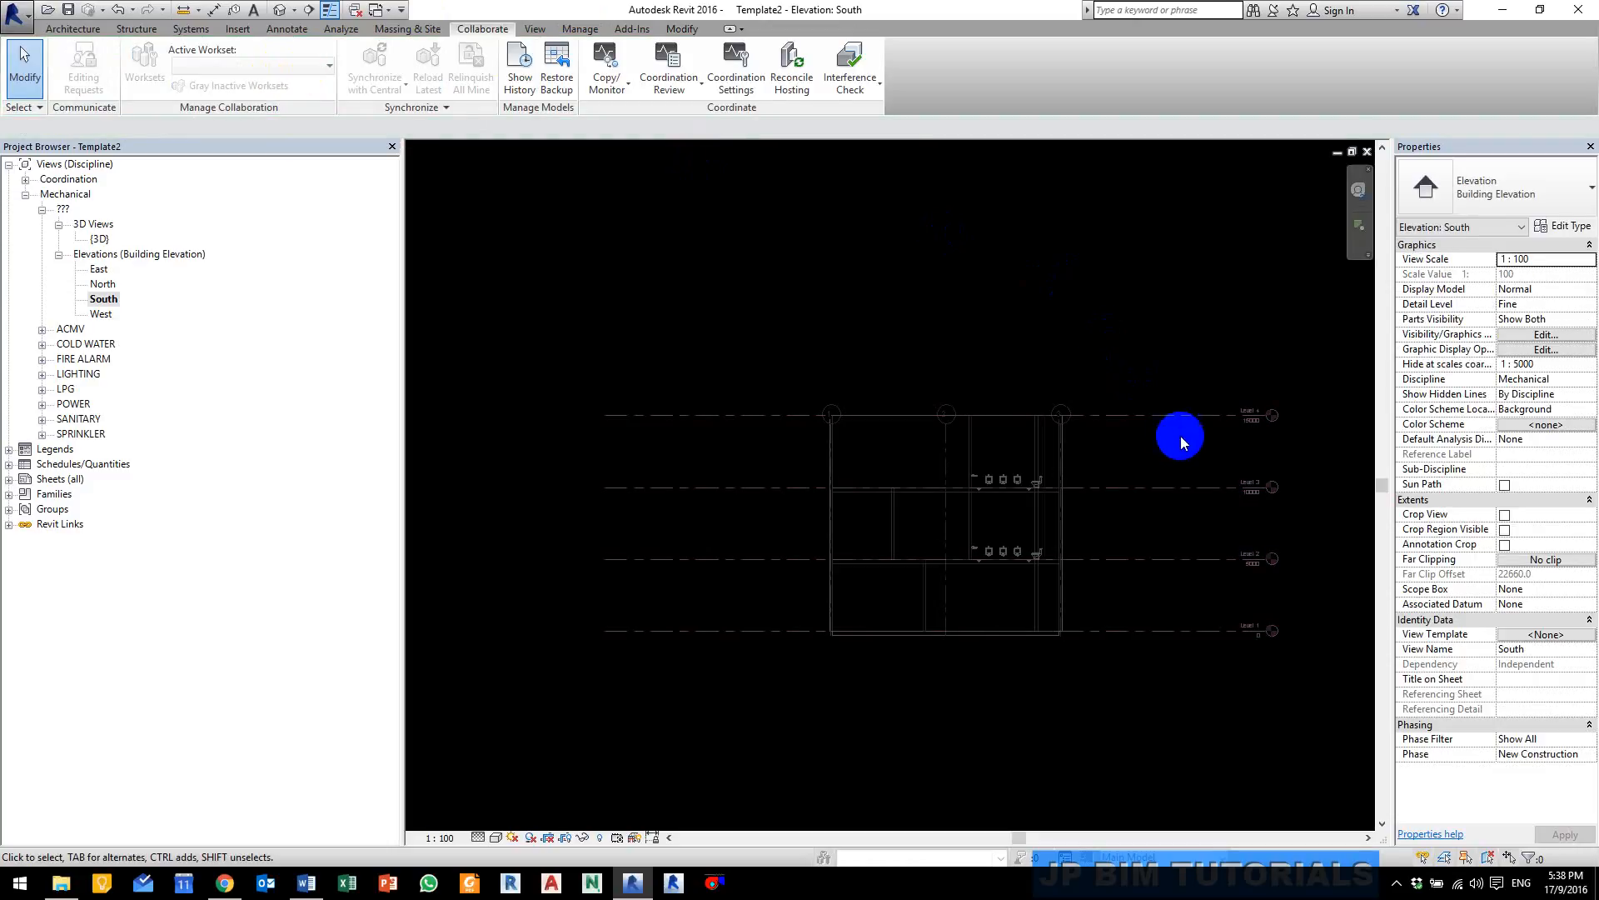
Step: Check each of the four copied levels in the South elevation by selecting them one after another
{"action": "middle_click_drag", "start_coordinate": [1226, 441], "coordinate": [1082, 426]}
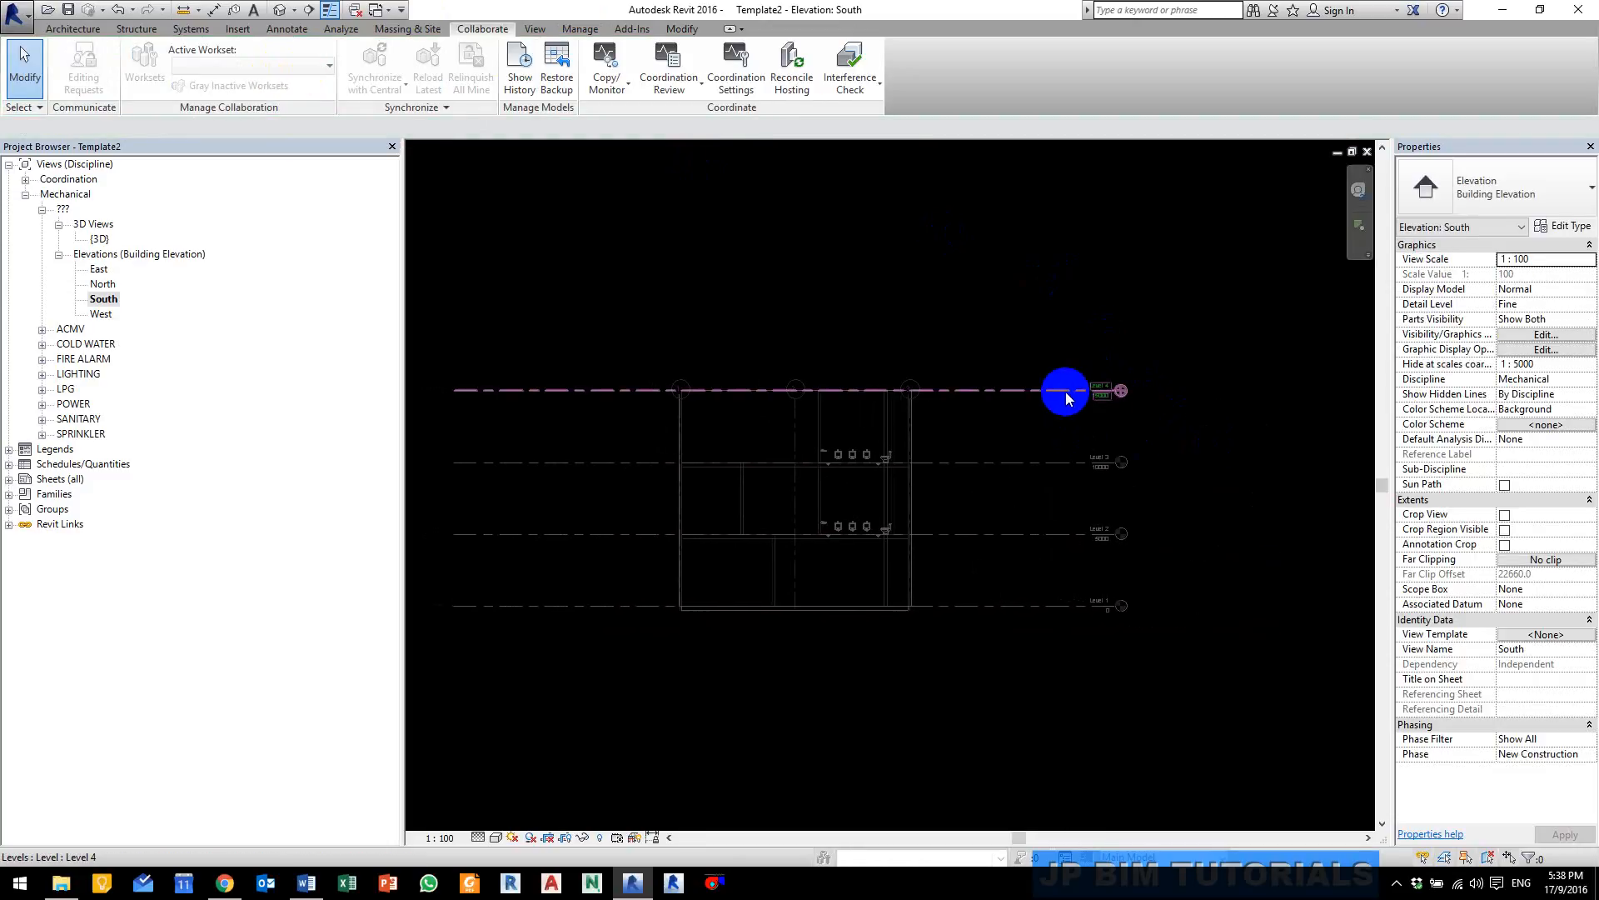
{"action": "left_click", "coordinate": [1021, 389]}
{"action": "left_click", "coordinate": [988, 461]}
{"action": "left_click", "coordinate": [999, 535]}
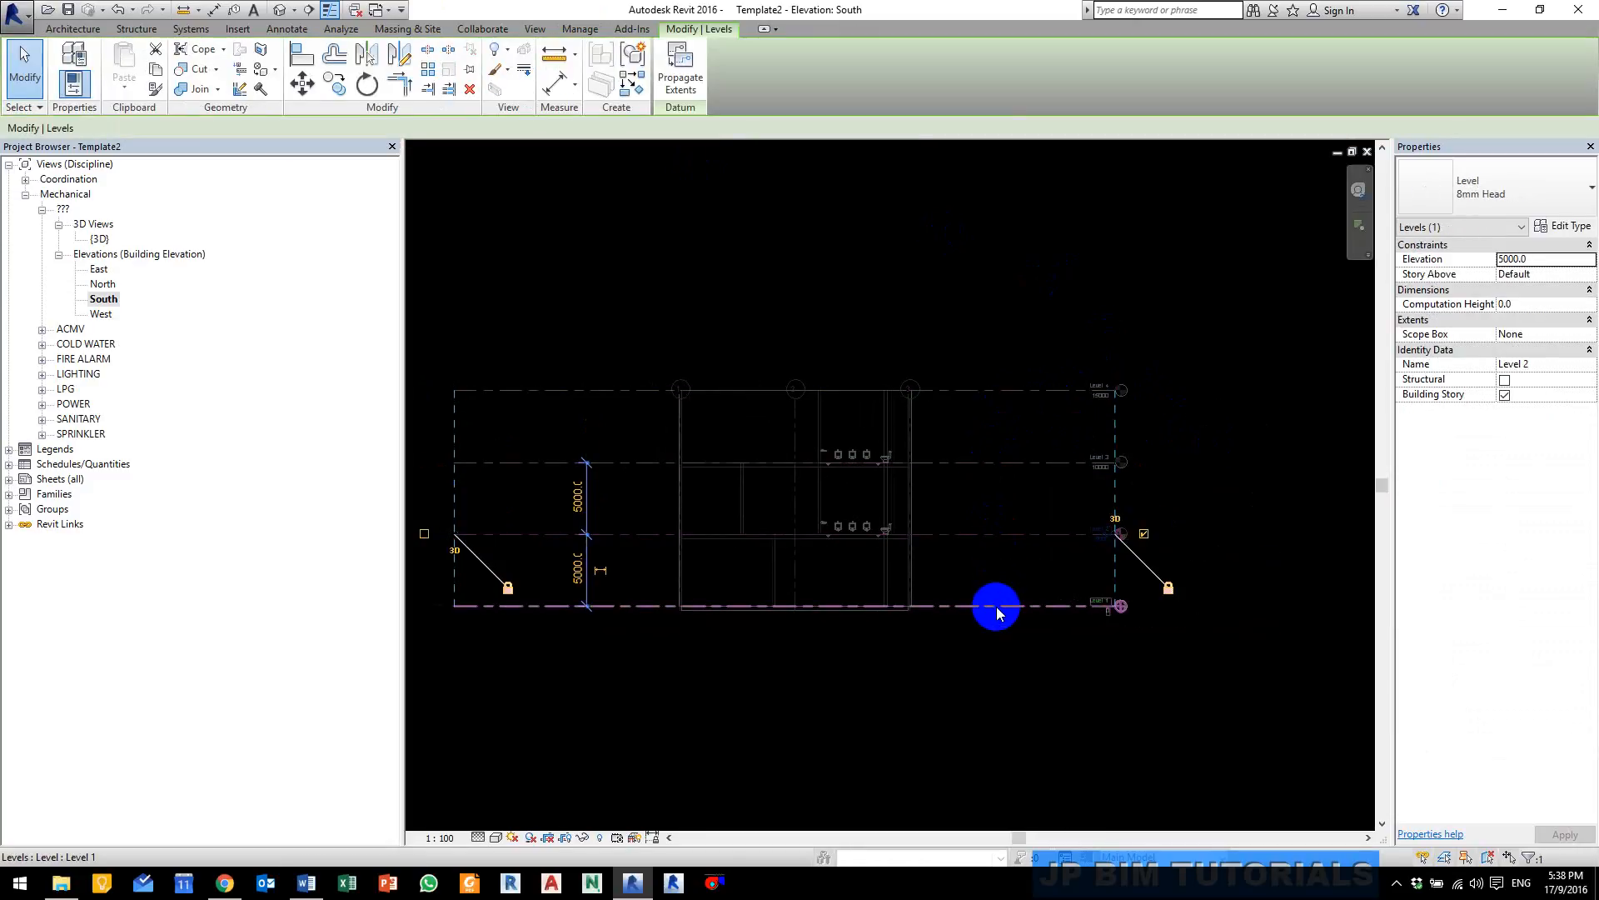
{"action": "left_click", "coordinate": [997, 606]}
{"action": "left_click", "coordinate": [994, 676]}
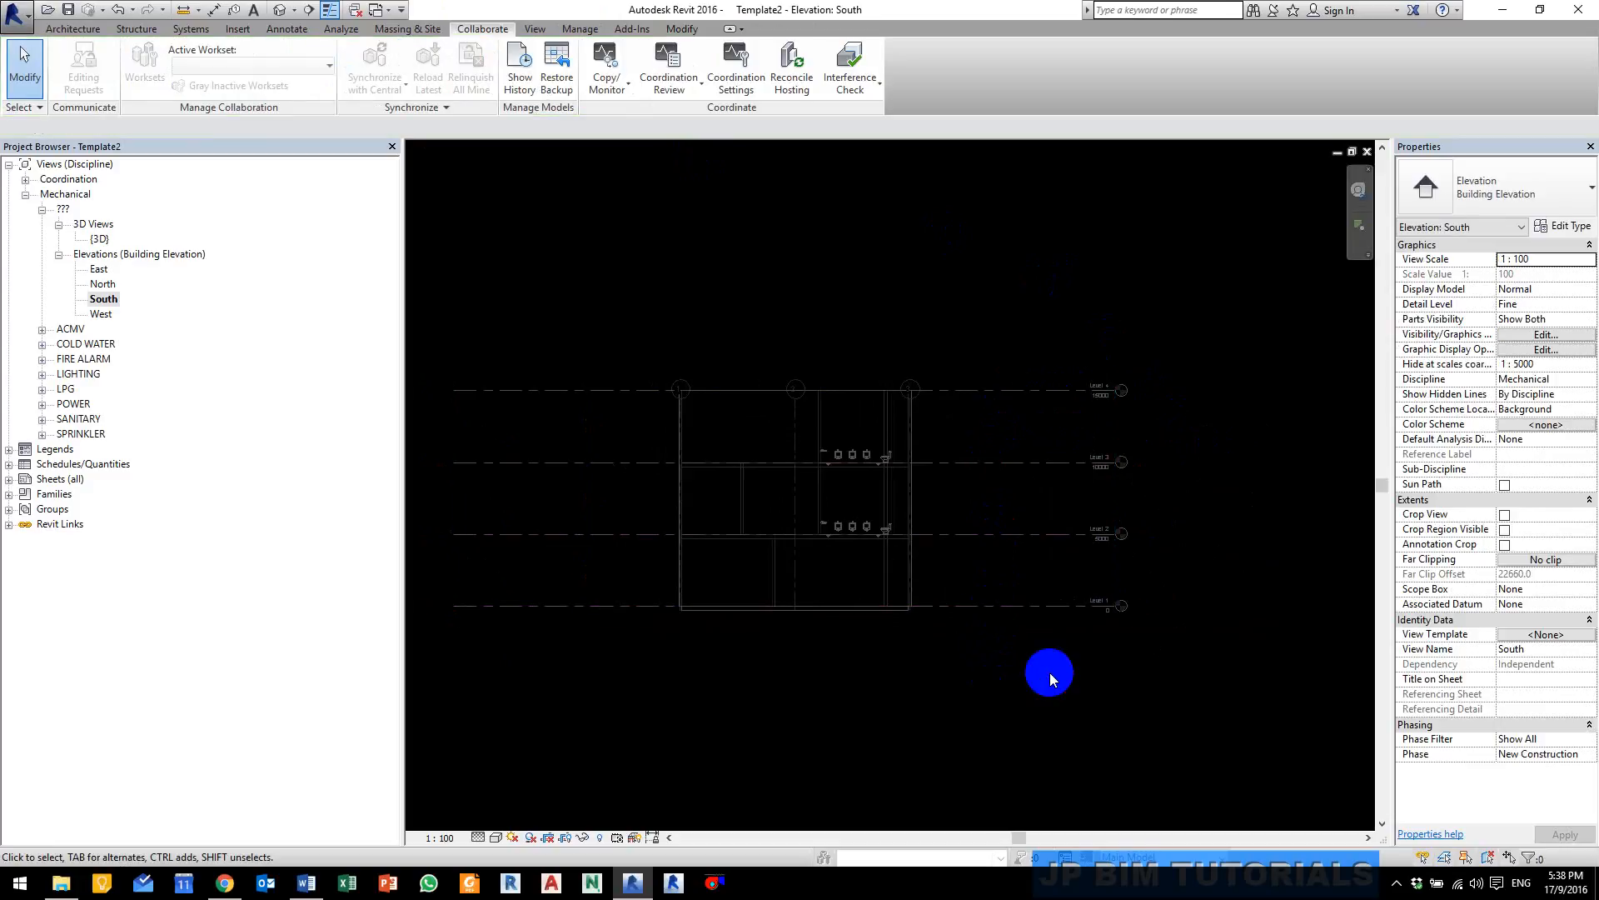
{"action": "left_click", "coordinate": [1015, 606]}
{"action": "left_click", "coordinate": [1005, 534]}
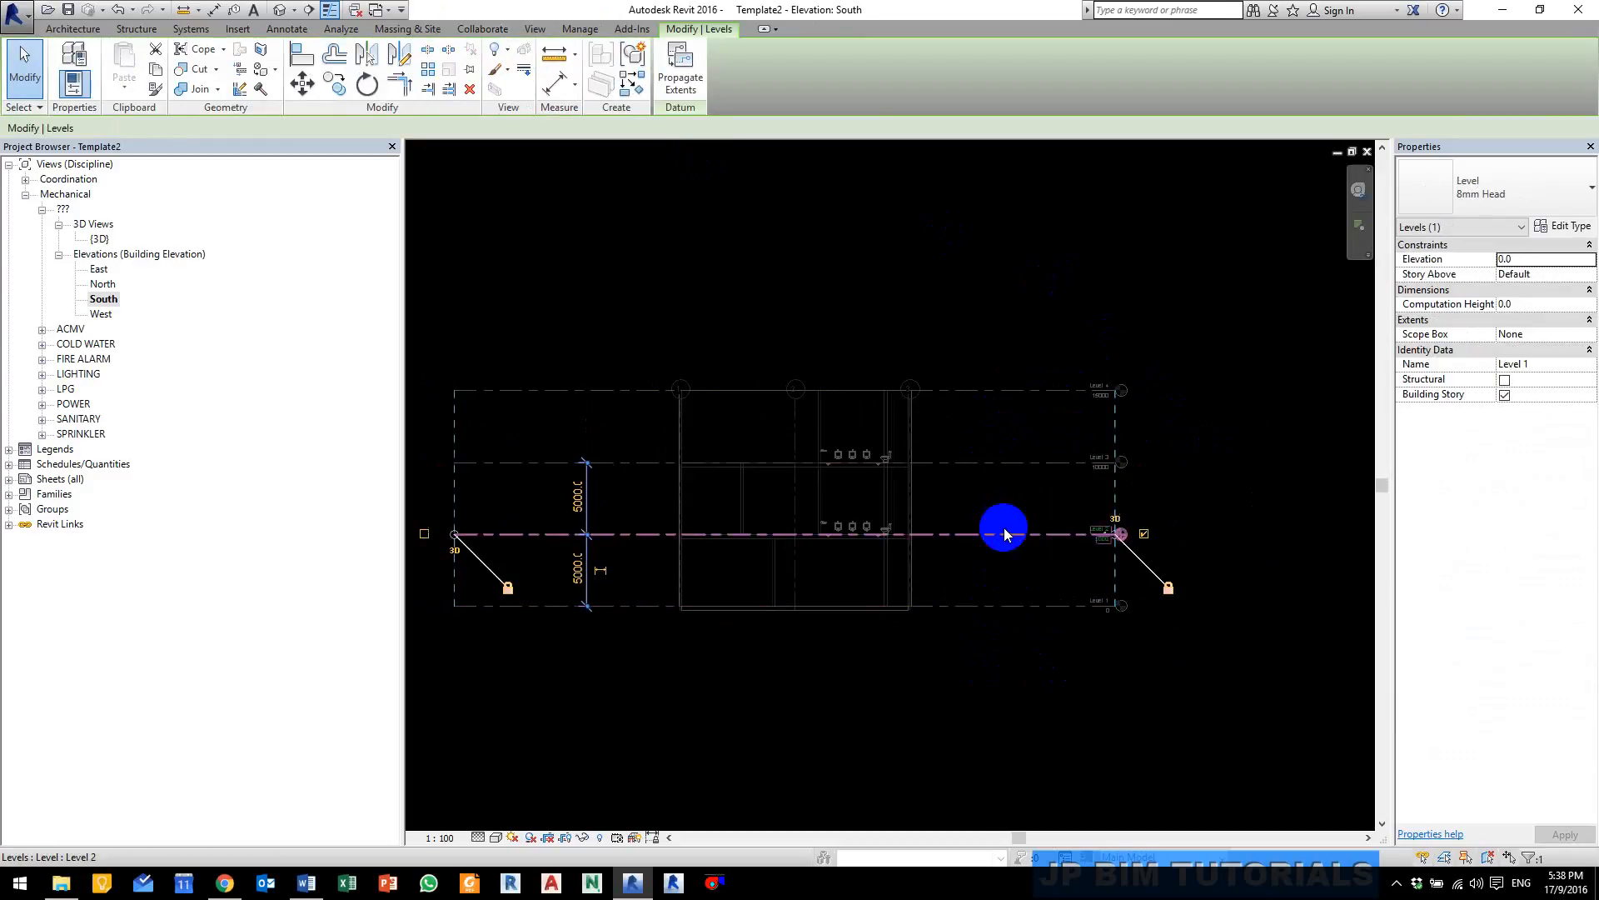
{"action": "left_click", "coordinate": [992, 462]}
{"action": "left_click", "coordinate": [993, 392]}
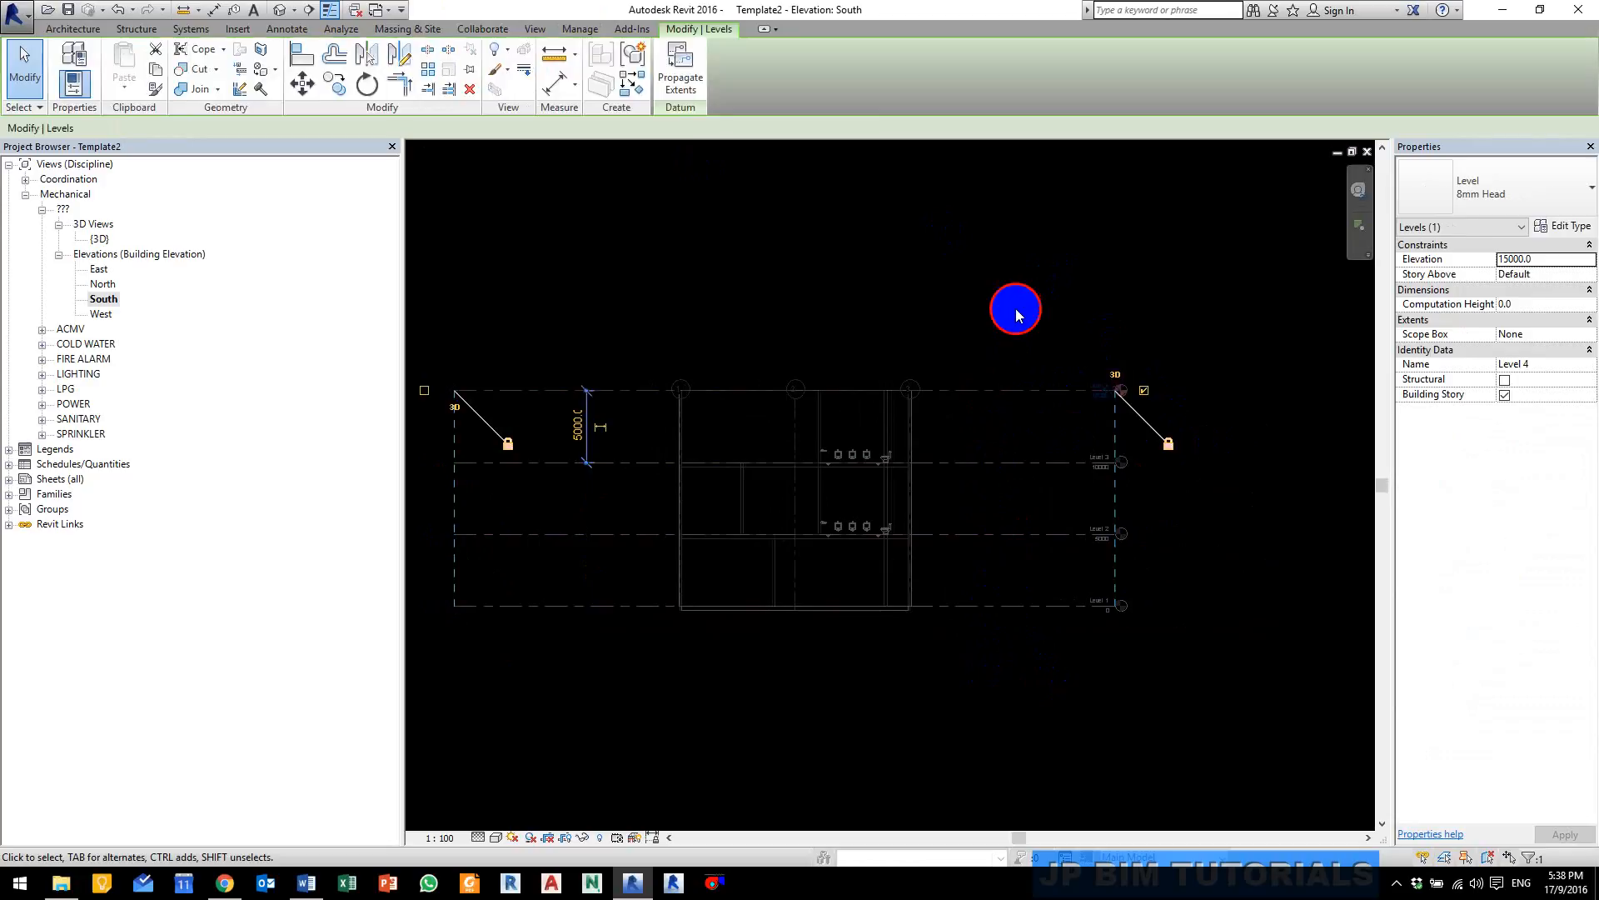
{"action": "left_click", "coordinate": [1016, 308]}
{"action": "middle_click_drag", "start_coordinate": [873, 332], "coordinate": [903, 340]}
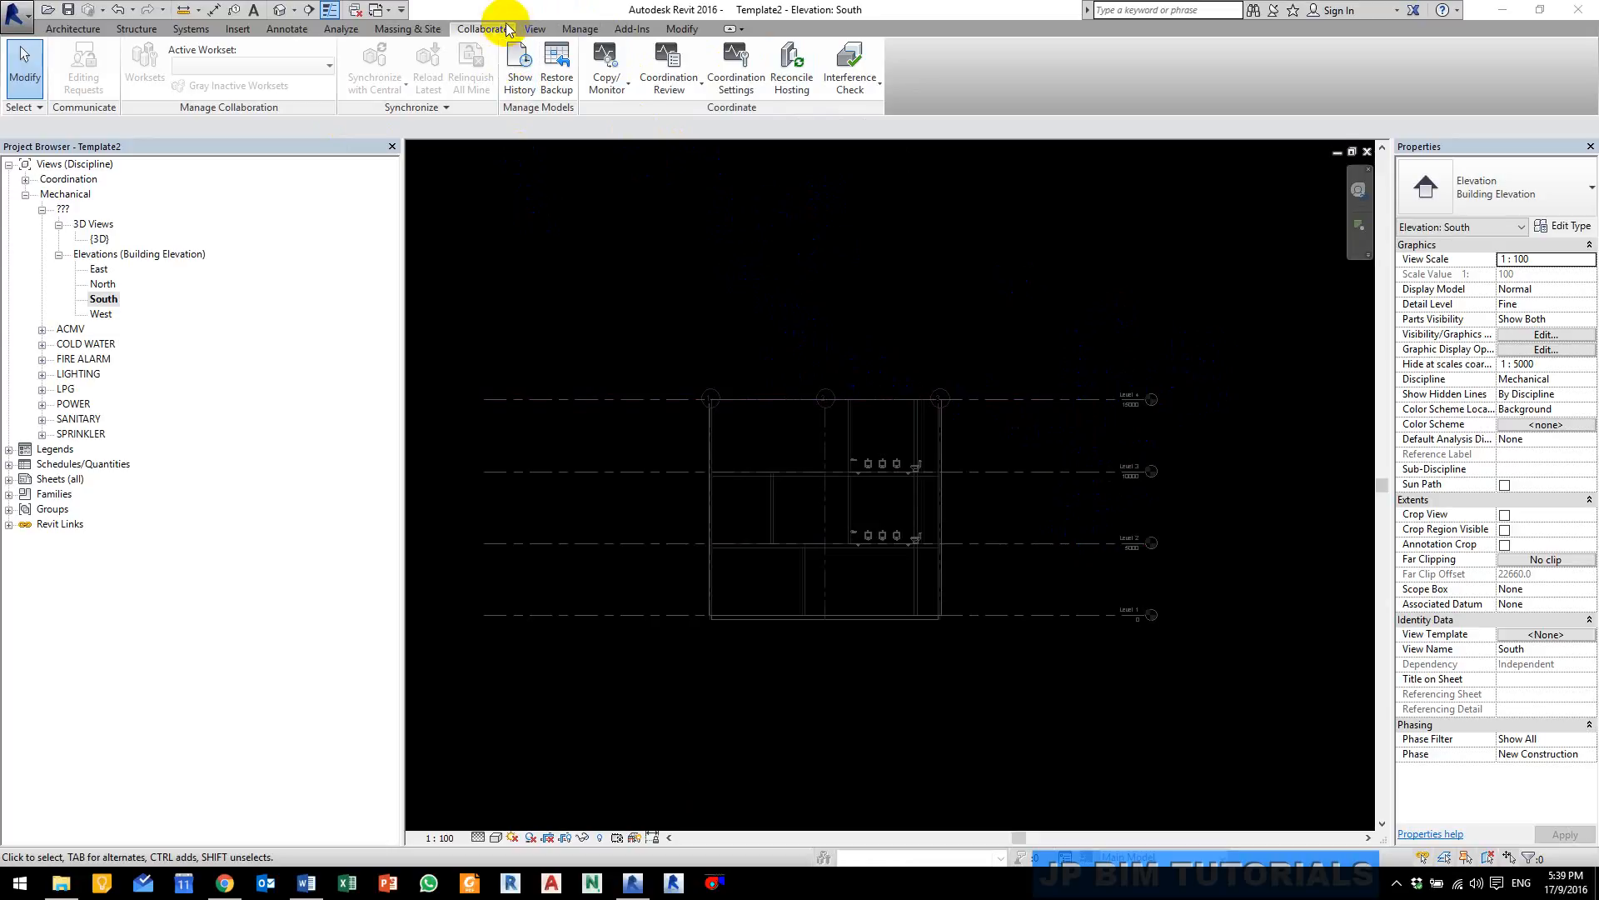
Step: Create new floor plan views for Level 1 through Level 4
{"action": "left_click", "coordinate": [535, 29]}
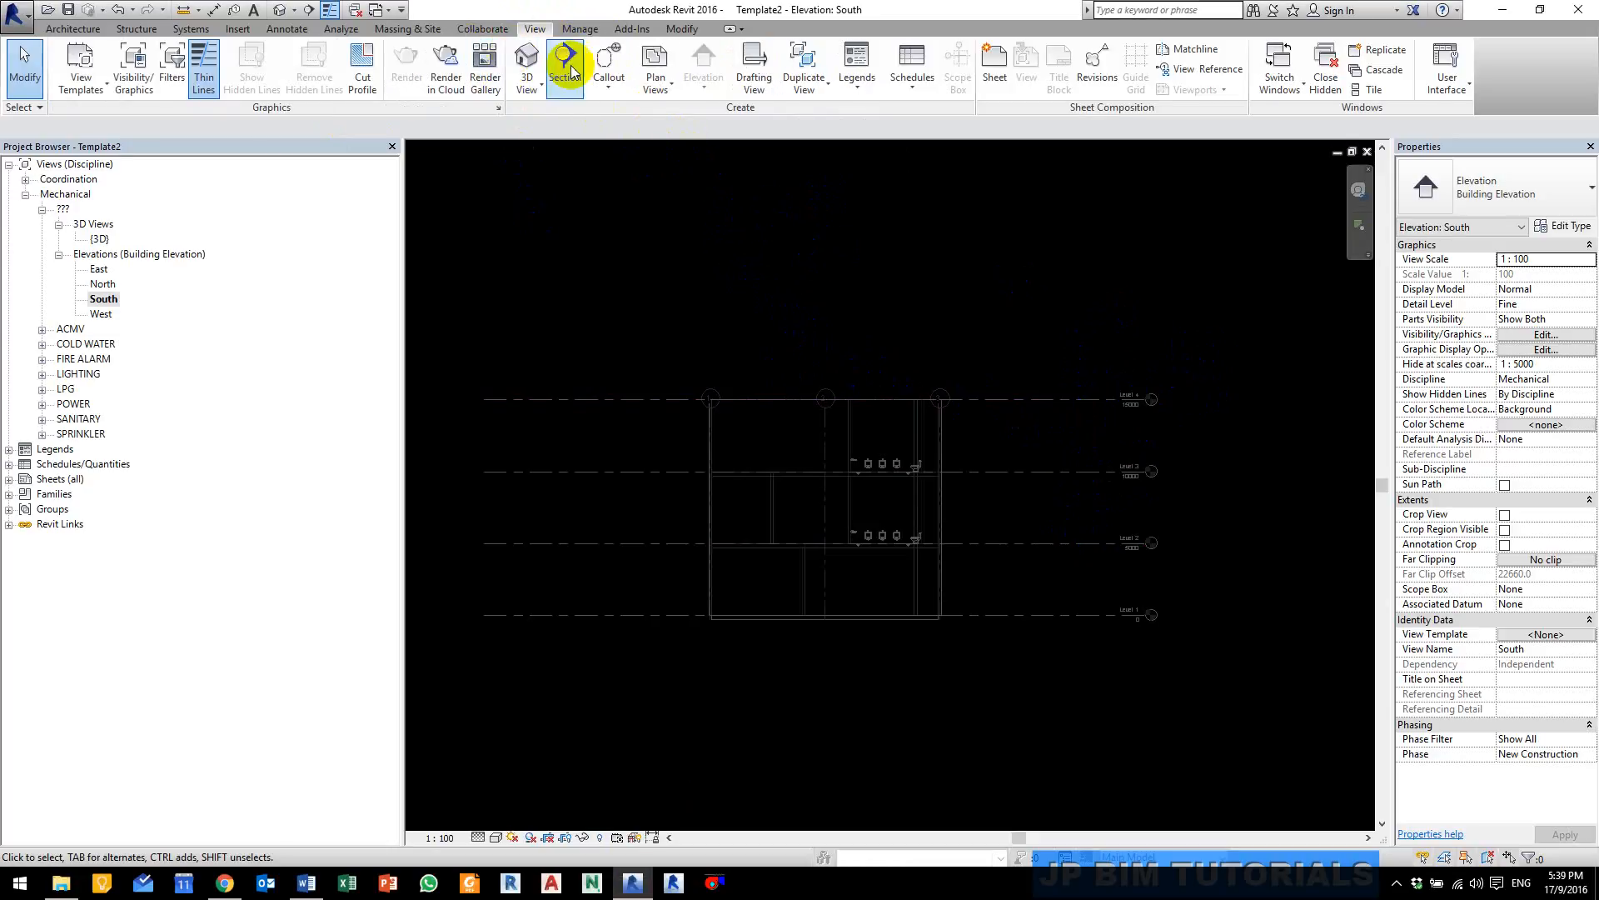
{"action": "left_click", "coordinate": [654, 74]}
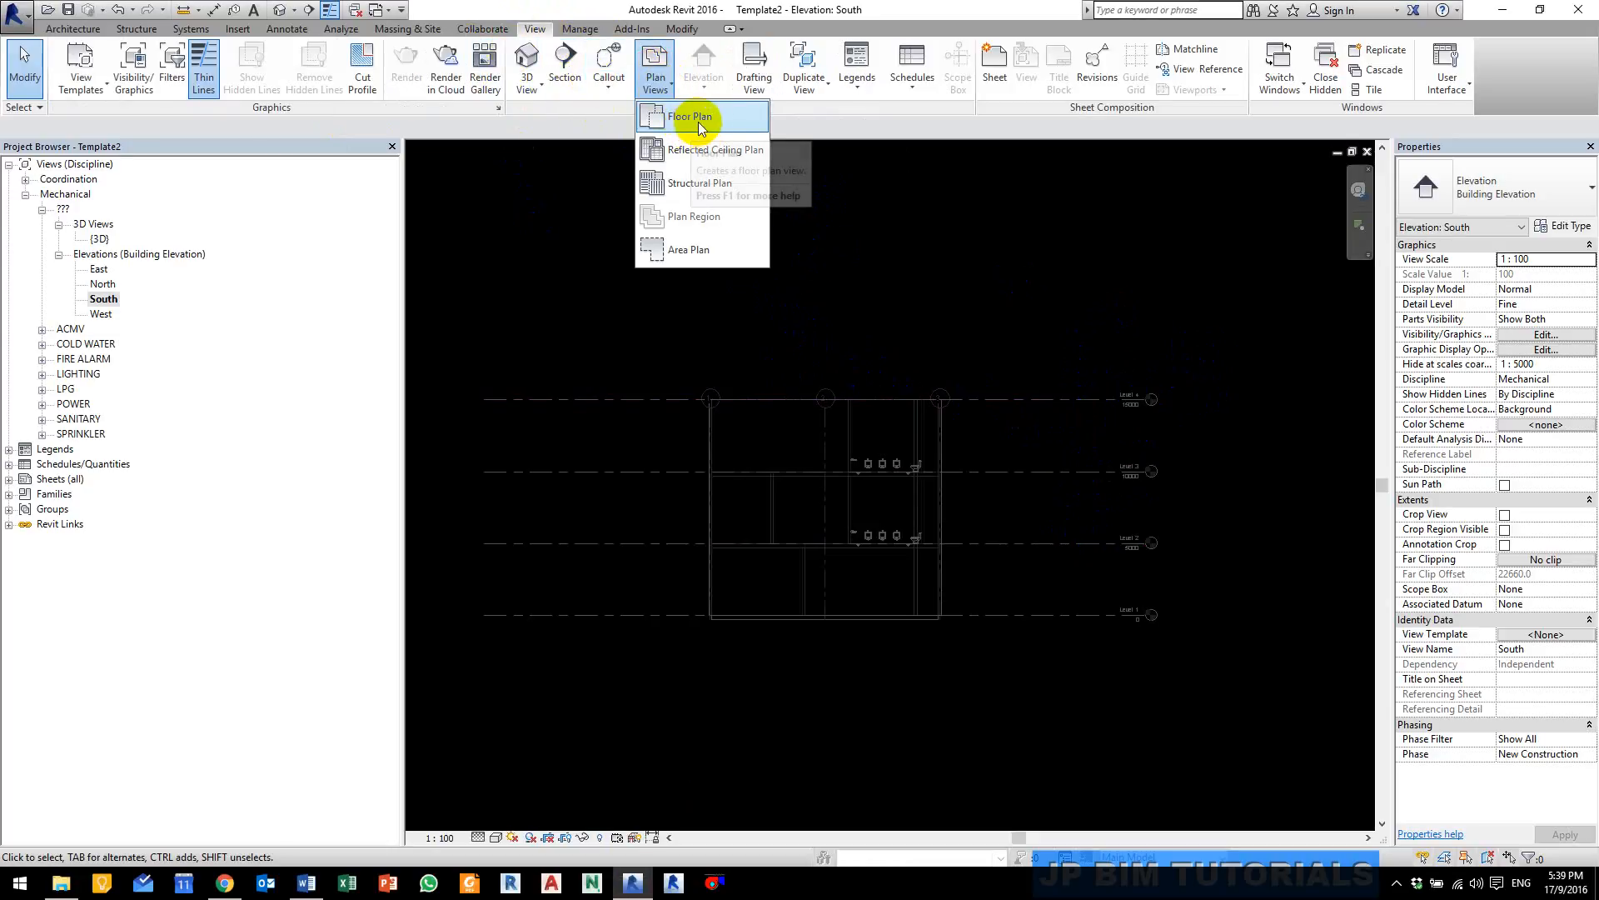
{"action": "left_click", "coordinate": [725, 123]}
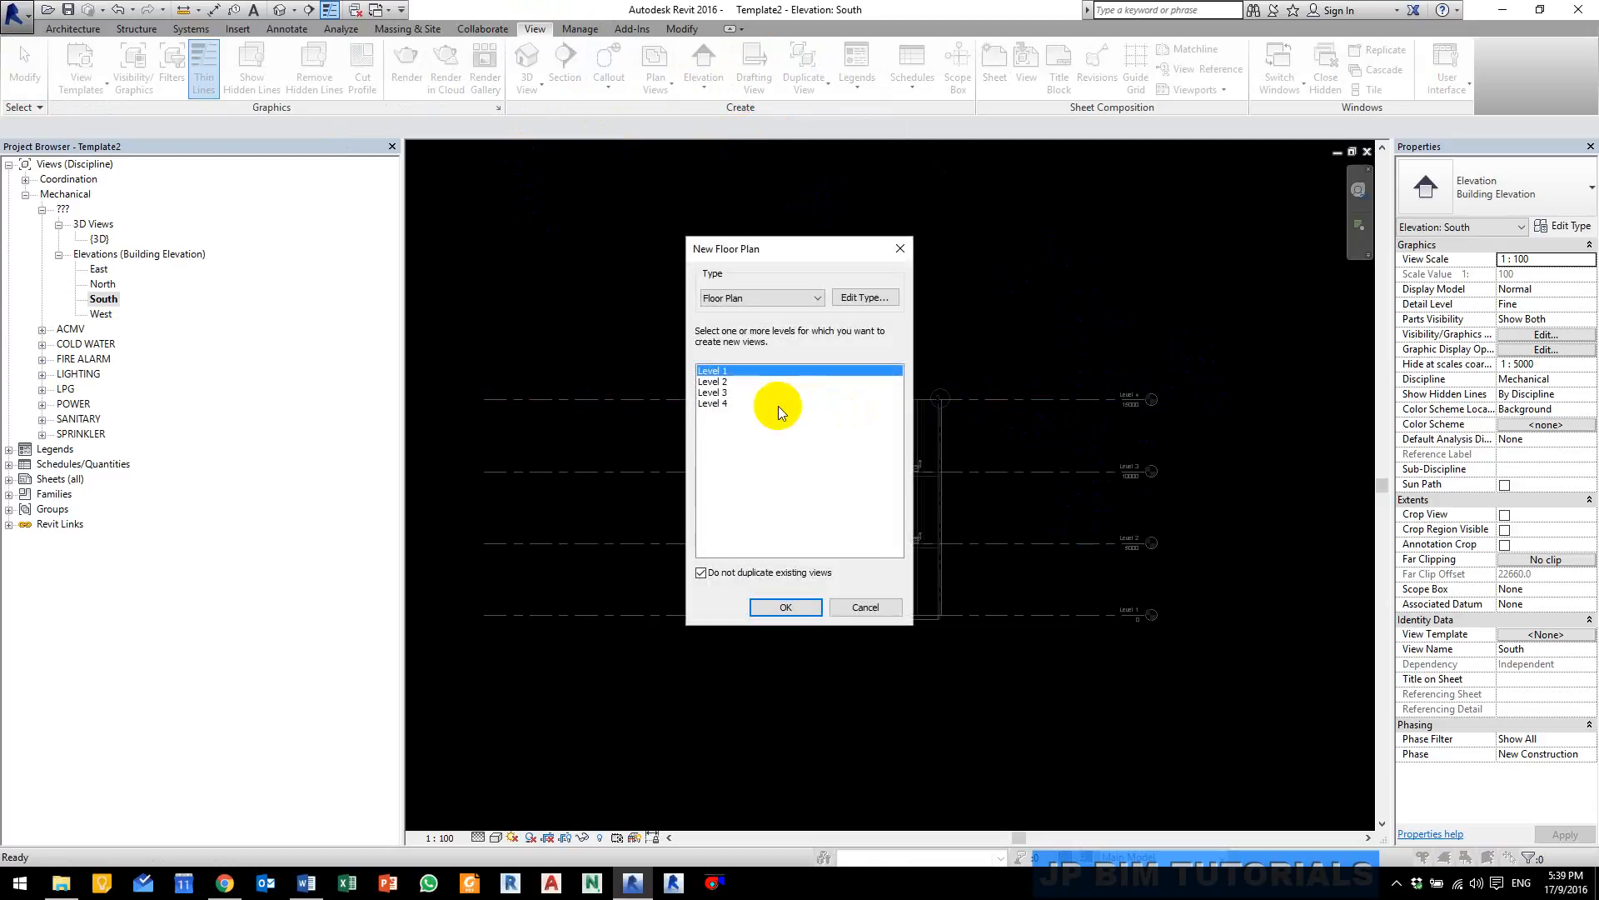
{"action": "left_click", "coordinate": [726, 405], "text": "shift"}
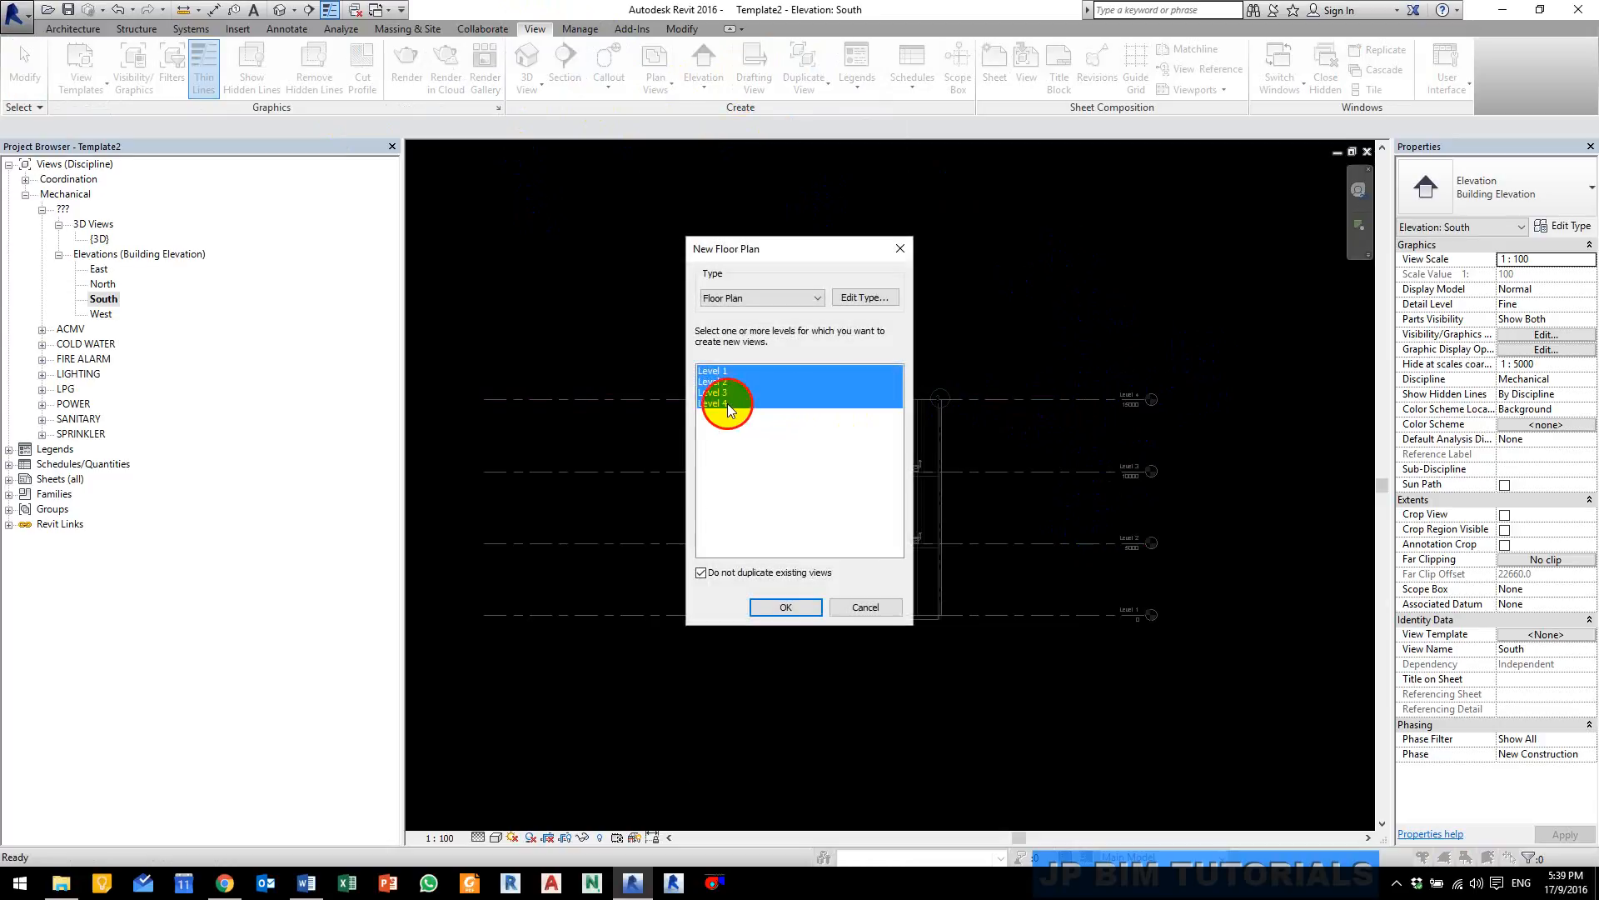
{"action": "left_click", "coordinate": [786, 606]}
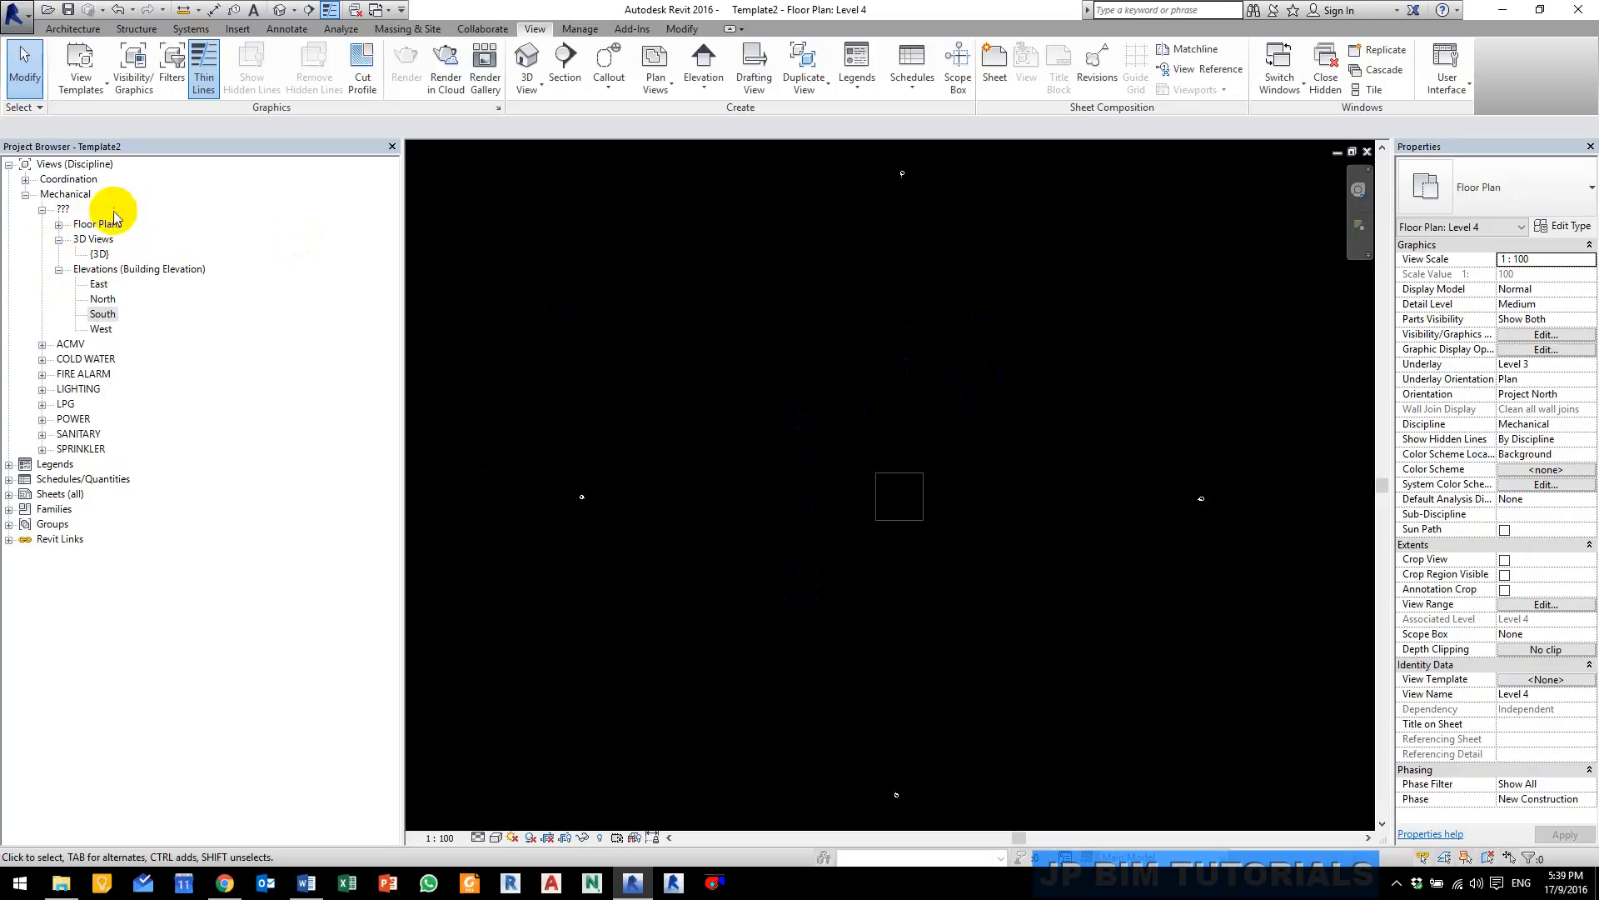
Step: Open the new Level 1 and Level 2 floor plans, return to Level 1, and check whether its grids belong to the linked model
{"action": "left_click", "coordinate": [58, 225]}
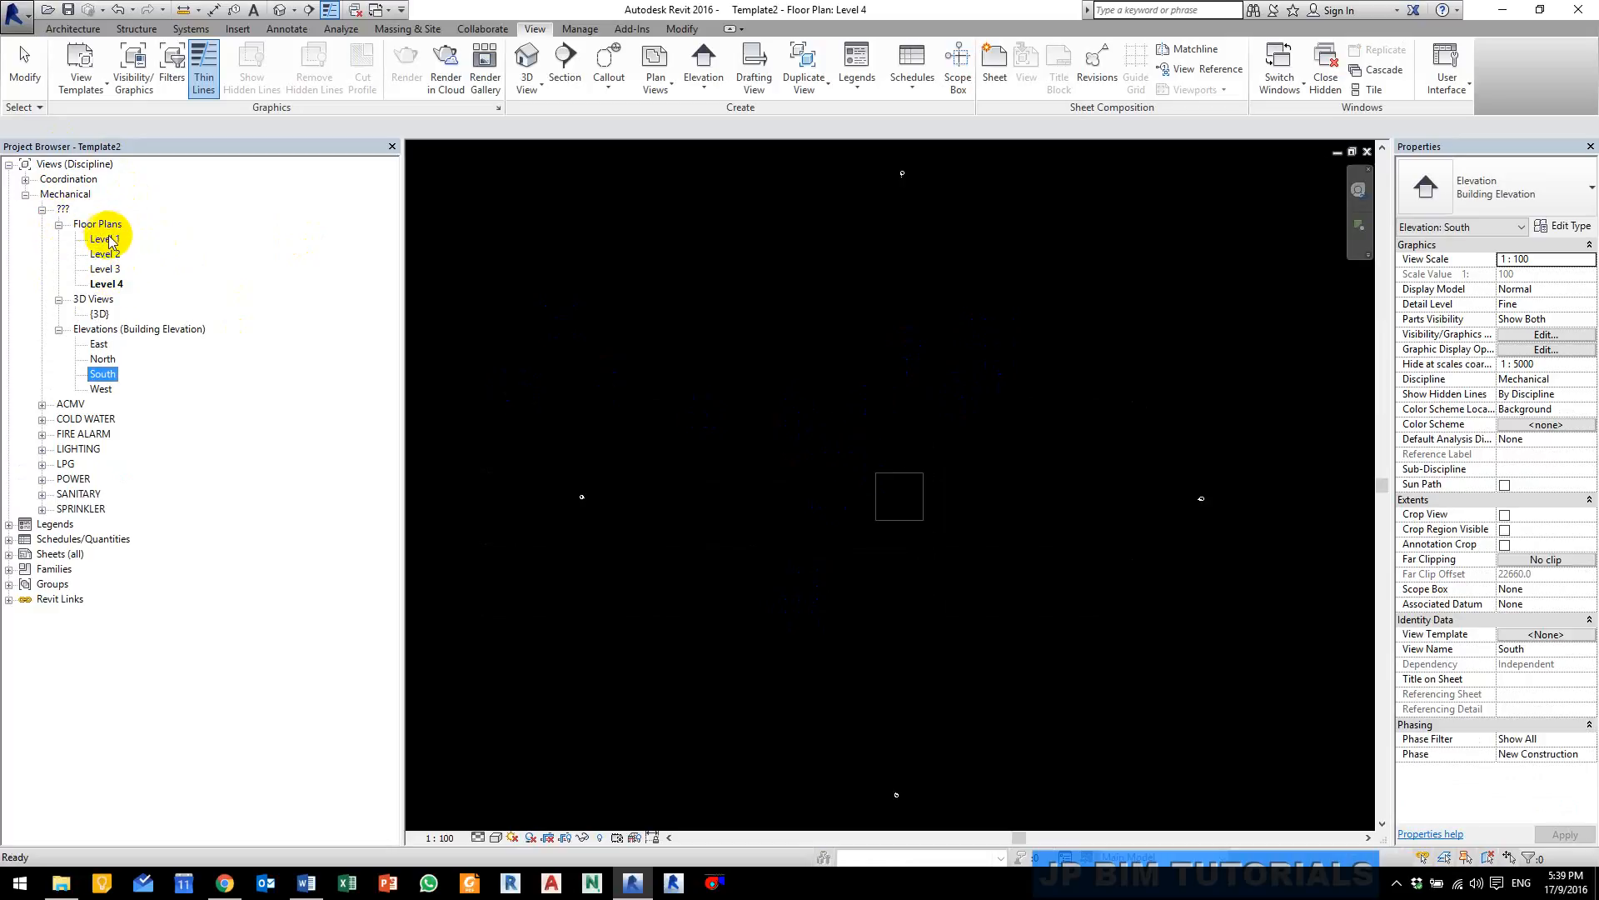
{"action": "double_click", "coordinate": [106, 240]}
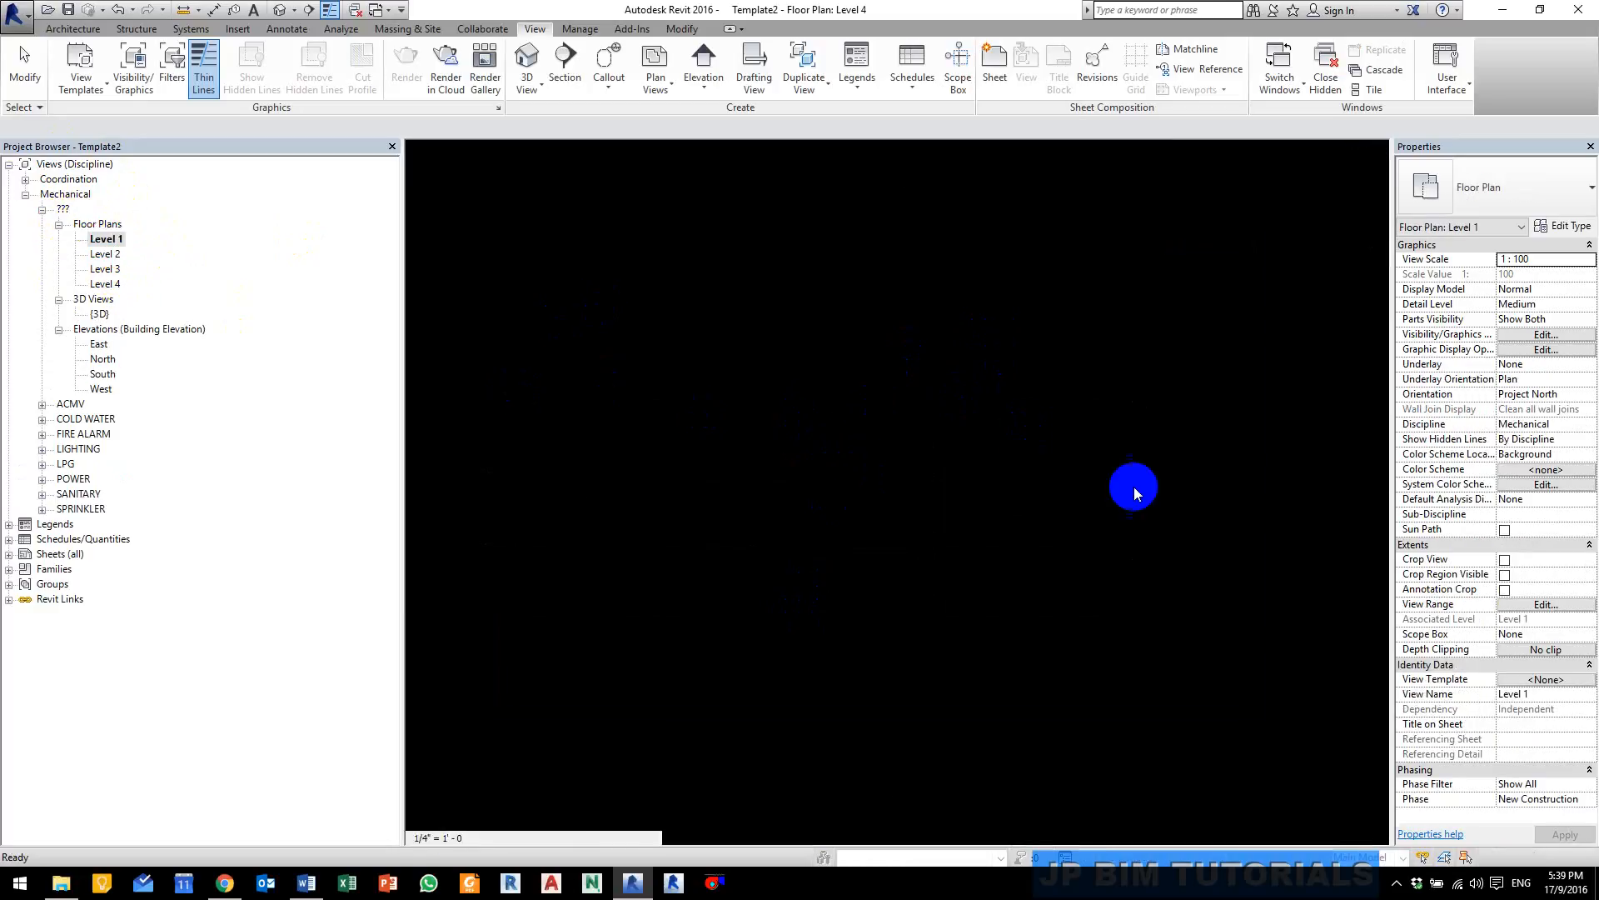
{"action": "middle_click_drag", "start_coordinate": [922, 297], "coordinate": [882, 388]}
{"action": "double_click", "coordinate": [106, 255]}
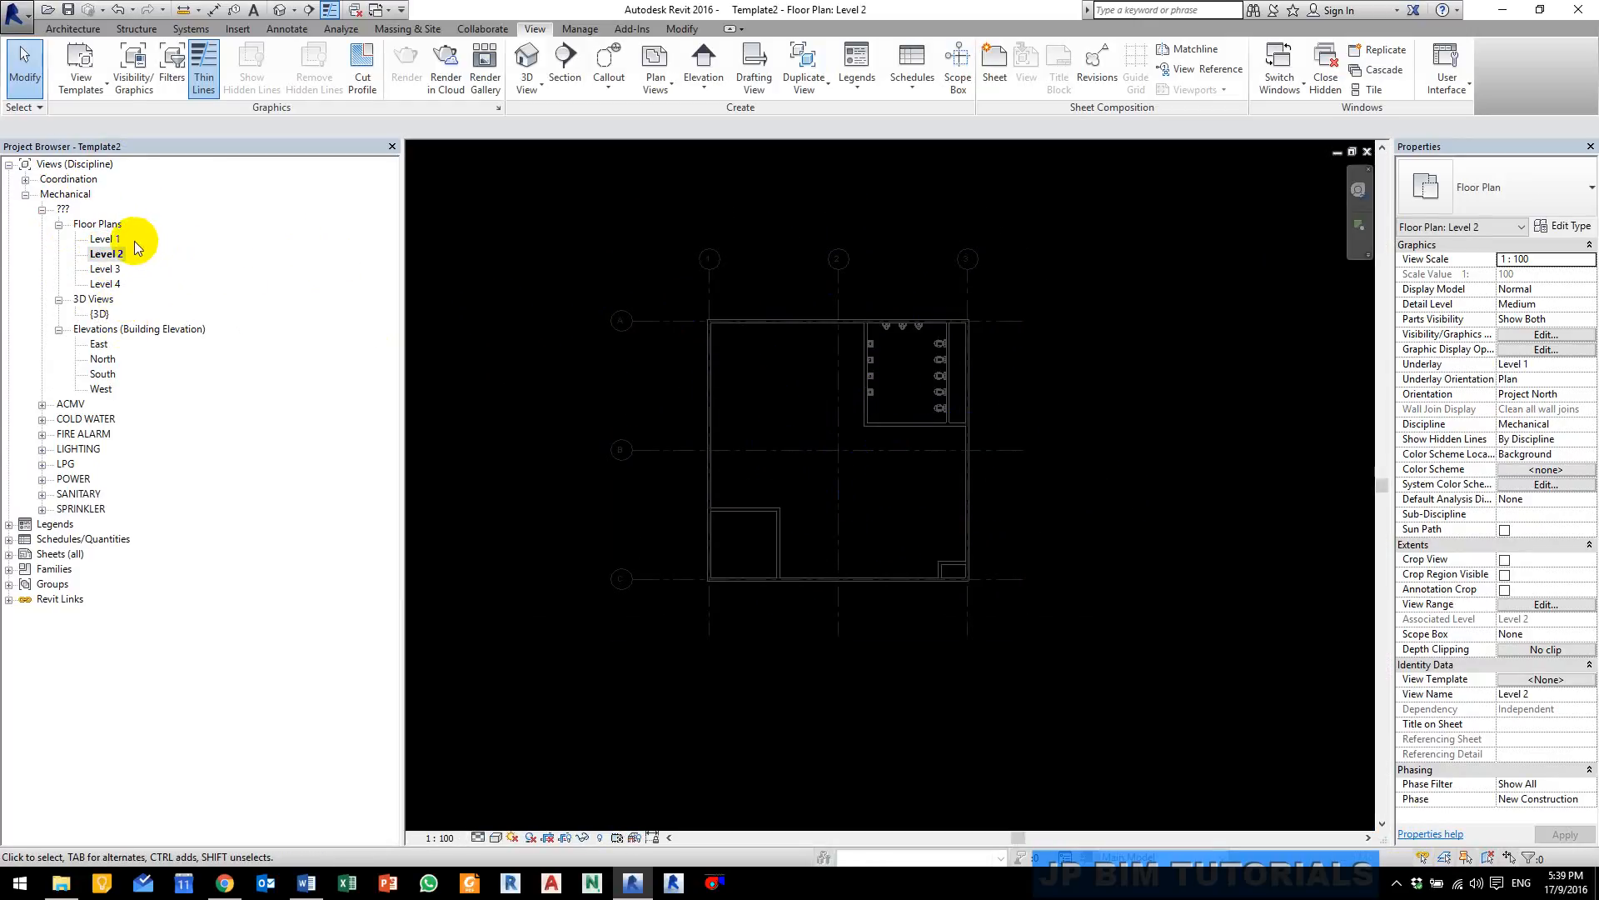
{"action": "double_click", "coordinate": [105, 240]}
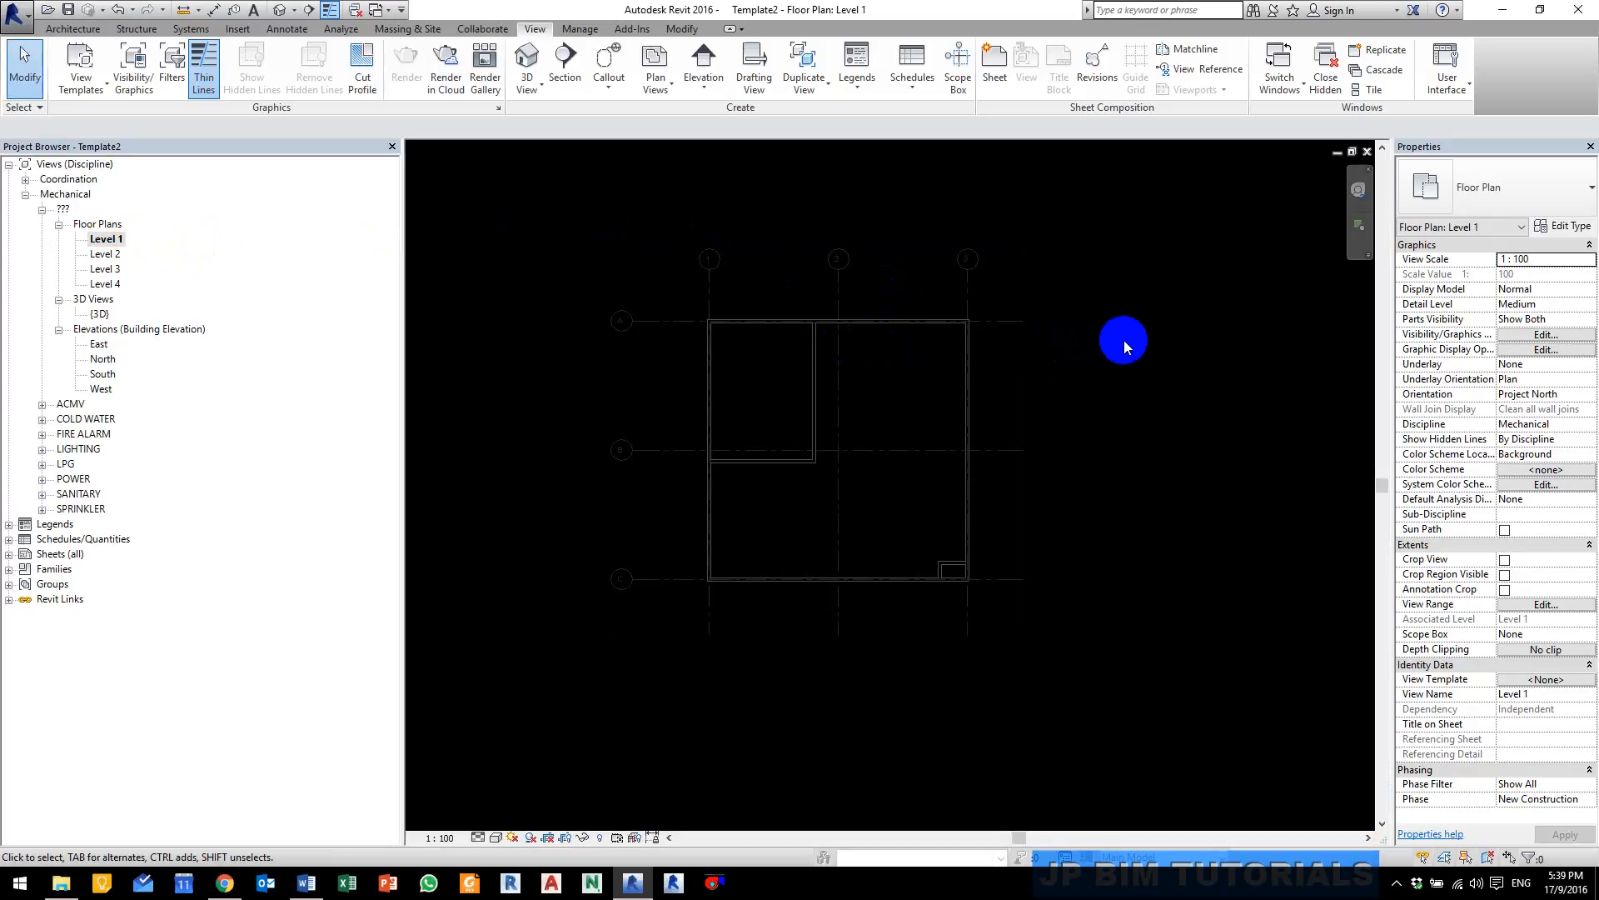
{"action": "scroll", "coordinate": [718, 258], "scroll_direction": "up", "scroll_amount": 1}
{"action": "left_click", "coordinate": [704, 300]}
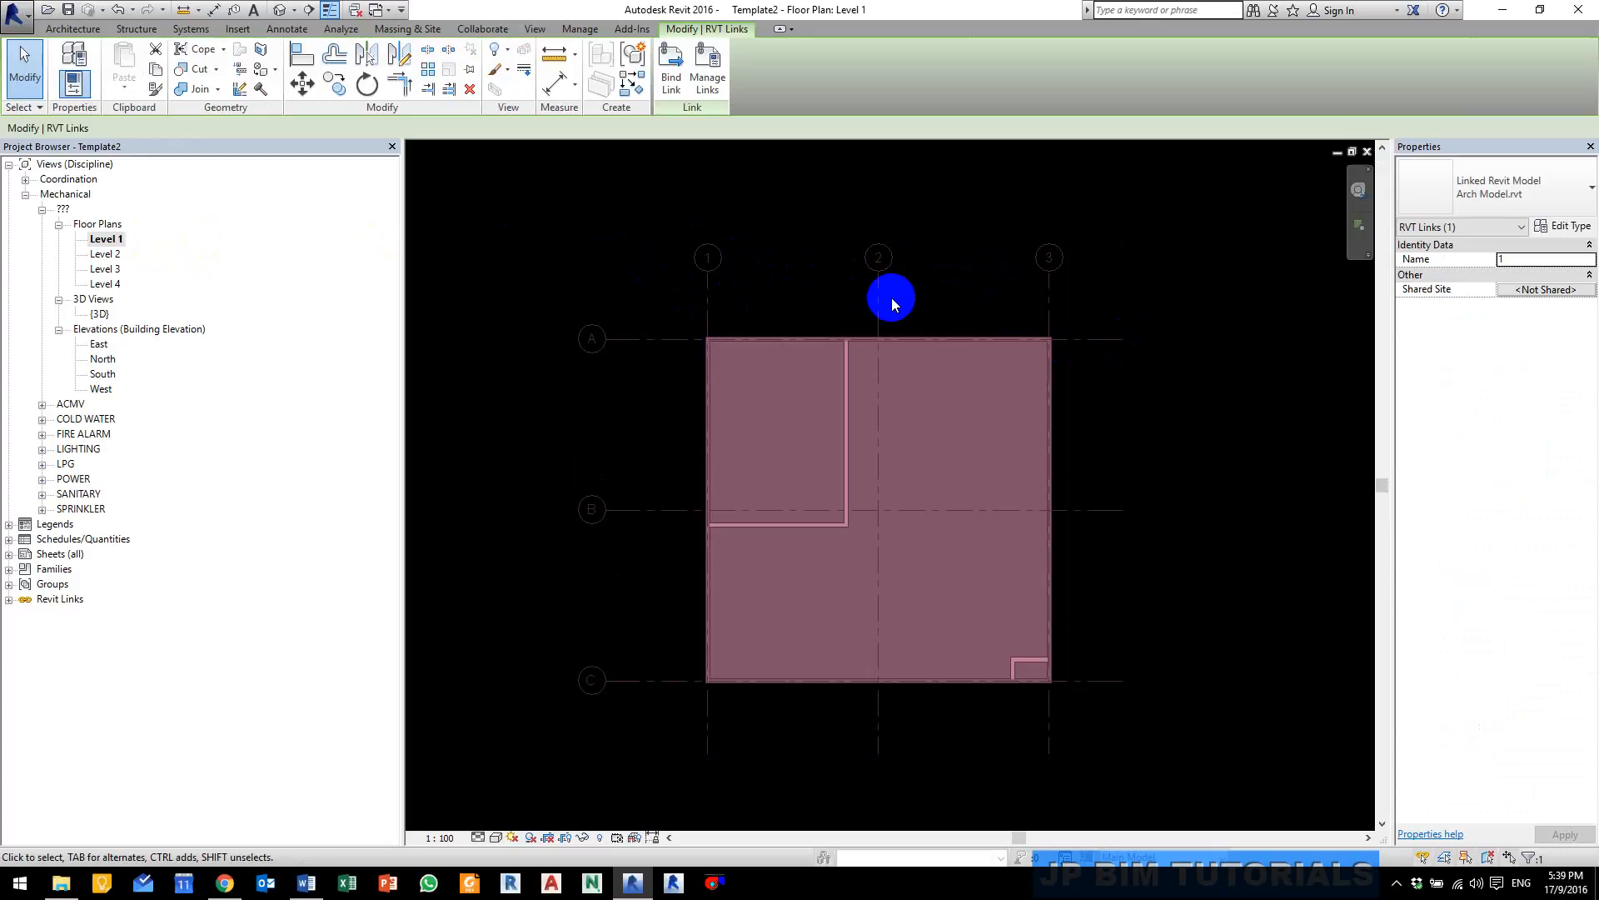
{"action": "left_click", "coordinate": [1266, 430]}
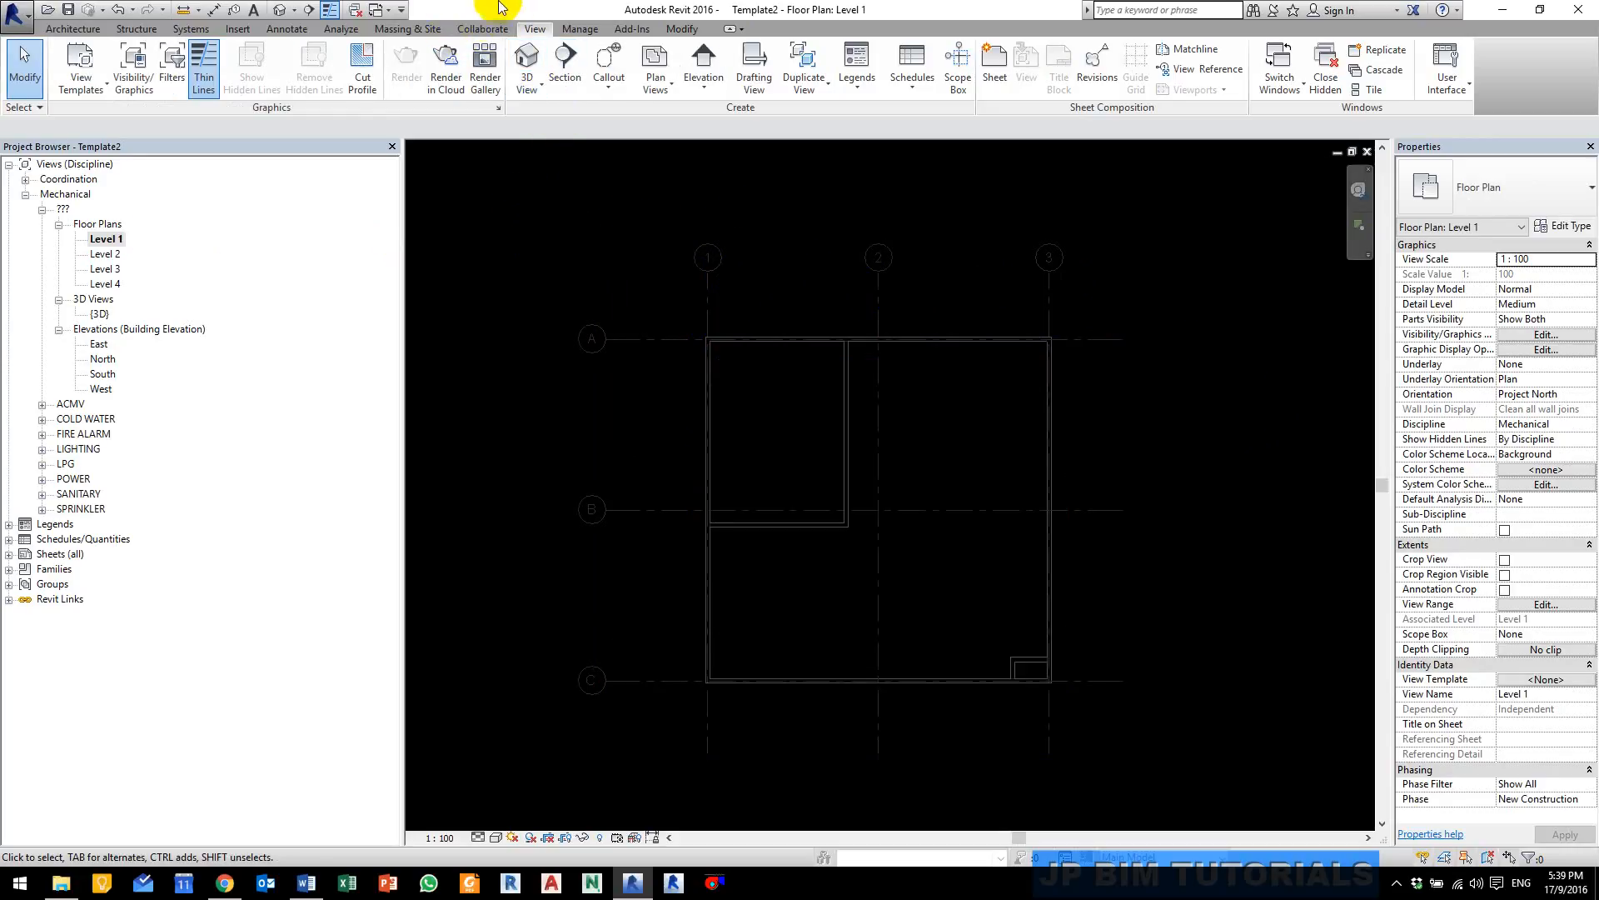
Step: Start copying from the linked Arch Model with Copy/Monitor and the Multiple option, selecting everything in the Level 1 plan
{"action": "left_click", "coordinate": [480, 27]}
{"action": "left_click", "coordinate": [615, 87]}
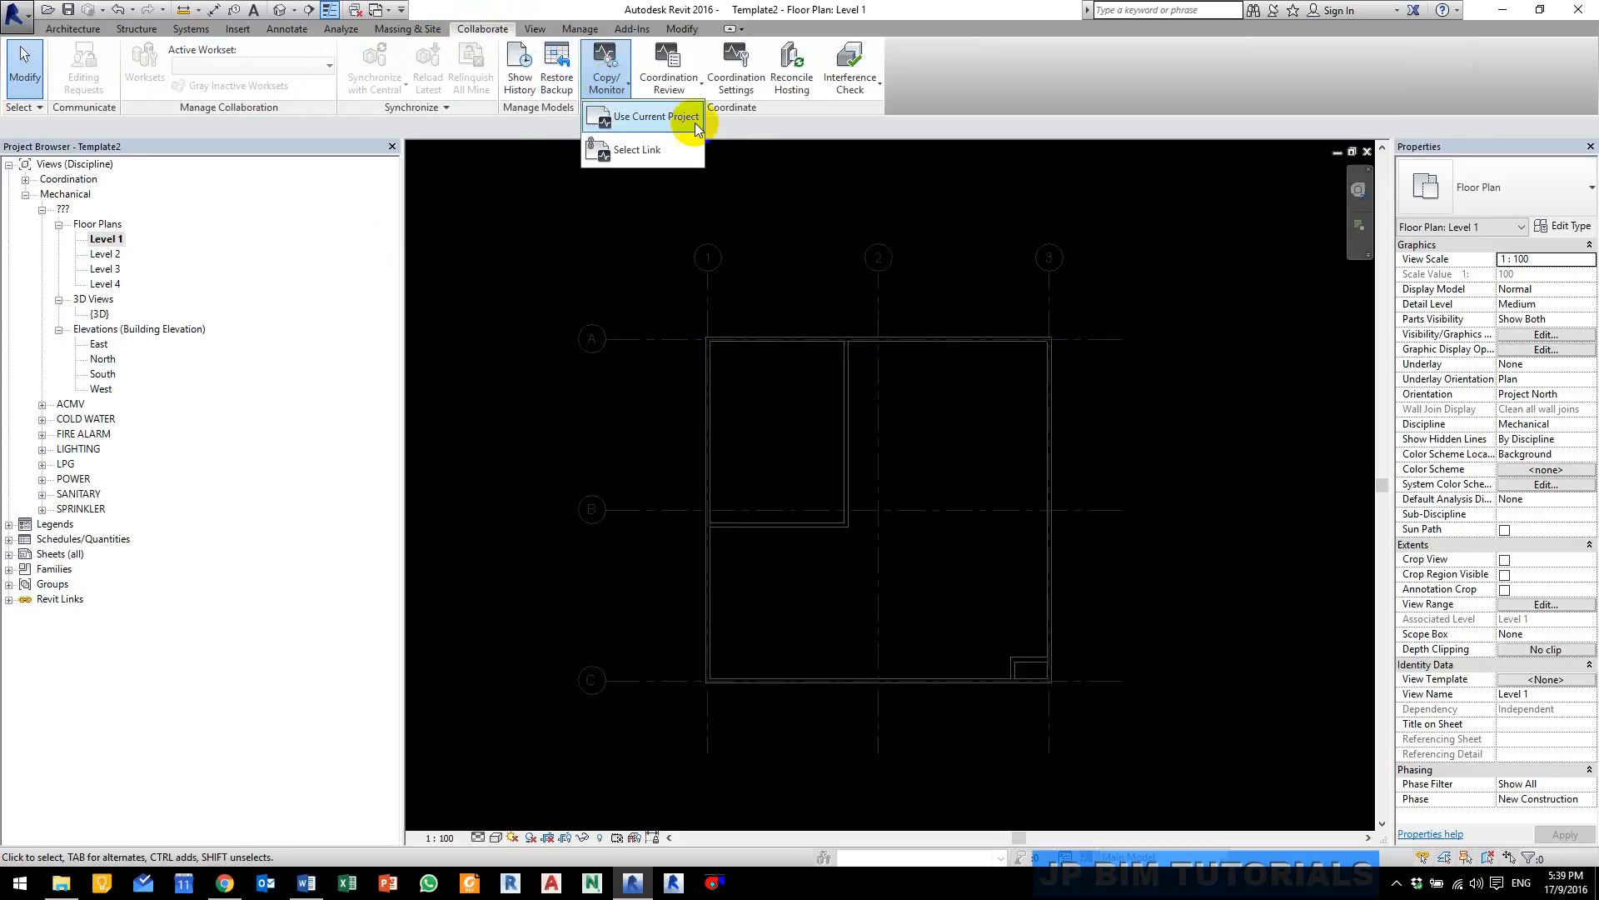
{"action": "left_click", "coordinate": [658, 153]}
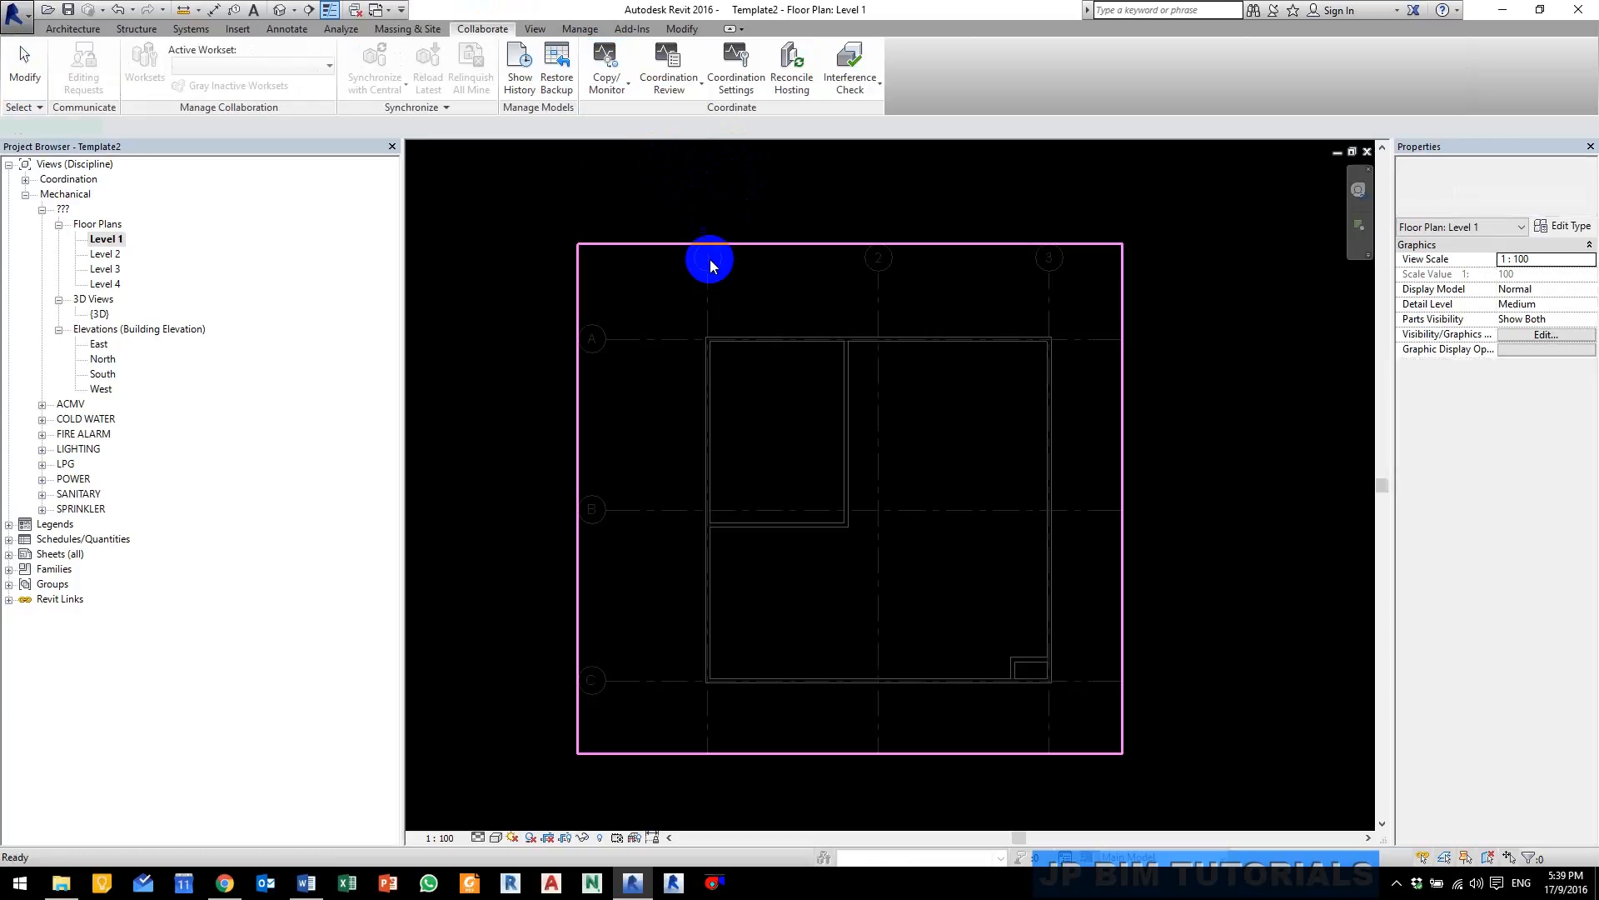
{"action": "left_click", "coordinate": [708, 257]}
{"action": "left_click", "coordinate": [105, 62]}
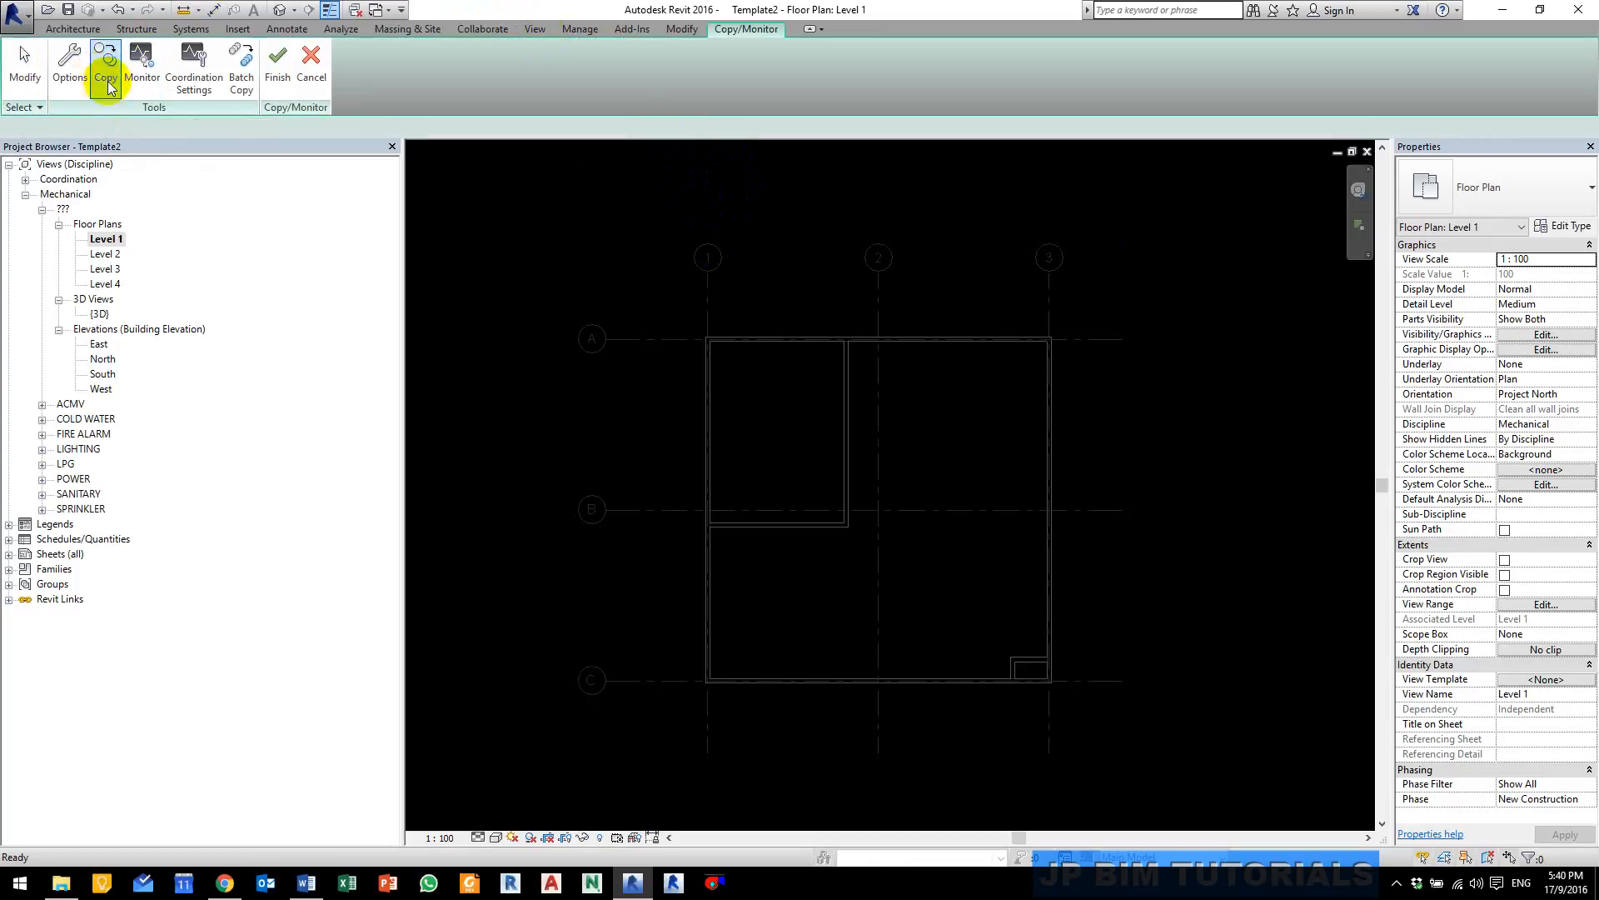
{"action": "left_click", "coordinate": [101, 128]}
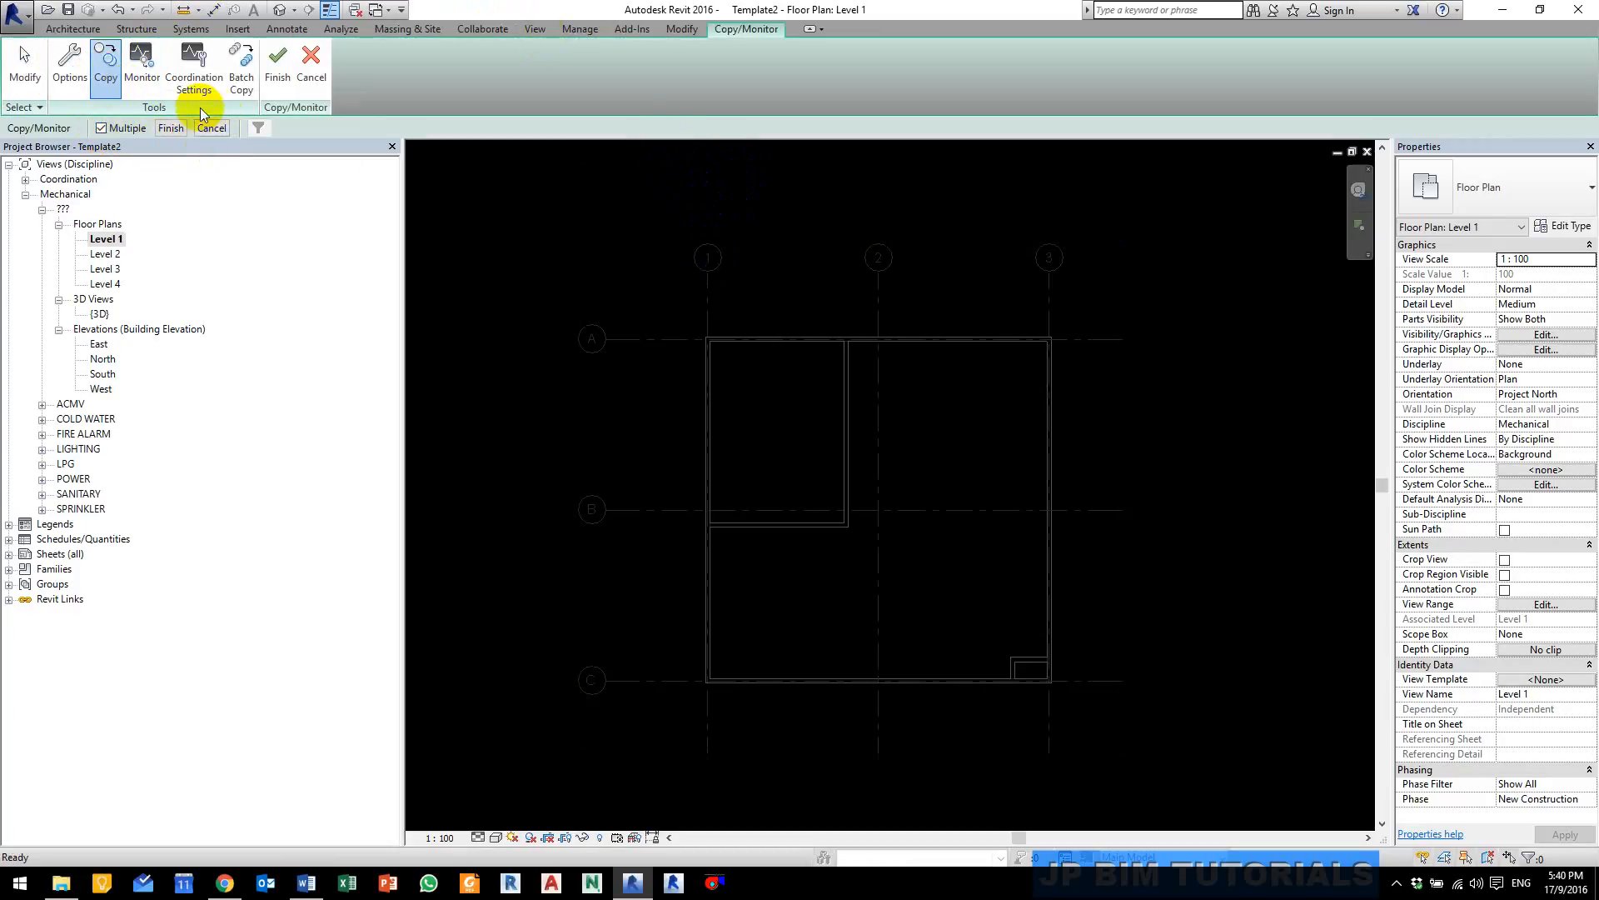
{"action": "left_click_drag", "start_coordinate": [493, 181], "coordinate": [1203, 808]}
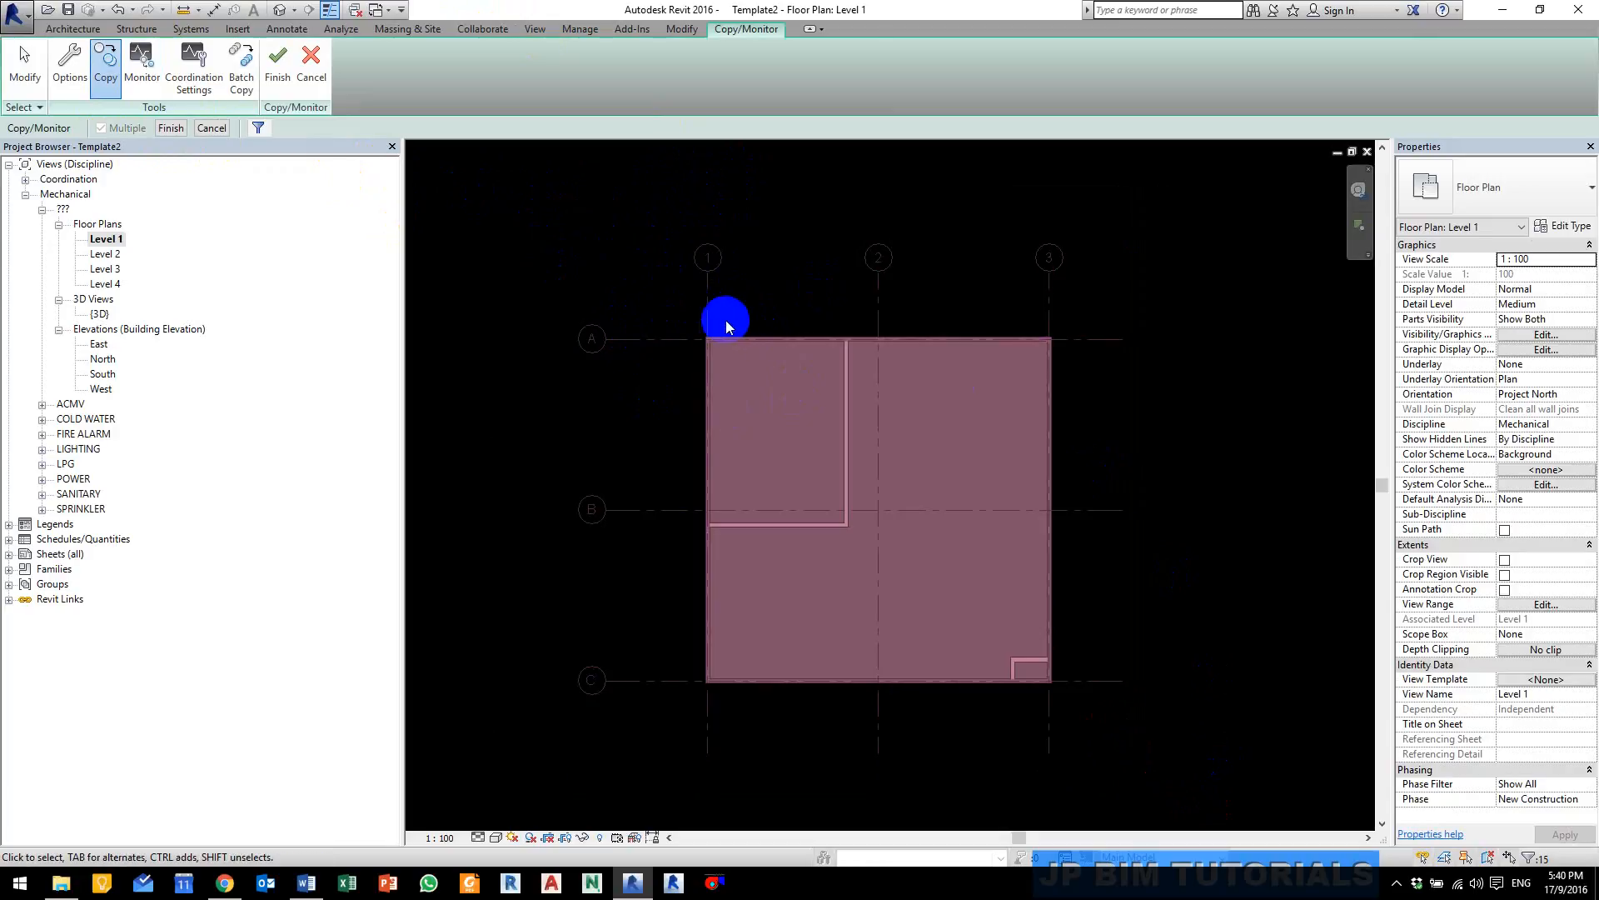
Step: Filter the selection to grids only, excluding floors and walls, and copy the grids into the project
{"action": "left_click", "coordinate": [259, 128]}
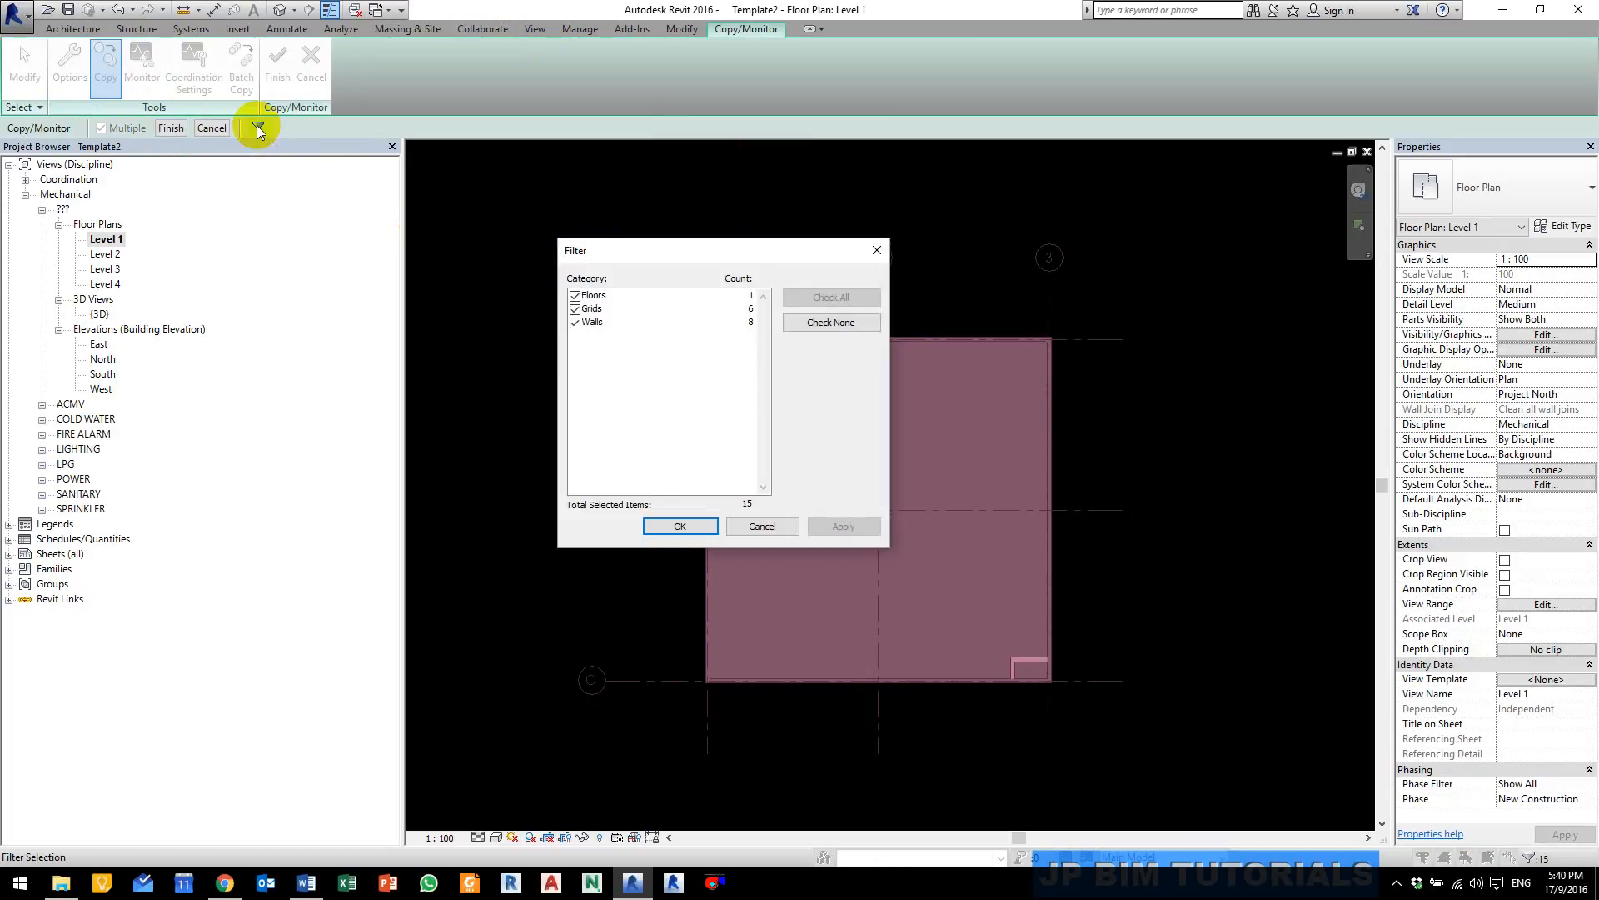
{"action": "left_click", "coordinate": [575, 295]}
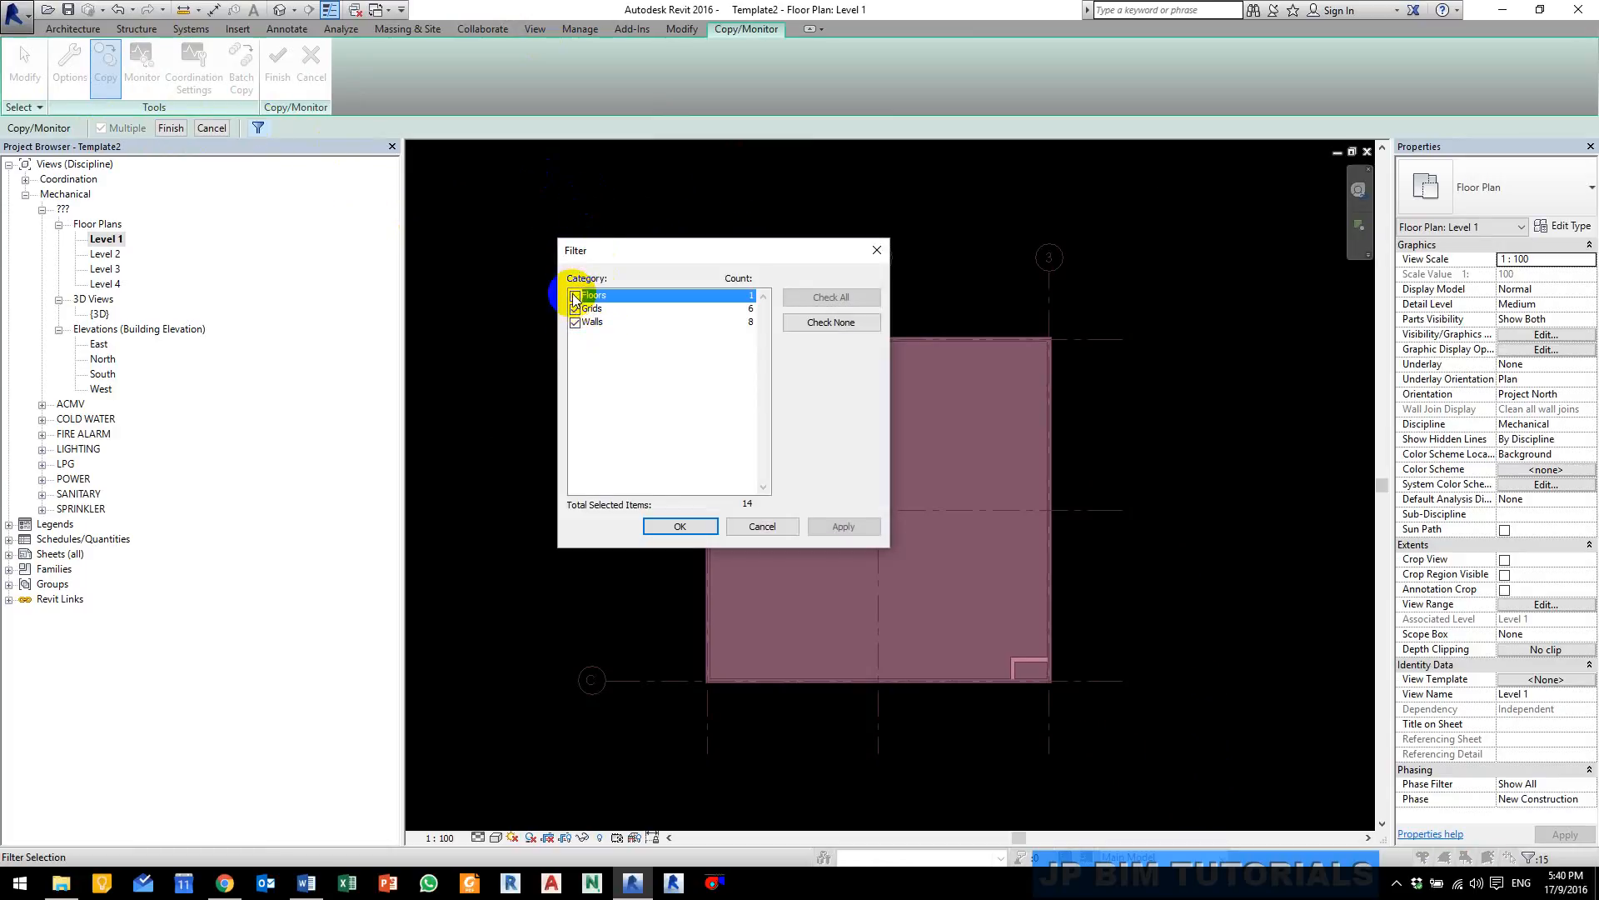
{"action": "left_click", "coordinate": [574, 322]}
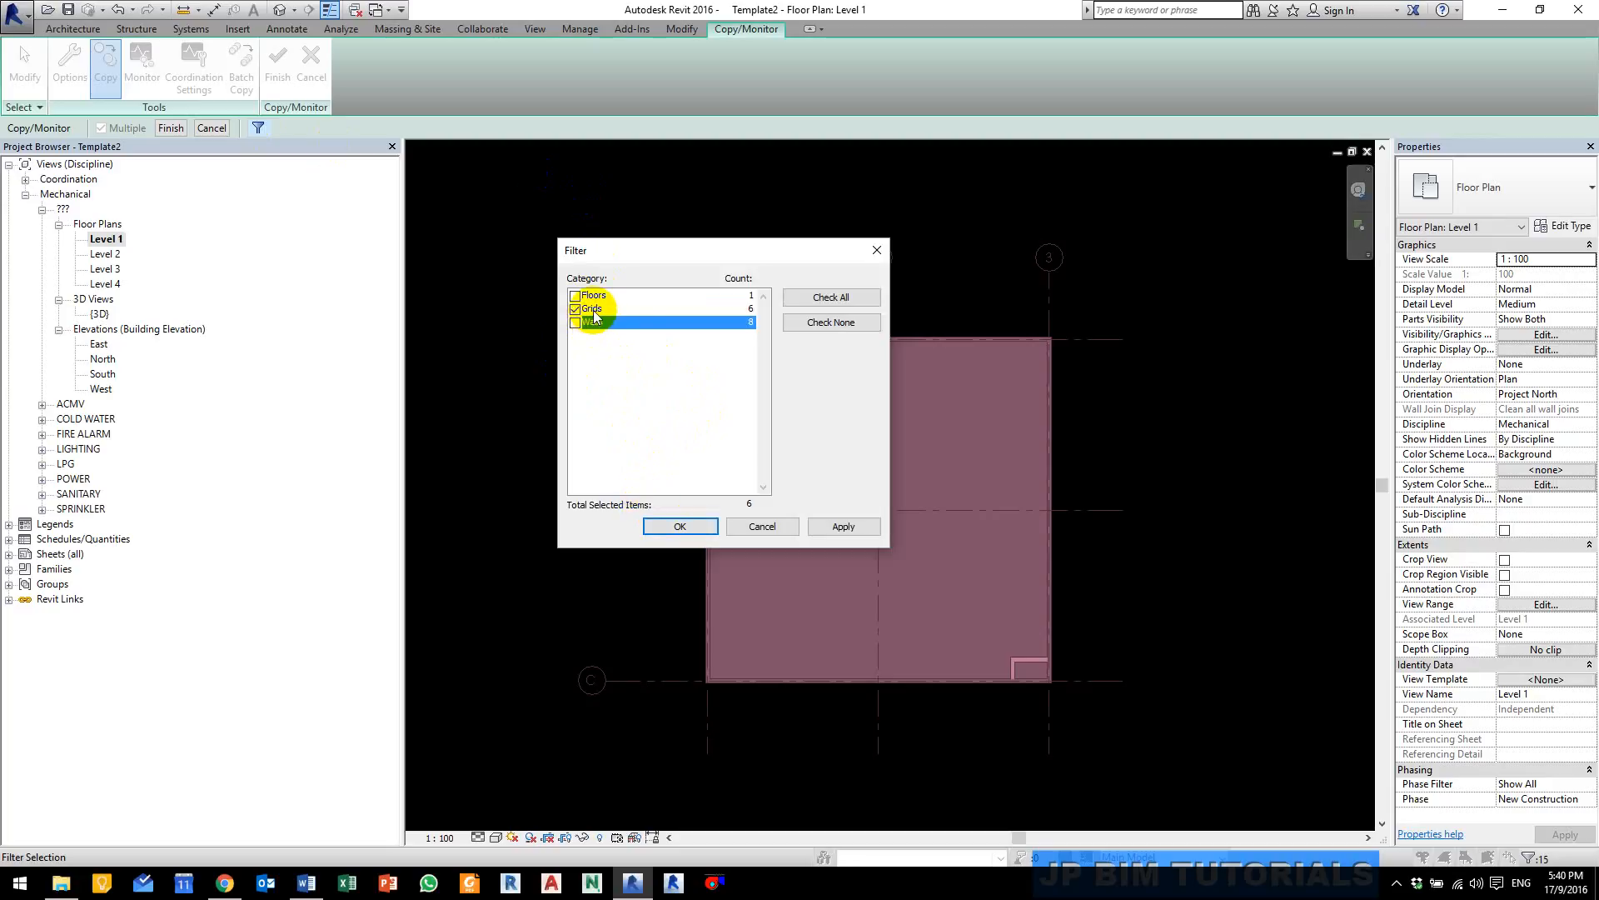
{"action": "left_click", "coordinate": [682, 526]}
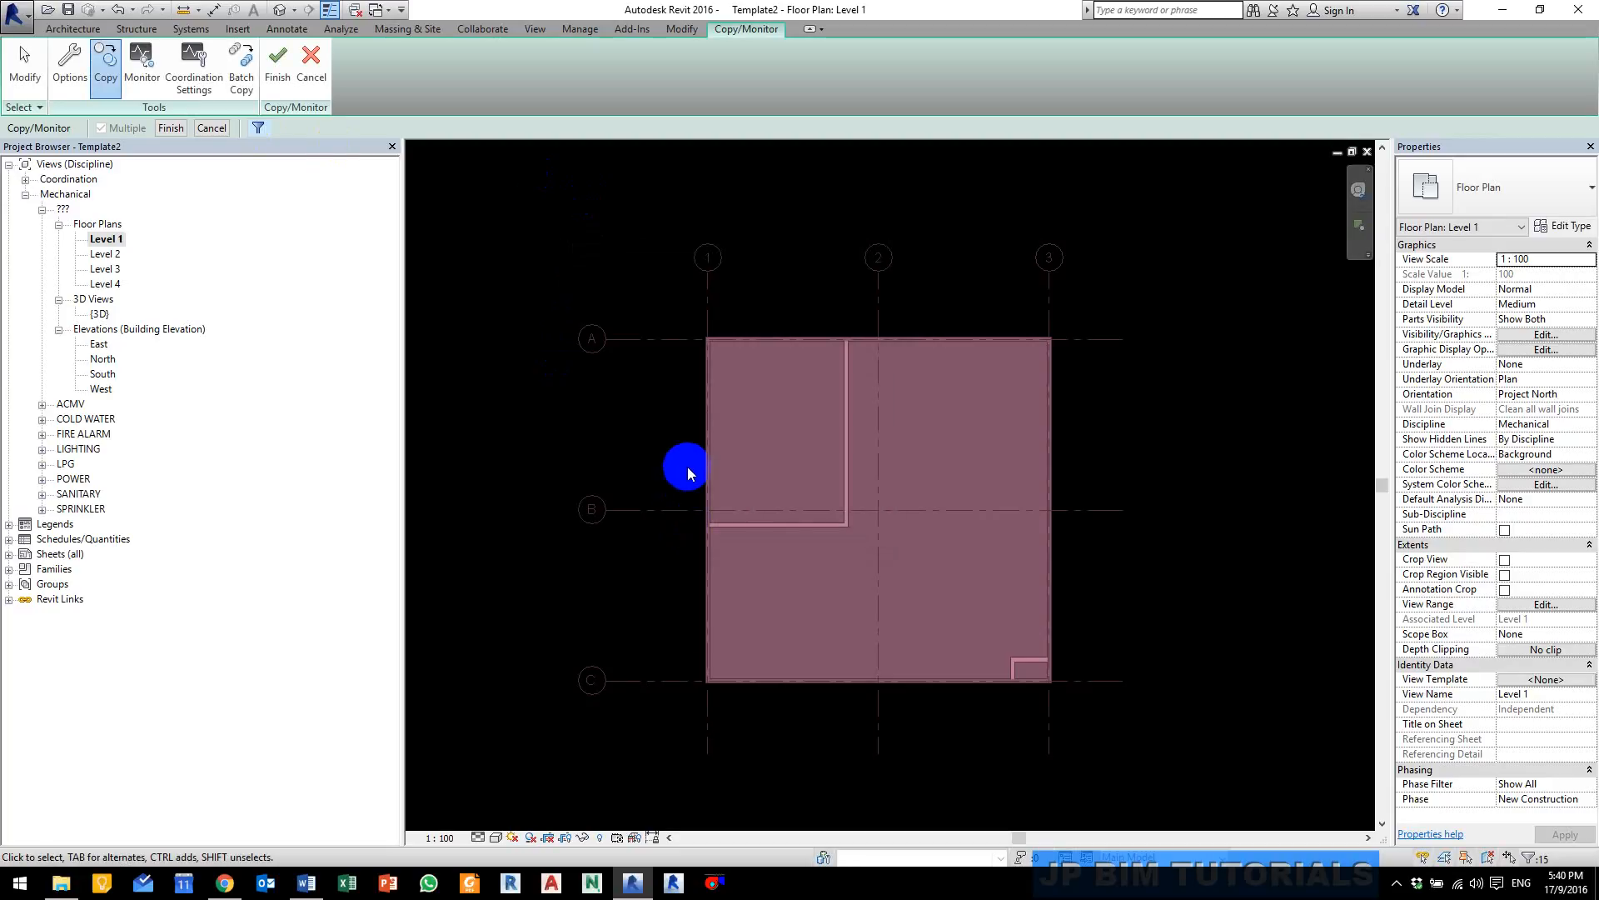
{"action": "left_click", "coordinate": [169, 128]}
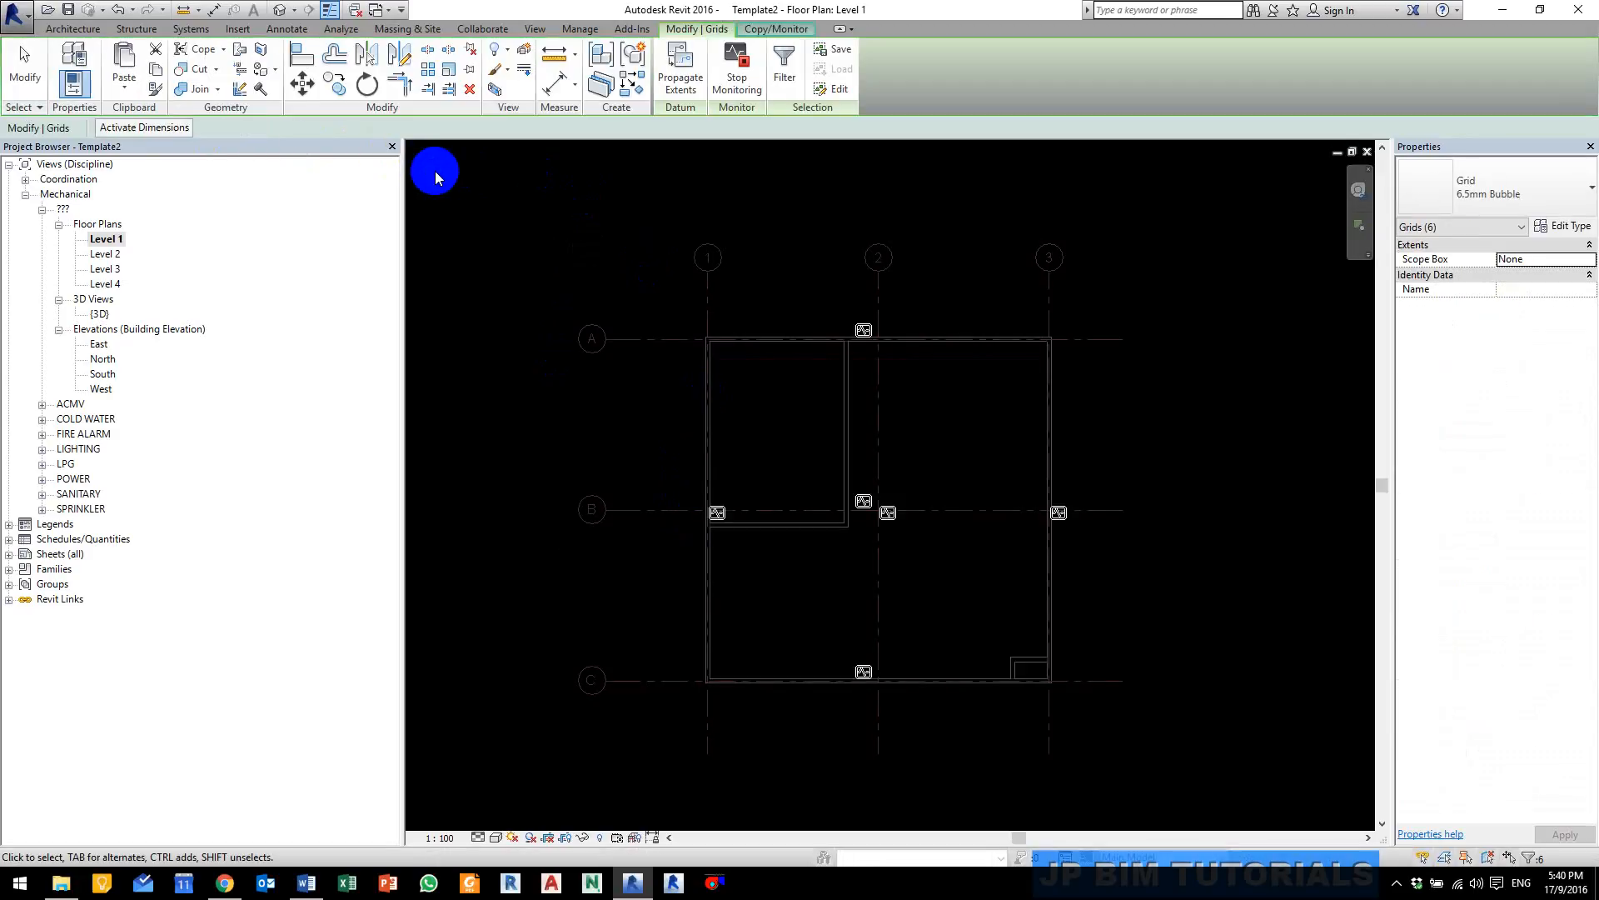
Step: Stop monitoring the copied grids, finish the Copy/Monitor session, and check individual grids in the Level 1 plan
{"action": "left_click", "coordinate": [738, 77]}
{"action": "left_click", "coordinate": [777, 29]}
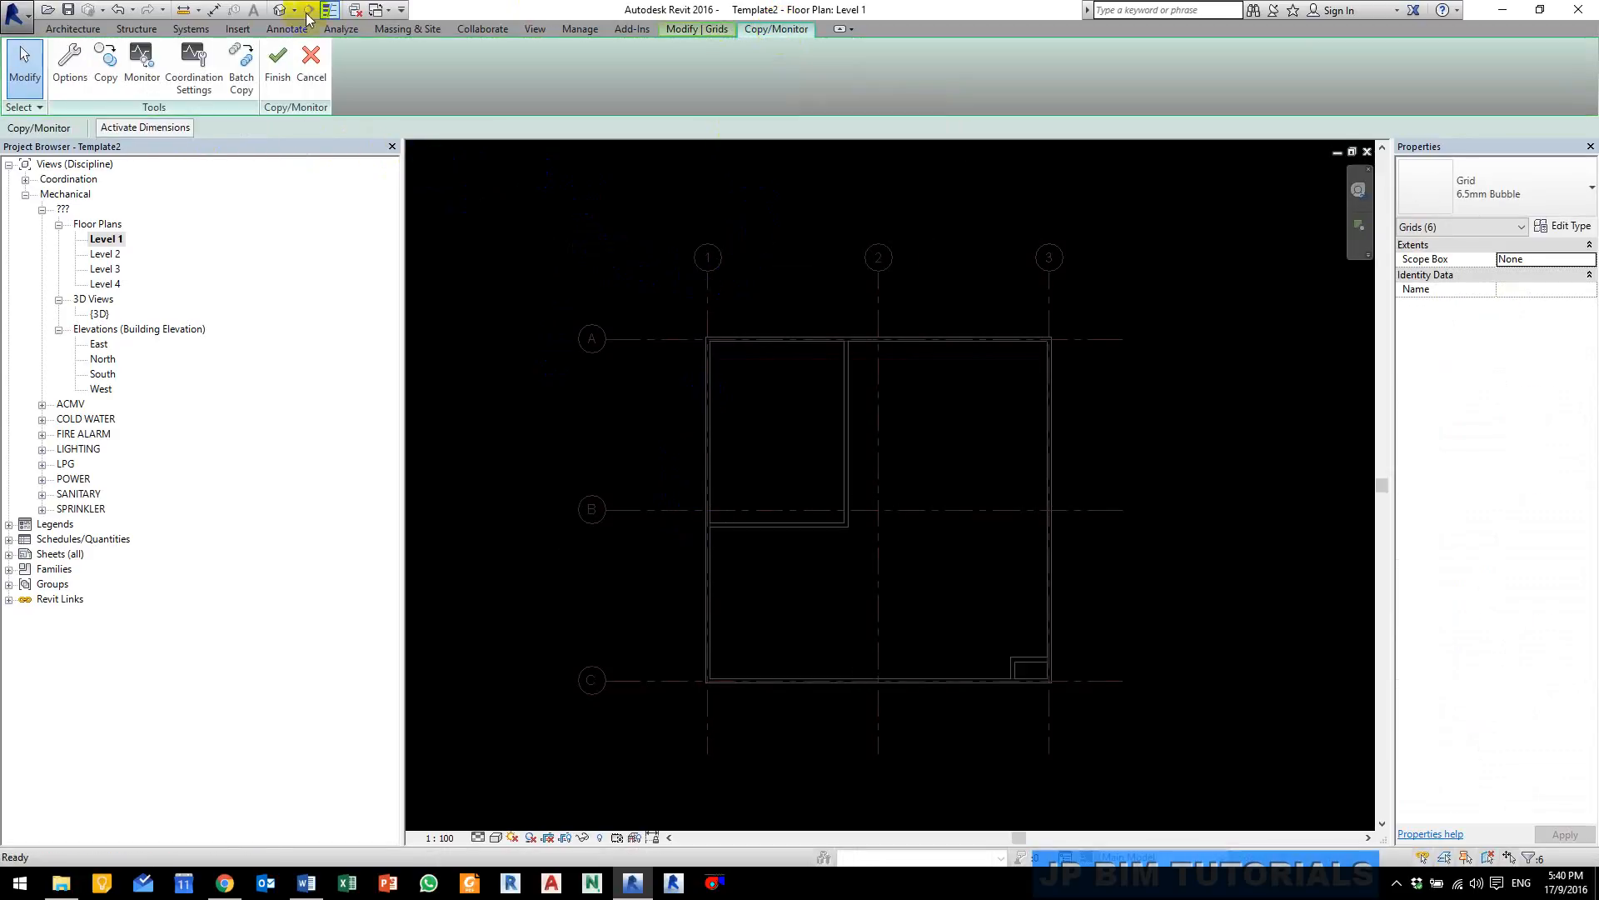
{"action": "left_click", "coordinate": [279, 71]}
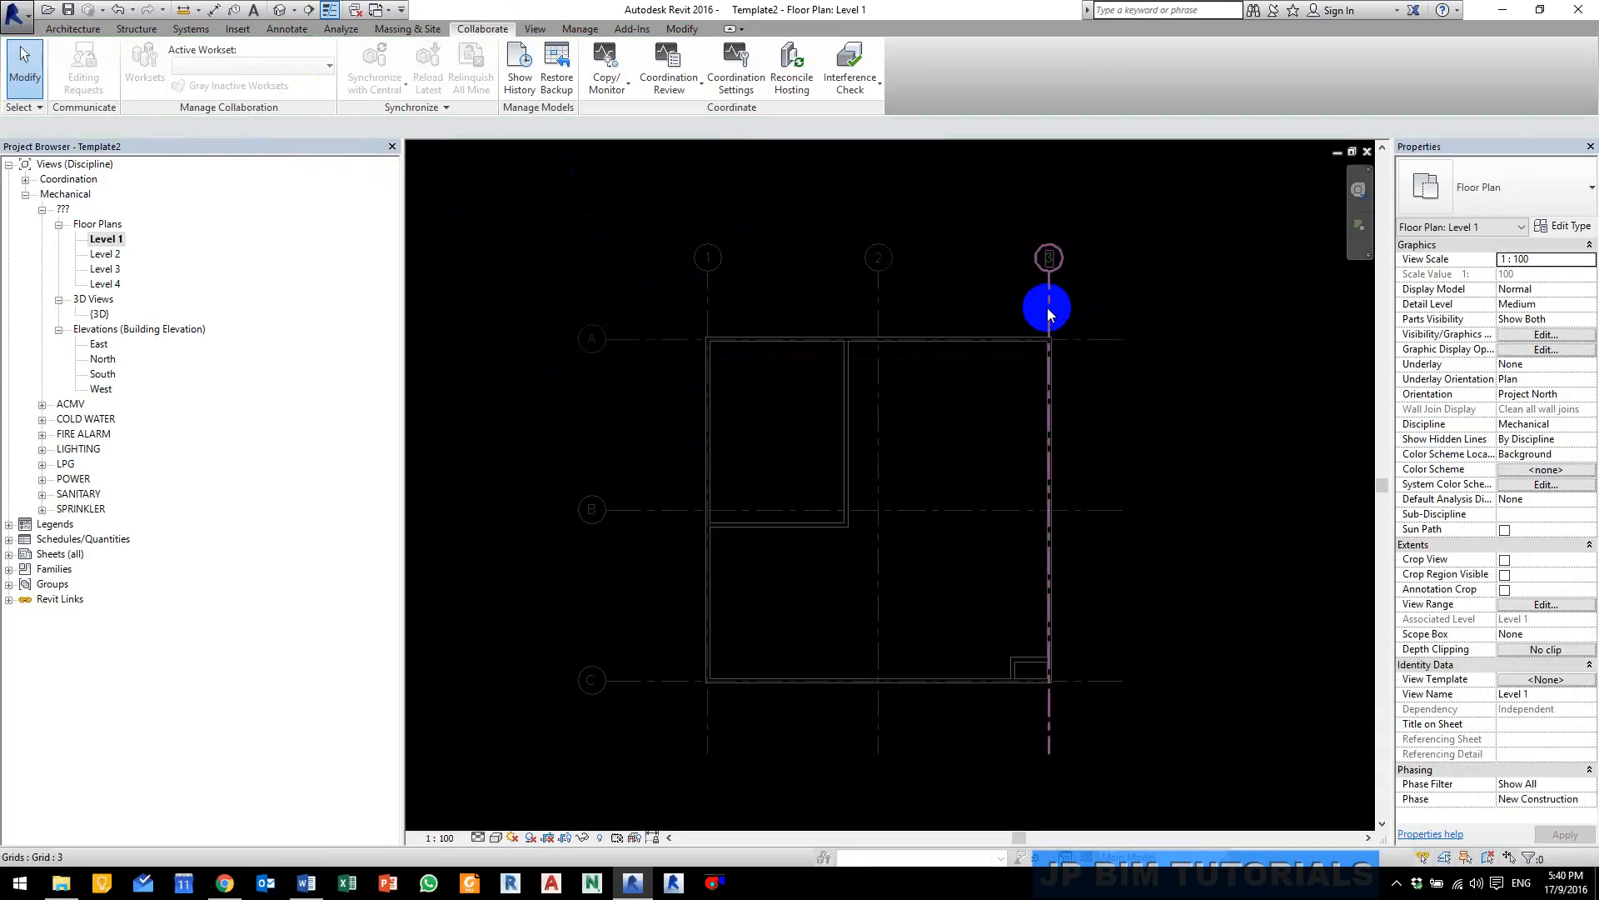
{"action": "left_click", "coordinate": [875, 313]}
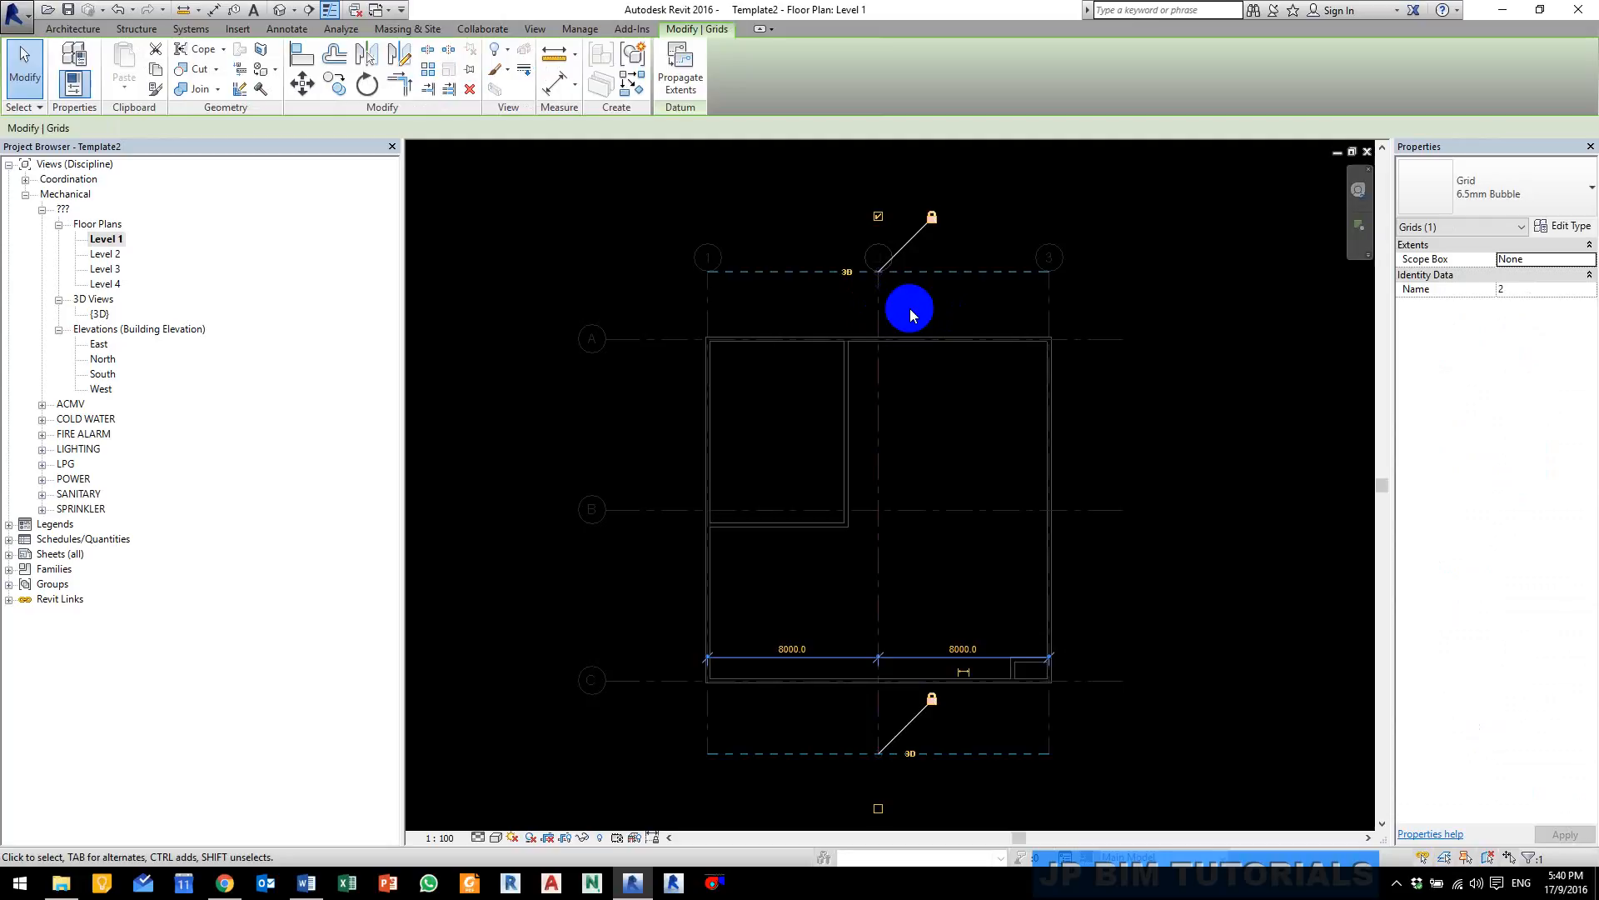
{"action": "left_click", "coordinate": [920, 314]}
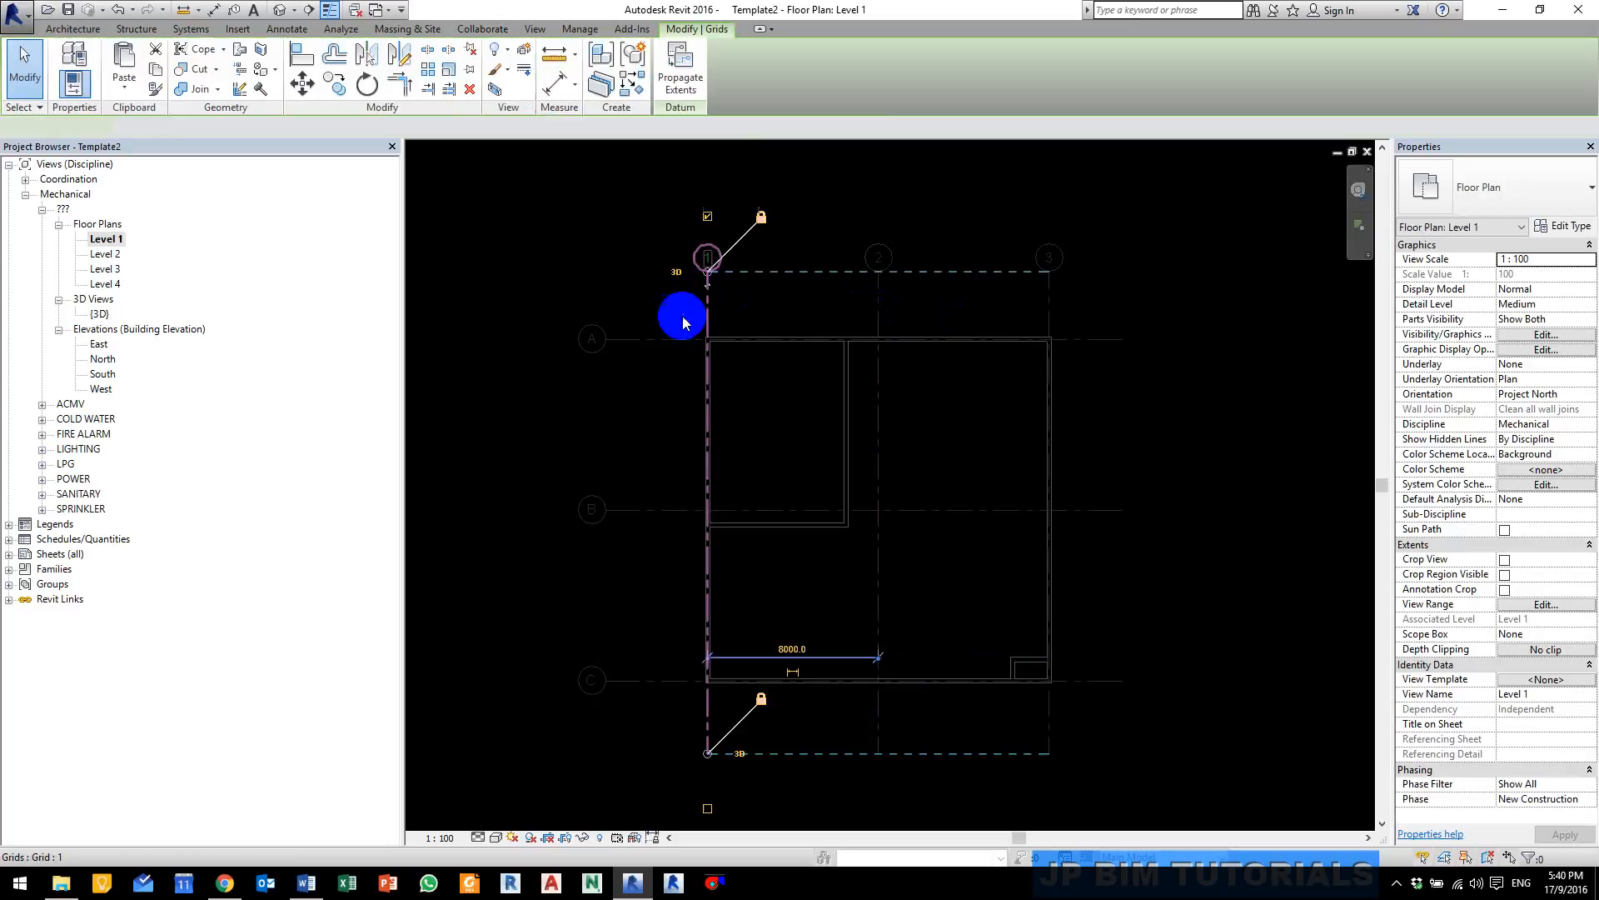
{"action": "left_click", "coordinate": [660, 340]}
{"action": "left_click", "coordinate": [650, 393]}
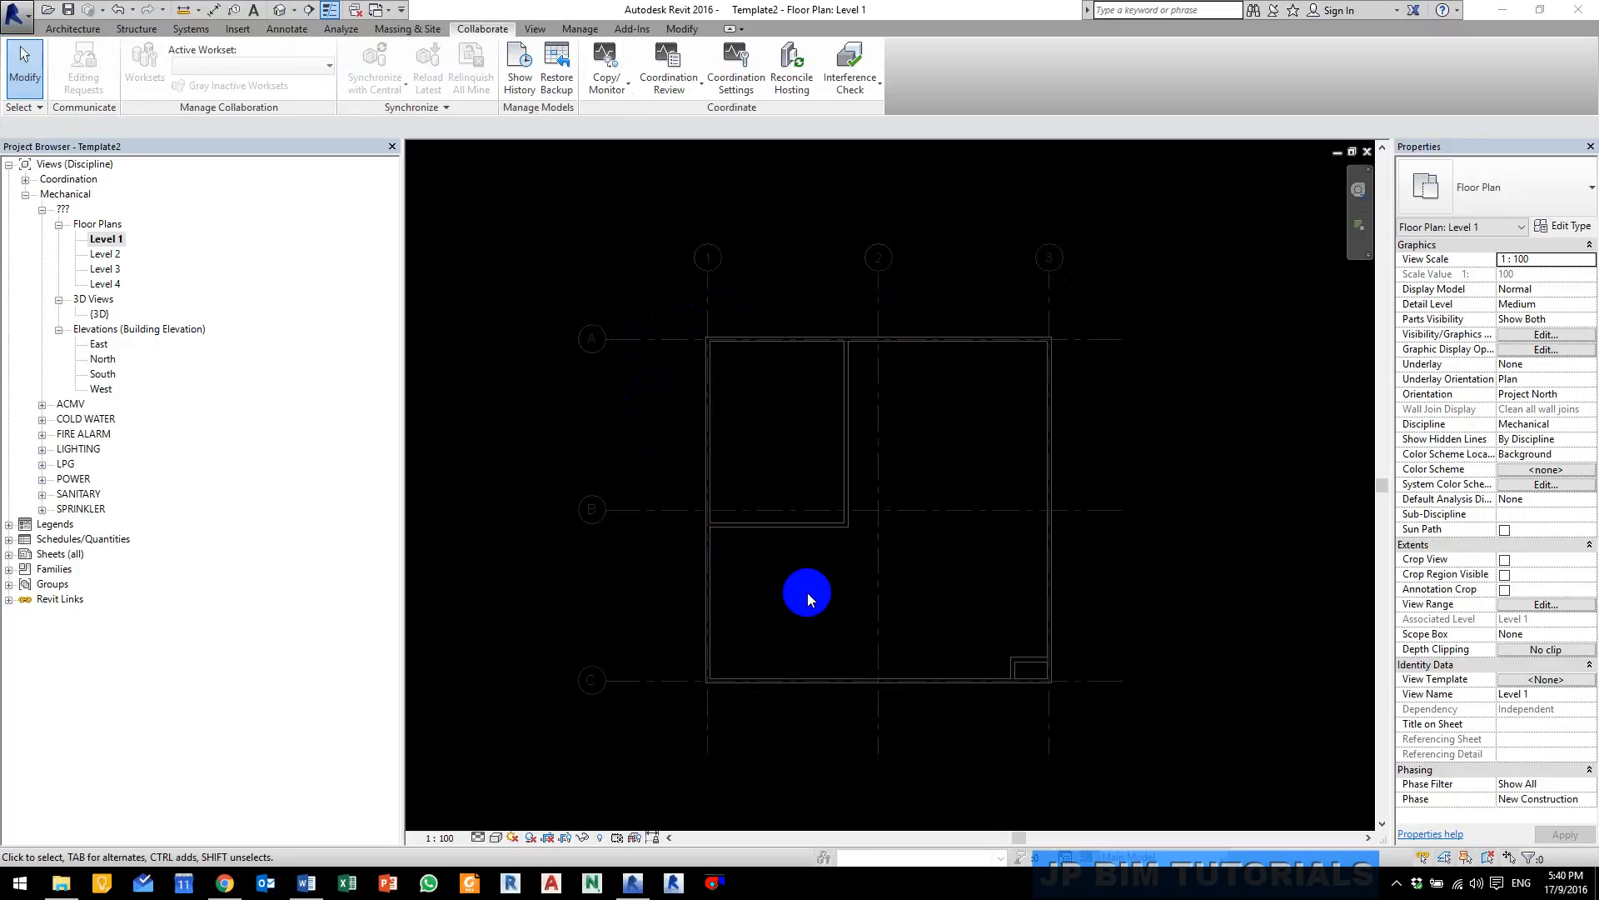
Step: Start linking a CAD file and browse from BIM Tutorial Files to BIM Project Folder, 02 References, Xrefs, AR, 20160215 Arch CAD
{"action": "left_click", "coordinate": [236, 29]}
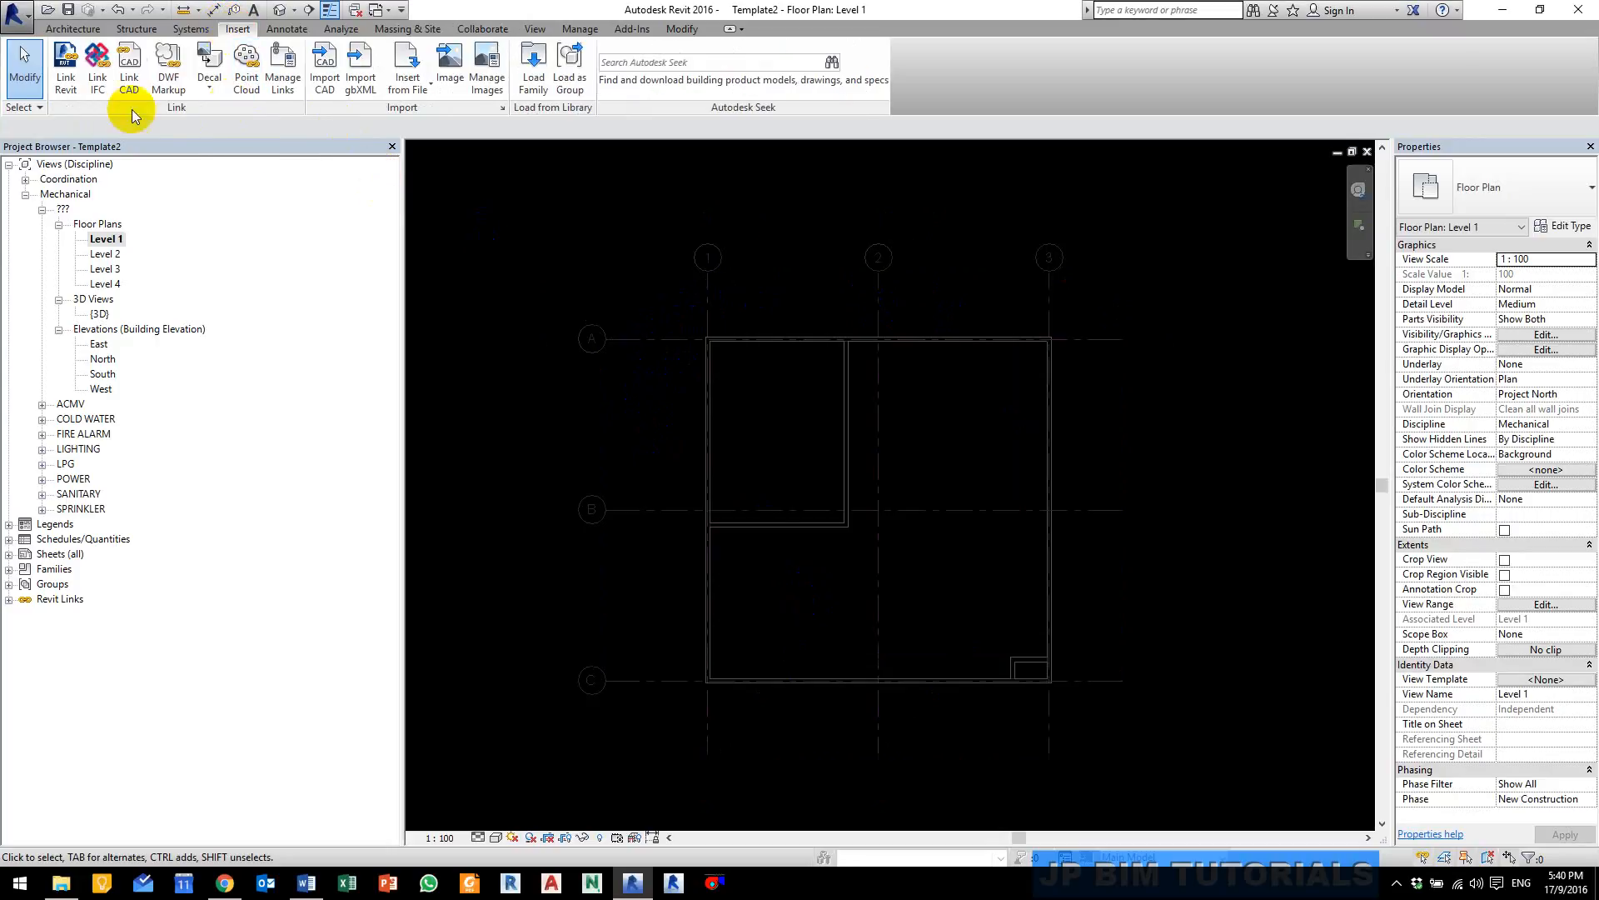
{"action": "left_click", "coordinate": [129, 73]}
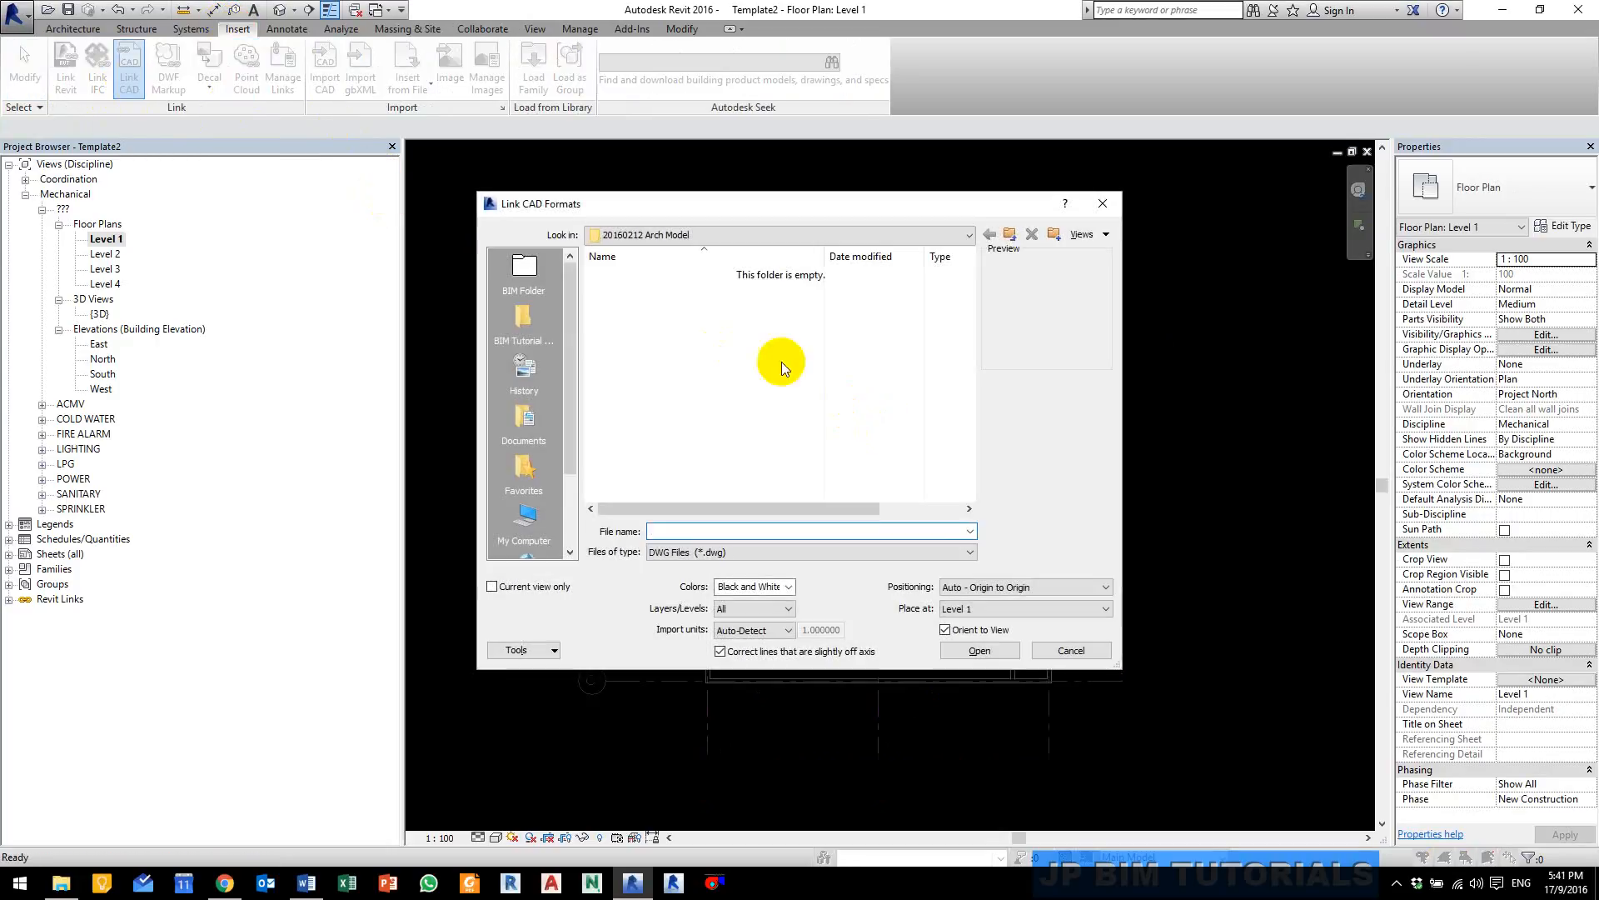
{"action": "left_click", "coordinate": [533, 323]}
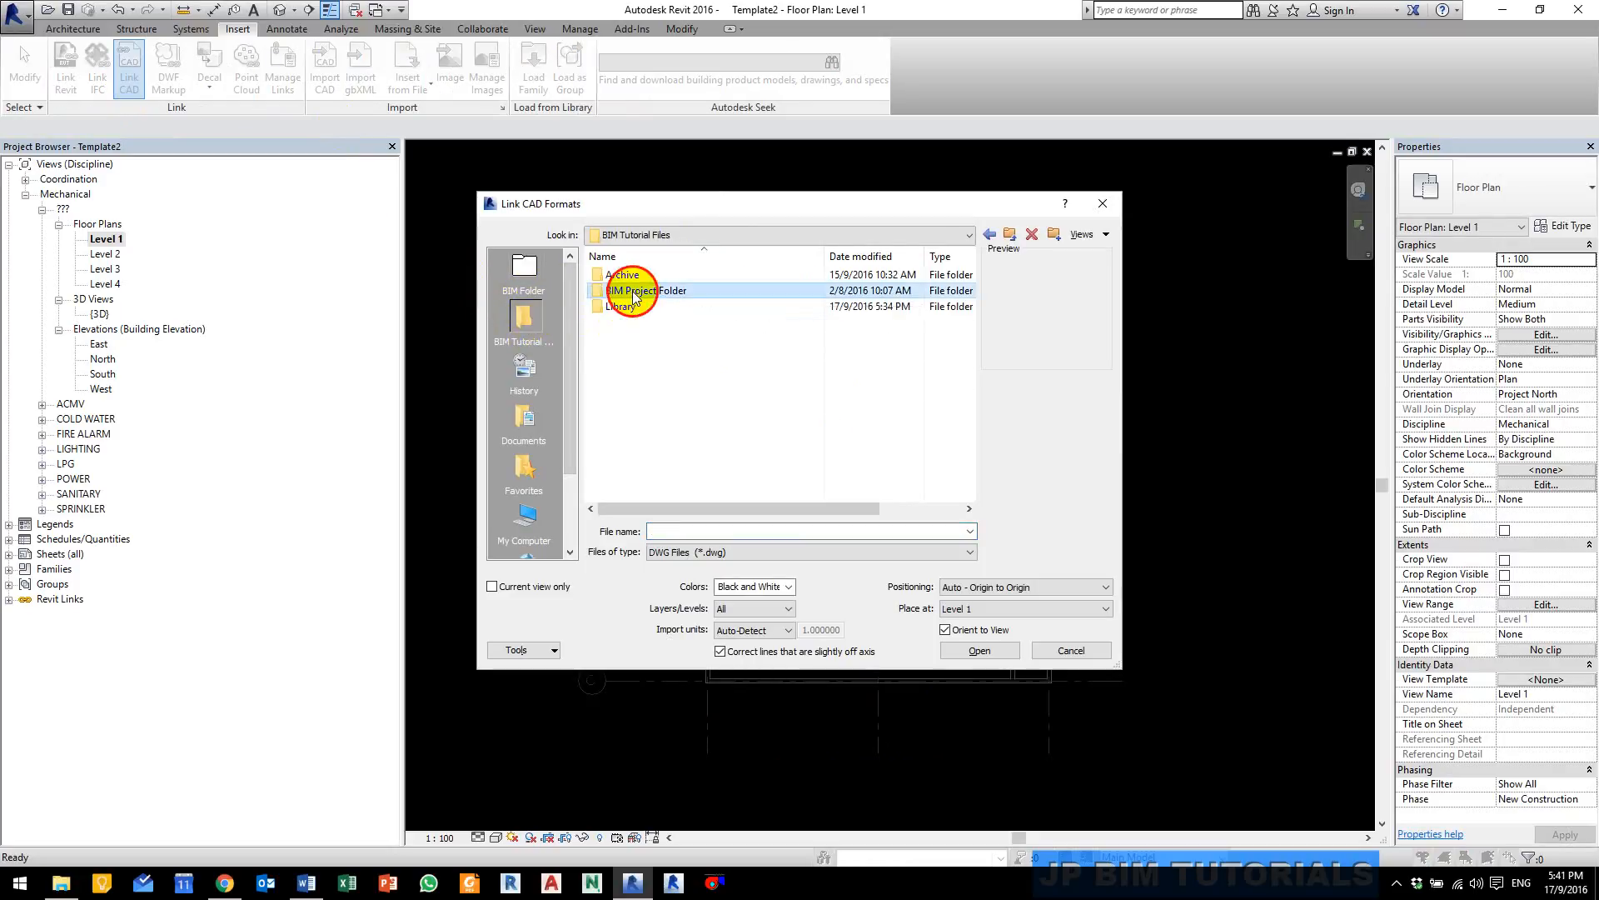
{"action": "double_click", "coordinate": [633, 292]}
{"action": "double_click", "coordinate": [655, 322]}
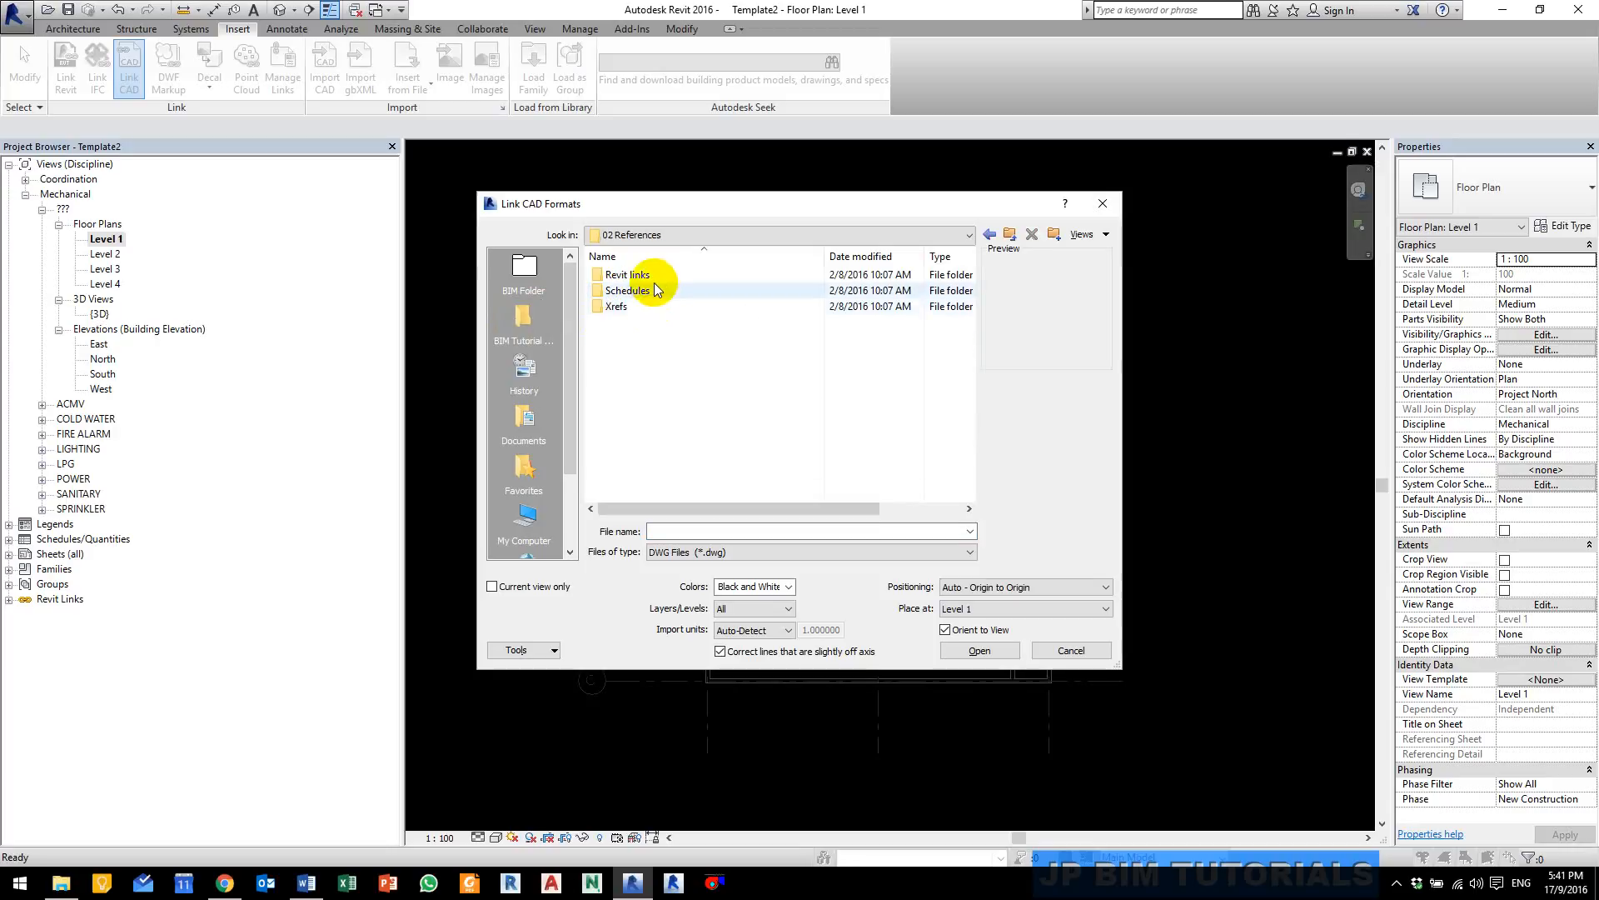
{"action": "double_click", "coordinate": [618, 307]}
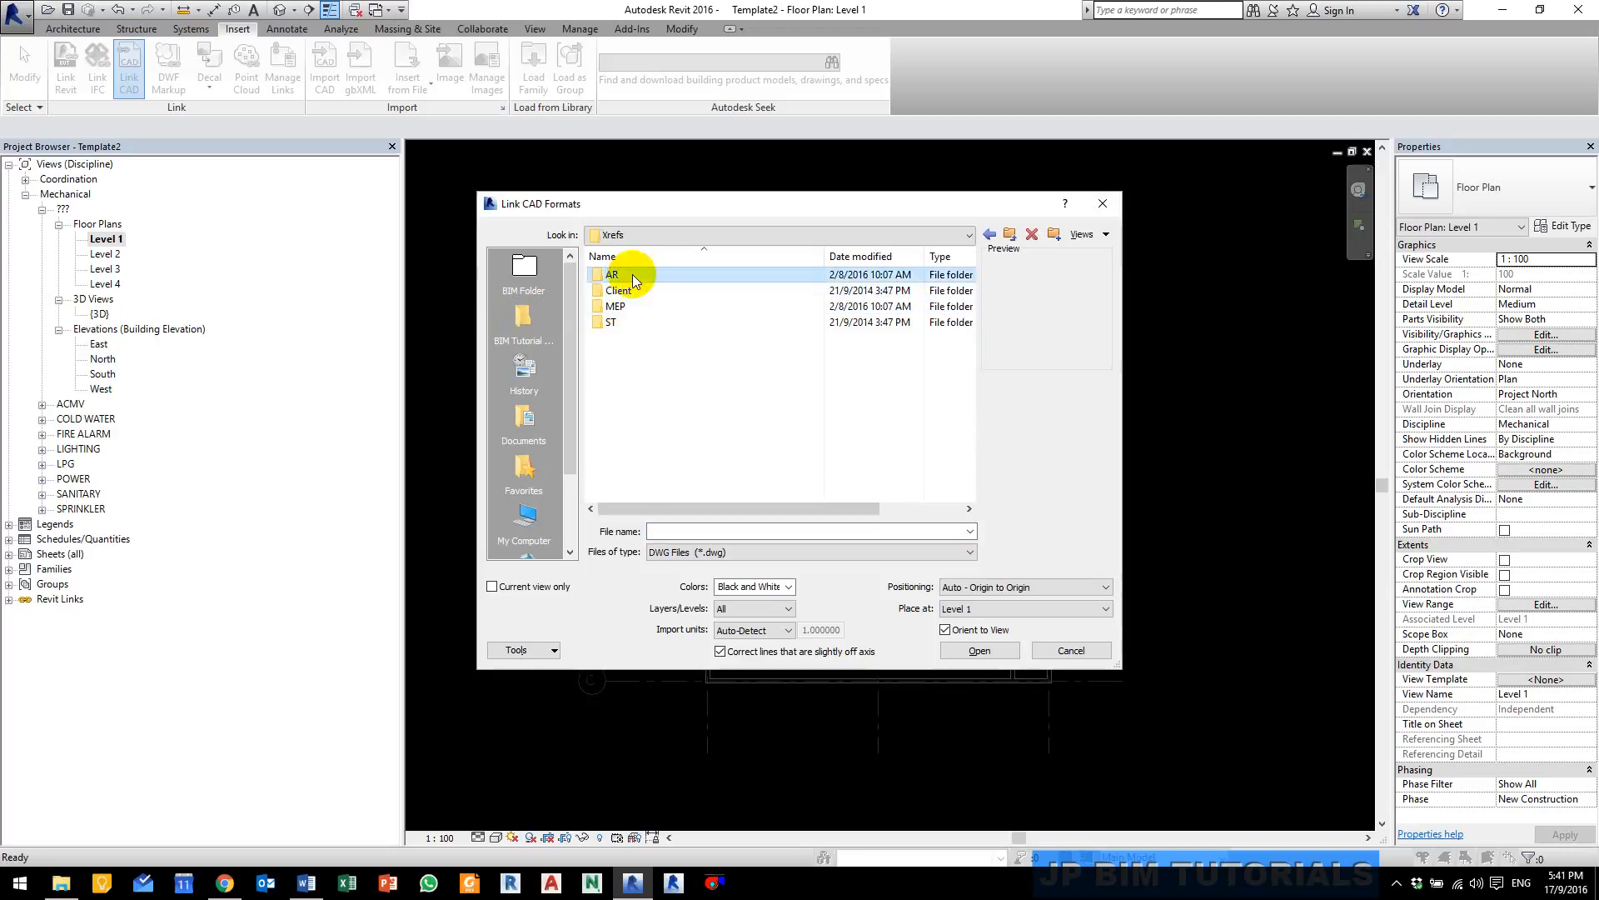
{"action": "double_click", "coordinate": [633, 277]}
{"action": "double_click", "coordinate": [666, 275]}
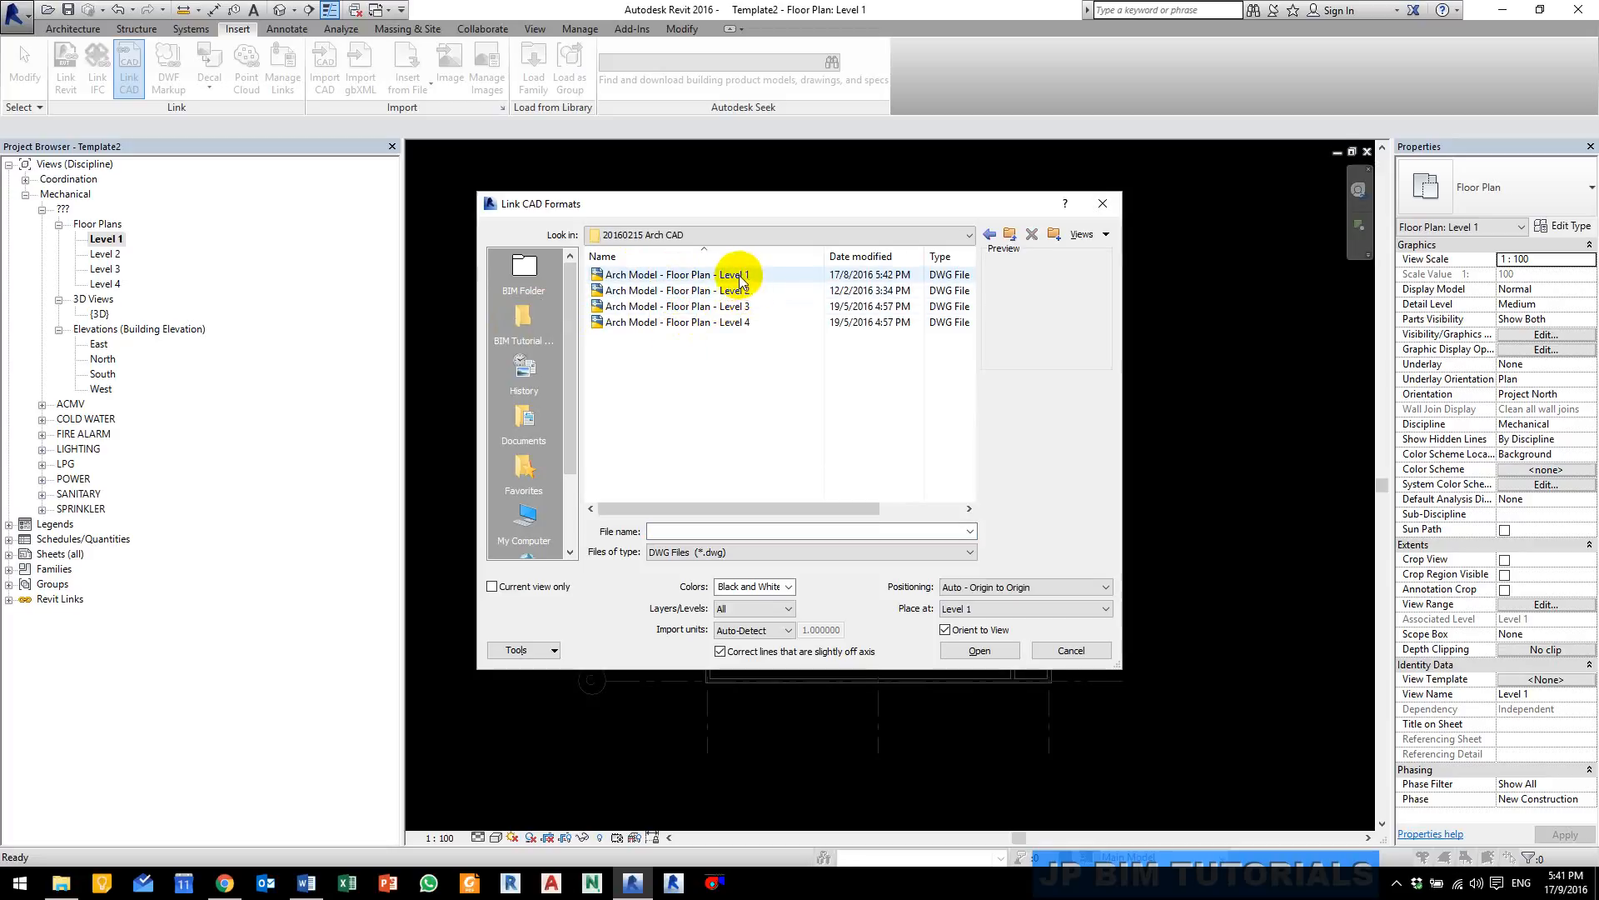
Step: Link Arch Model - Floor Plan - Level 1 in black and white, positioned Auto - Origin to Origin and placed at Level 1
{"action": "left_click", "coordinate": [721, 282]}
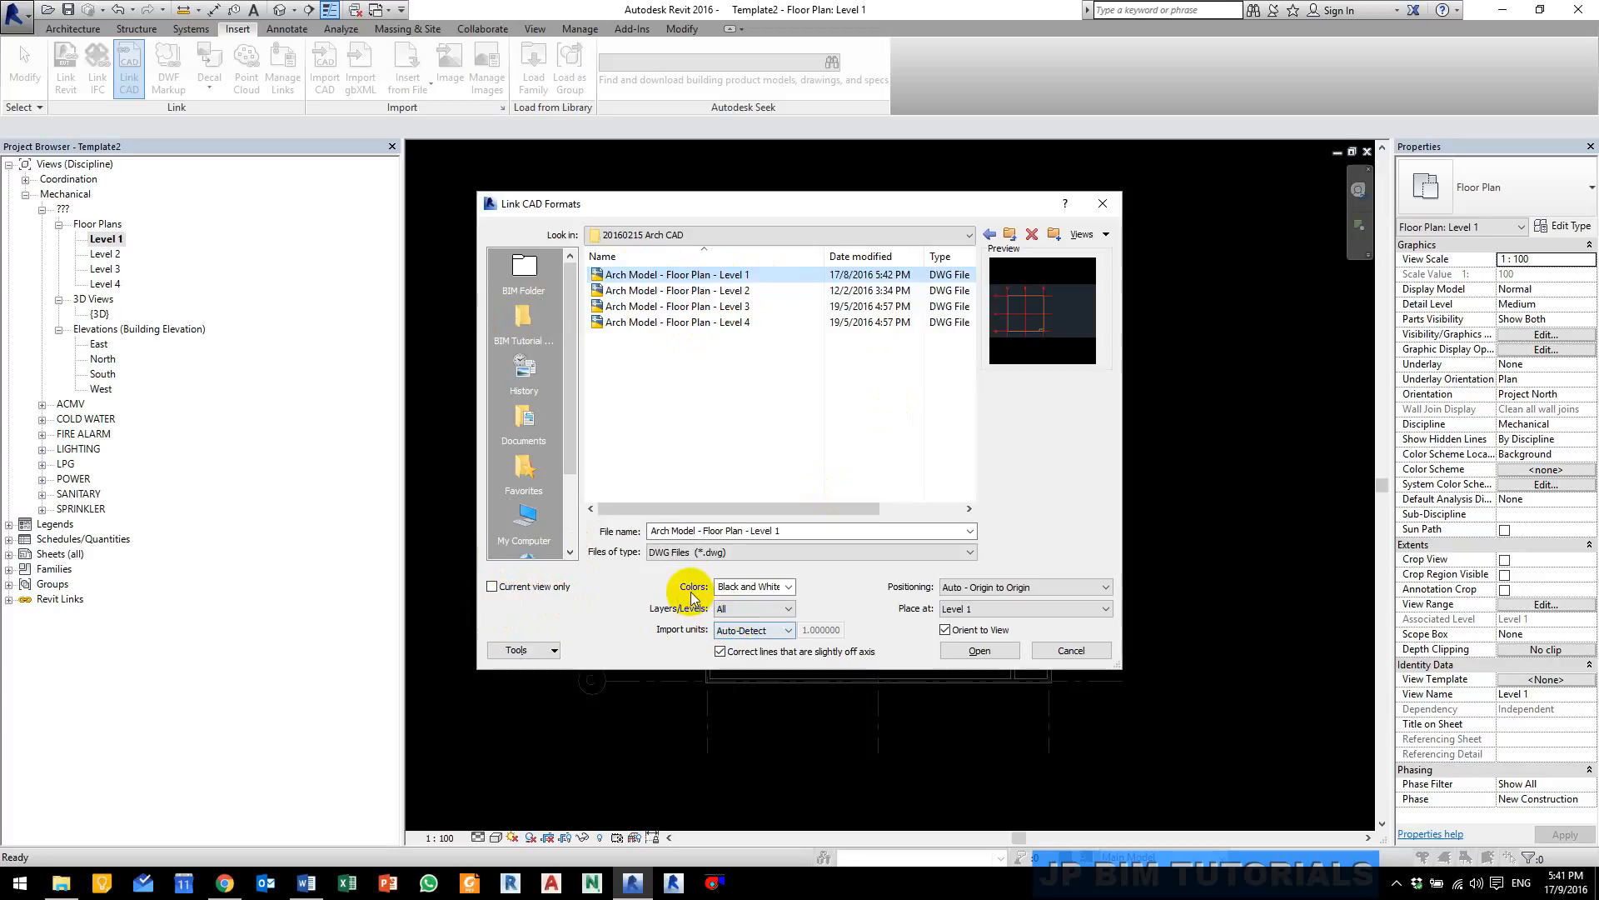
{"action": "left_click", "coordinate": [792, 587]}
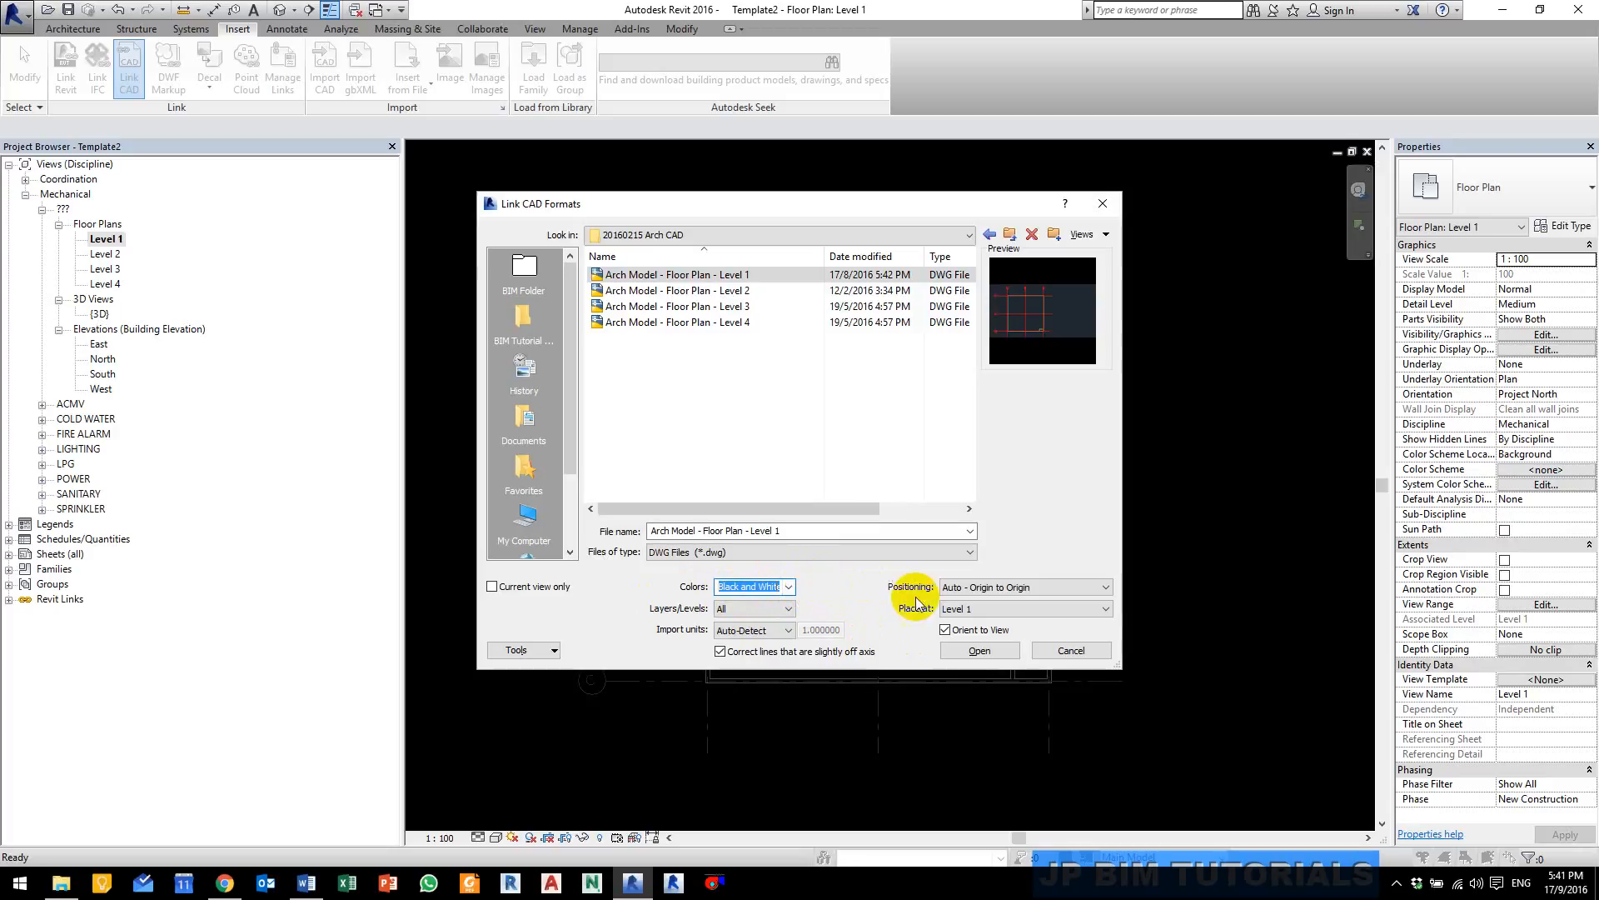
{"action": "left_click", "coordinate": [976, 651]}
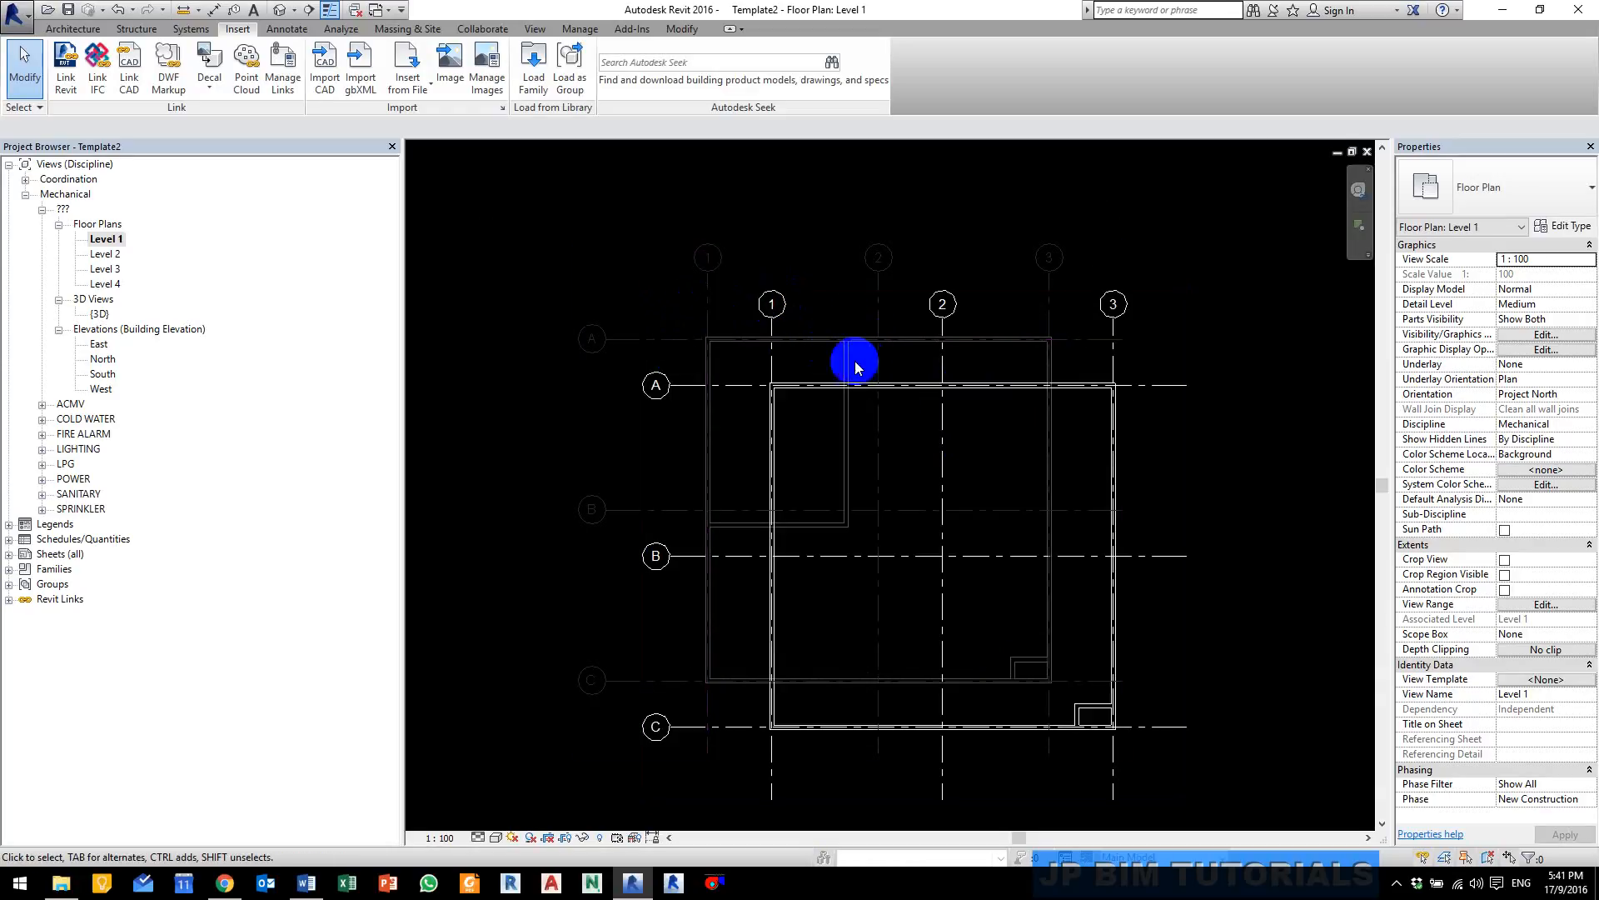
Step: Override the linked Level 1 CAD drawing by element in this view so that it displays in halftone
{"action": "left_click", "coordinate": [786, 311]}
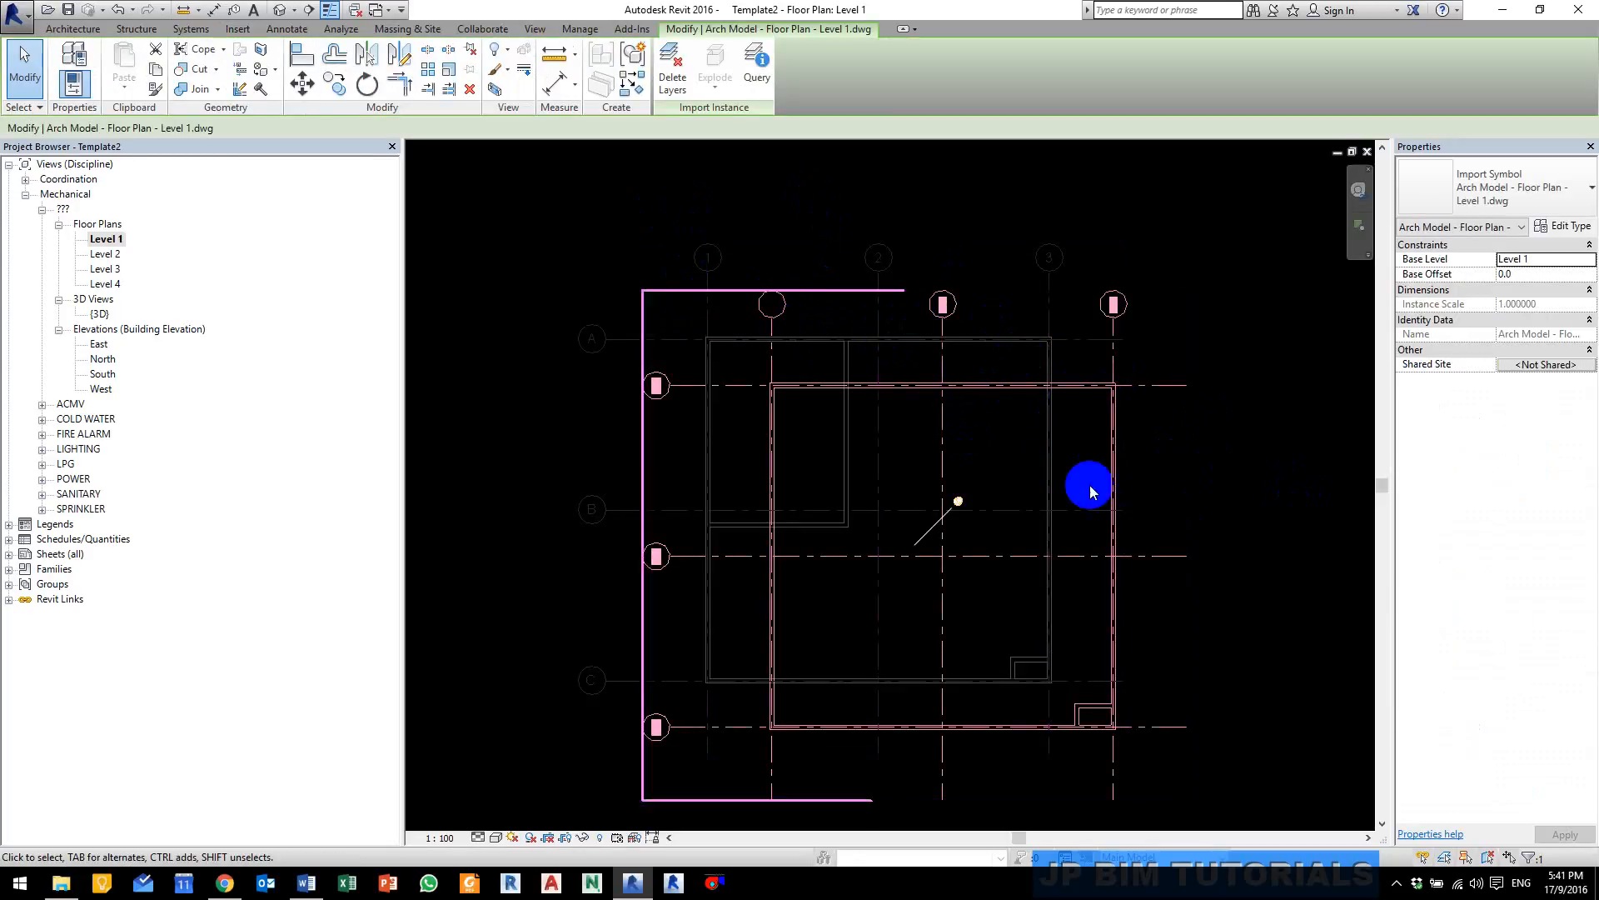
{"action": "left_click", "coordinate": [806, 266]}
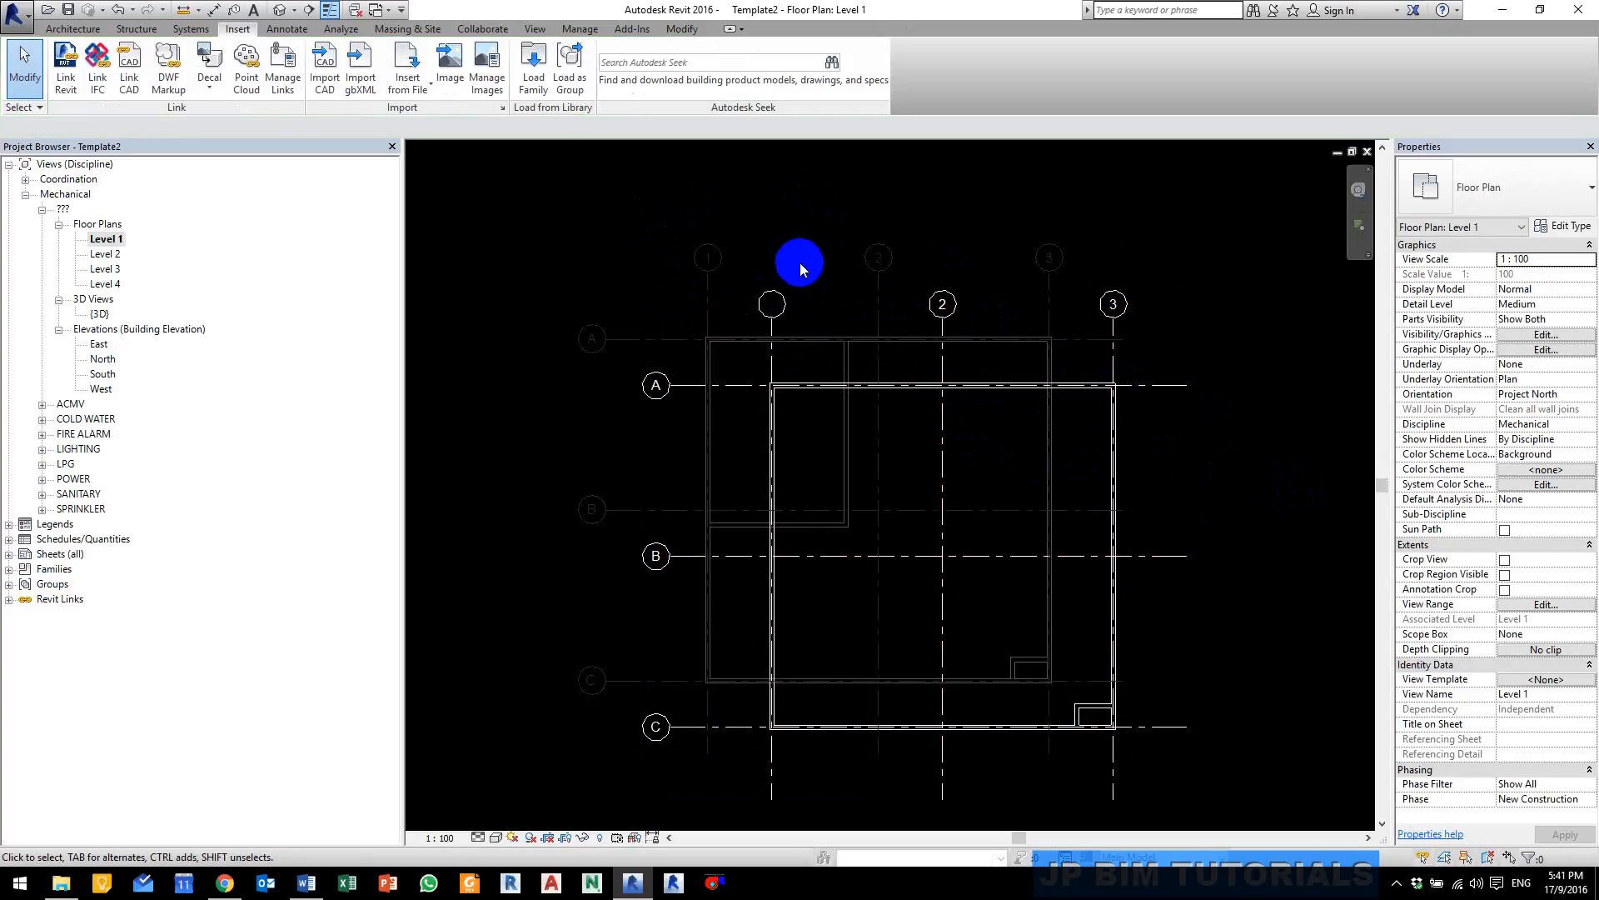
{"action": "left_click", "coordinate": [787, 310]}
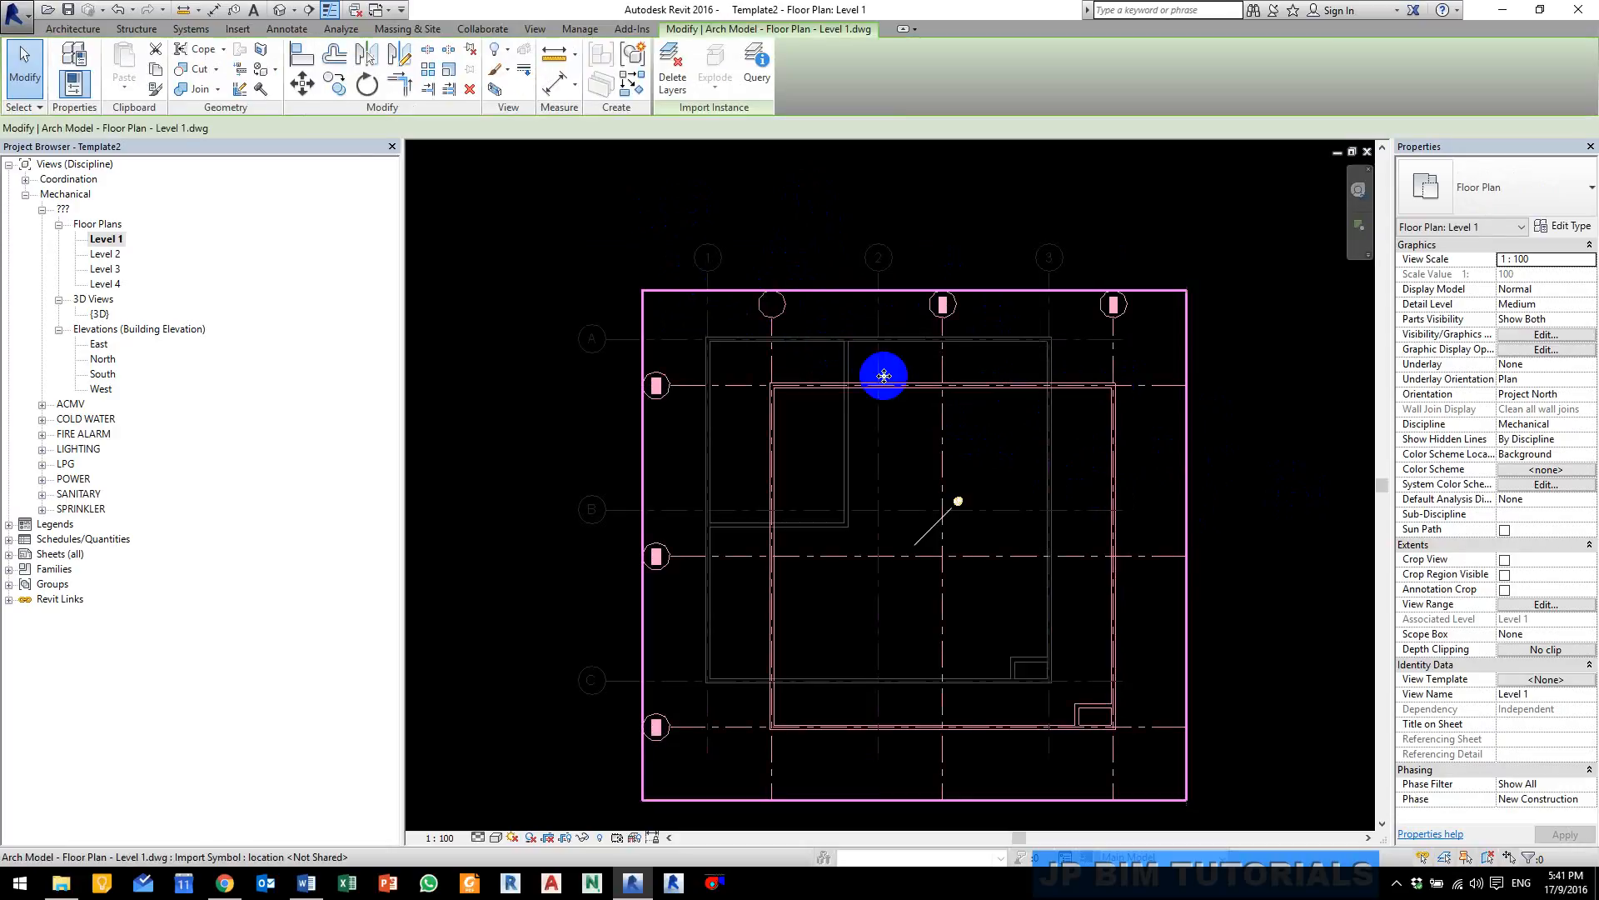
{"action": "left_click", "coordinate": [502, 73]}
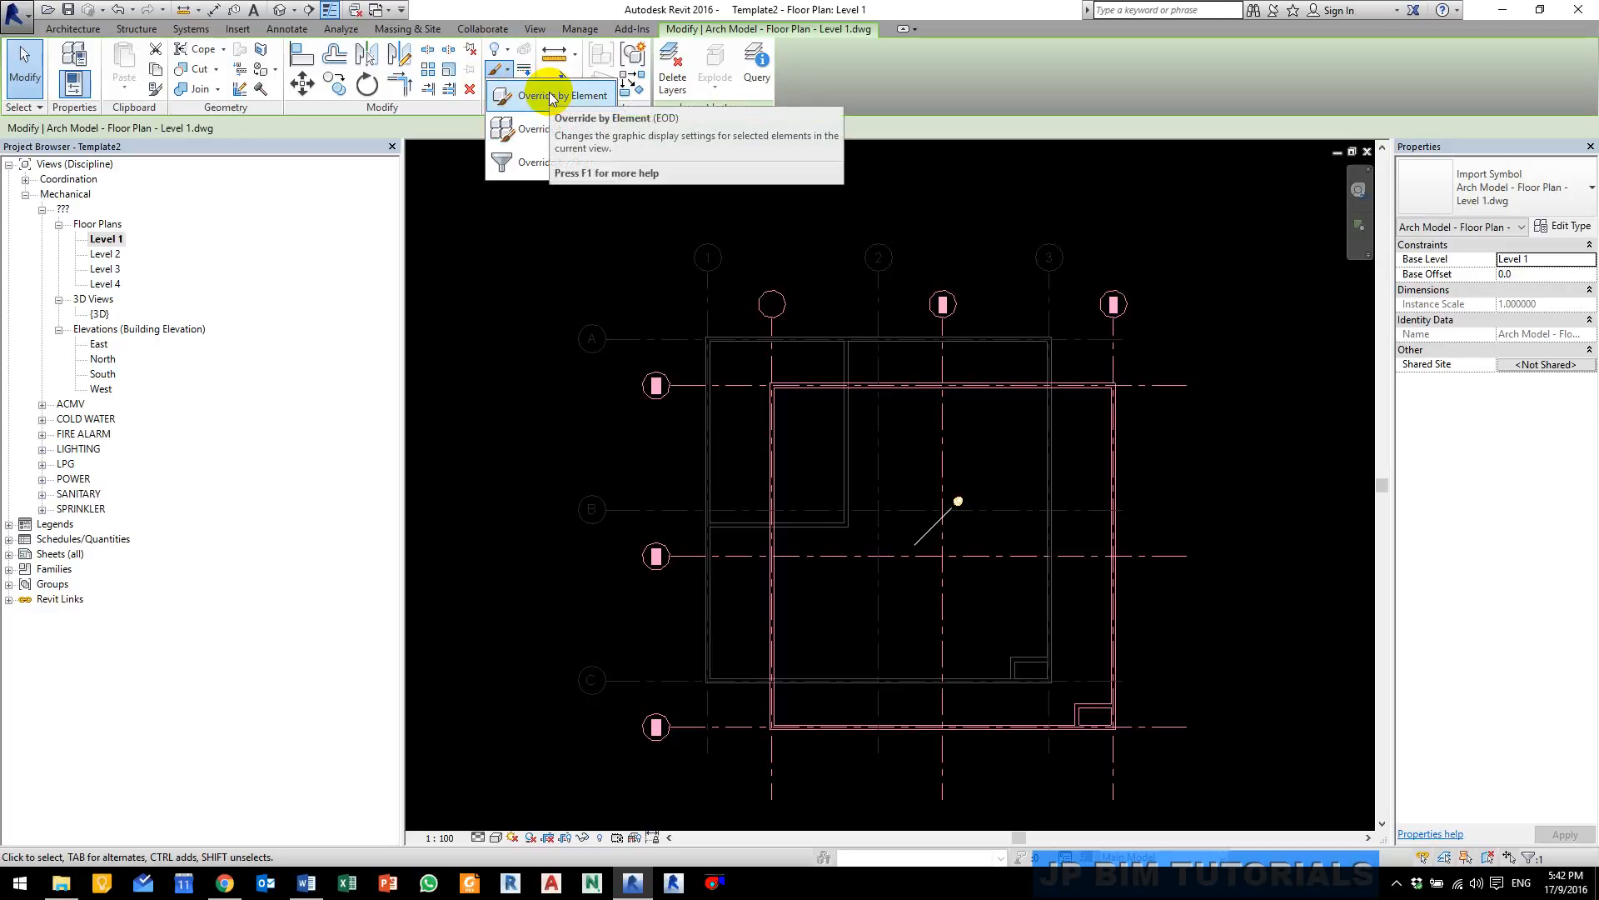
{"action": "left_click", "coordinate": [608, 96]}
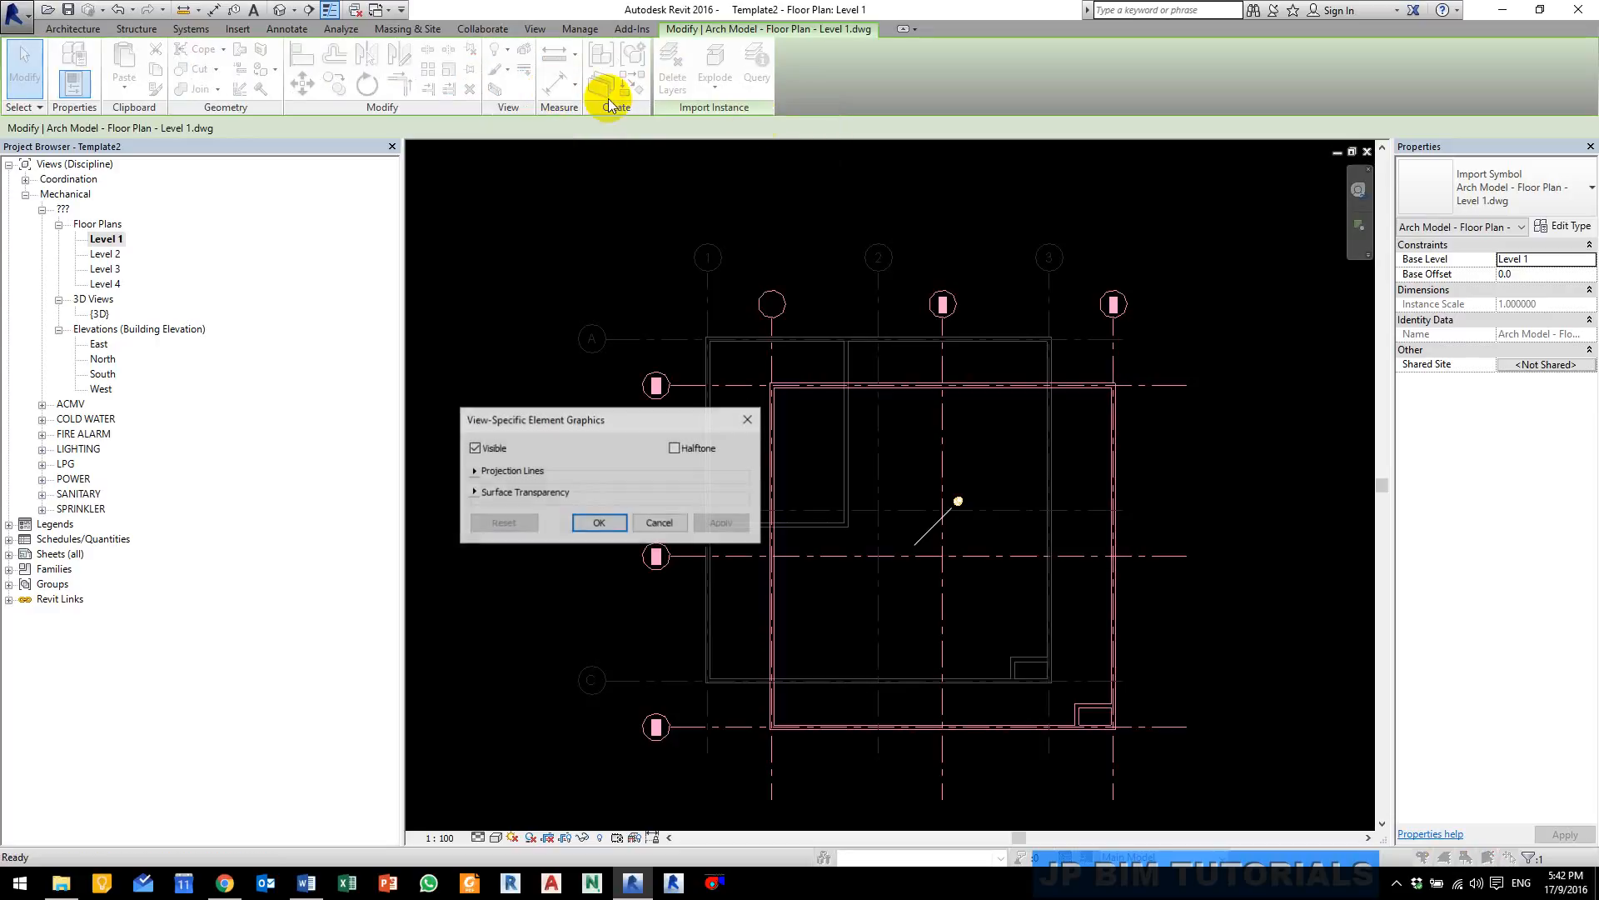
{"action": "left_click", "coordinate": [700, 452]}
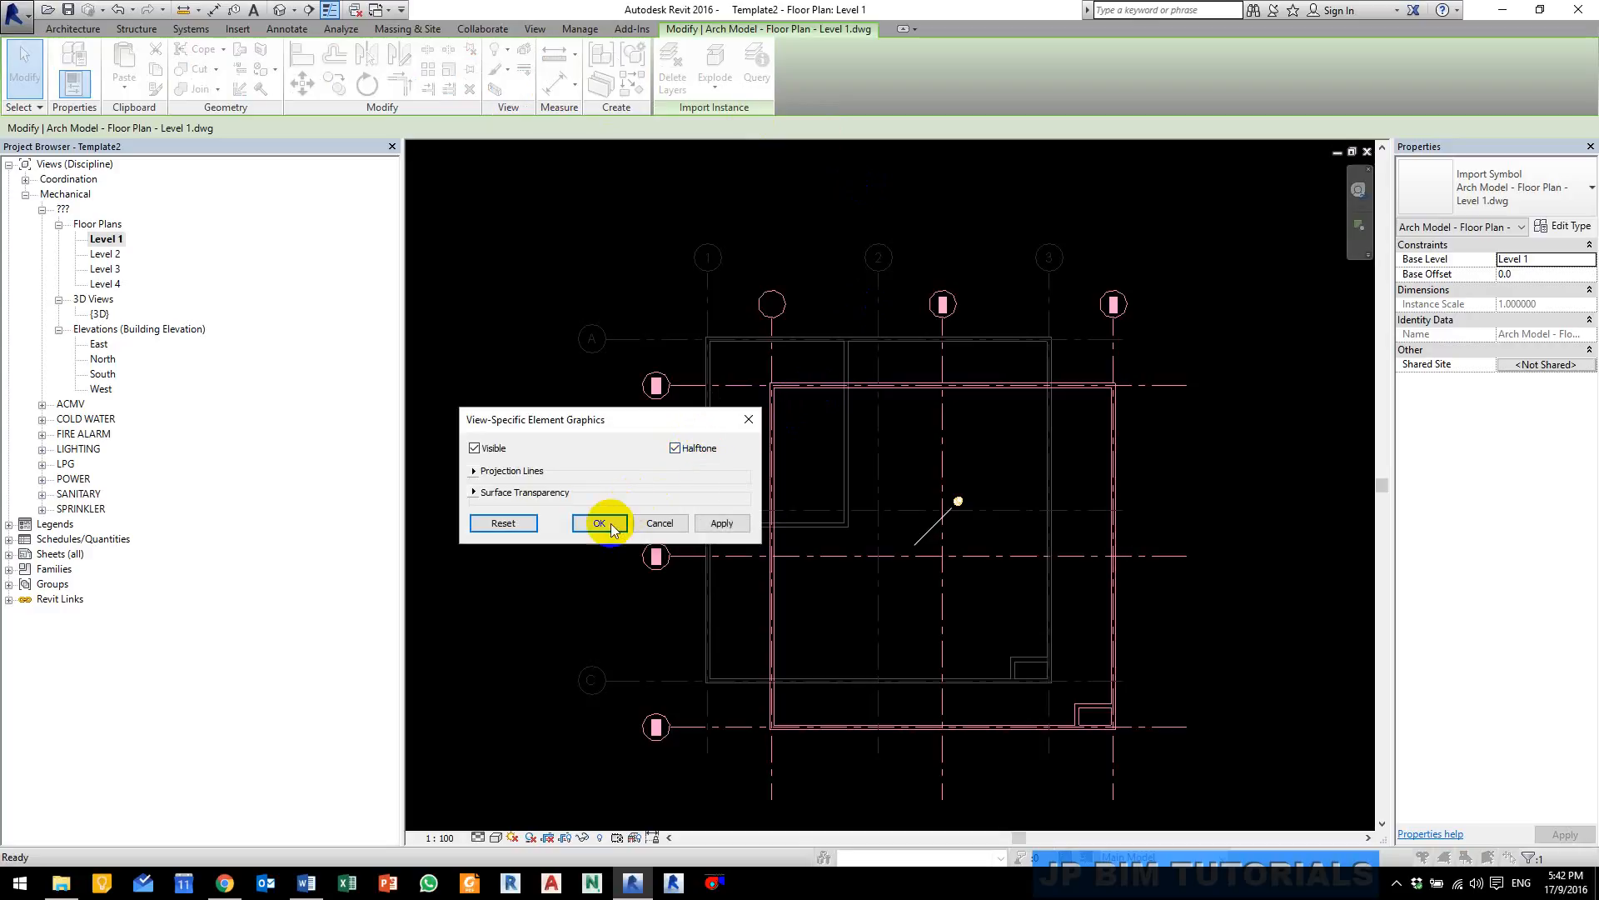
{"action": "left_click", "coordinate": [610, 530]}
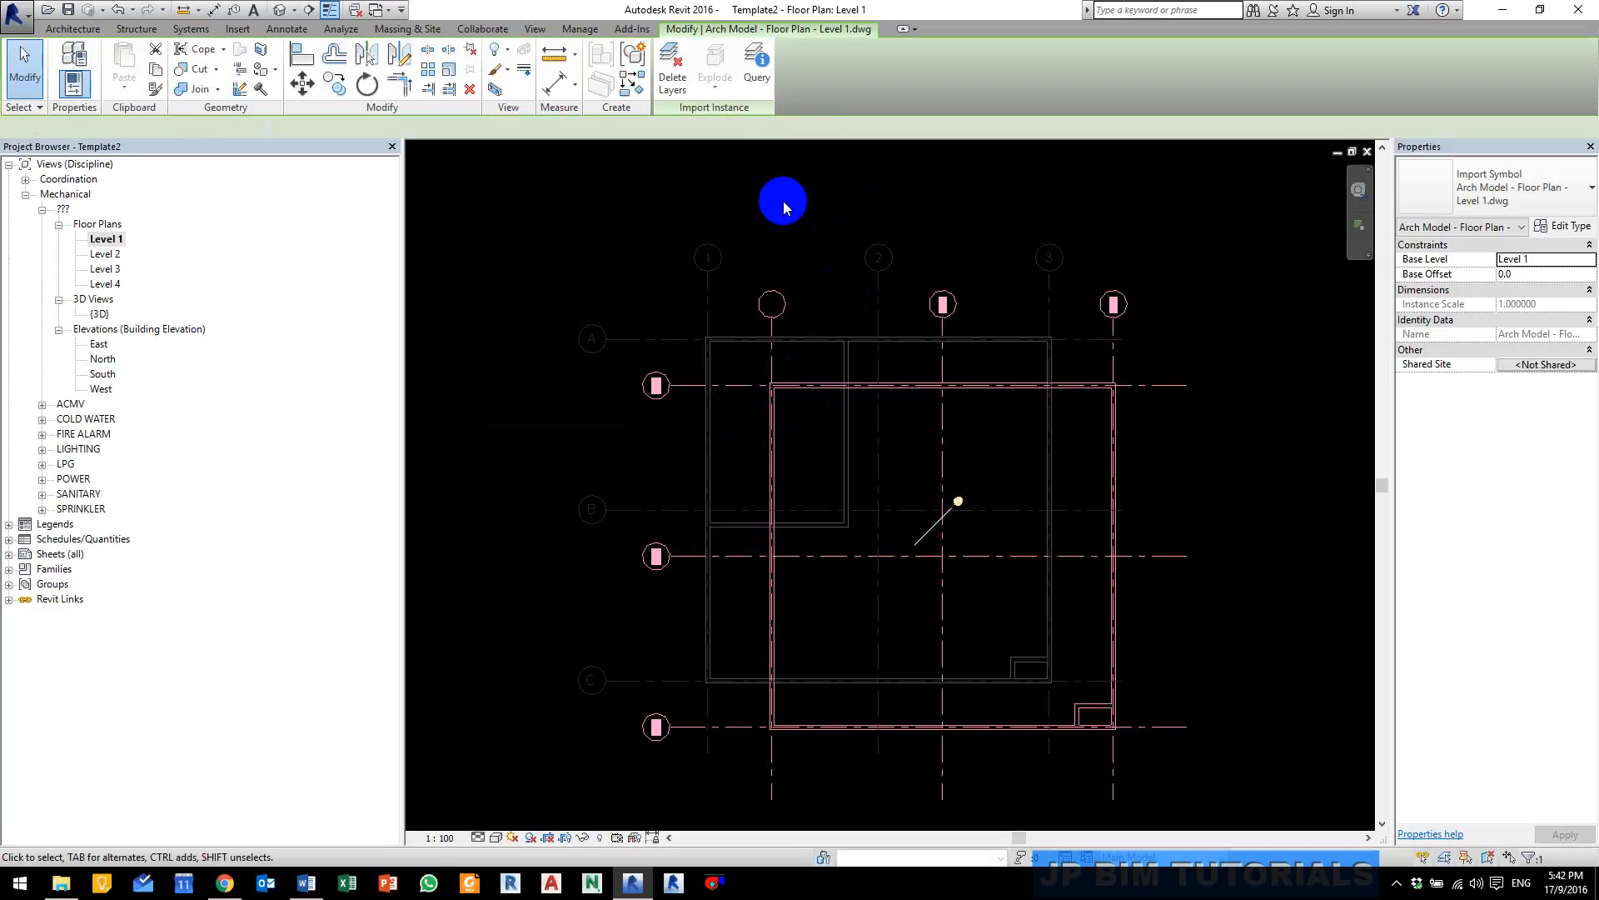
{"action": "left_click", "coordinate": [798, 223]}
Step: Unpin the linked Level 1 CAD drawing so that its position can be changed
{"action": "left_click", "coordinate": [767, 306]}
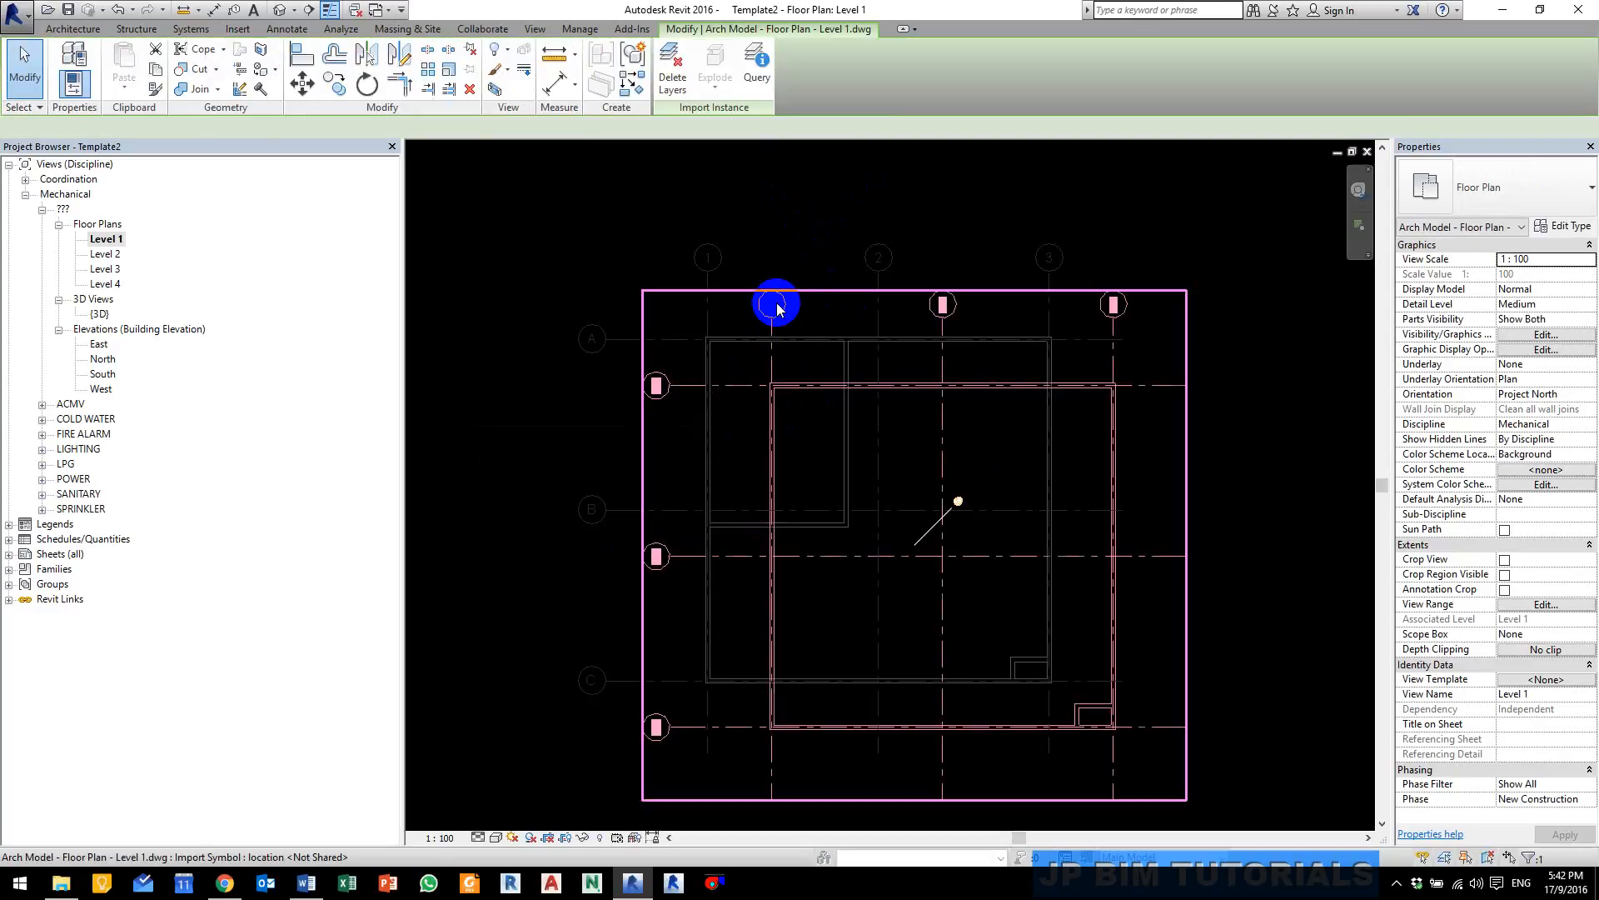
{"action": "left_click", "coordinate": [954, 510]}
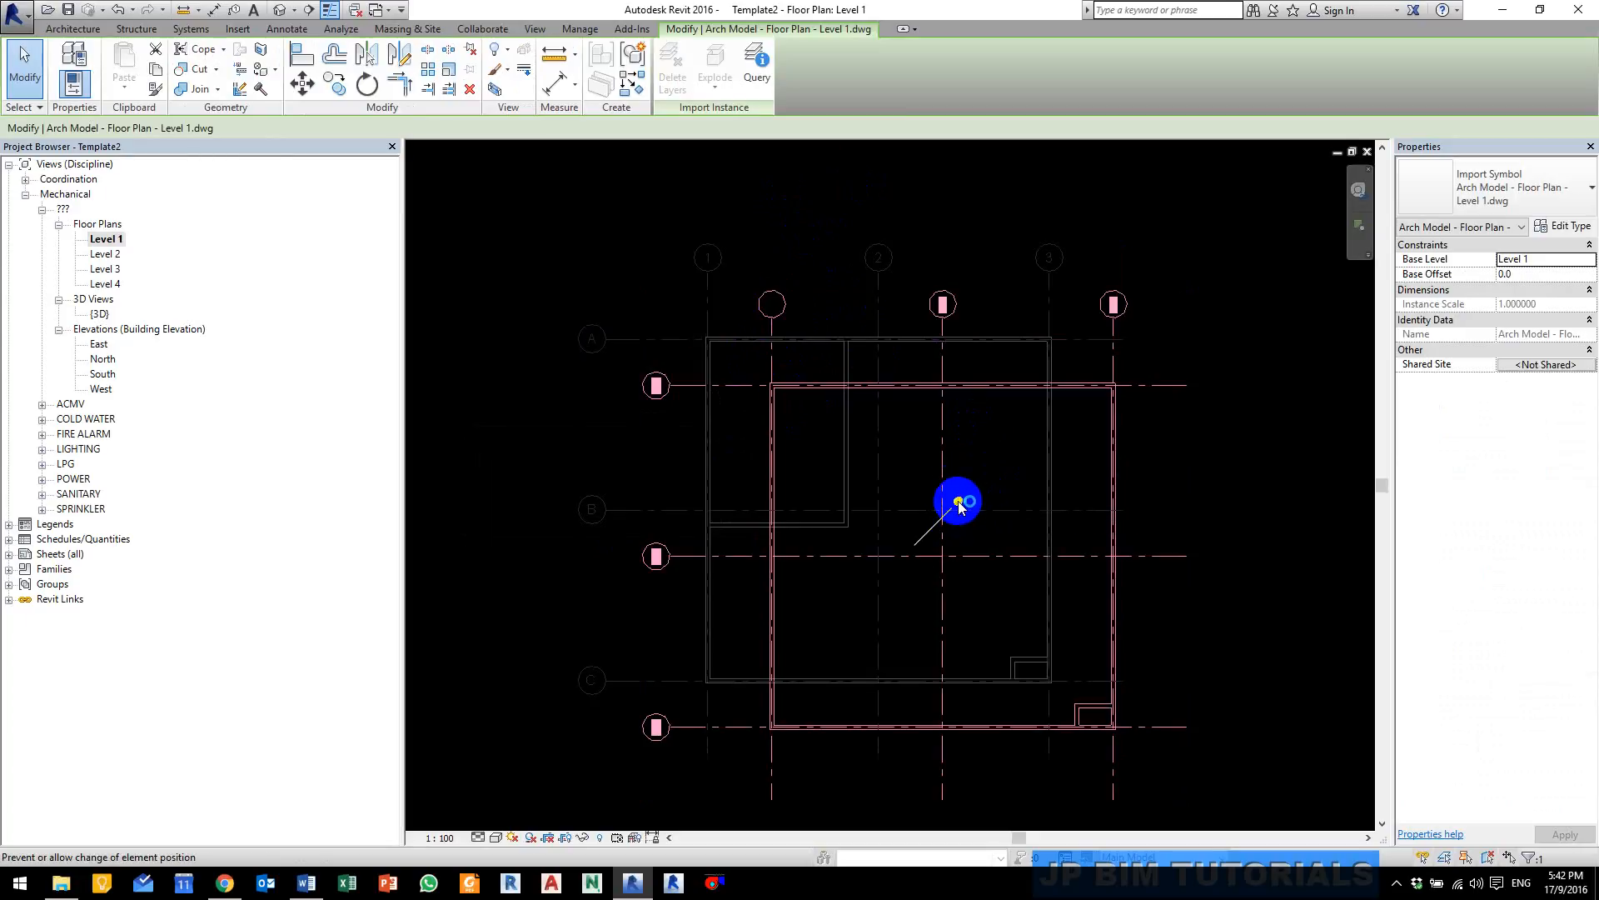
{"action": "left_click", "coordinate": [958, 505]}
{"action": "left_click", "coordinate": [988, 432]}
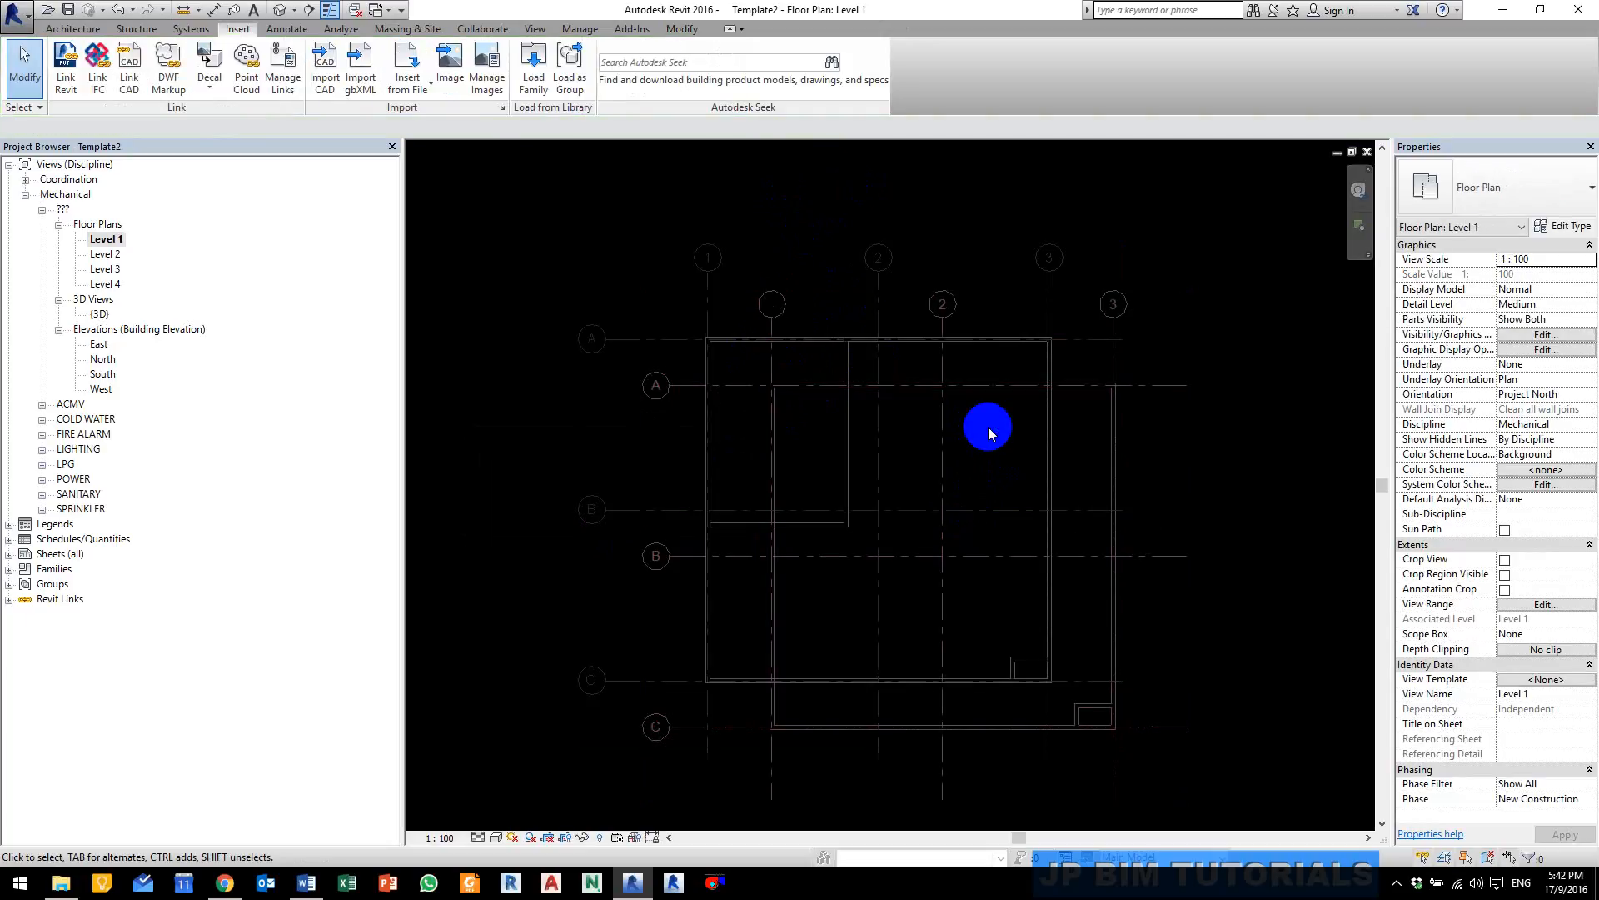
Step: Align grid line 1 of the linked CAD drawing to the project's grid 1
{"action": "left_click", "coordinate": [776, 305]}
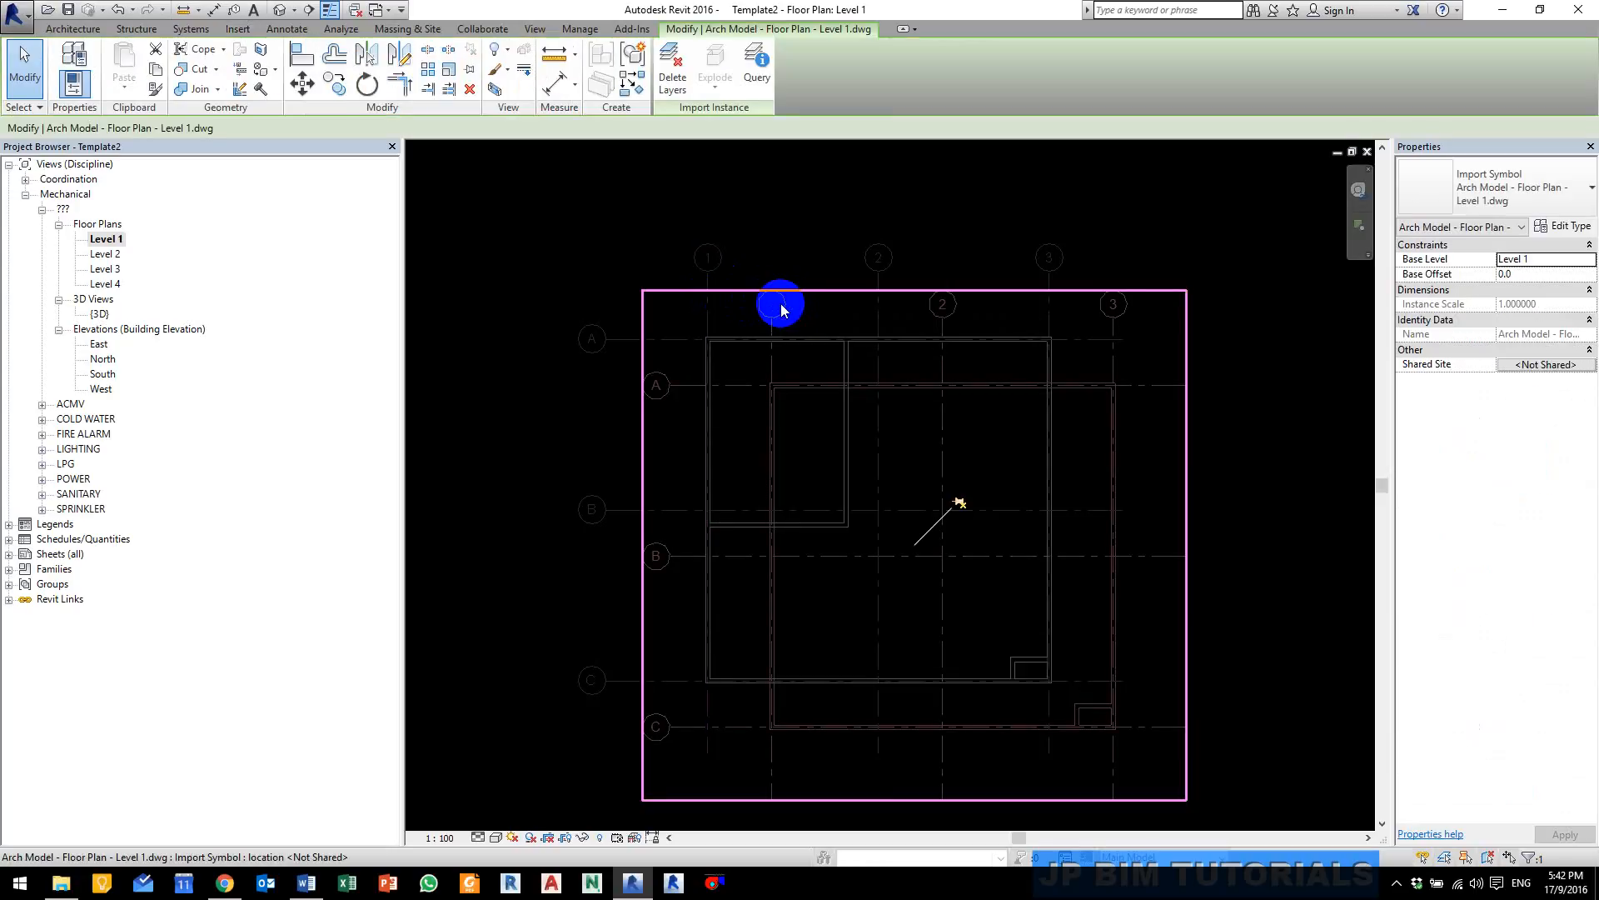
{"action": "left_click", "coordinate": [296, 60]}
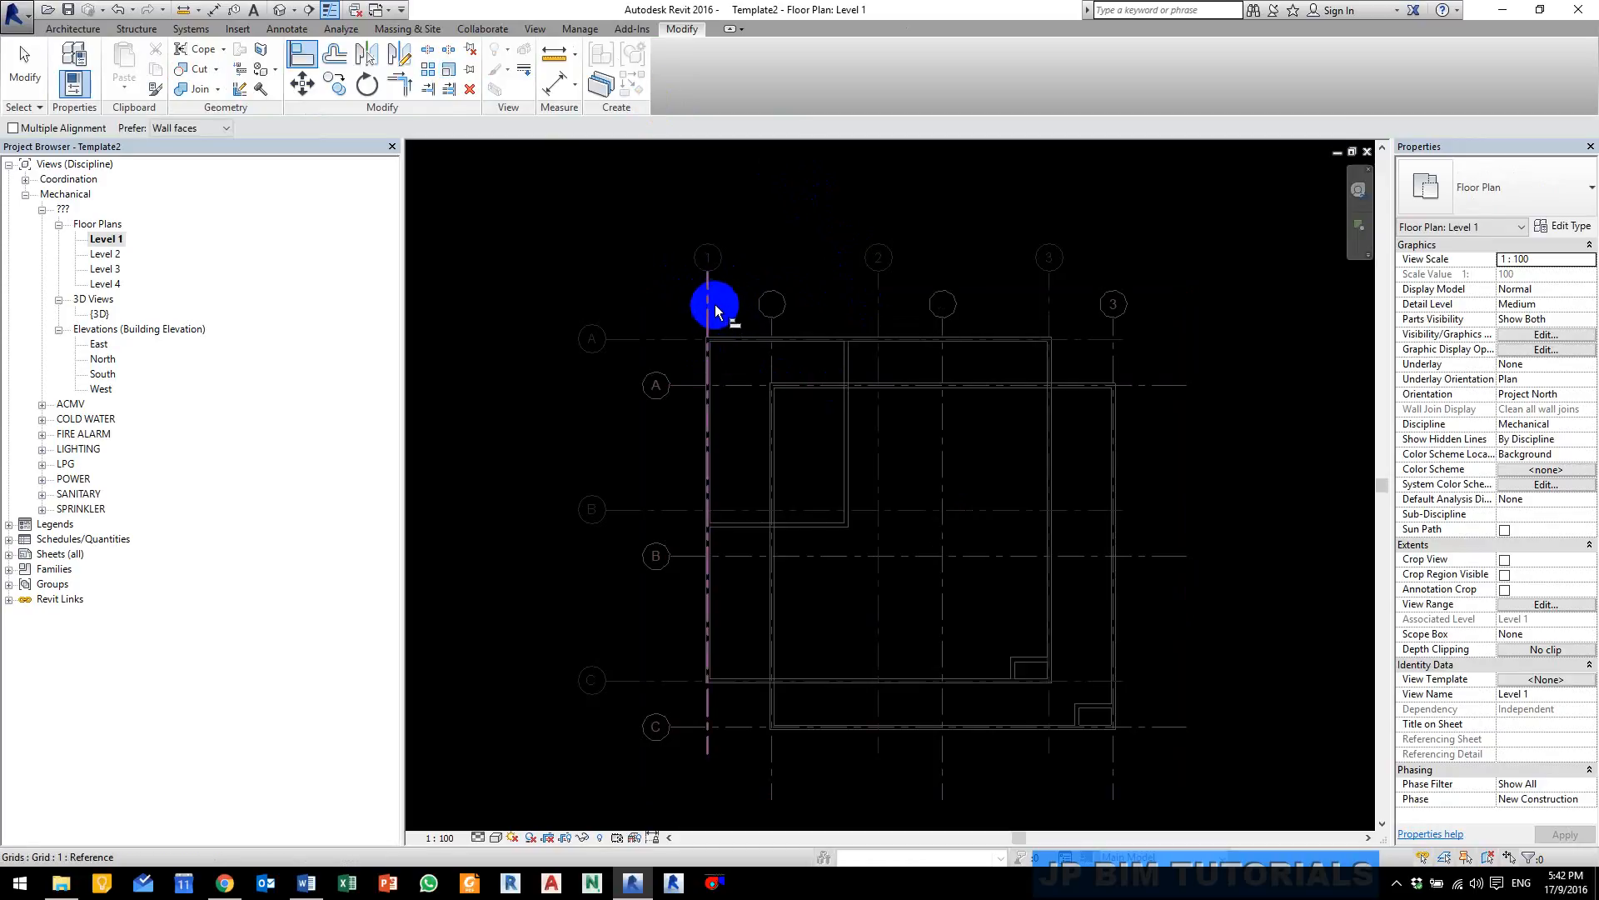
{"action": "scroll", "coordinate": [715, 304], "scroll_direction": "up", "scroll_amount": 1}
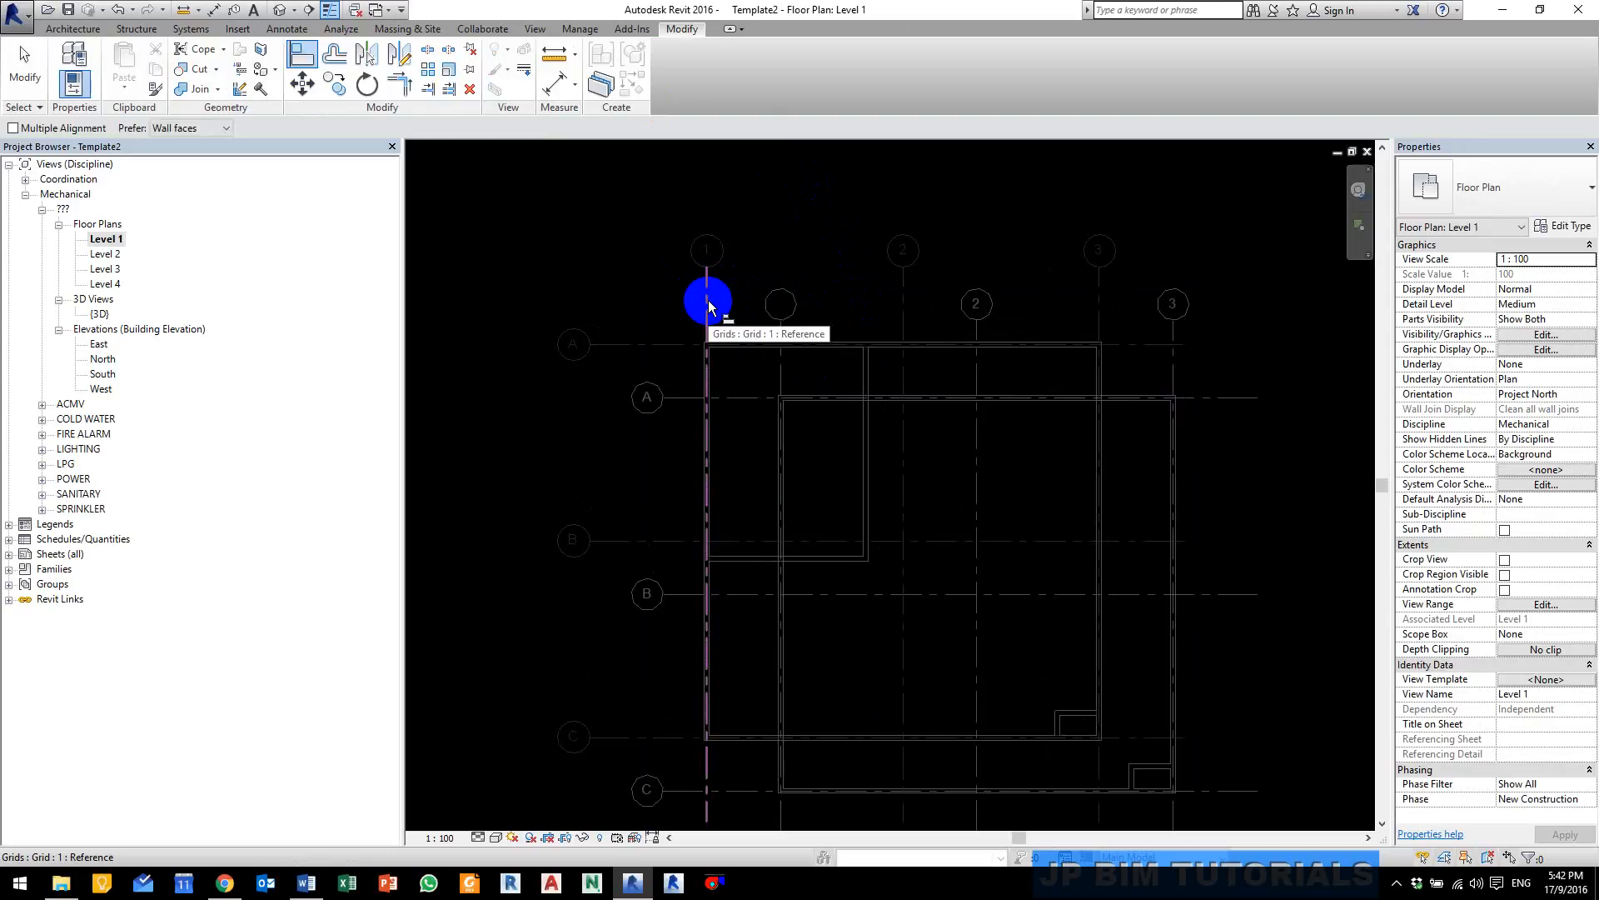
{"action": "left_click", "coordinate": [708, 304]}
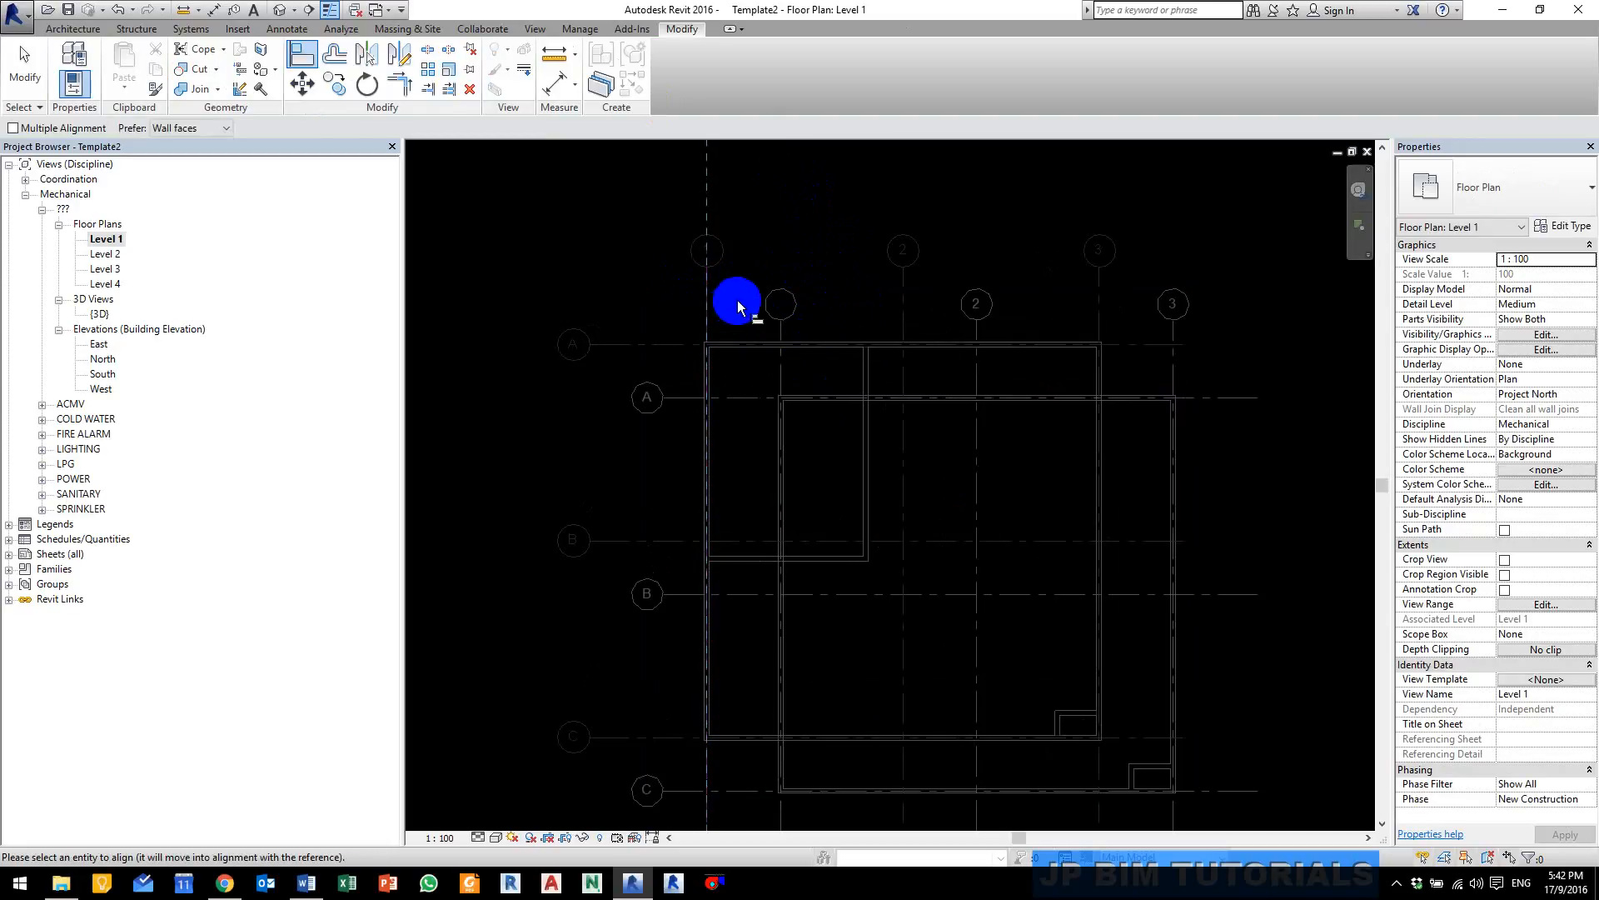
{"action": "scroll", "coordinate": [786, 328], "scroll_direction": "up", "scroll_amount": 2}
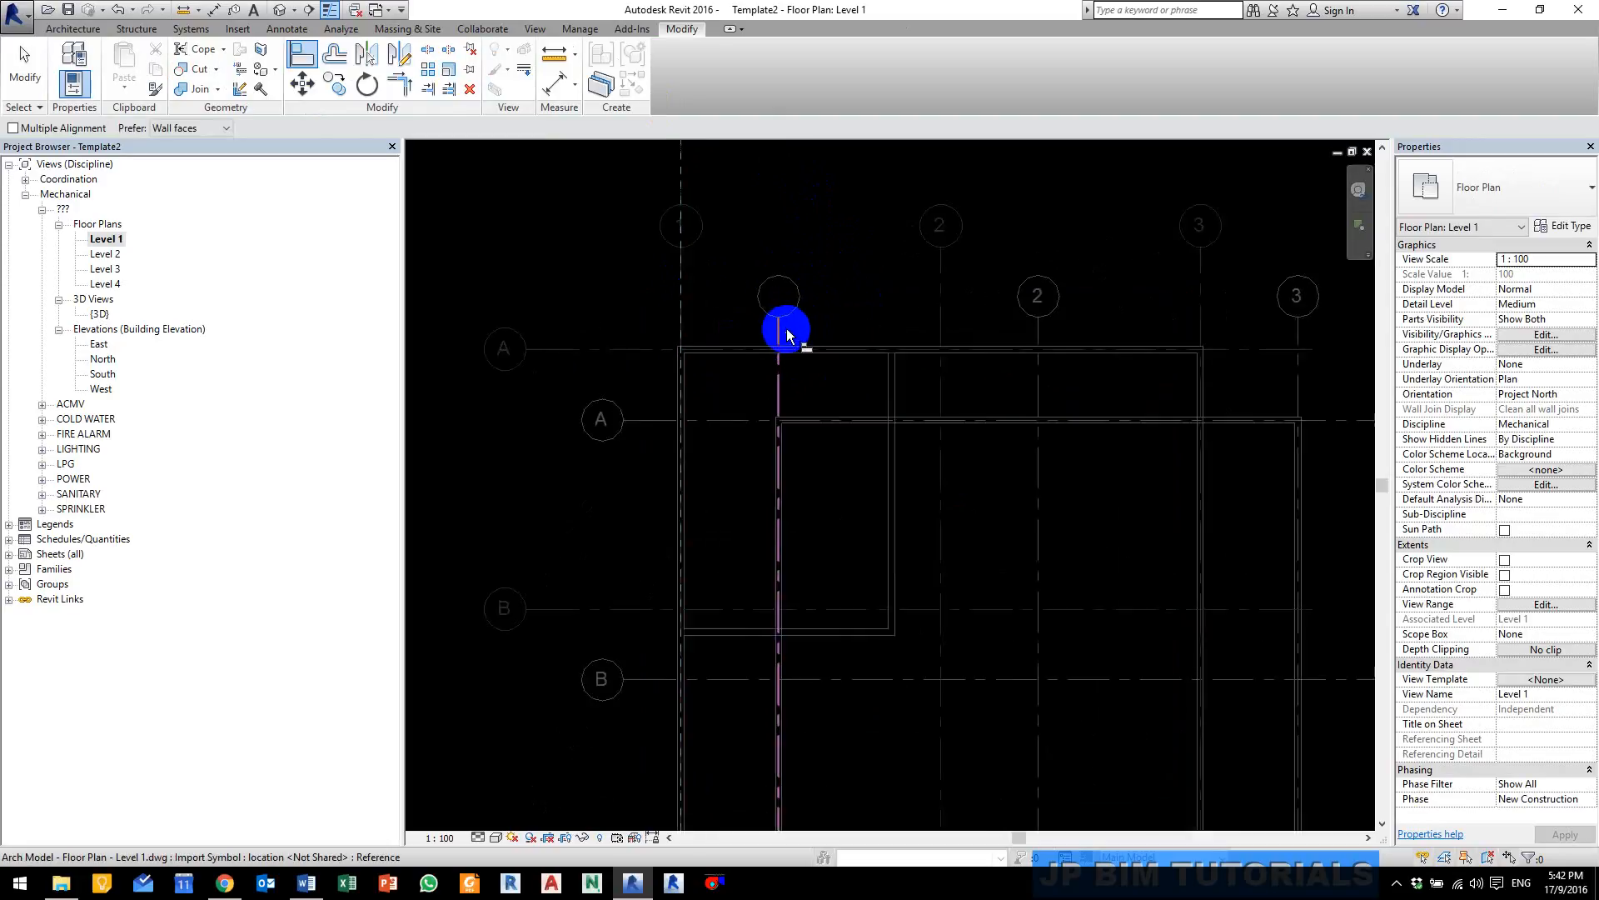
{"action": "left_click", "coordinate": [782, 340]}
{"action": "scroll", "coordinate": [628, 406], "scroll_direction": "down", "scroll_amount": 2}
{"action": "middle_click_drag", "start_coordinate": [615, 404], "coordinate": [618, 361]}
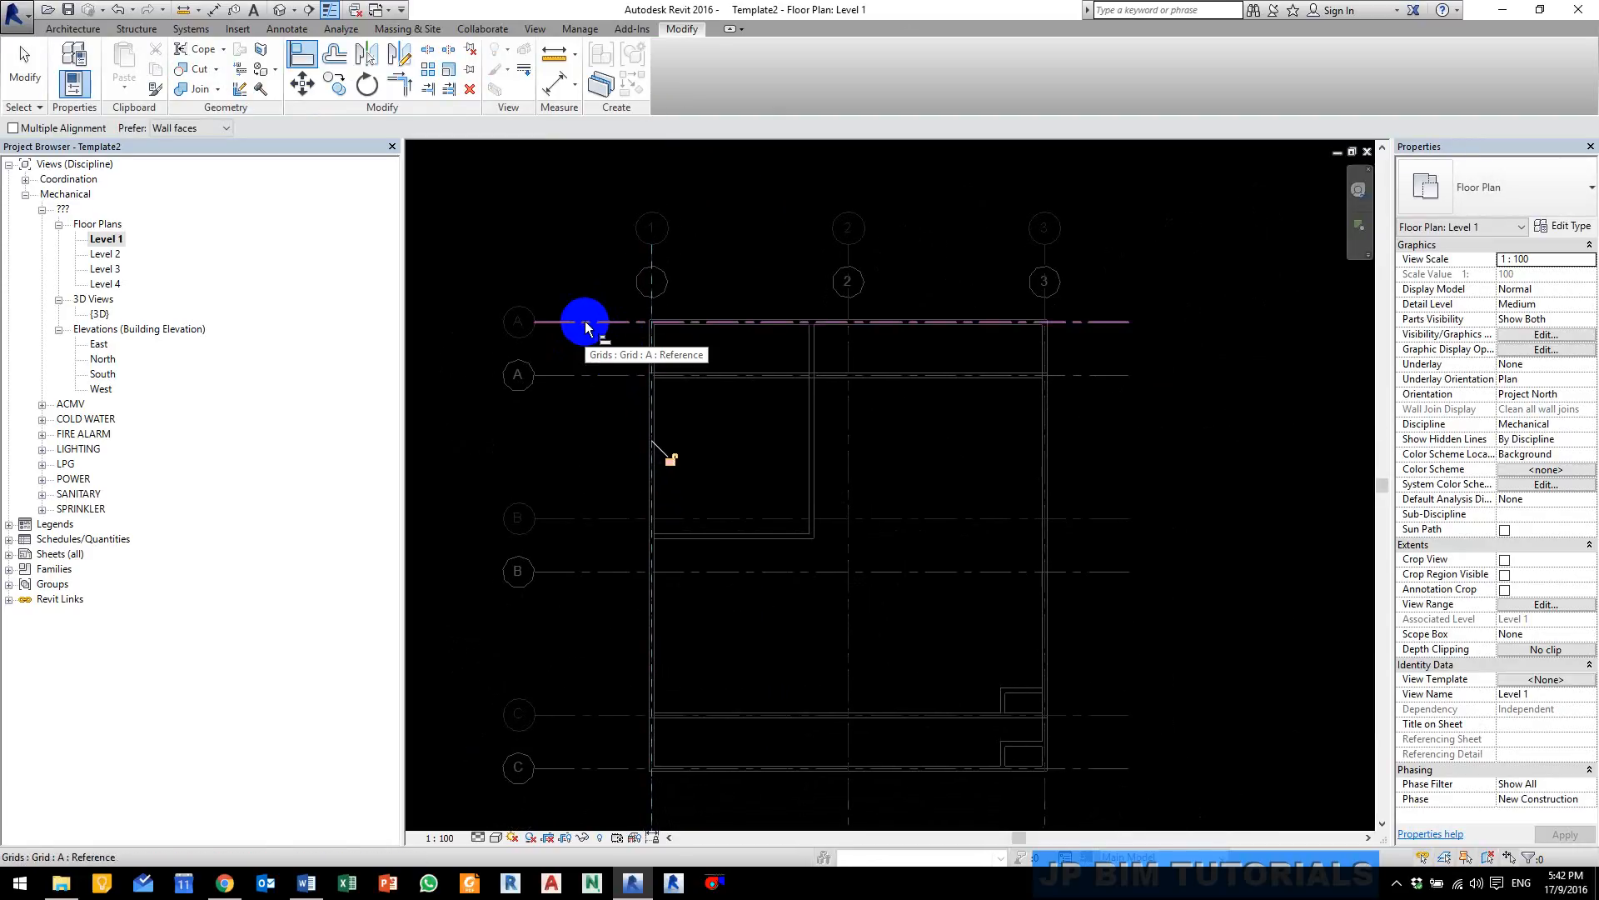
Step: Align grid line A of the linked CAD drawing to the project's grid A and end the Align command
{"action": "left_click", "coordinate": [588, 320]}
{"action": "left_click", "coordinate": [589, 375]}
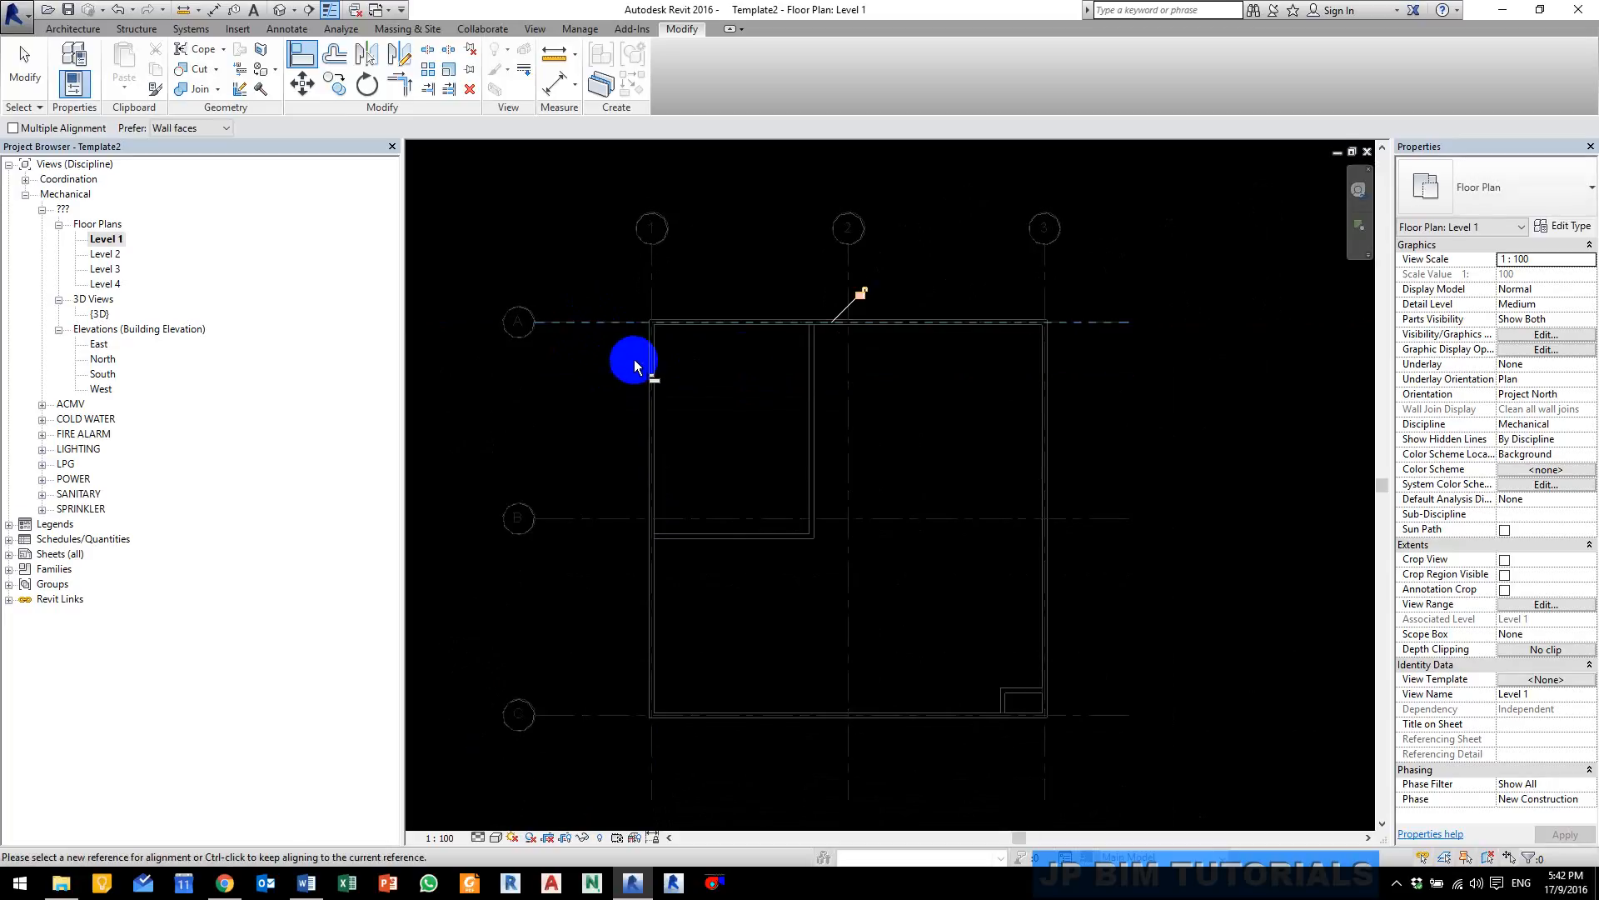
{"action": "scroll", "coordinate": [857, 371], "scroll_direction": "down", "scroll_amount": 1}
{"action": "scroll", "coordinate": [916, 492], "scroll_direction": "up", "scroll_amount": 2}
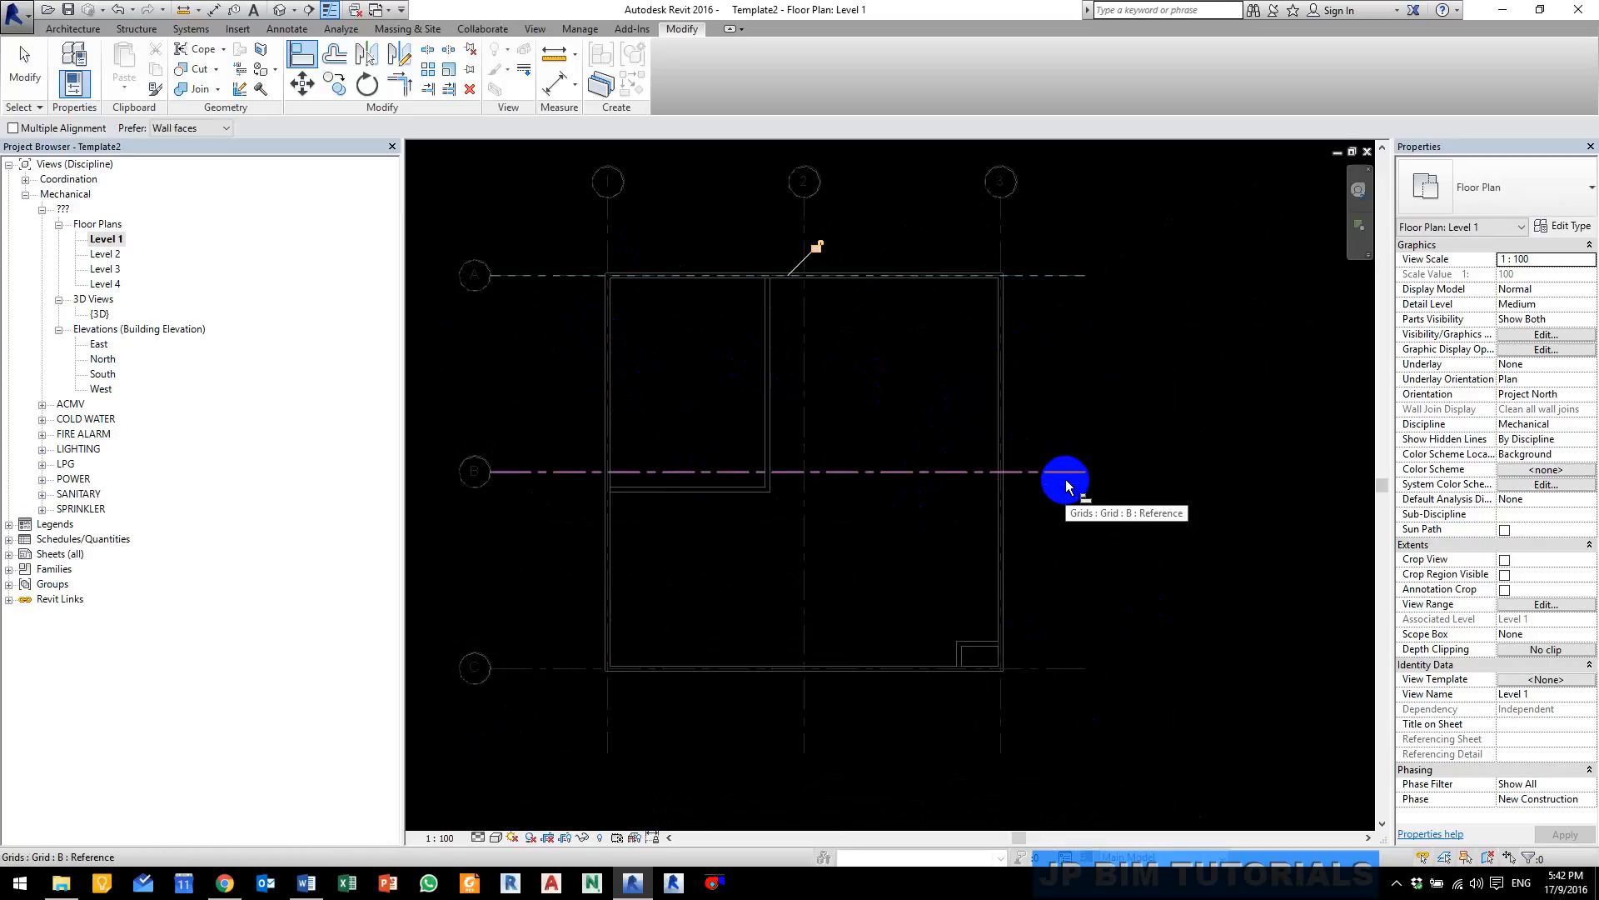
{"action": "key", "text": "Escape"}
{"action": "key", "text": "Escape"}
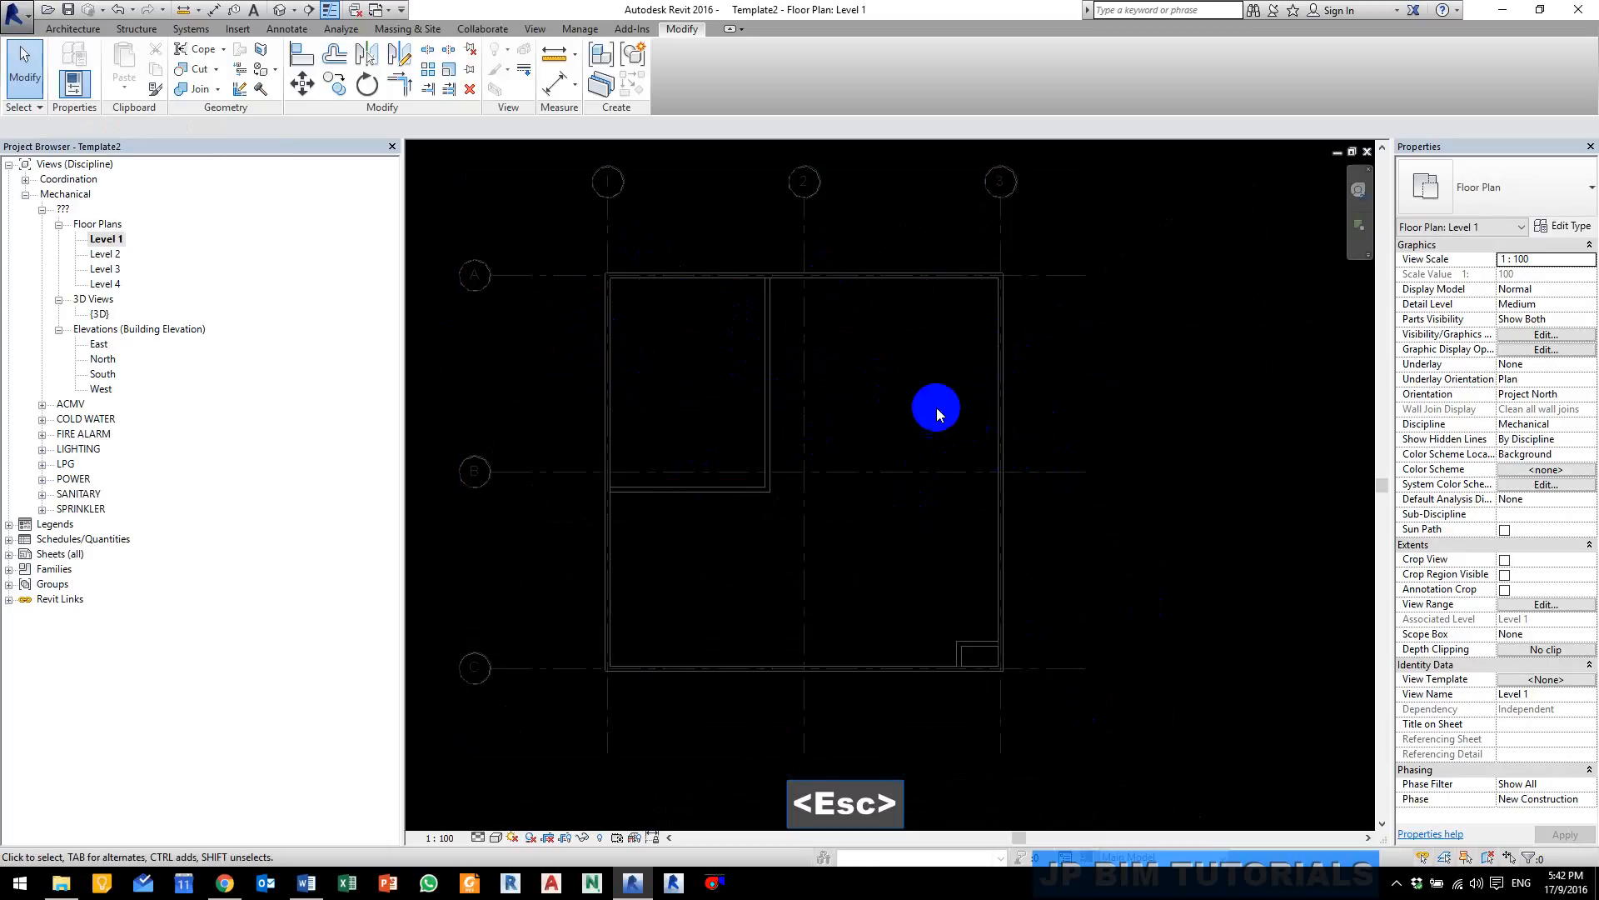
{"action": "key", "text": "ctrl+F11"}
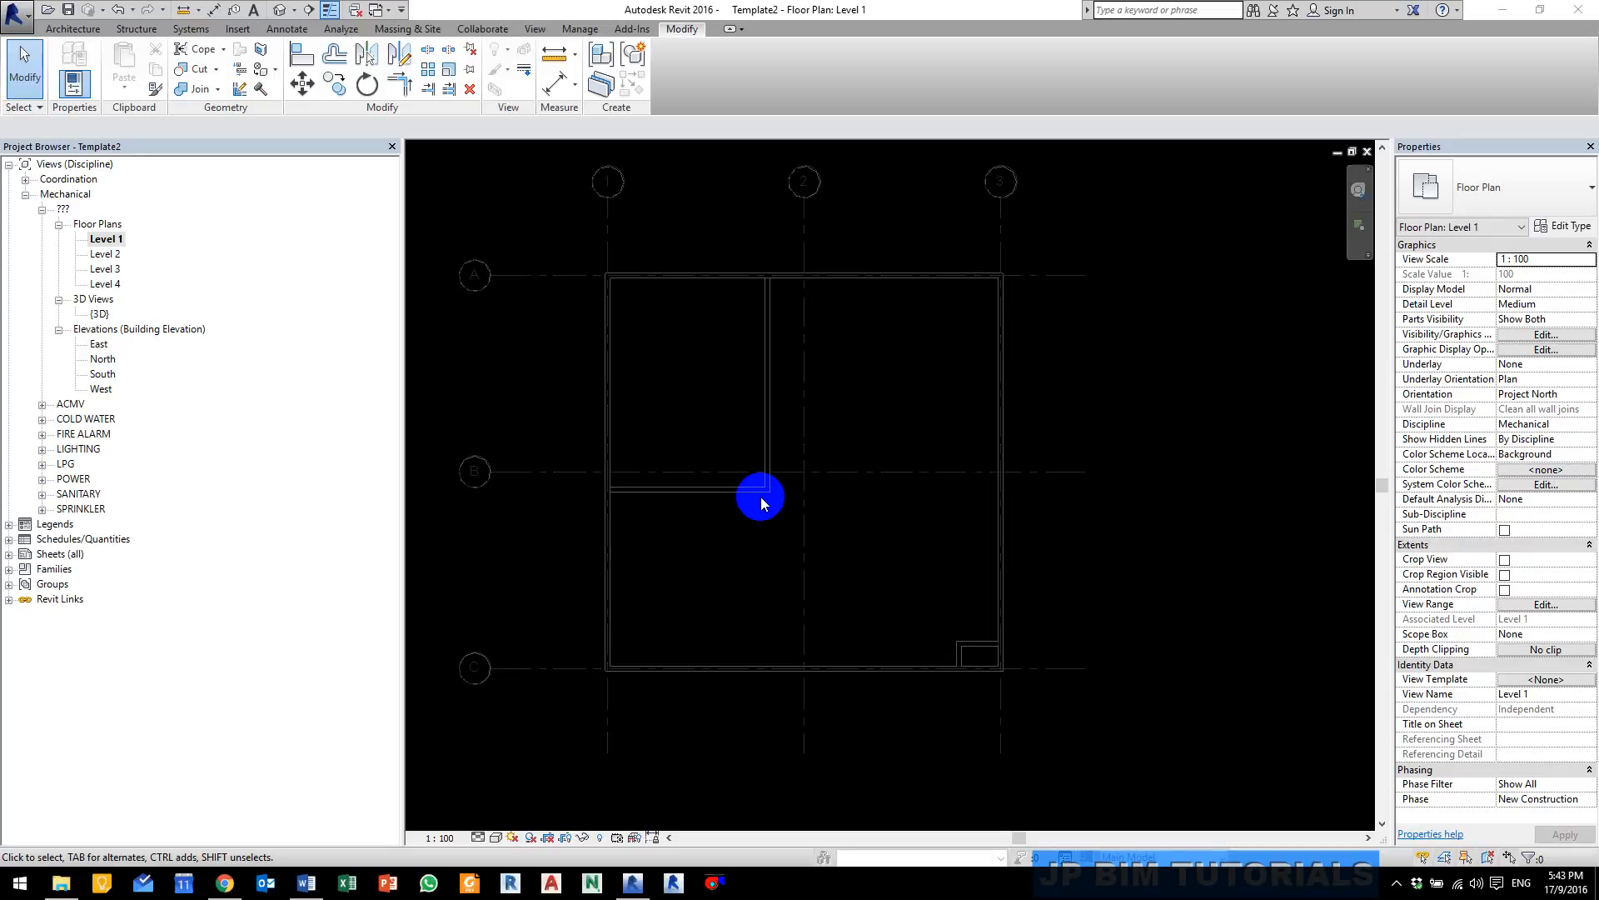
Step: Switch to File Explorer, open the Title Blocks folder in BIM Project Folder's 03 Templates, and move the window aside from the floor plan
{"action": "left_click", "coordinate": [62, 883]}
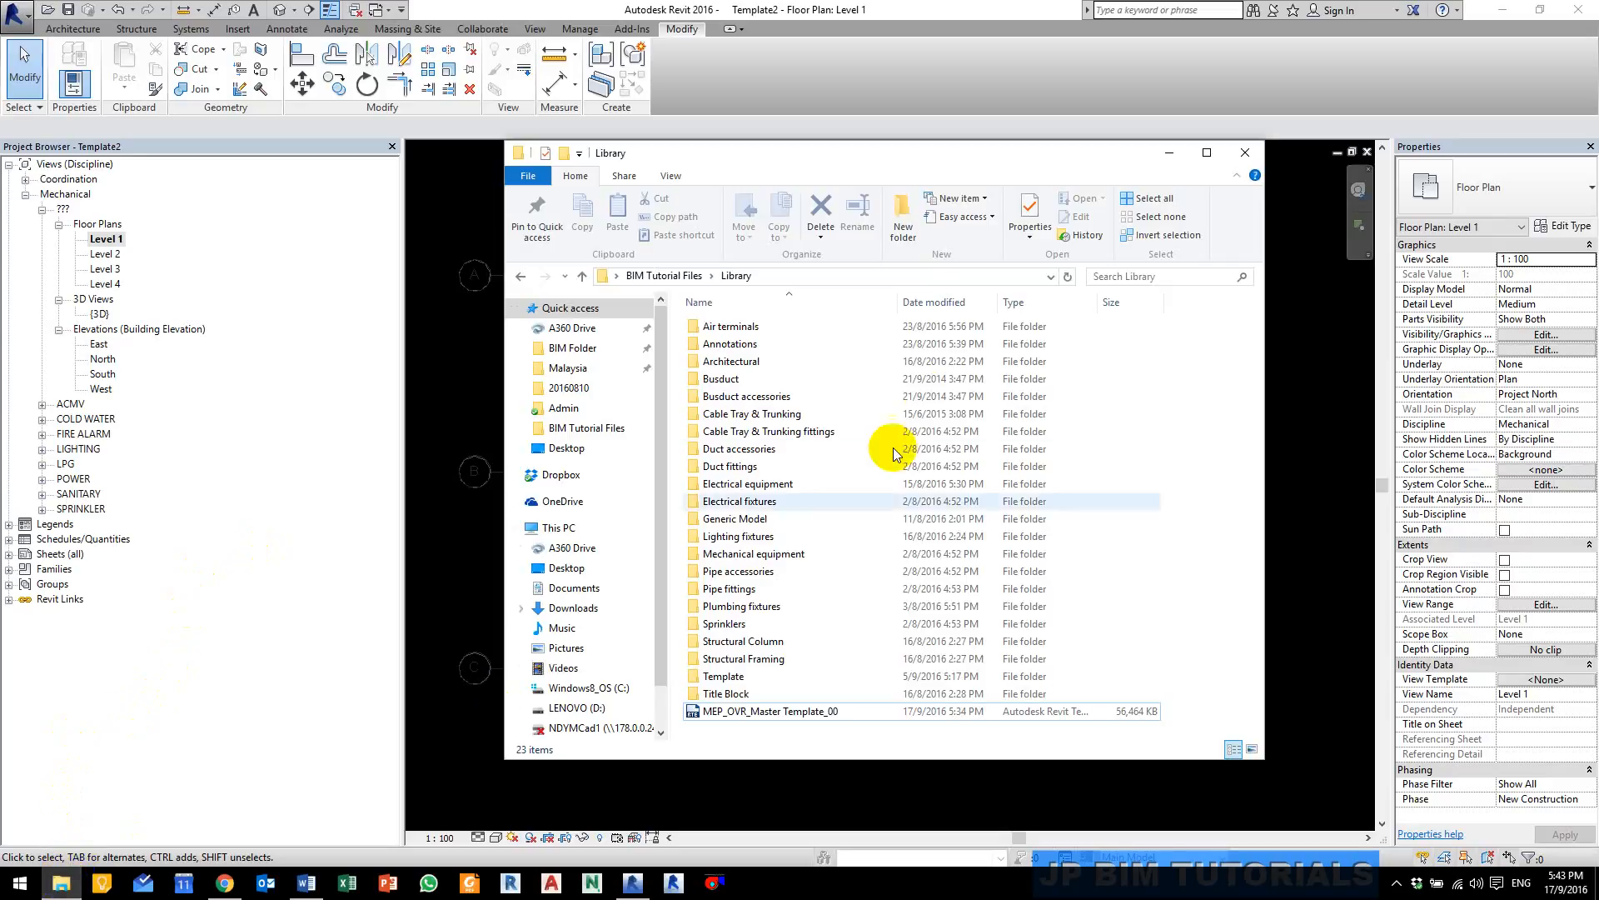
{"action": "left_click", "coordinate": [662, 282]}
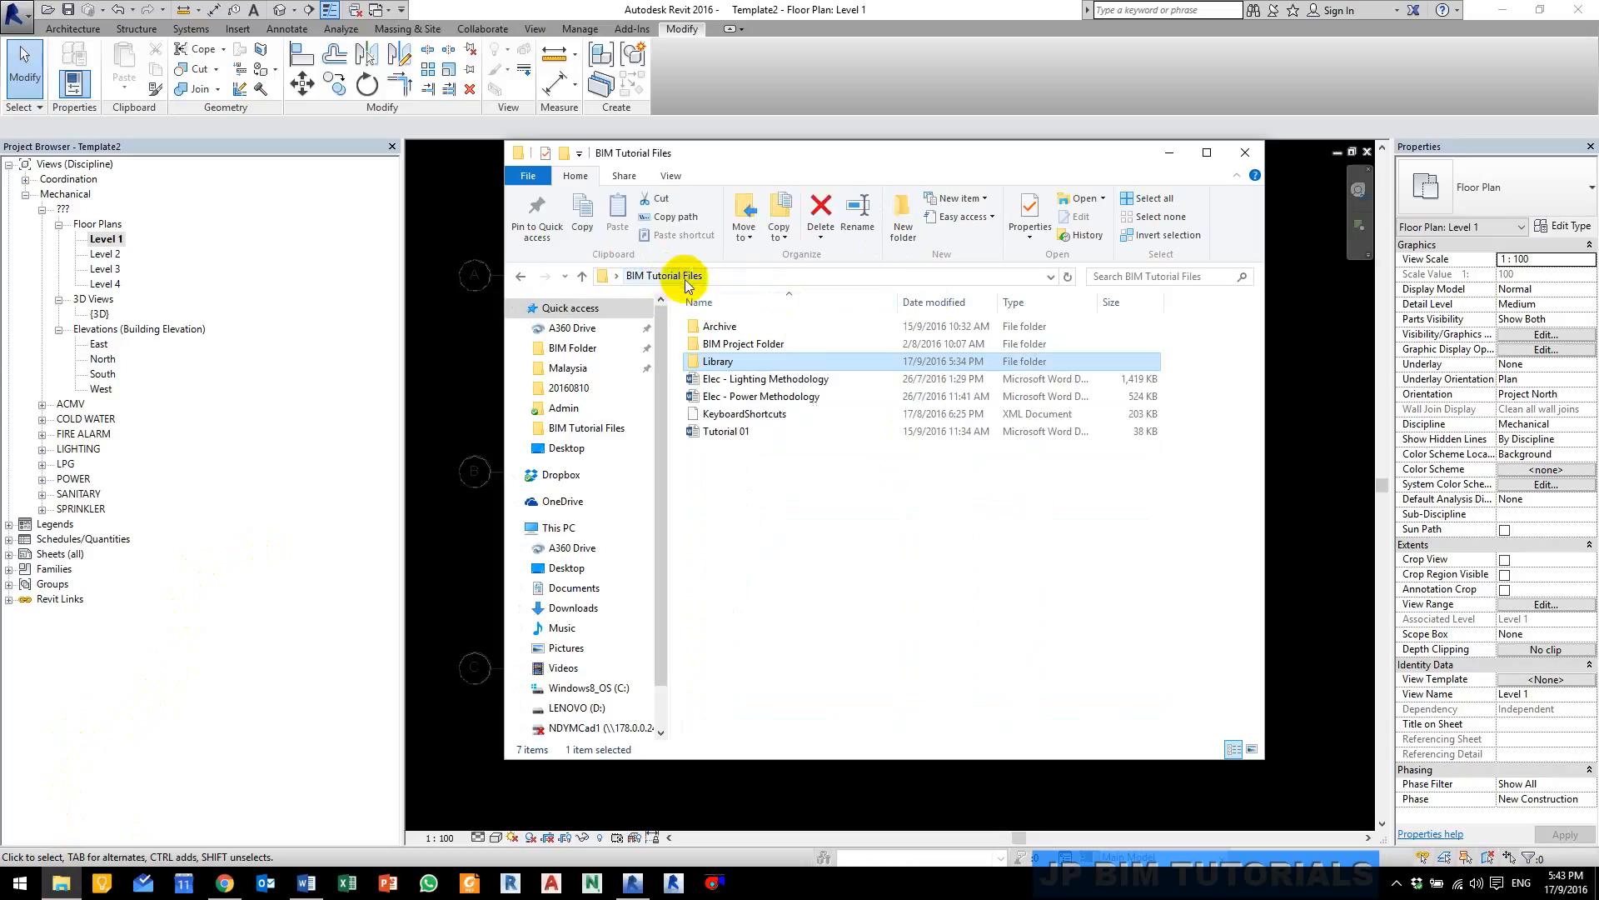
{"action": "double_click", "coordinate": [766, 347]}
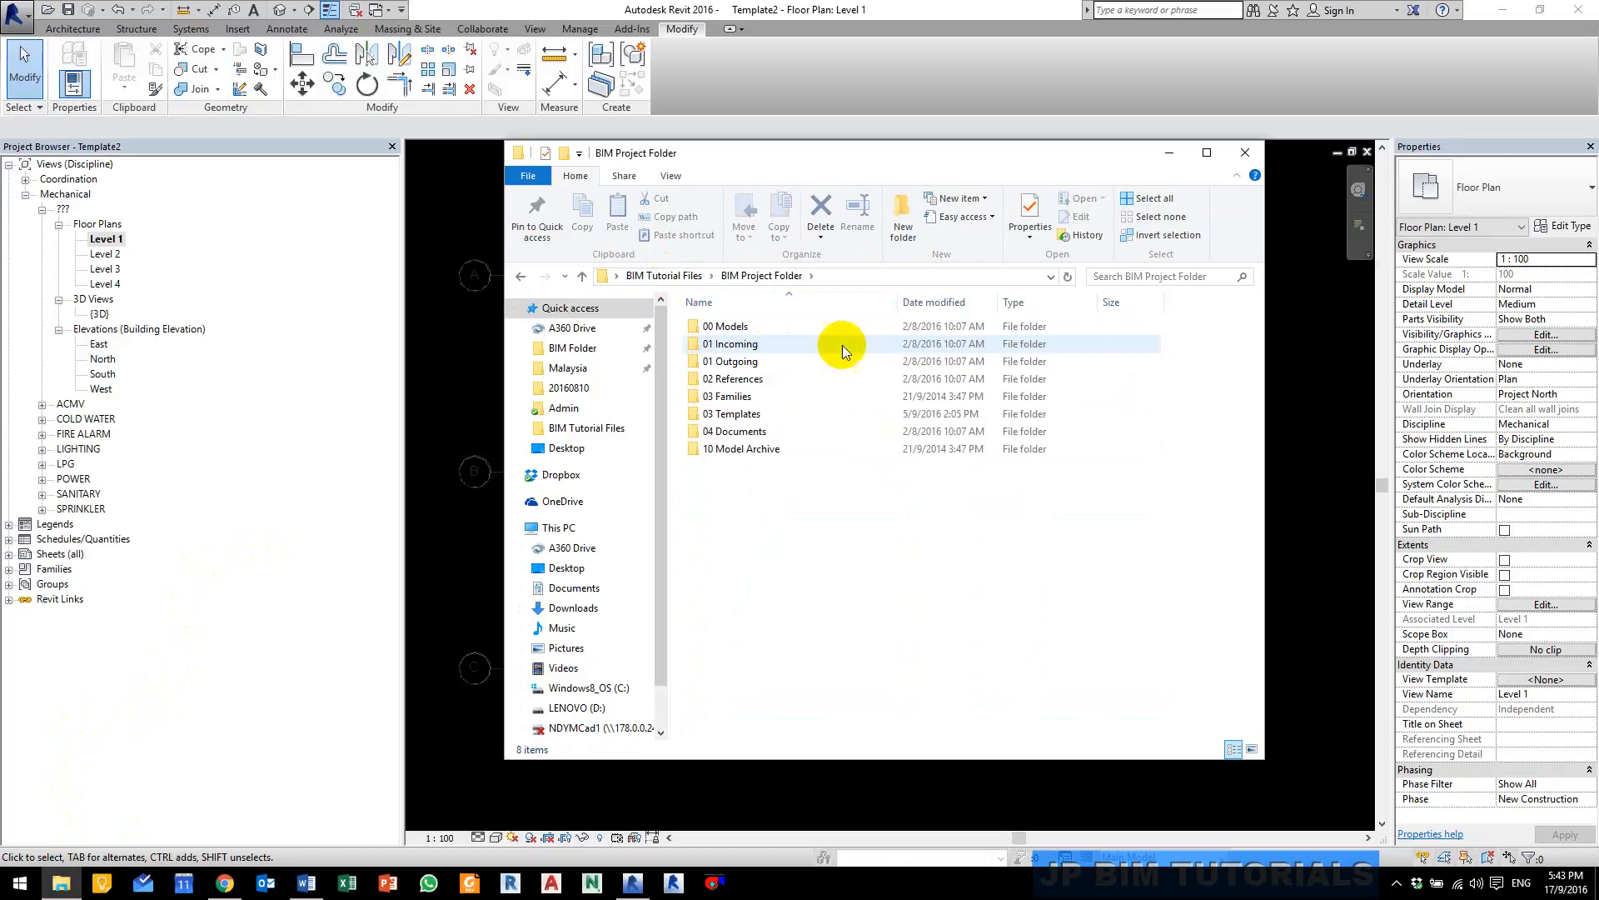
{"action": "double_click", "coordinate": [750, 415]}
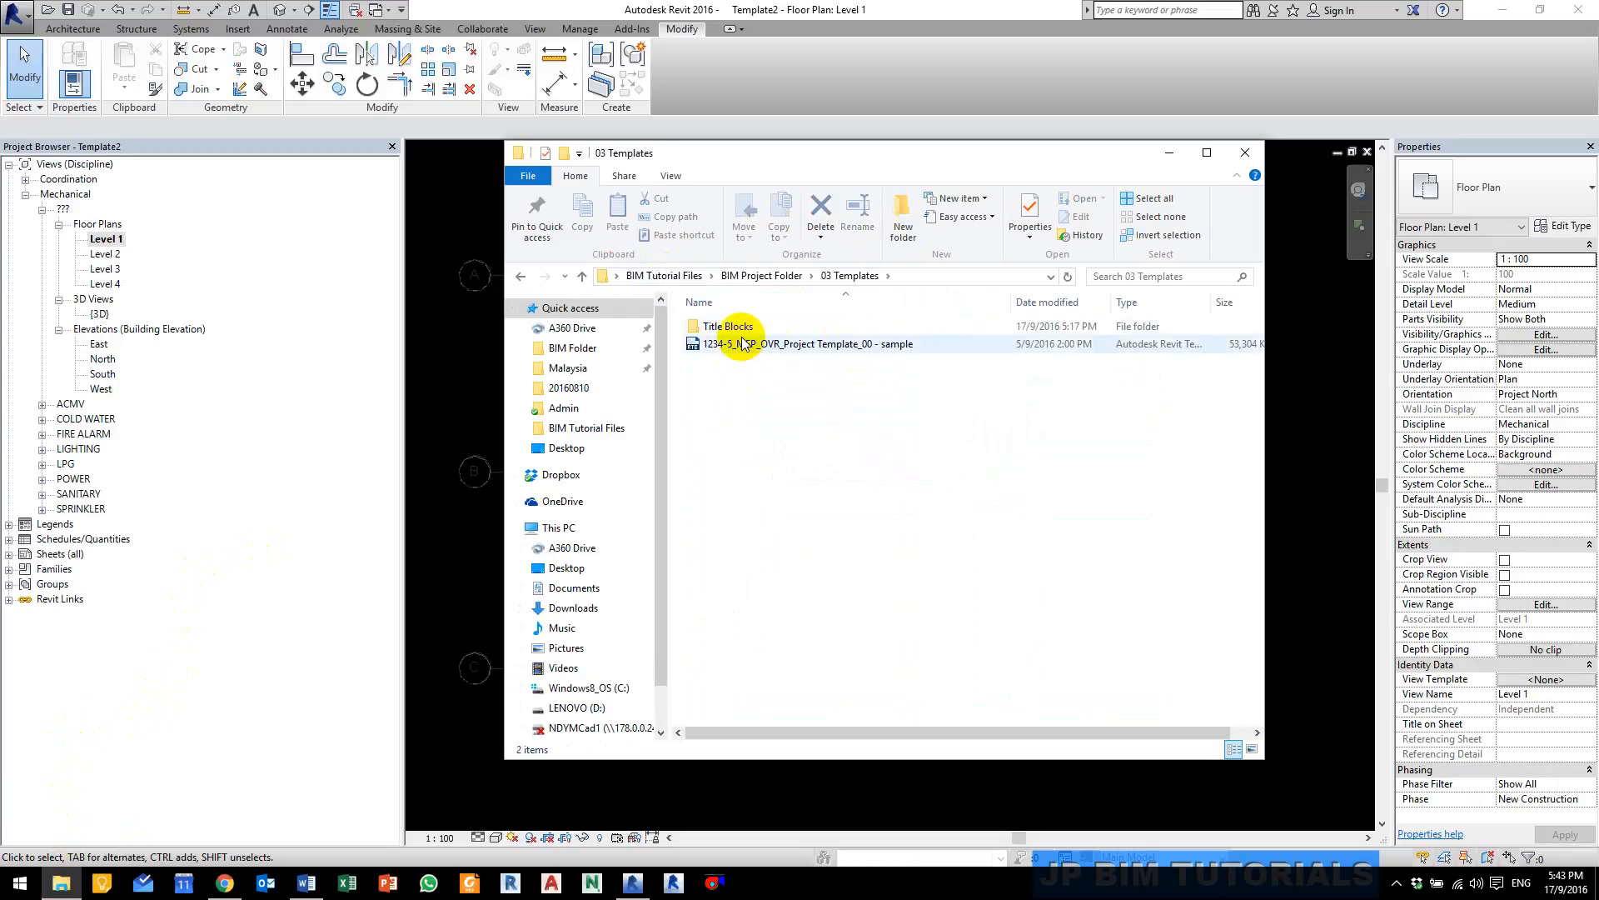
{"action": "double_click", "coordinate": [726, 326]}
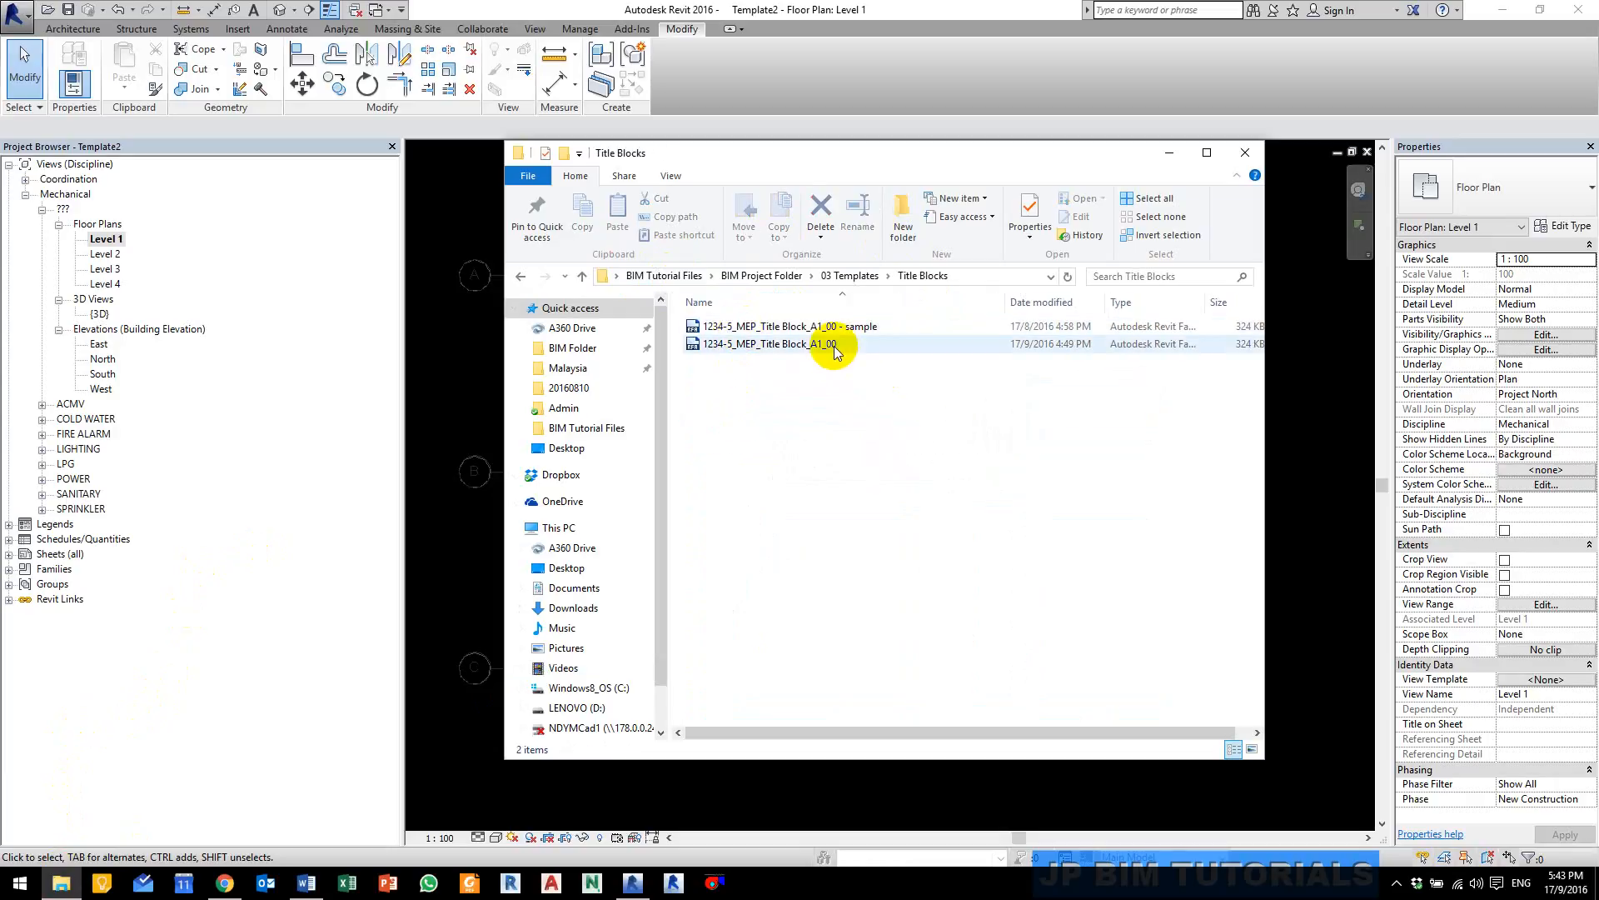
{"action": "left_click_drag", "start_coordinate": [857, 165], "coordinate": [1238, 210]}
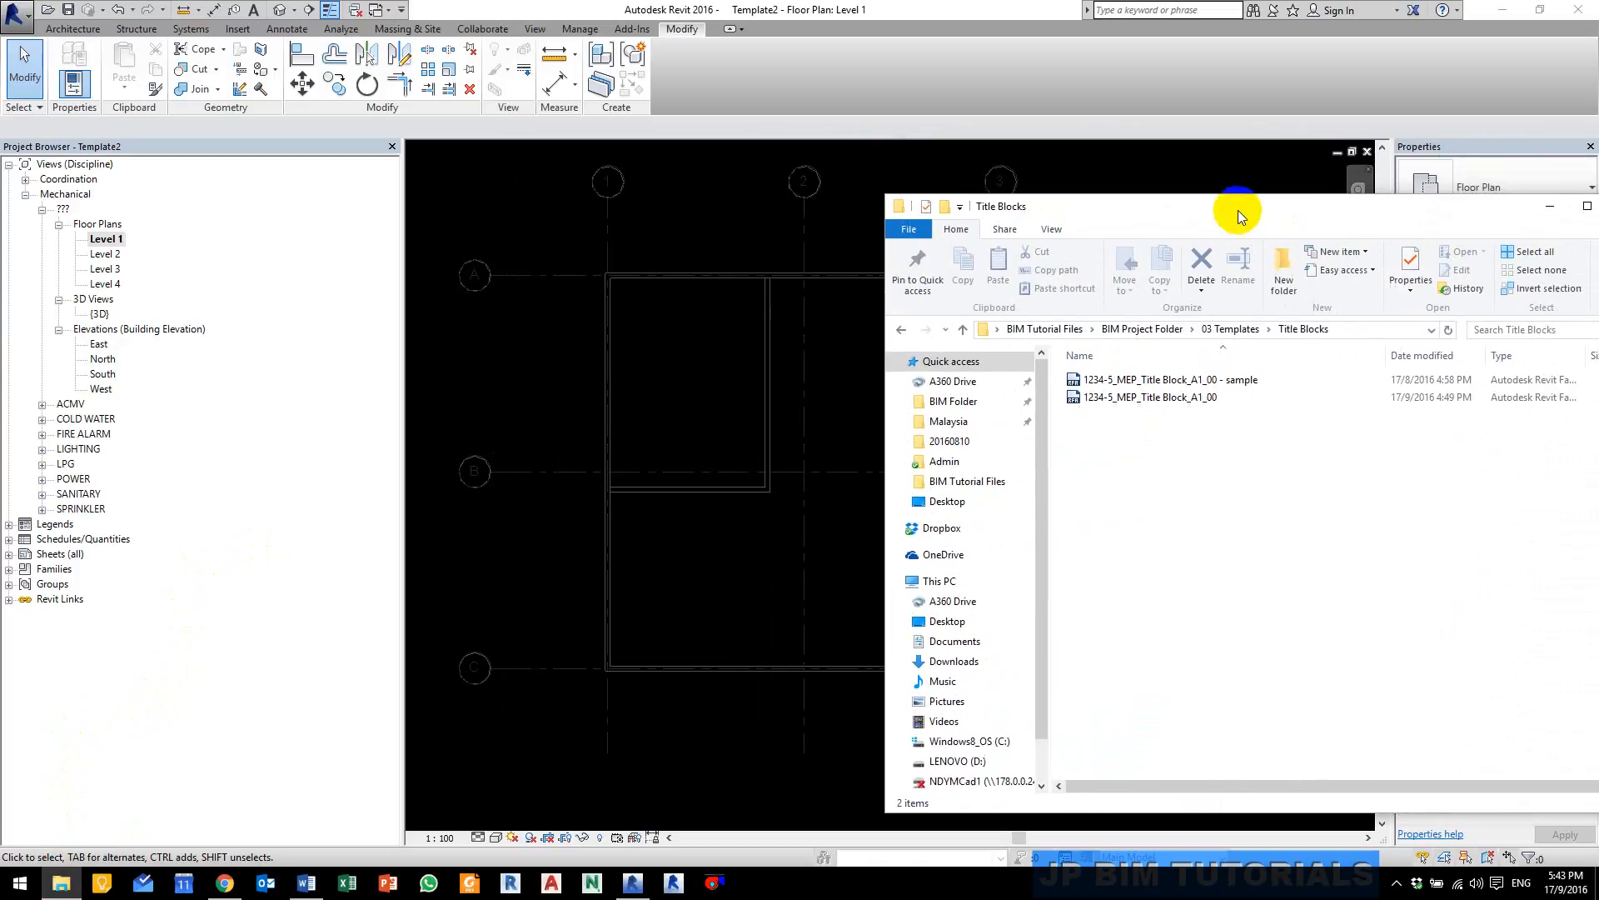
Step: Load the 1234-5_MEP_Title Block_A1_00 family from the Title Blocks folder into the project and dismiss the warning
{"action": "left_click", "coordinate": [1137, 398]}
{"action": "left_click_drag", "start_coordinate": [1137, 398], "coordinate": [635, 402]}
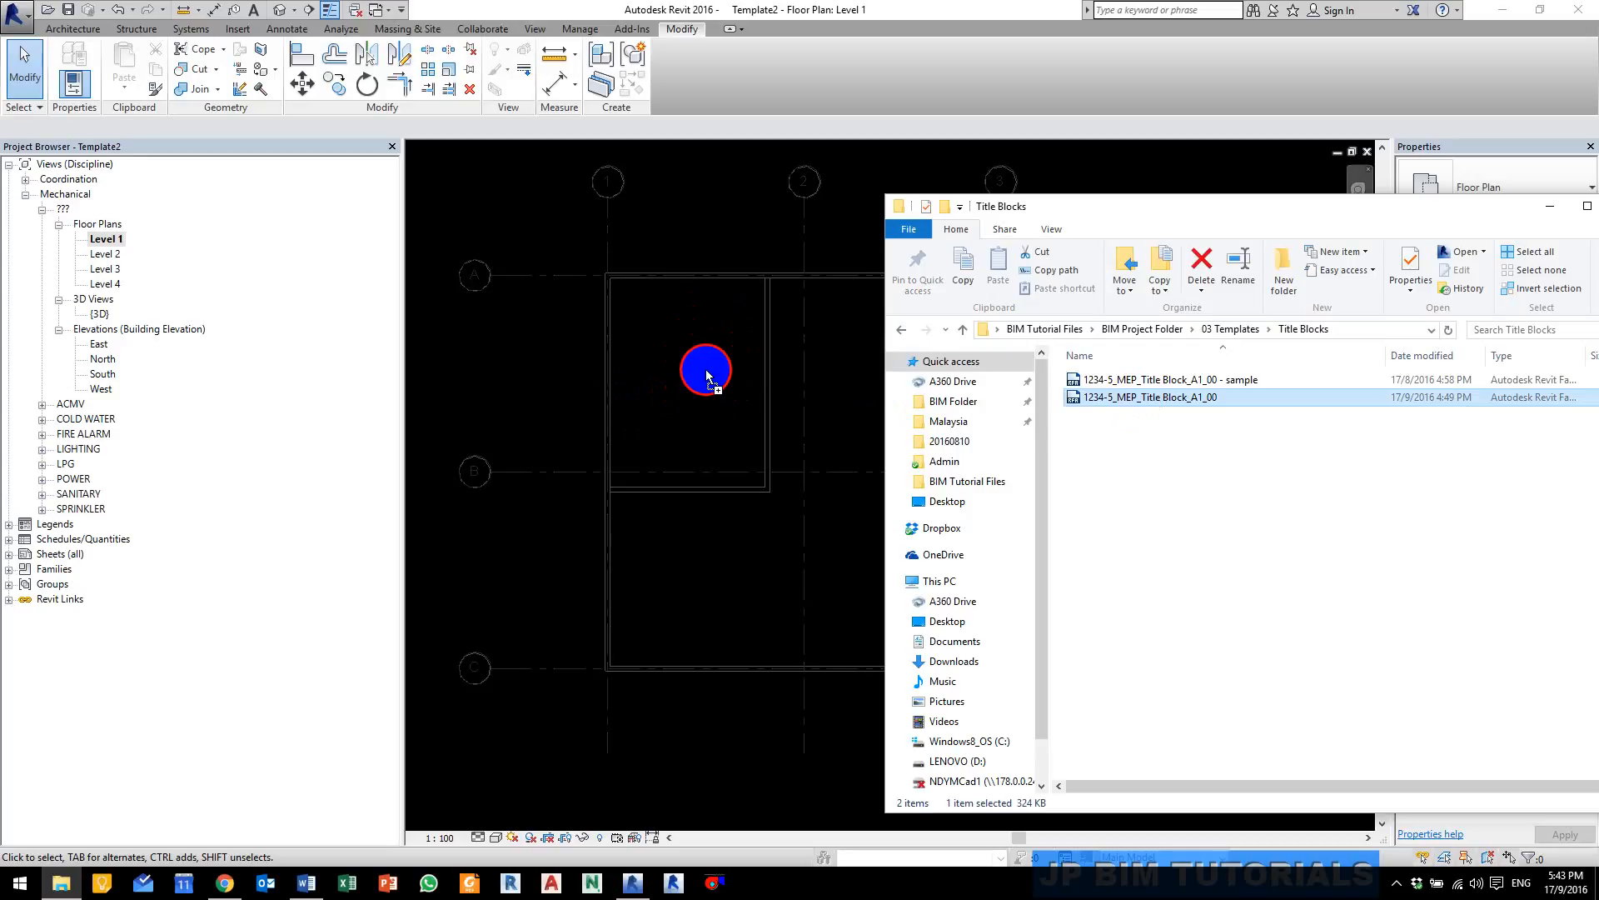
{"action": "left_click_drag", "start_coordinate": [693, 372], "coordinate": [693, 372]}
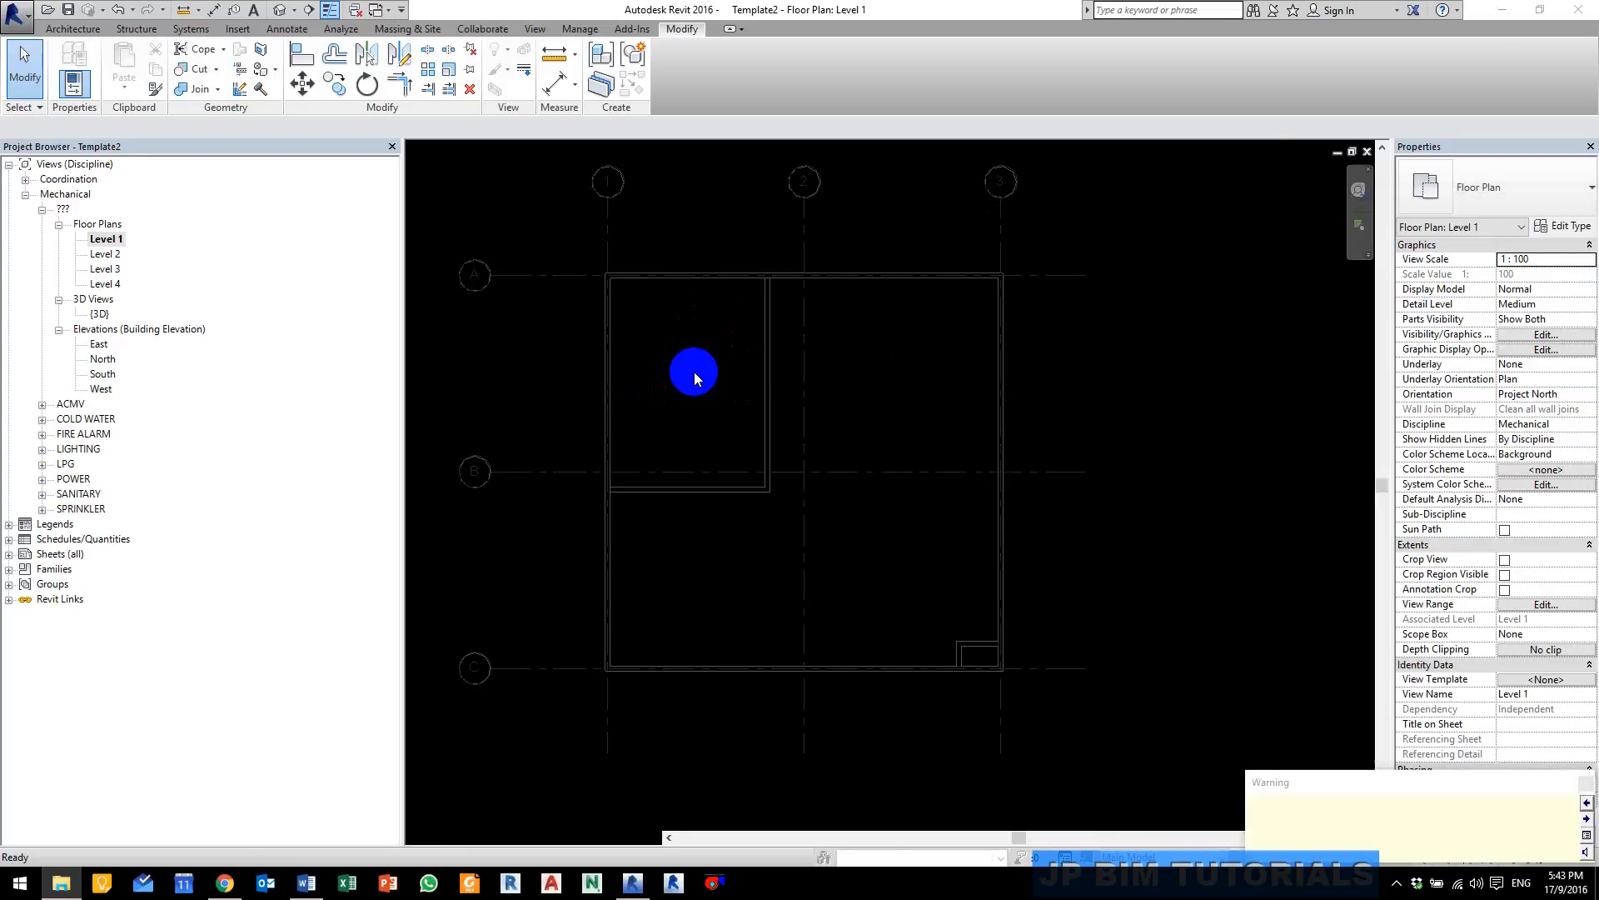
{"action": "left_click", "coordinate": [1587, 783]}
{"action": "left_click", "coordinate": [492, 340]}
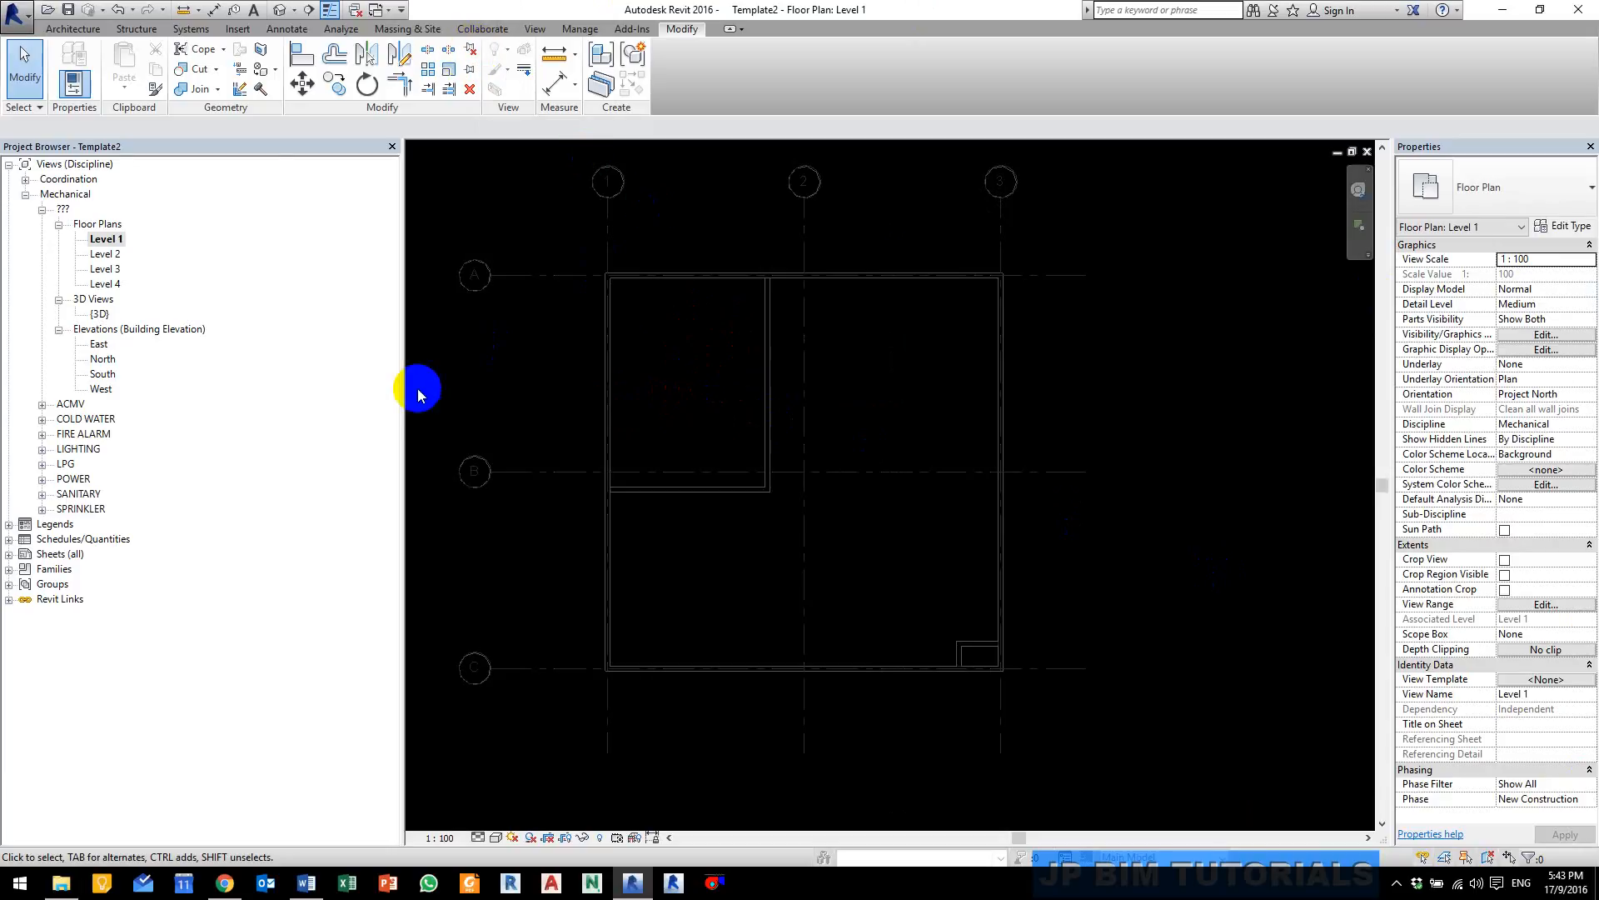
Step: Create a new sheet using the 1234-5_MEP_Title Block_A1_00 title block
{"action": "left_click", "coordinate": [9, 556]}
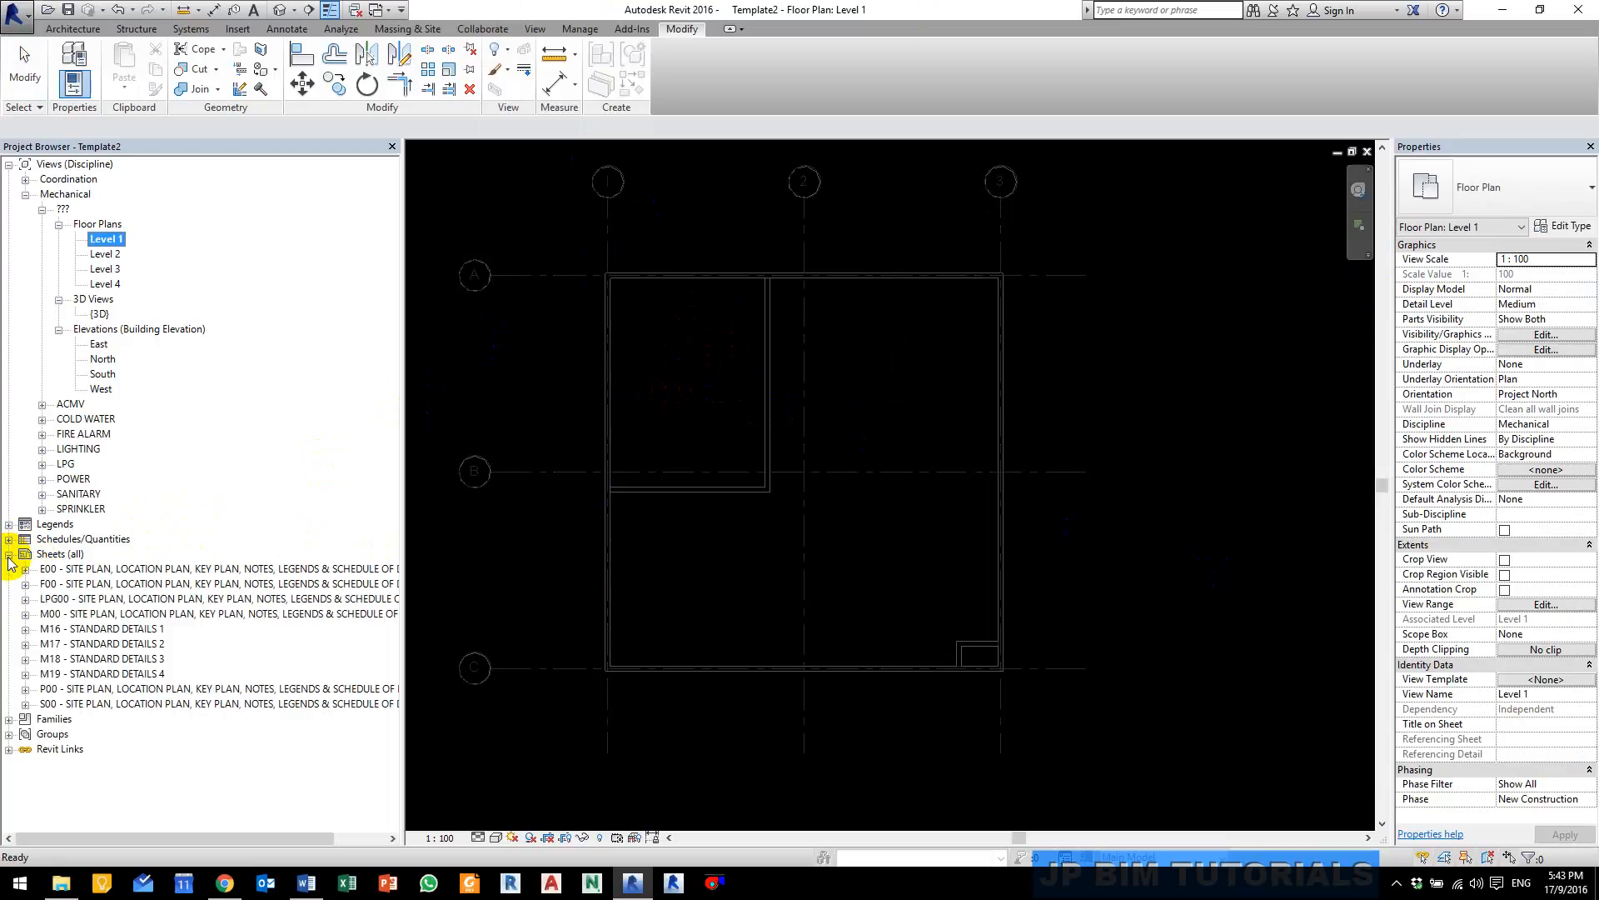
{"action": "right_click", "coordinate": [59, 555]}
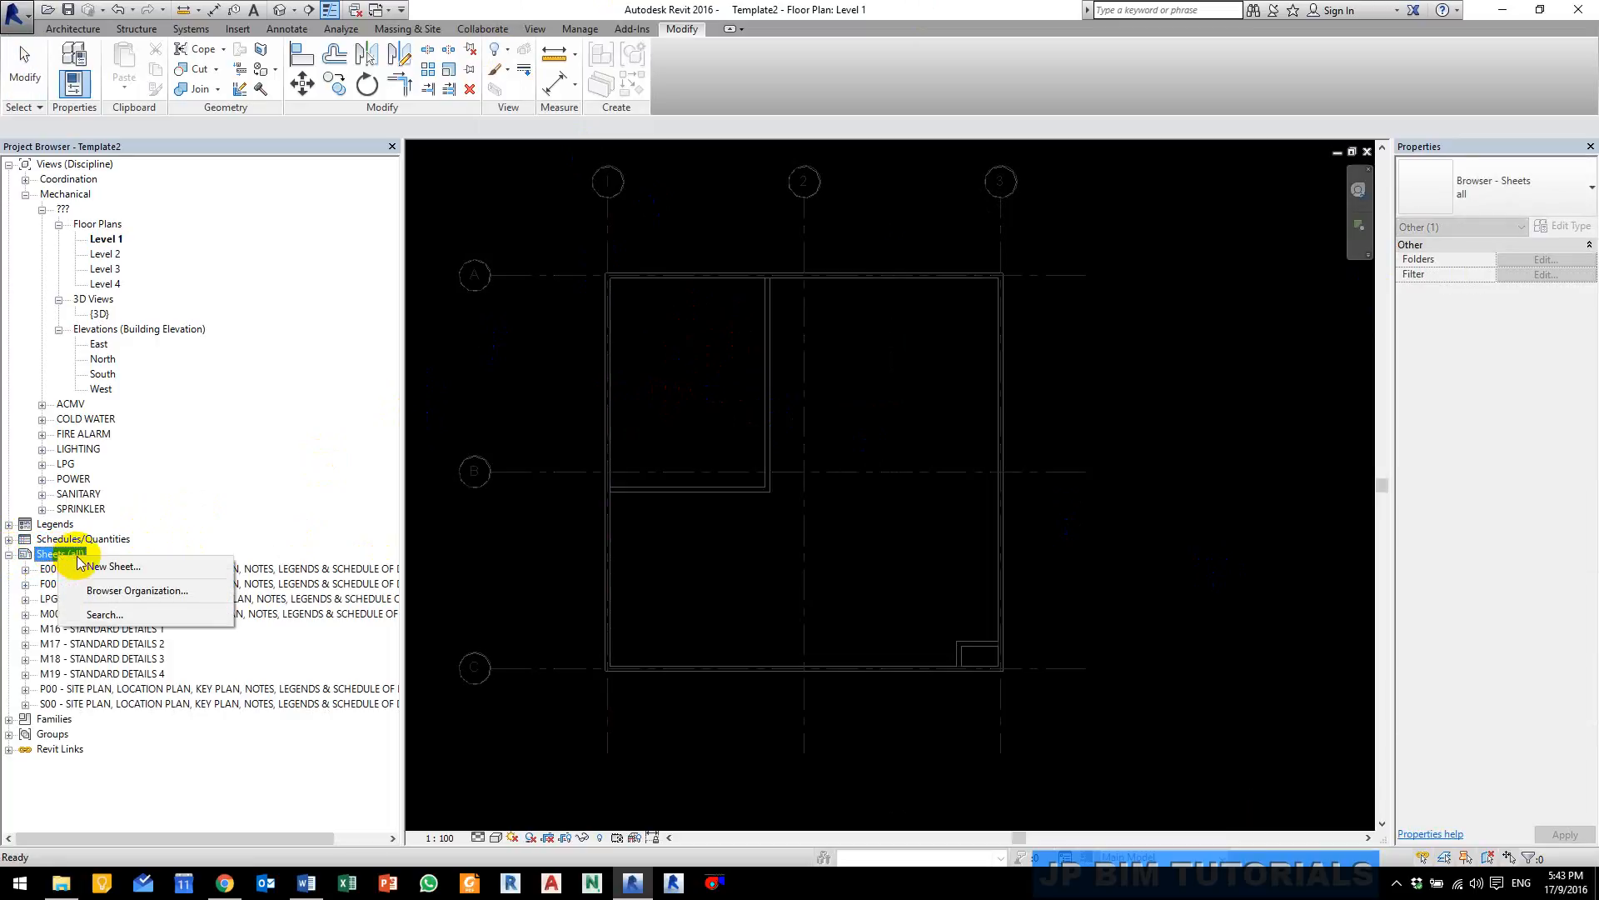
{"action": "left_click", "coordinate": [112, 567]}
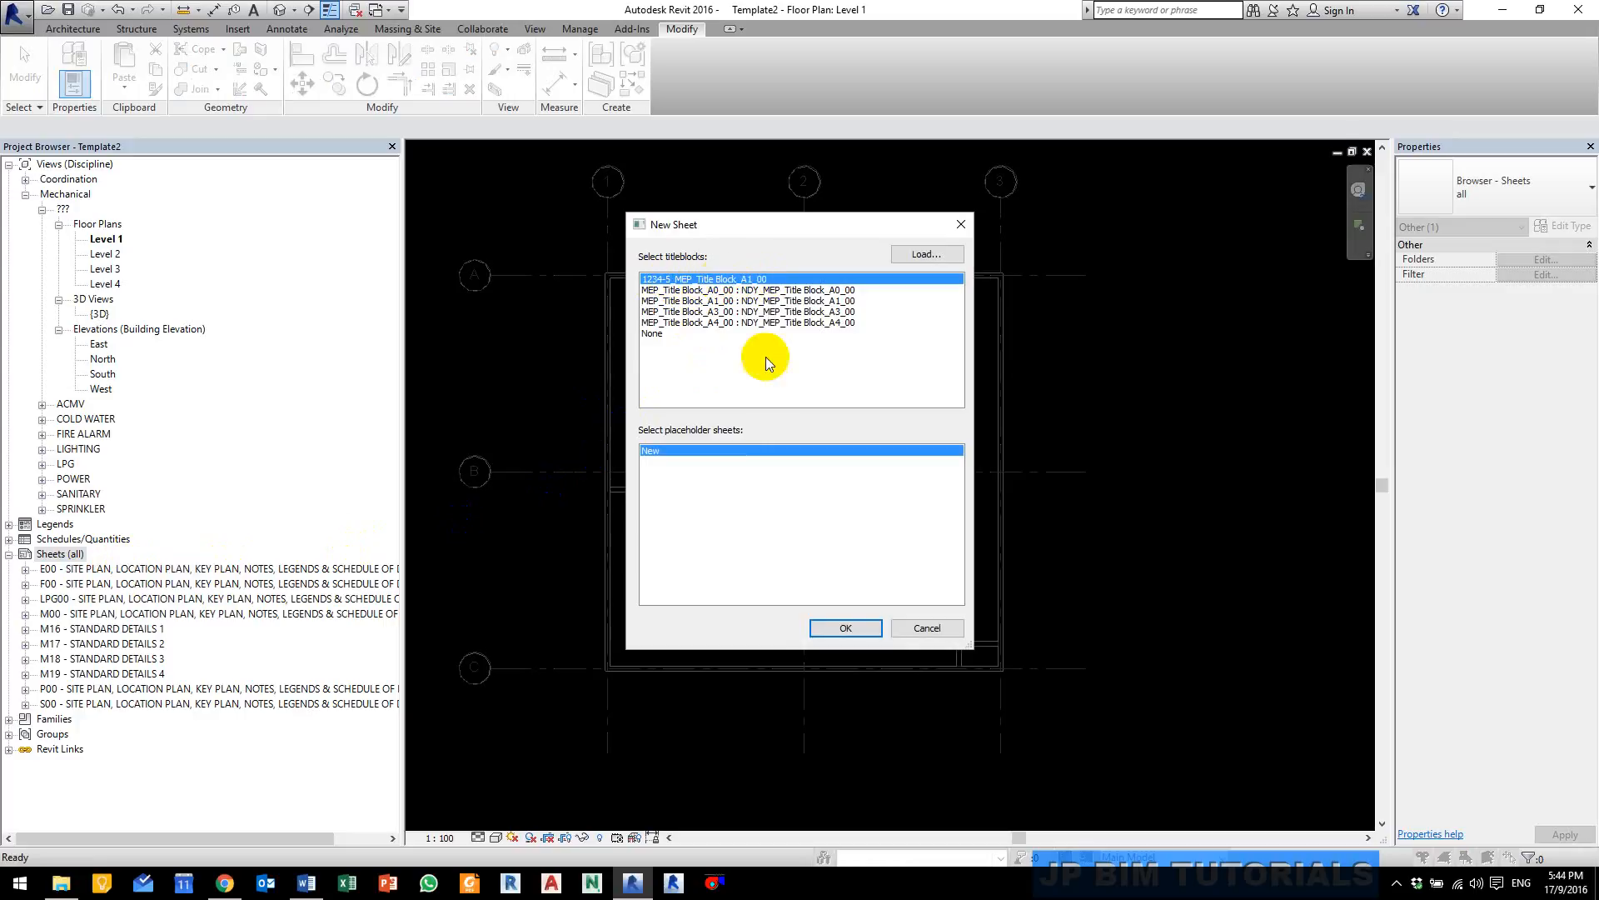
{"action": "left_click", "coordinate": [851, 630]}
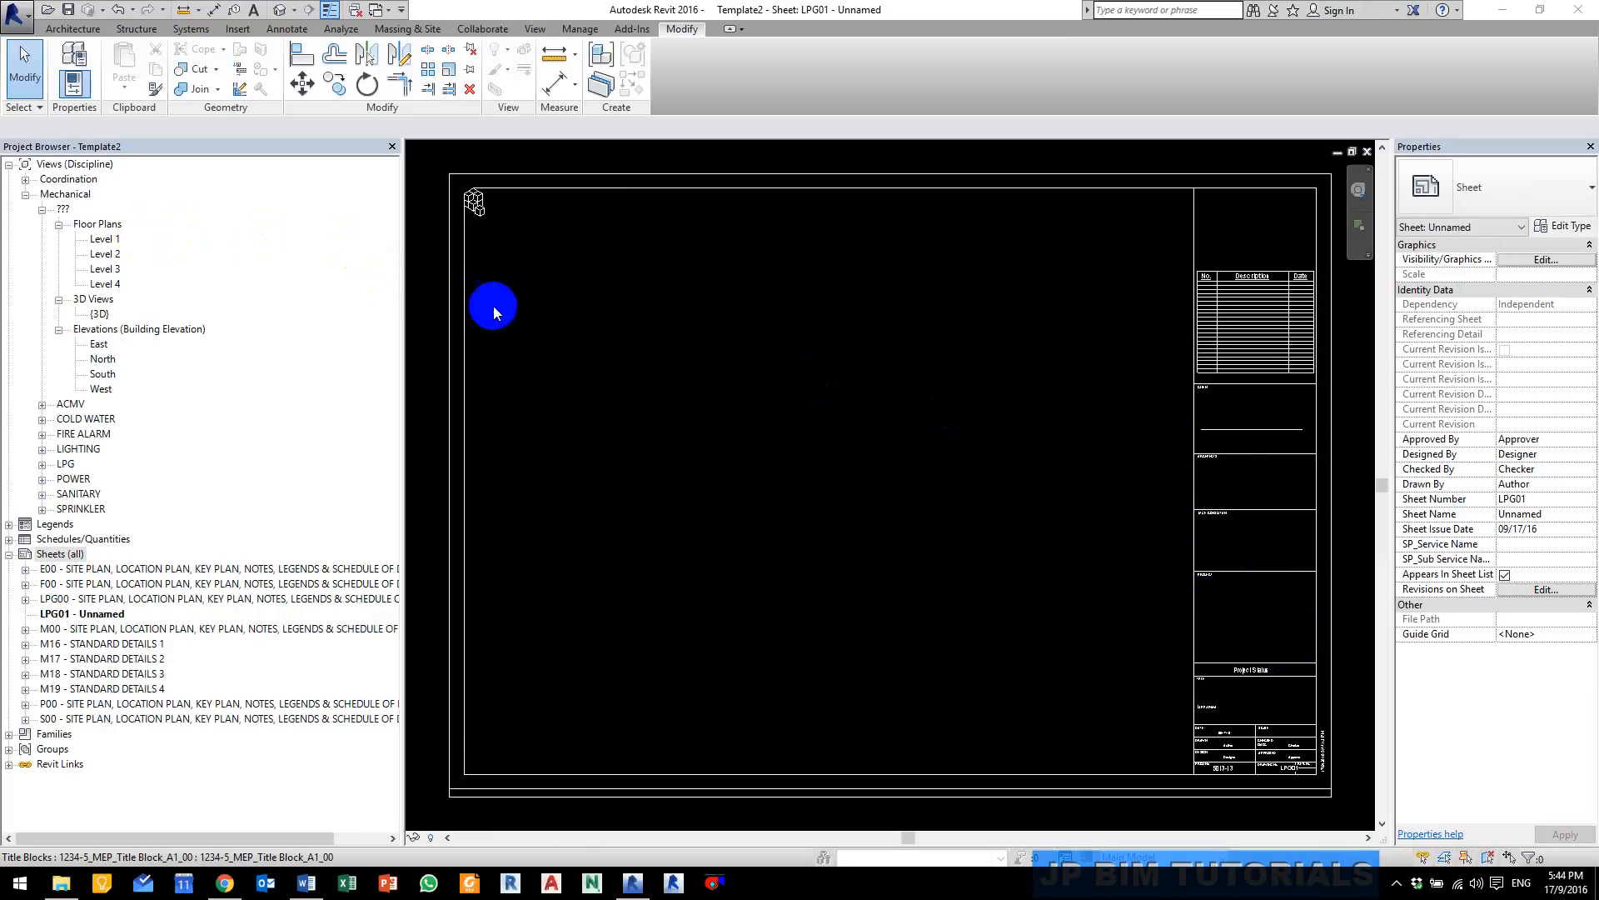
Step: Place the Level 1 floor plan as a viewport on sheet LPG01, beside the title block
{"action": "left_click", "coordinate": [105, 240]}
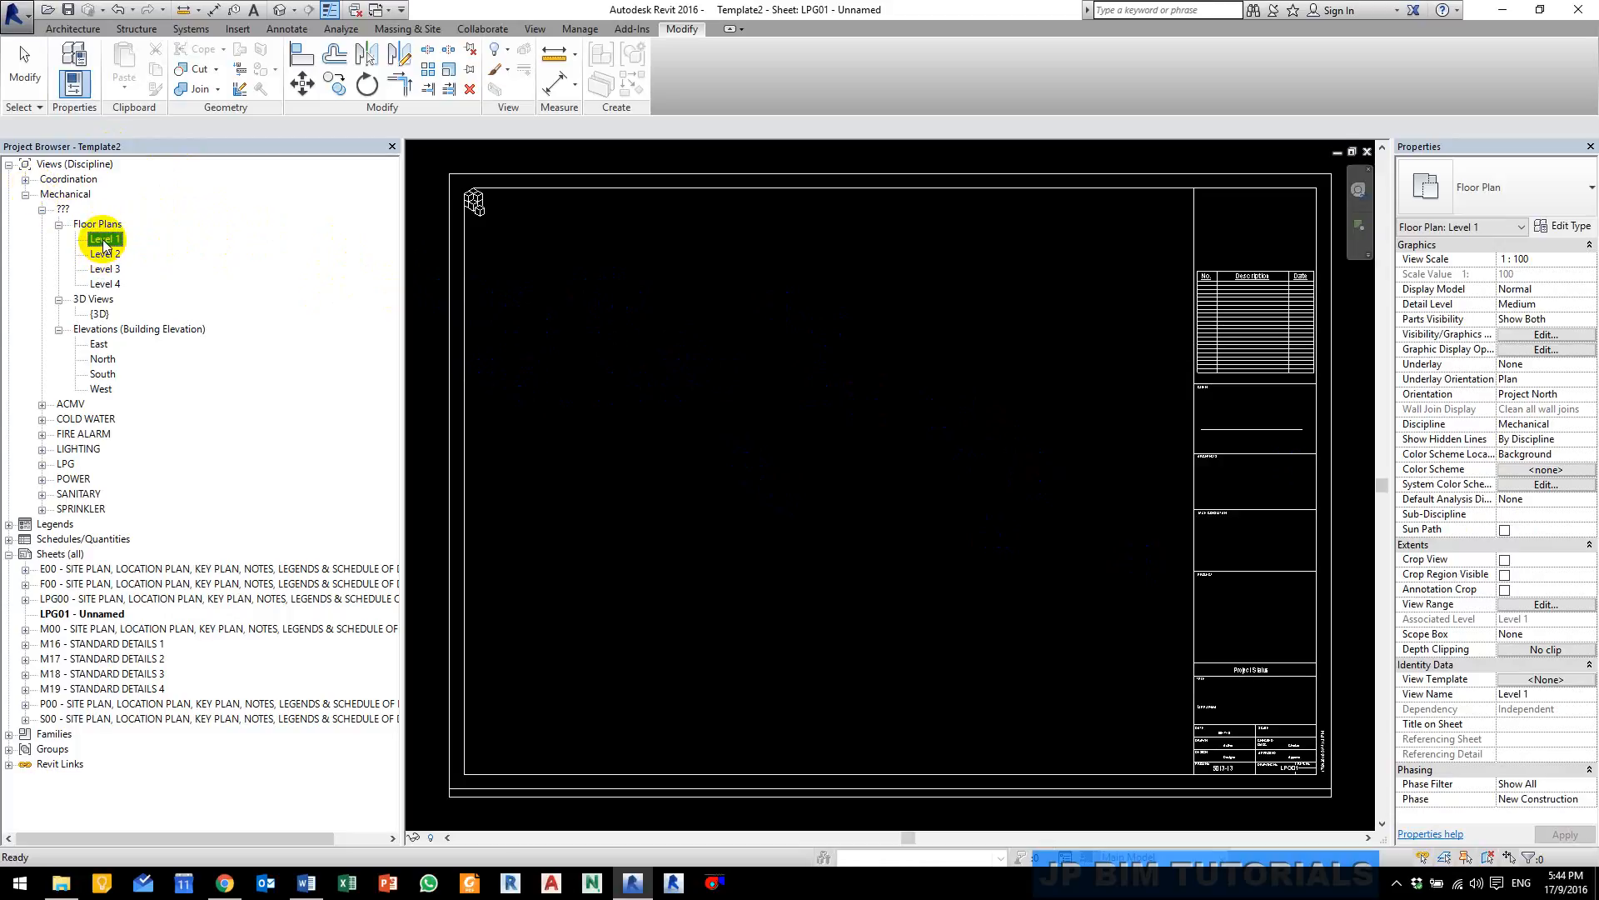
{"action": "left_click_drag", "start_coordinate": [104, 243], "coordinate": [846, 448]}
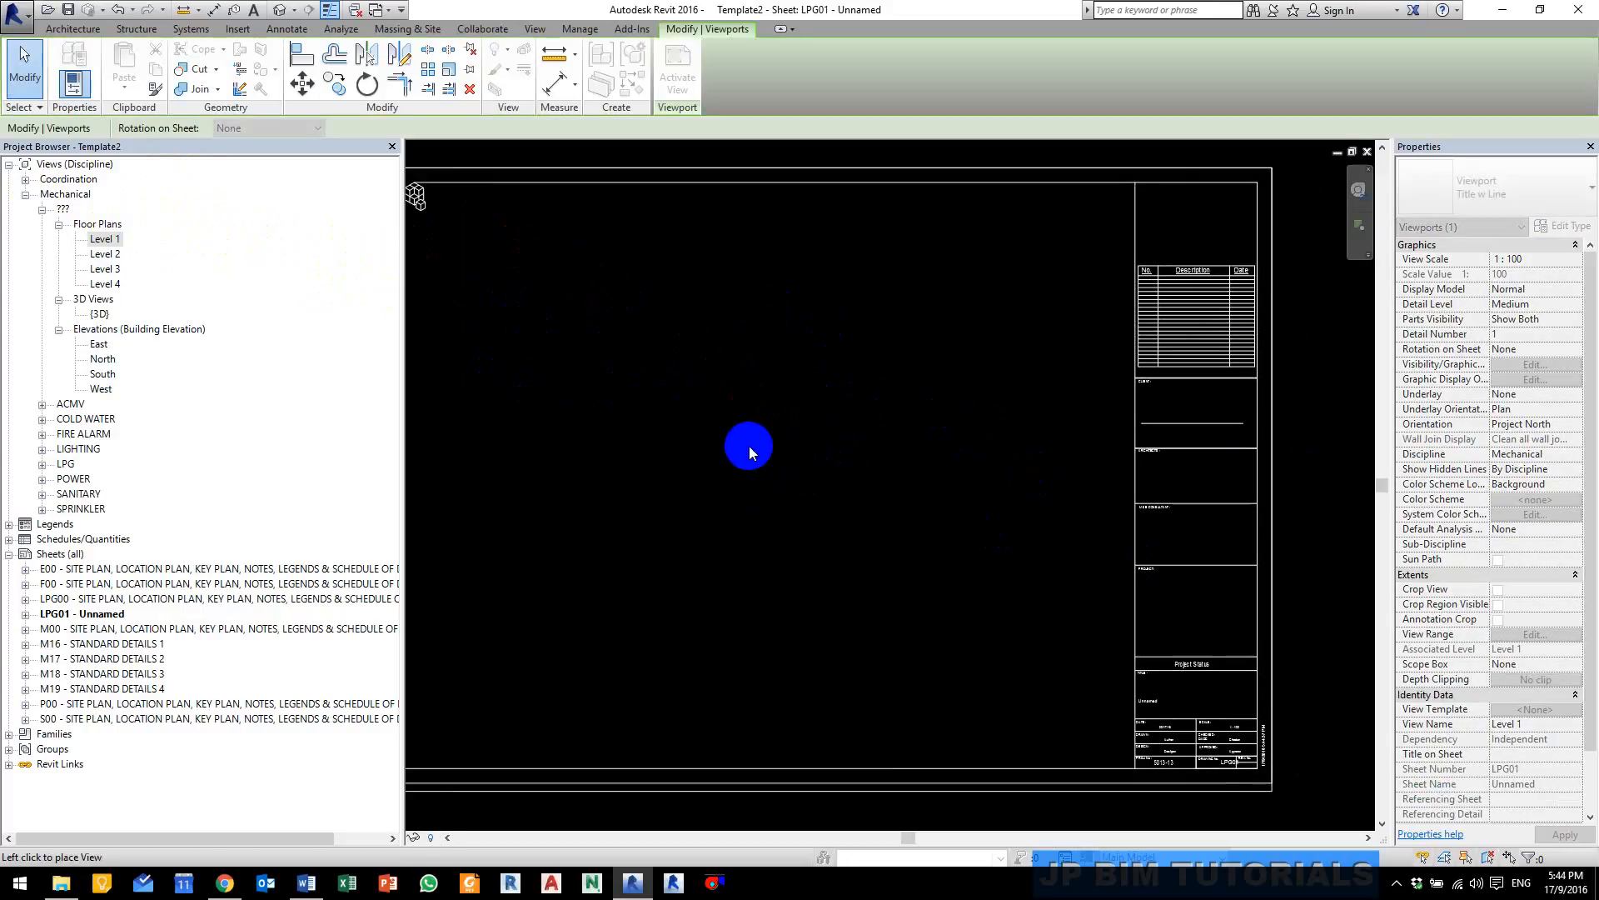
{"action": "scroll", "coordinate": [761, 448], "scroll_direction": "down", "scroll_amount": 7}
{"action": "scroll", "coordinate": [799, 441], "scroll_direction": "up", "scroll_amount": 1}
{"action": "left_click", "coordinate": [1015, 442]}
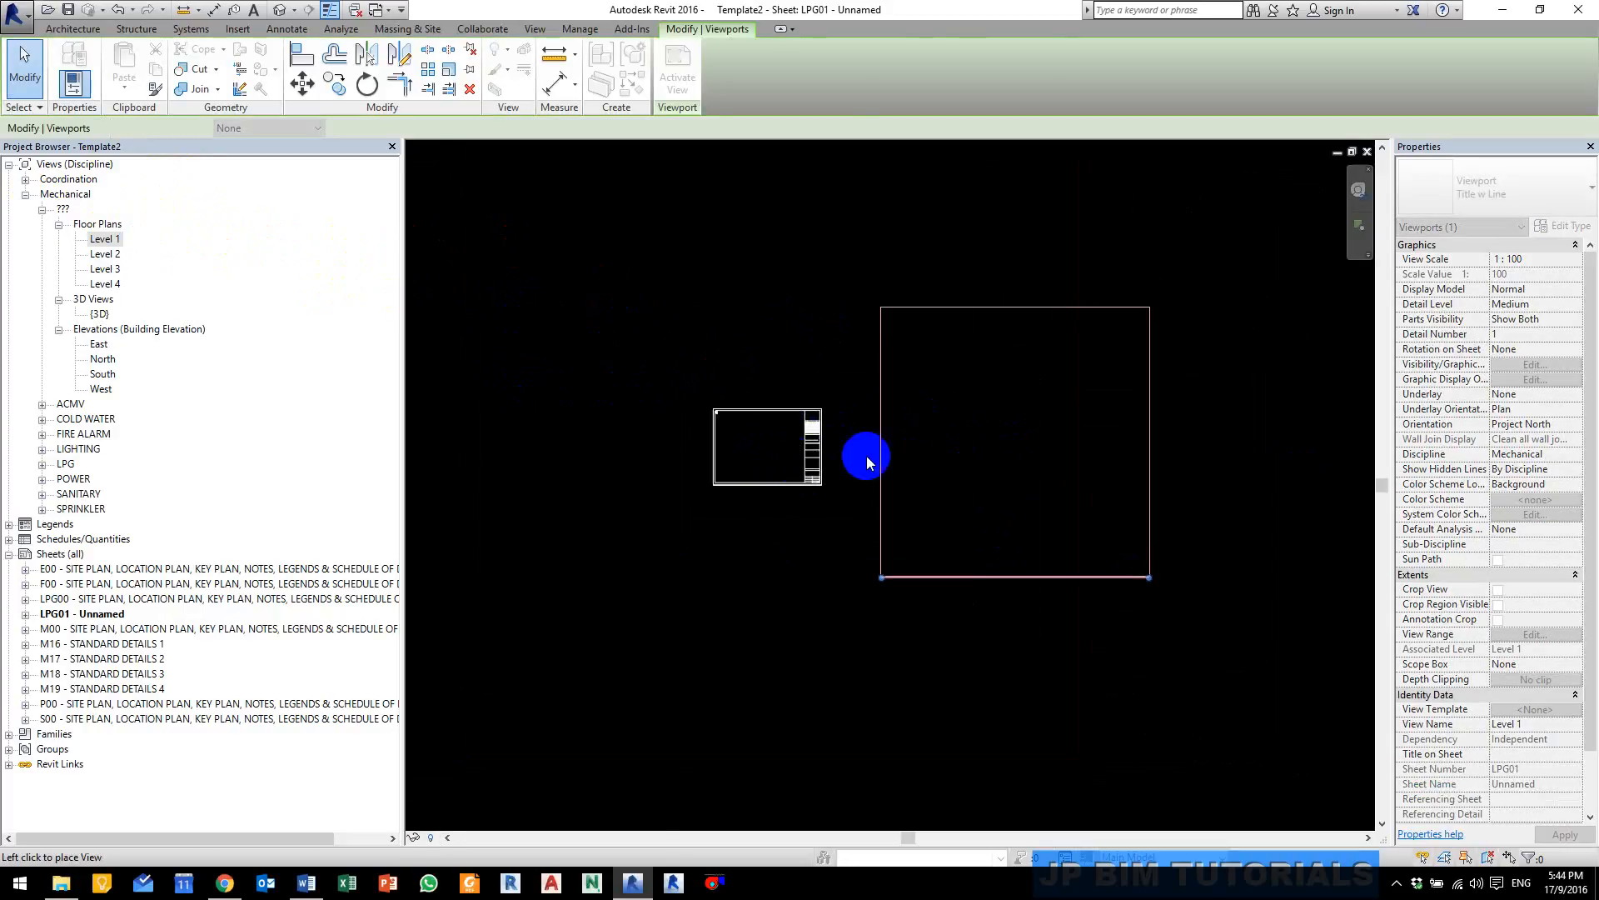
{"action": "left_click", "coordinate": [1012, 451]}
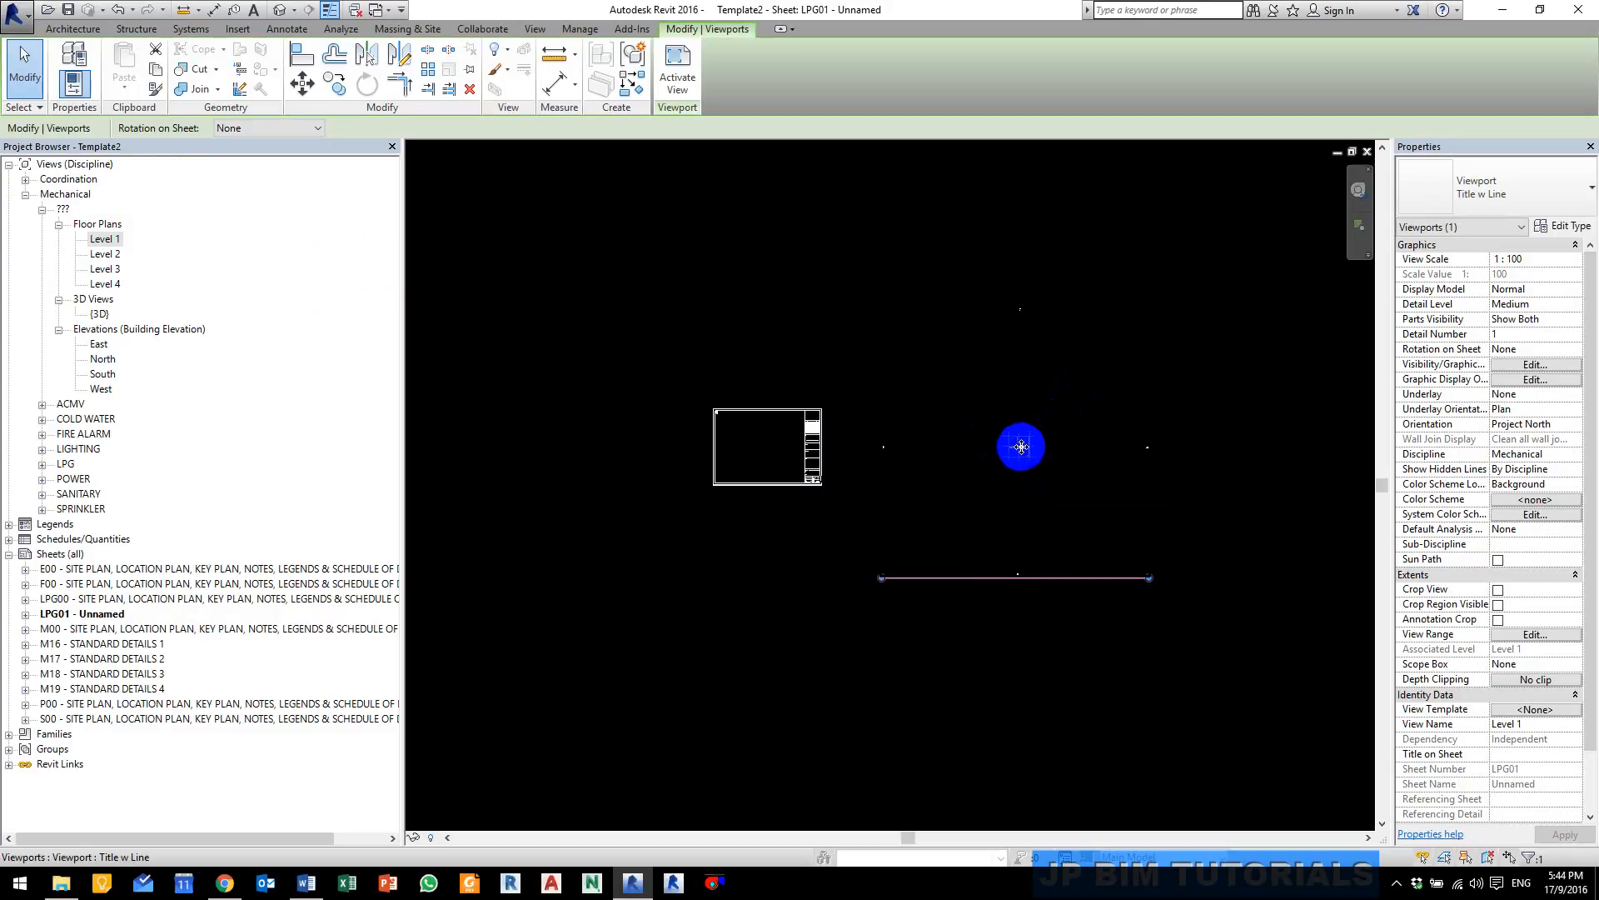
Step: Move the Level 1 viewport so that its floor plan sits inside the title block's drawing area
{"action": "mouse_move", "coordinate": [1023, 447]}
{"action": "left_mouse_down"}
{"action": "mouse_move", "coordinate": [762, 458]}
{"action": "mouse_move", "coordinate": [1016, 449]}
{"action": "left_mouse_up"}
{"action": "scroll", "coordinate": [1013, 450], "scroll_direction": "up", "scroll_amount": 3}
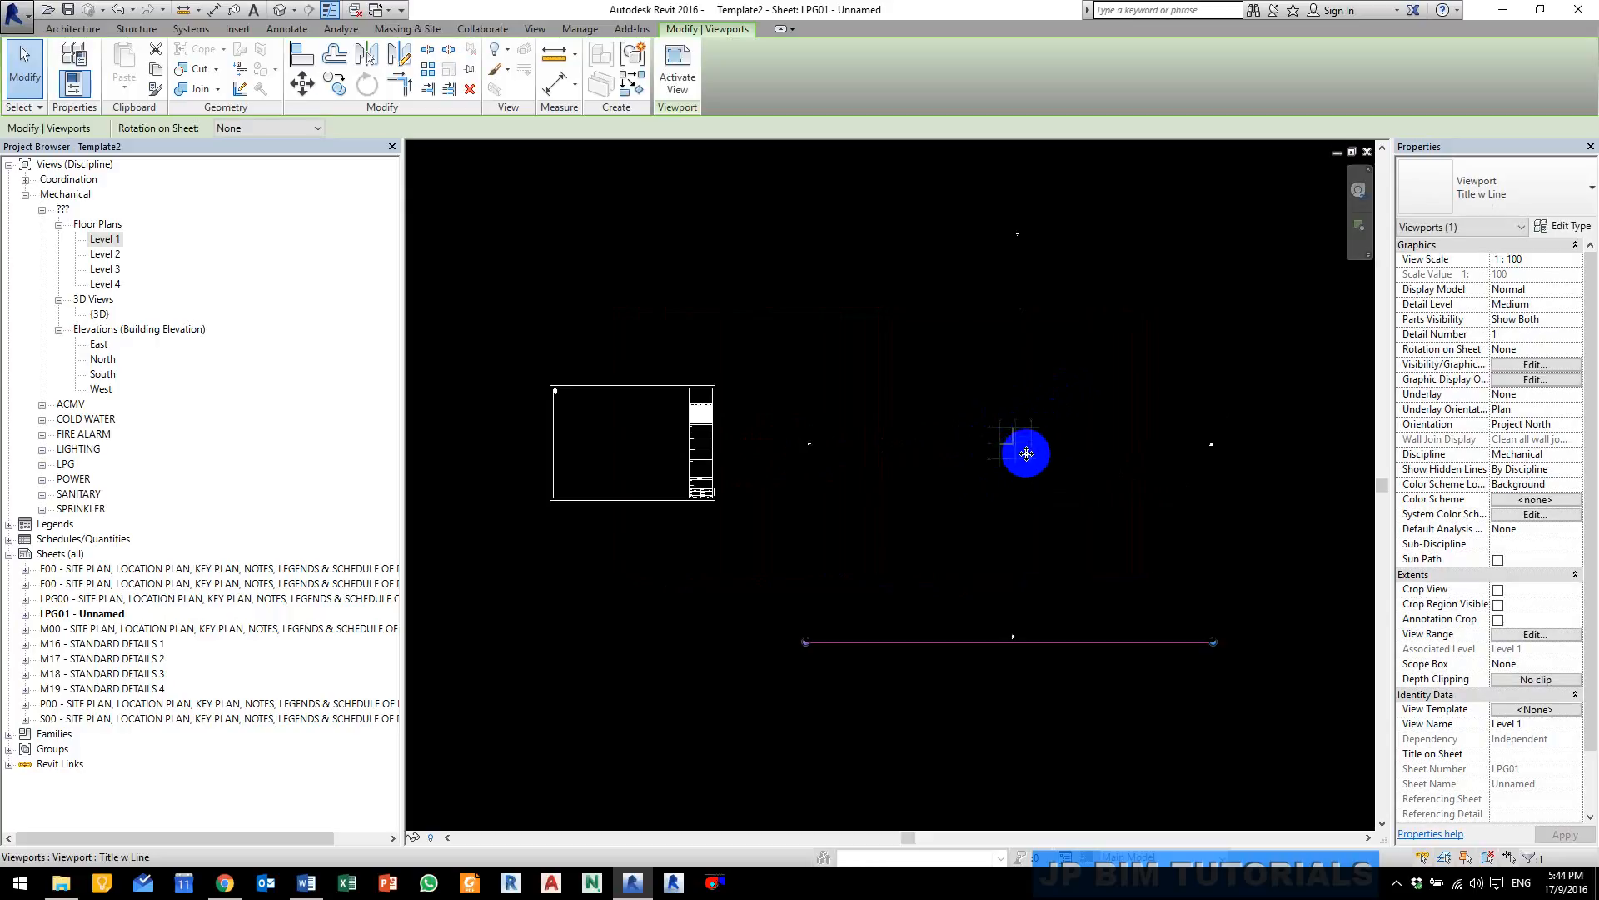
{"action": "scroll", "coordinate": [1013, 451], "scroll_direction": "up", "scroll_amount": 2}
{"action": "scroll", "coordinate": [1020, 446], "scroll_direction": "down", "scroll_amount": 3}
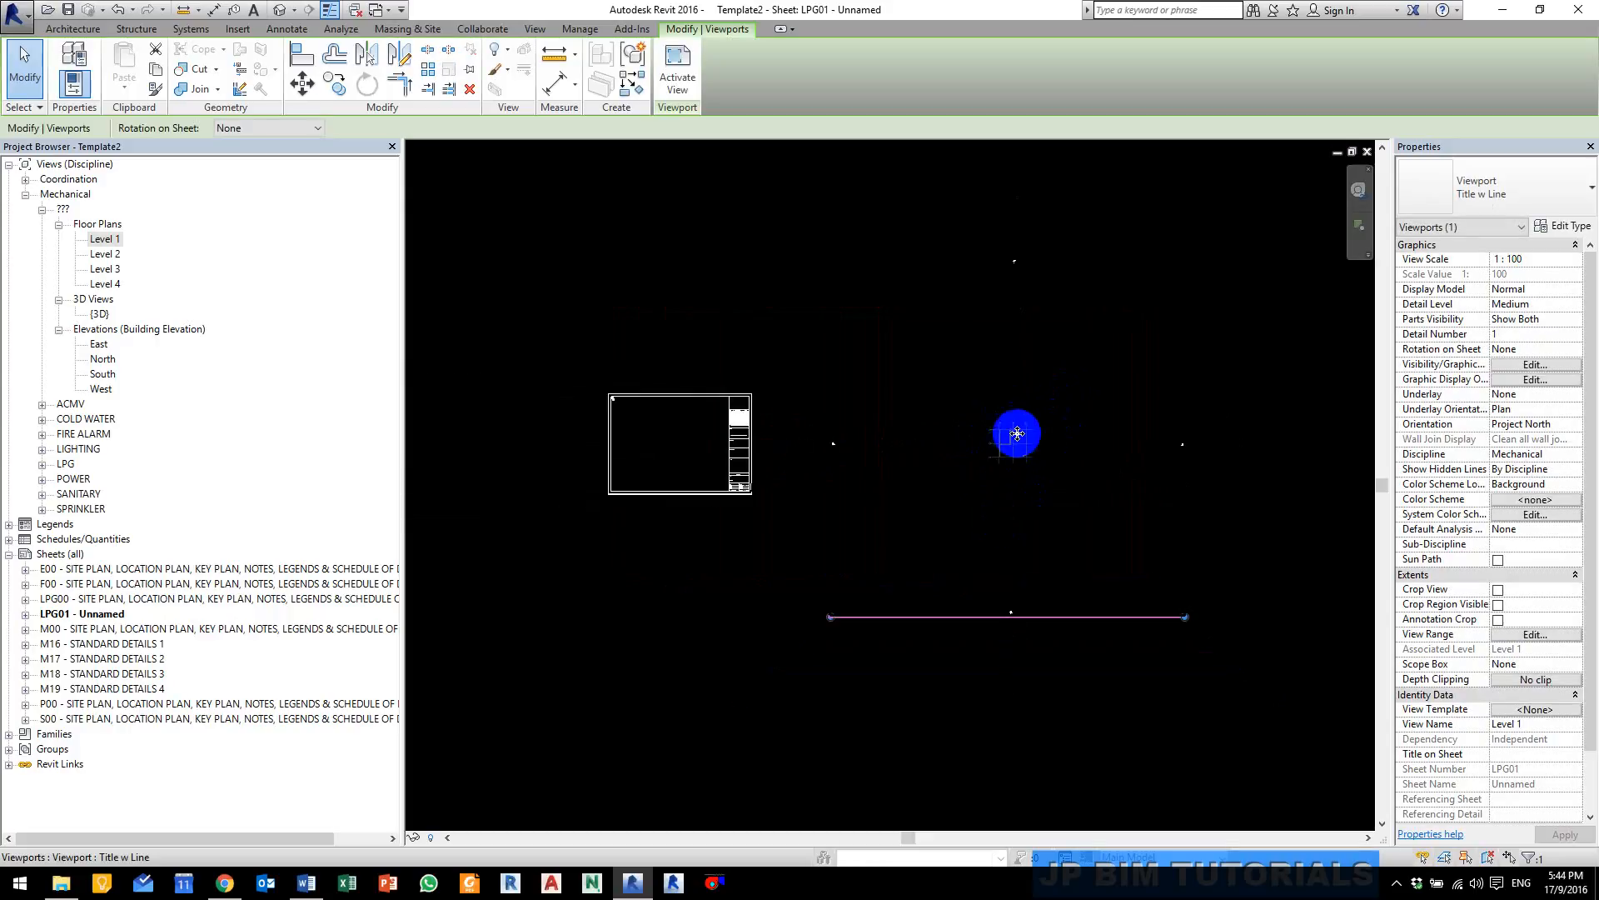
{"action": "scroll", "coordinate": [1029, 443], "scroll_direction": "up", "scroll_amount": 1}
{"action": "left_click_drag", "start_coordinate": [1029, 443], "coordinate": [647, 472]}
{"action": "scroll", "coordinate": [606, 453], "scroll_direction": "up", "scroll_amount": 1}
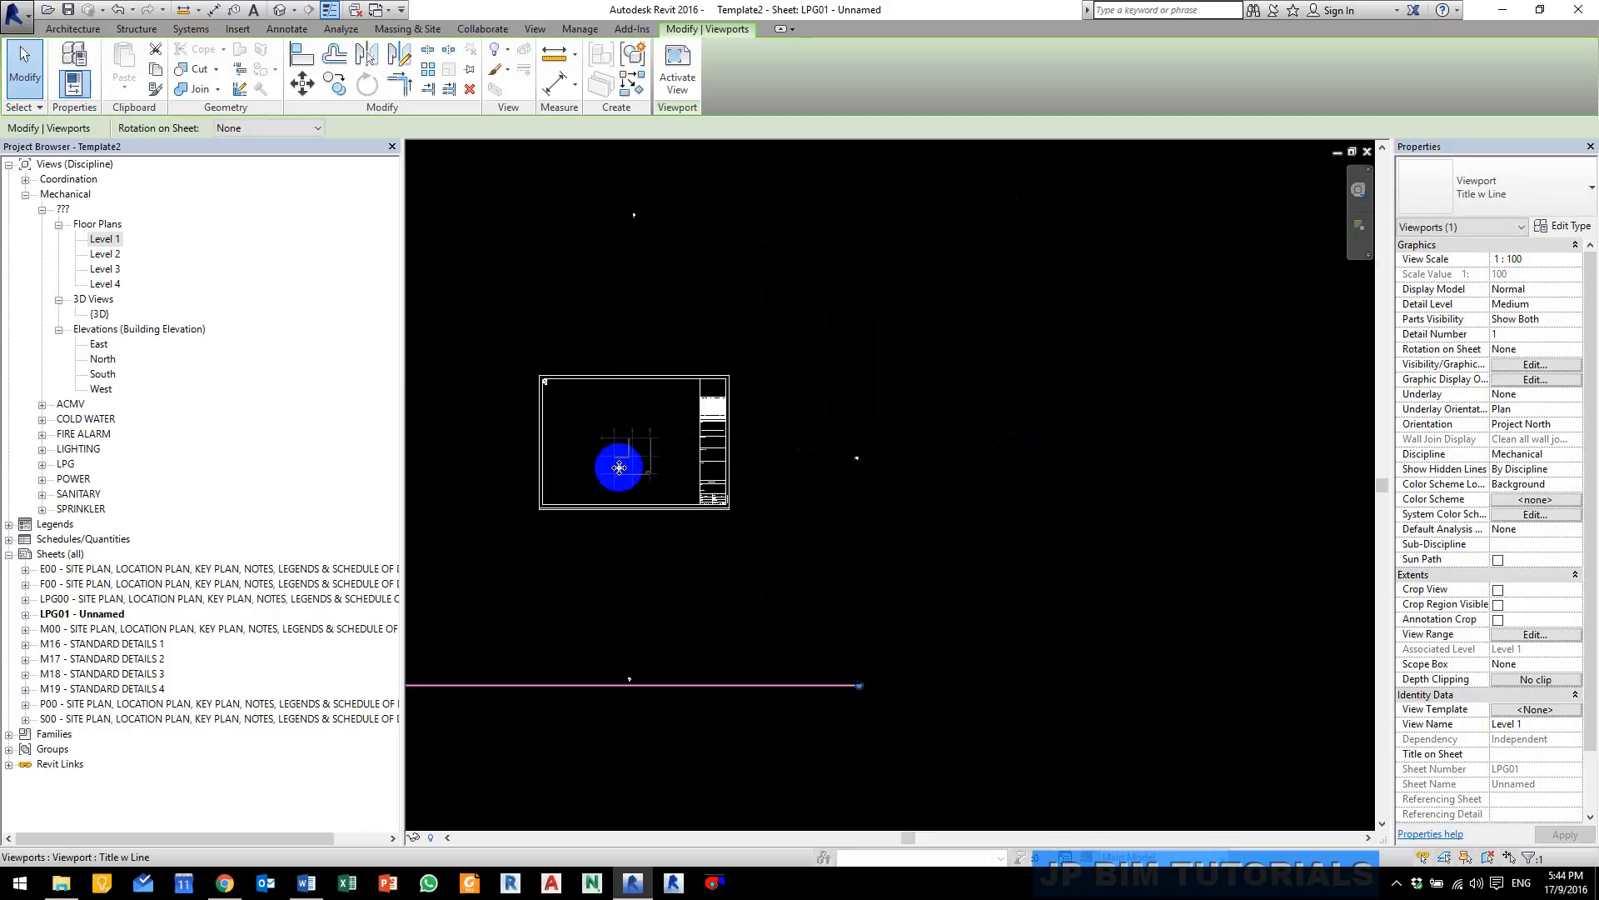
{"action": "middle_click_drag", "start_coordinate": [624, 473], "coordinate": [717, 463]}
{"action": "scroll", "coordinate": [716, 462], "scroll_direction": "up", "scroll_amount": 2}
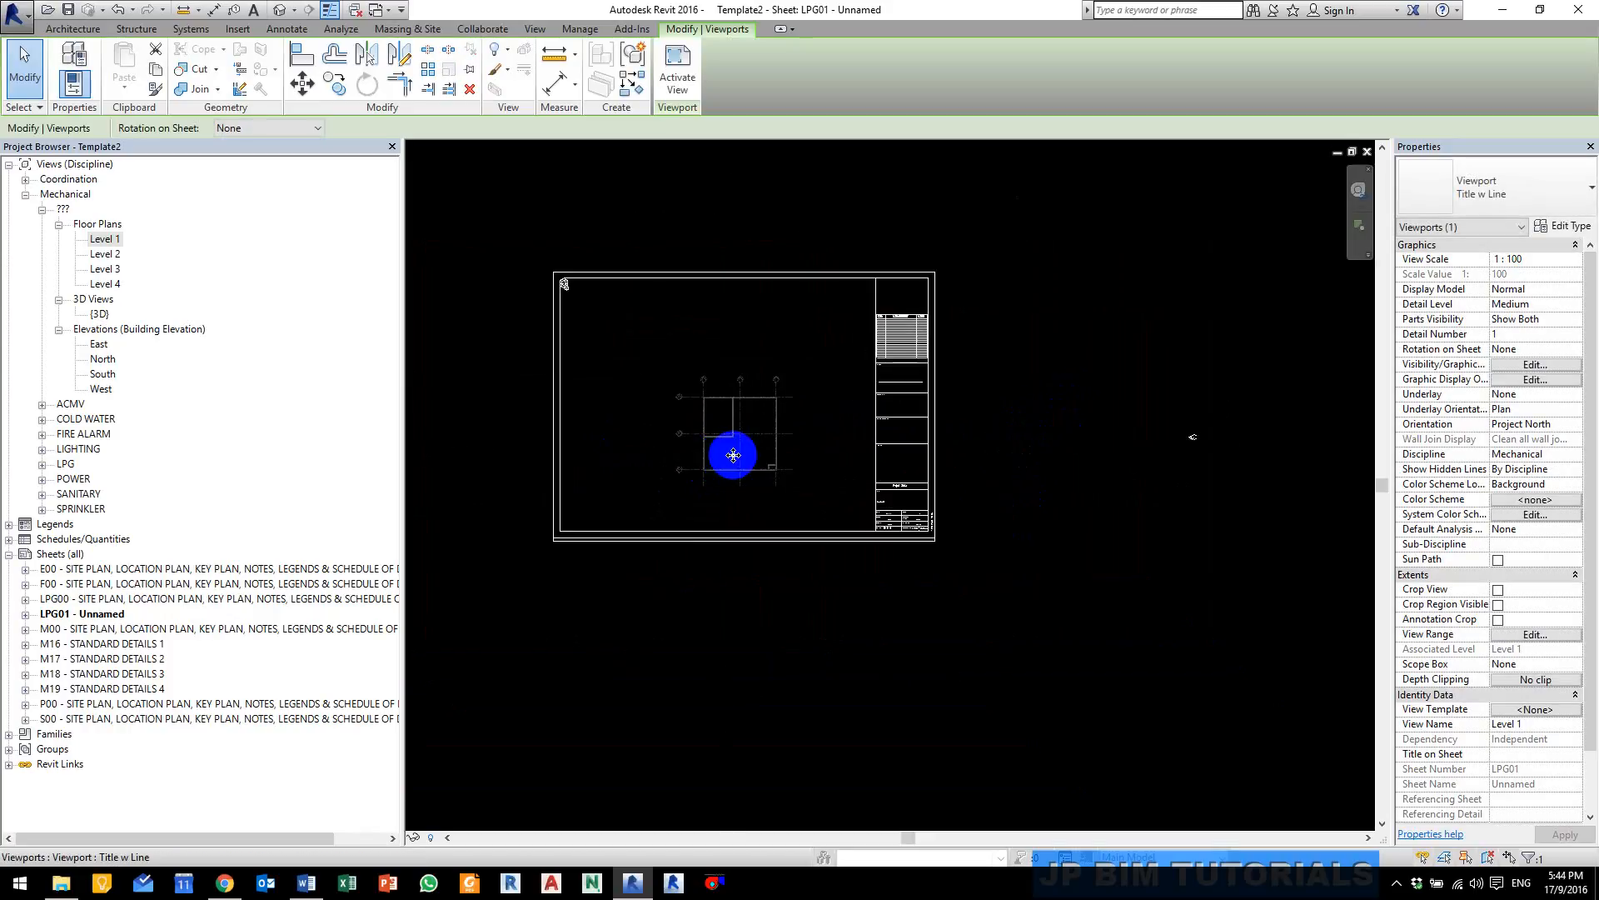
{"action": "scroll", "coordinate": [628, 403], "scroll_direction": "up", "scroll_amount": 3}
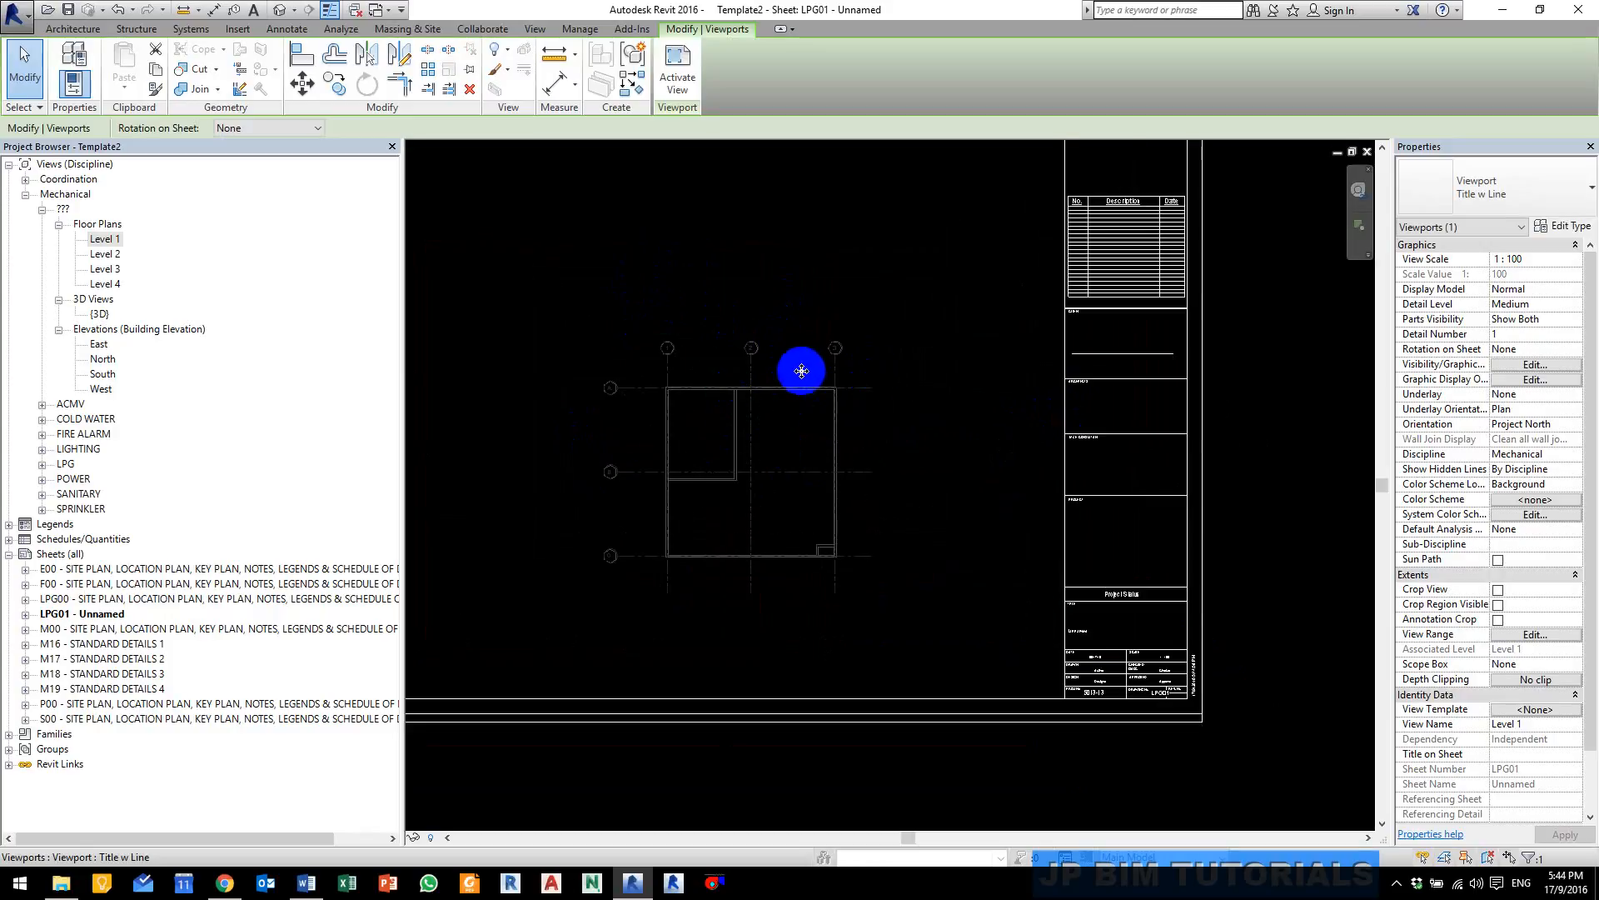
{"action": "scroll", "coordinate": [802, 369], "scroll_direction": "down", "scroll_amount": 1}
{"action": "scroll", "coordinate": [758, 299], "scroll_direction": "down", "scroll_amount": 2}
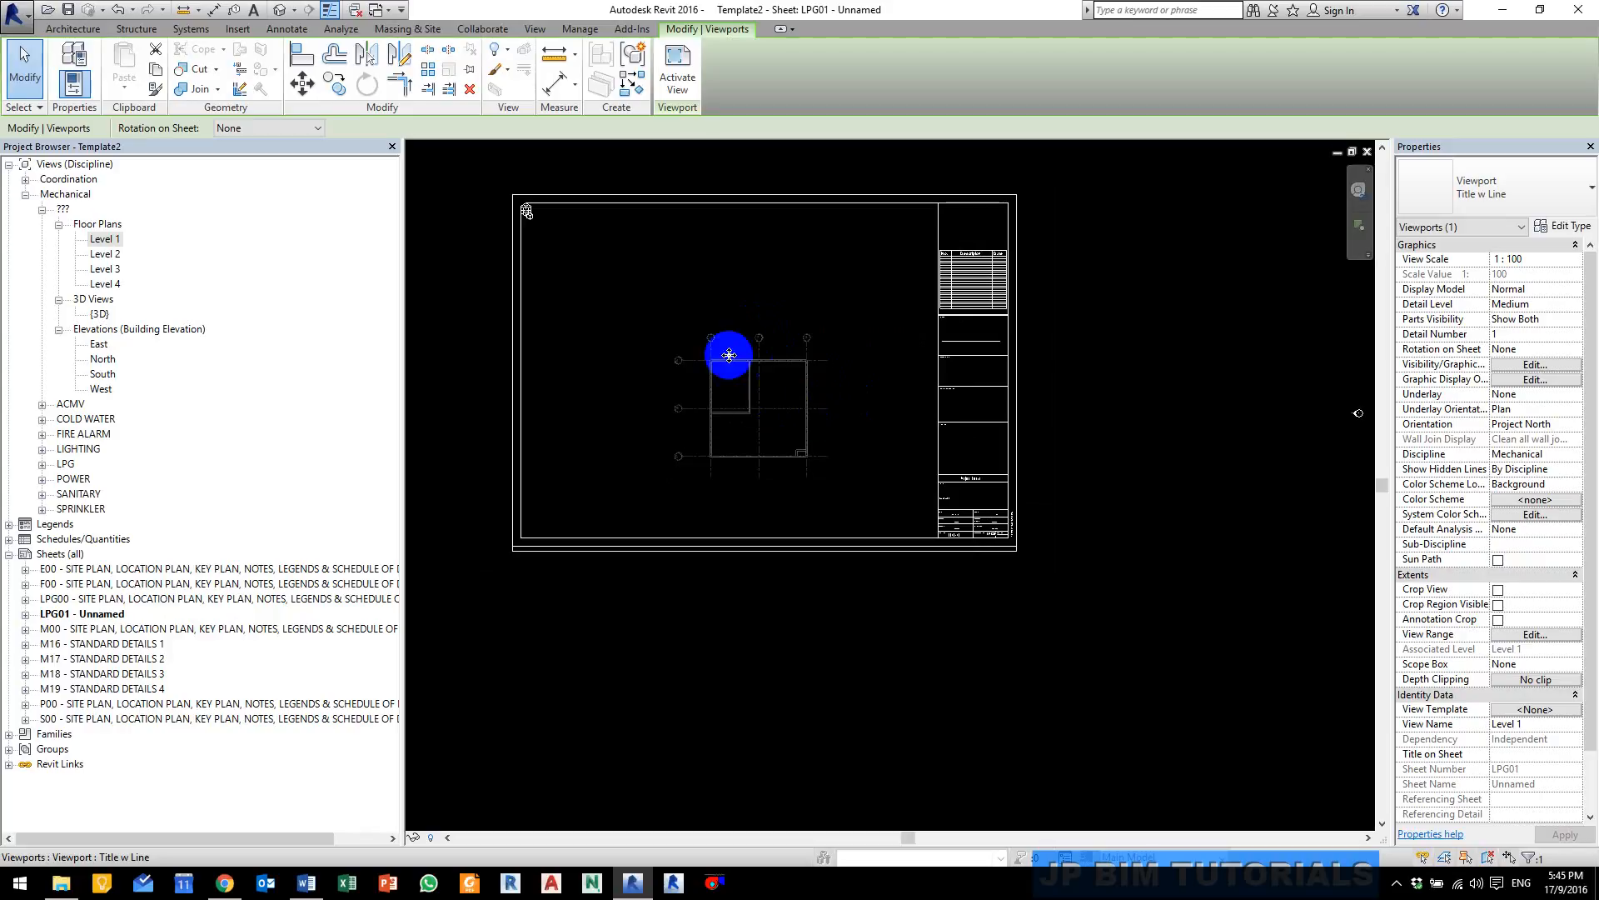
Step: Set the Level 1 floor plan's view scale to 1 : 50
{"action": "left_click", "coordinate": [102, 240]}
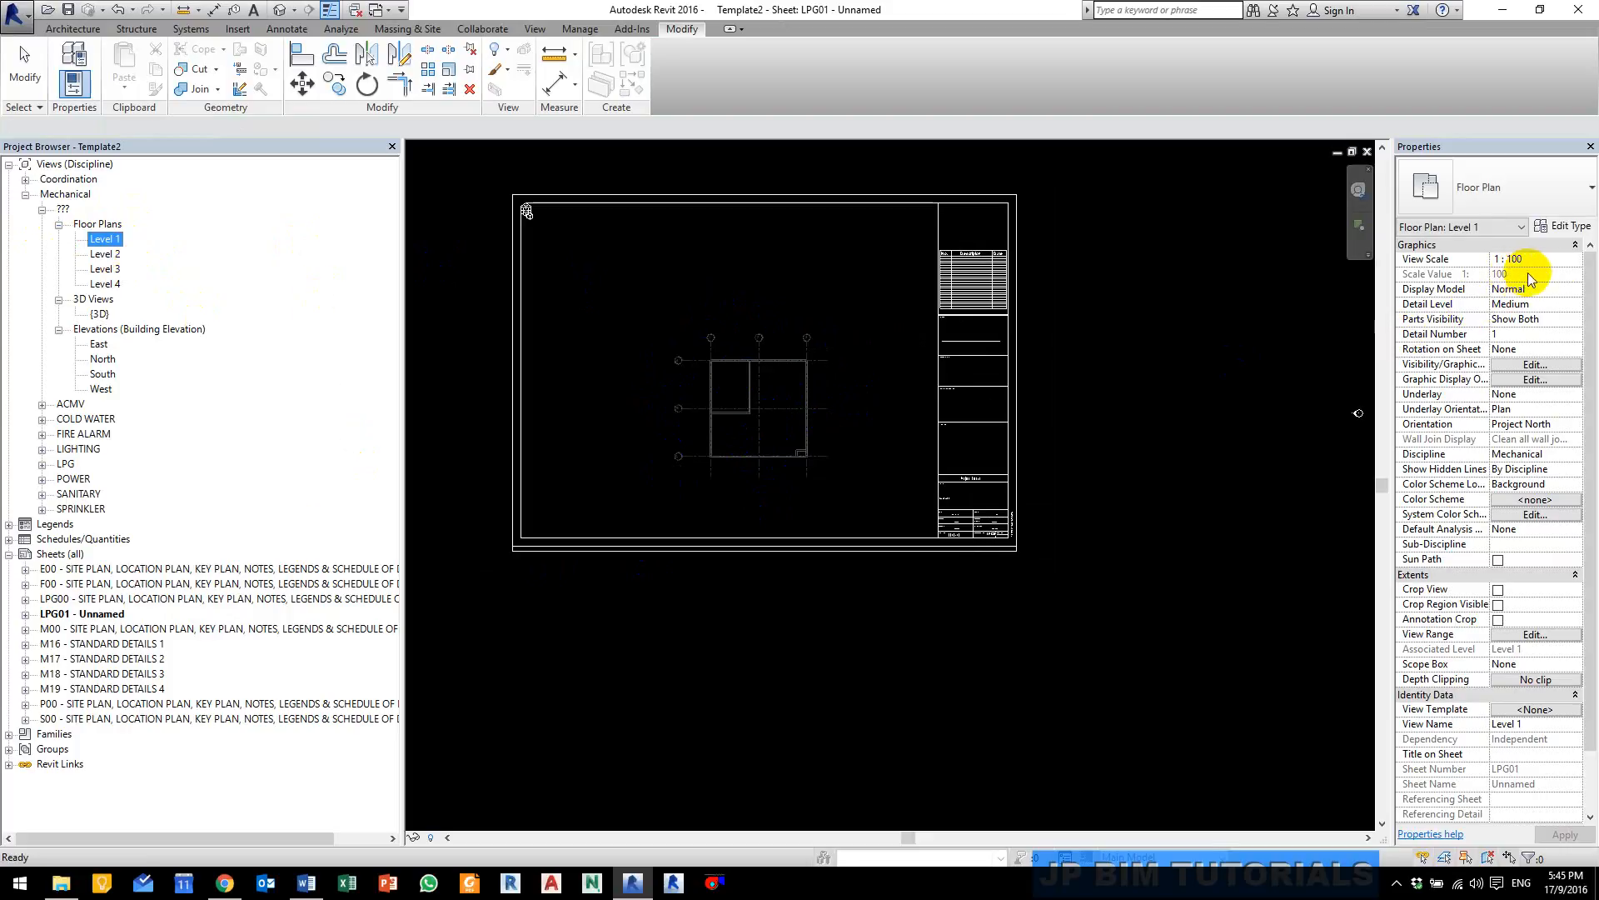
{"action": "left_click", "coordinate": [1580, 261]}
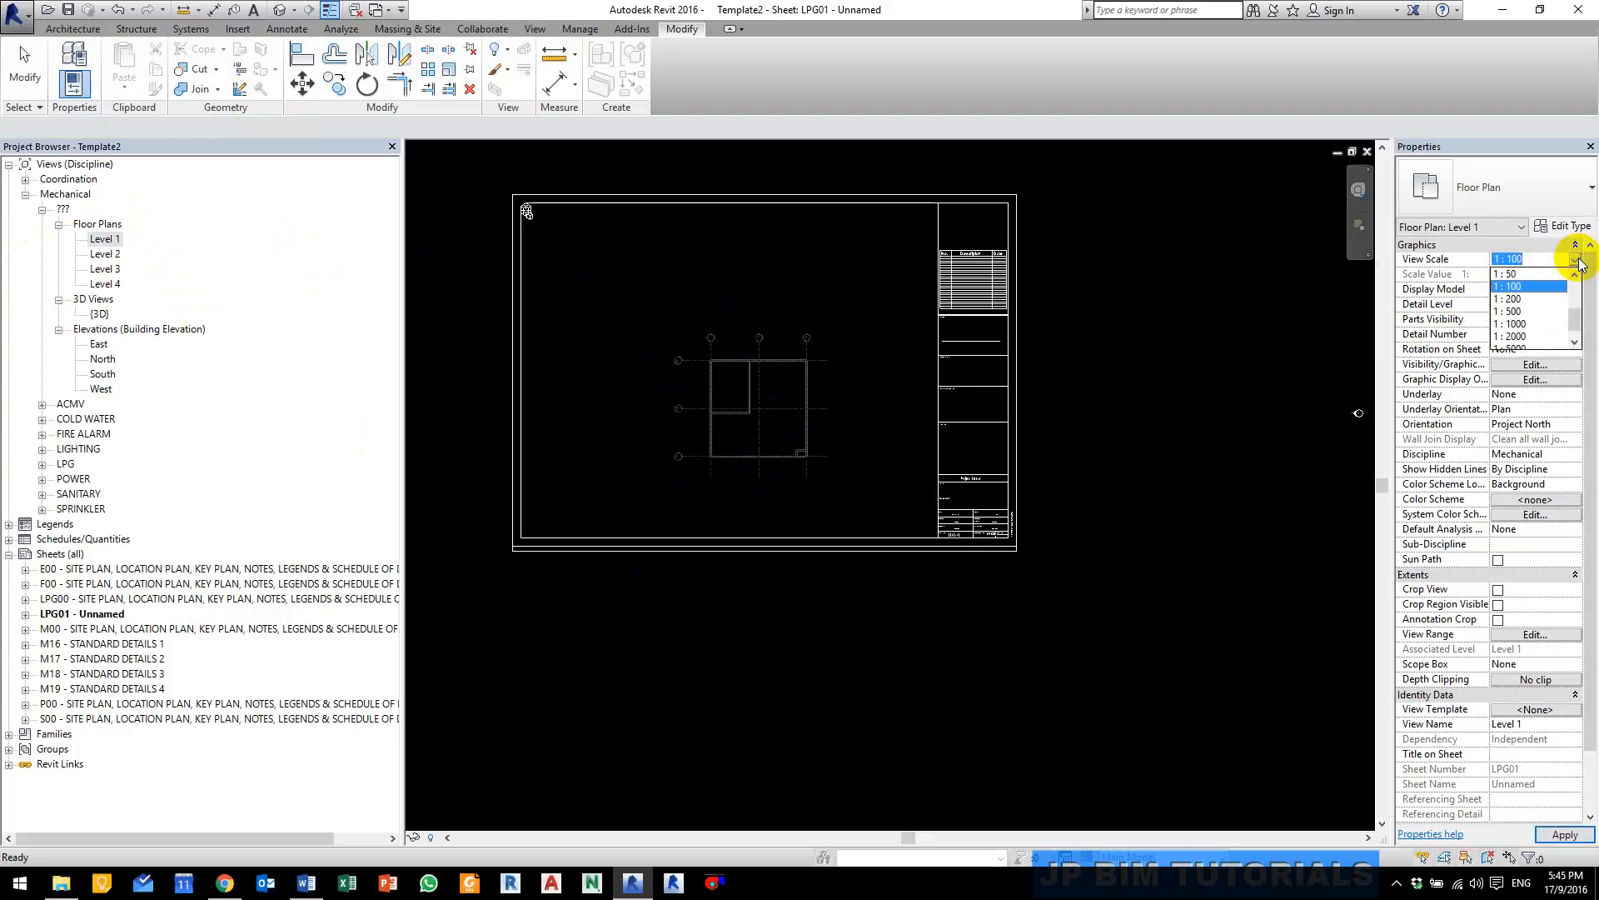
{"action": "left_click", "coordinate": [1518, 275]}
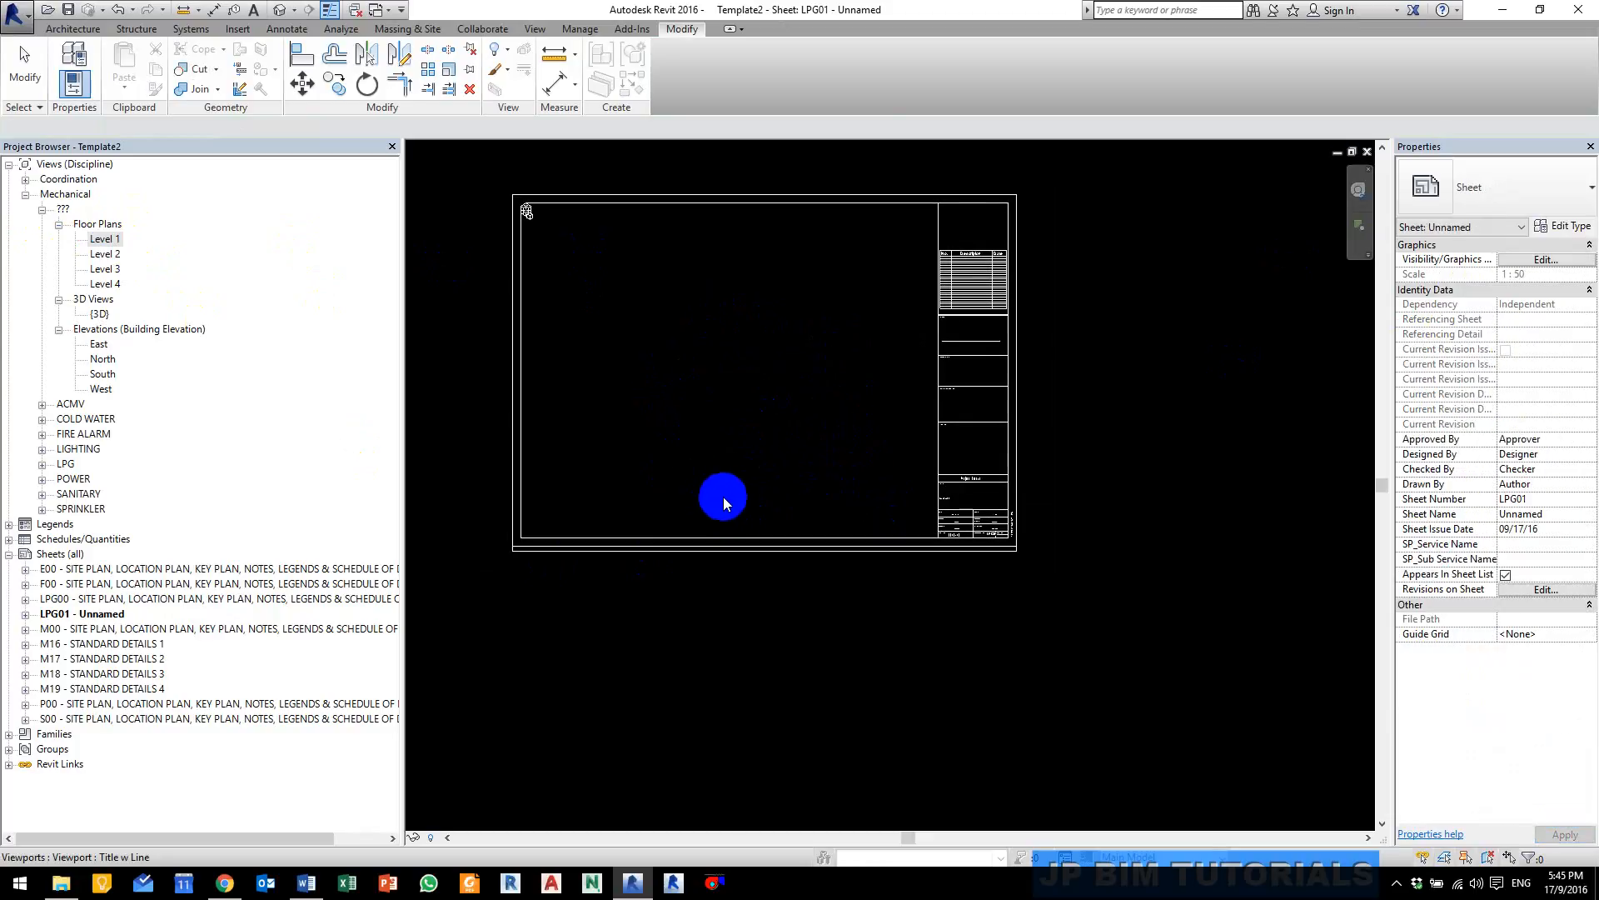
Step: Reposition the rescaled Level 1 viewport so that its floor plan fits within the title block frame
{"action": "scroll", "coordinate": [718, 498], "scroll_direction": "down", "scroll_amount": 3}
{"action": "left_click_drag", "start_coordinate": [858, 345], "coordinate": [734, 418]}
{"action": "scroll", "coordinate": [678, 493], "scroll_direction": "up", "scroll_amount": 5}
{"action": "scroll", "coordinate": [714, 418], "scroll_direction": "up", "scroll_amount": 2}
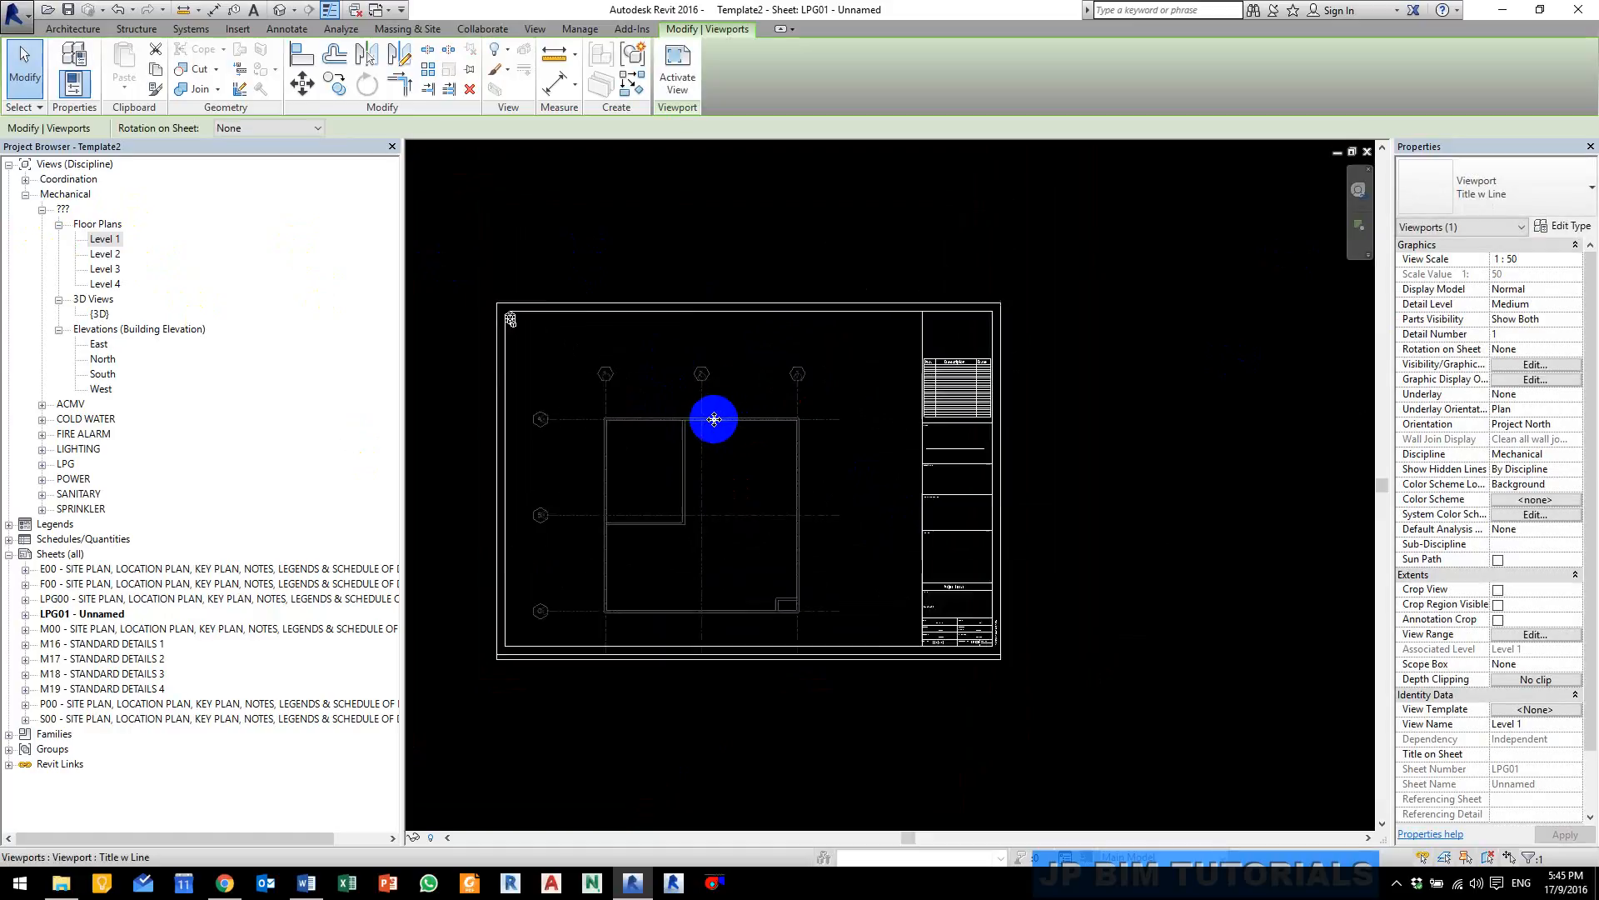
{"action": "scroll", "coordinate": [714, 419], "scroll_direction": "up", "scroll_amount": 1}
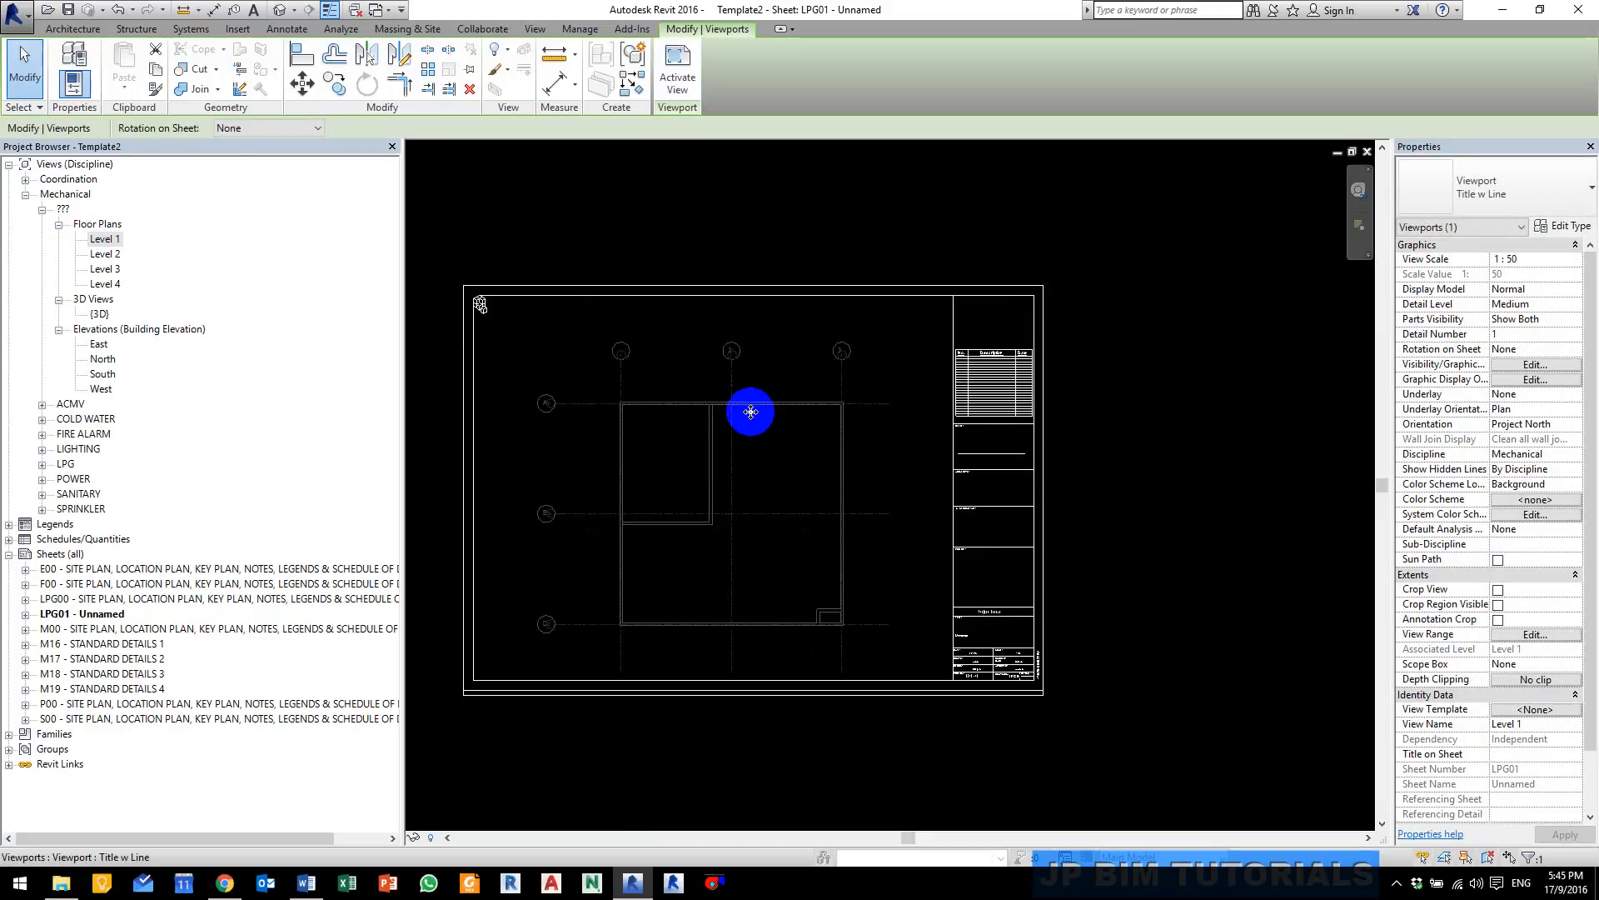
{"action": "scroll", "coordinate": [816, 385], "scroll_direction": "down", "scroll_amount": 5}
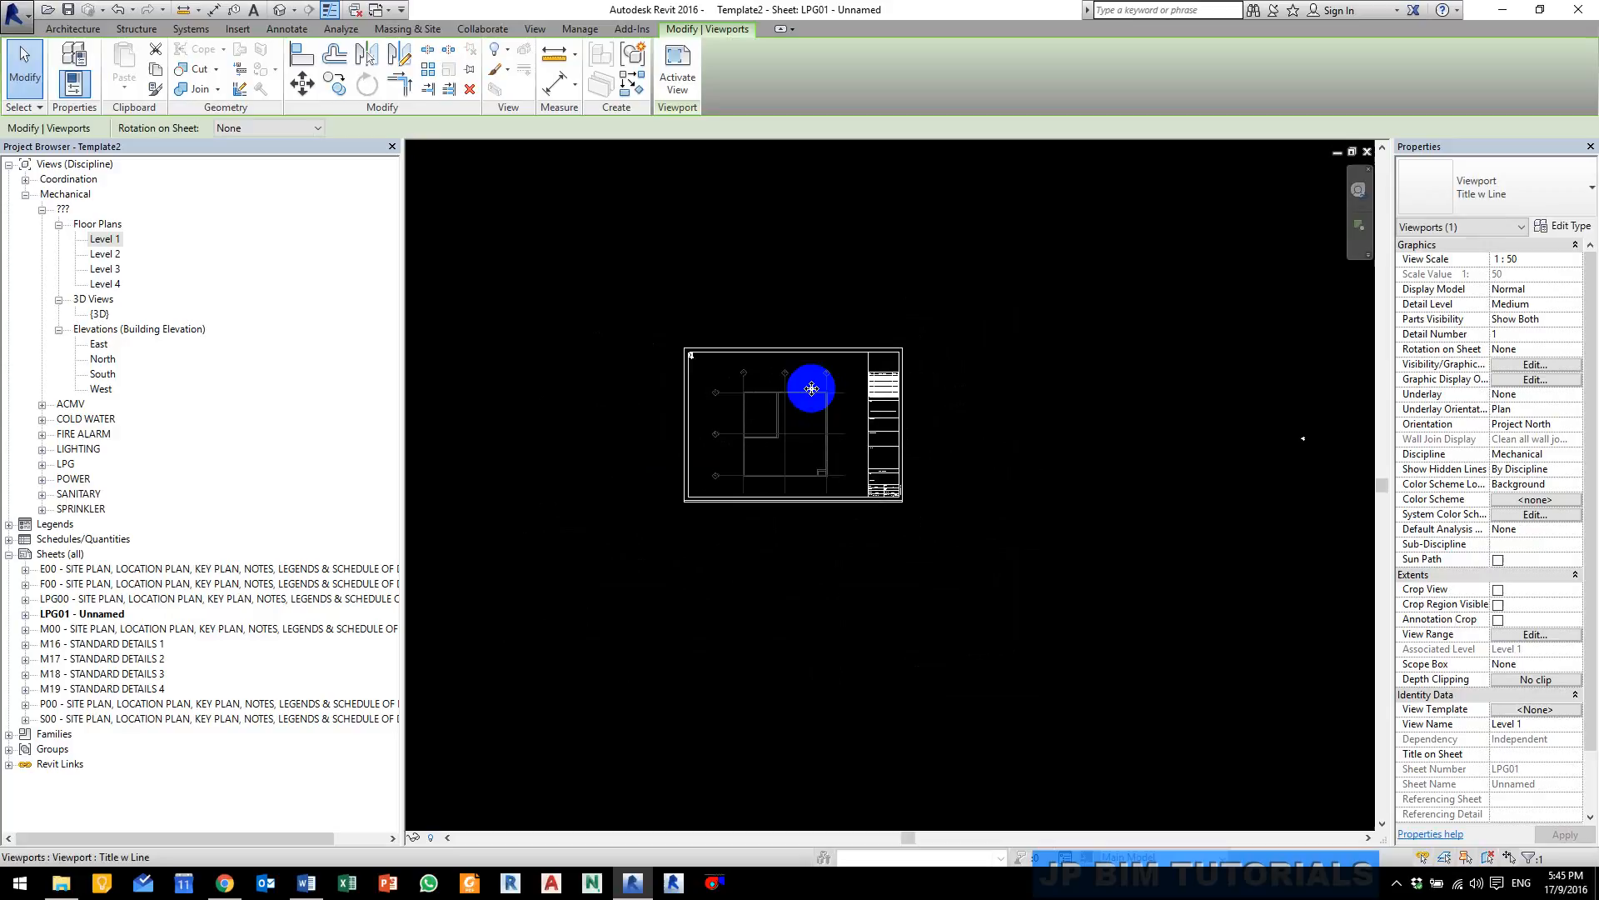
{"action": "scroll", "coordinate": [811, 388], "scroll_direction": "up", "scroll_amount": 4}
{"action": "scroll", "coordinate": [797, 469], "scroll_direction": "down", "scroll_amount": 5}
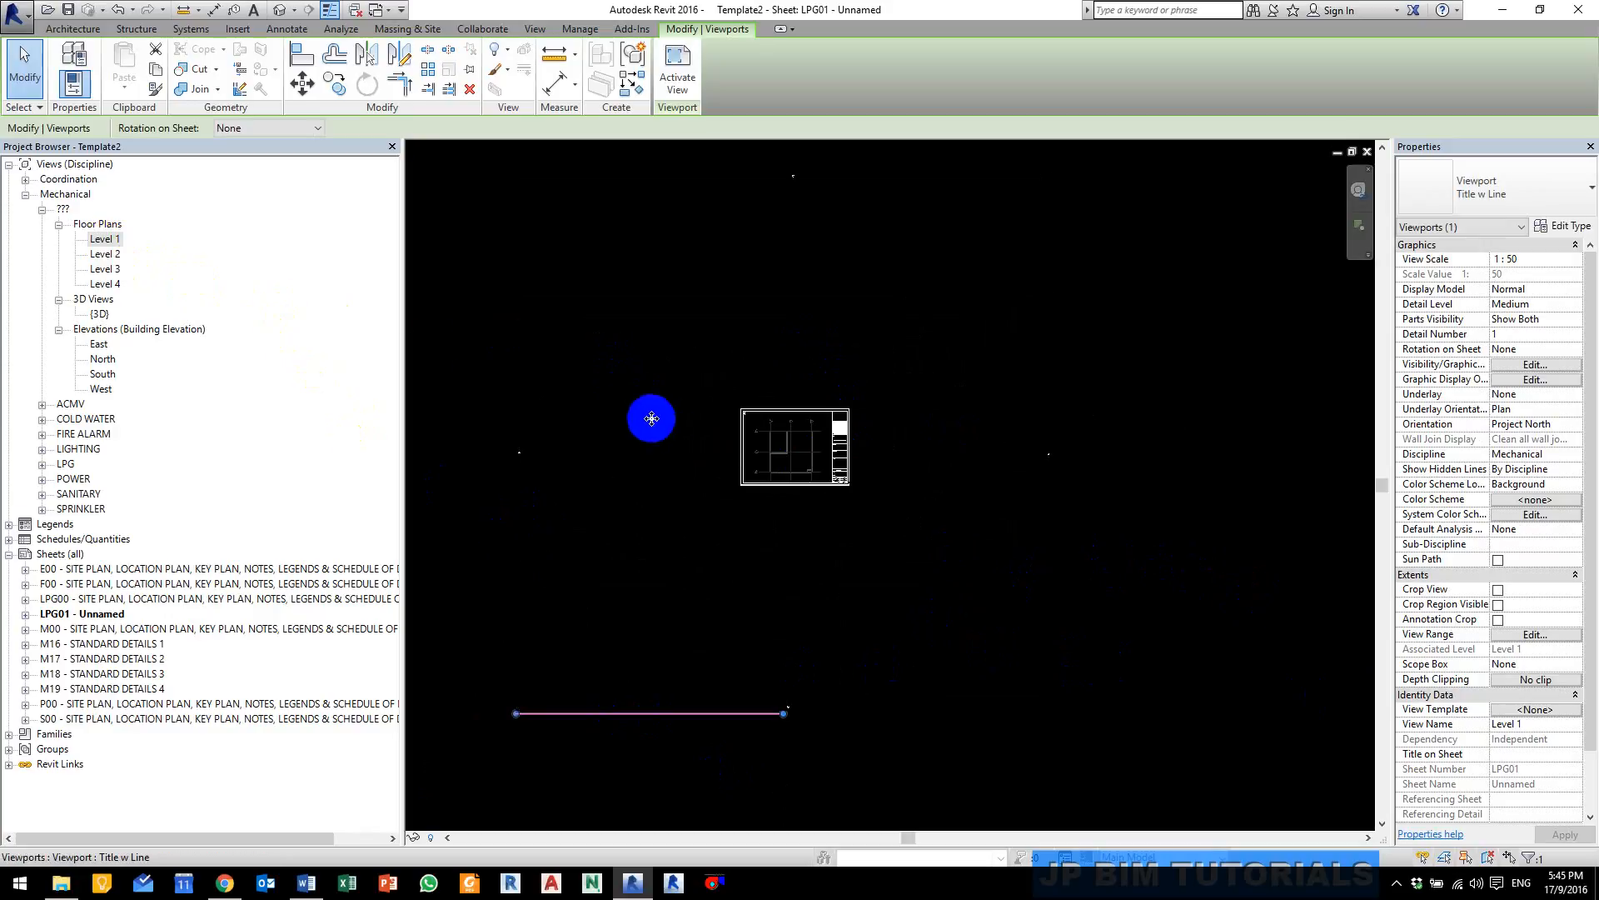
Step: Set the view scale of the Level 1 to Level 4 floor plans together to 1 : 50
{"action": "left_click", "coordinate": [106, 240]}
{"action": "left_click", "coordinate": [112, 287], "text": "shift"}
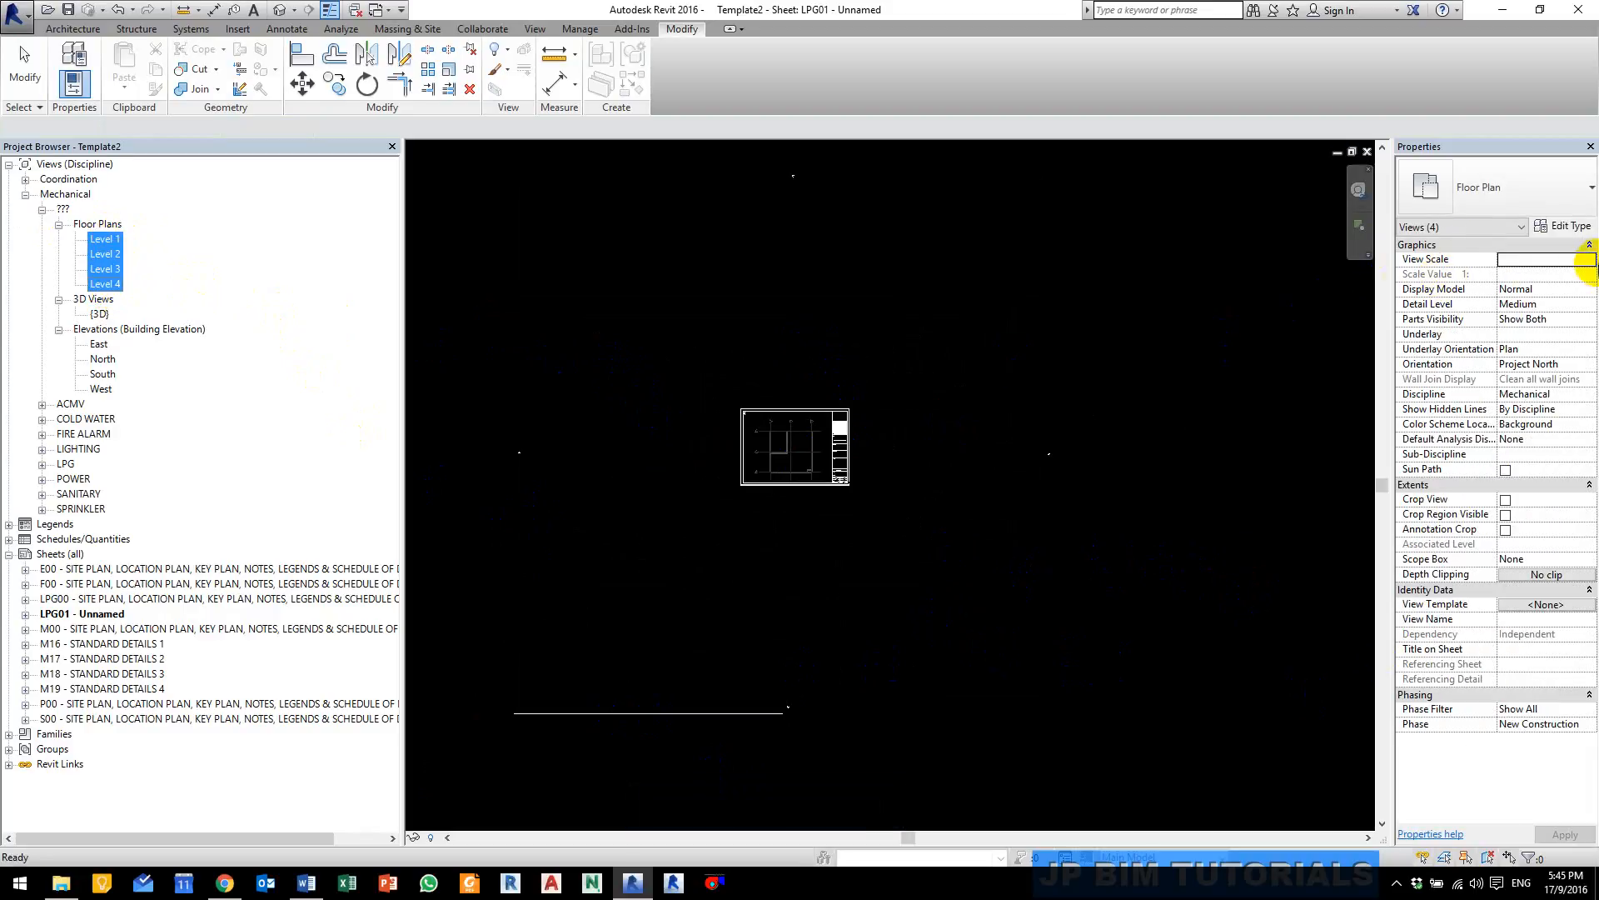
{"action": "left_click", "coordinate": [1593, 259]}
{"action": "left_click", "coordinate": [1588, 260]}
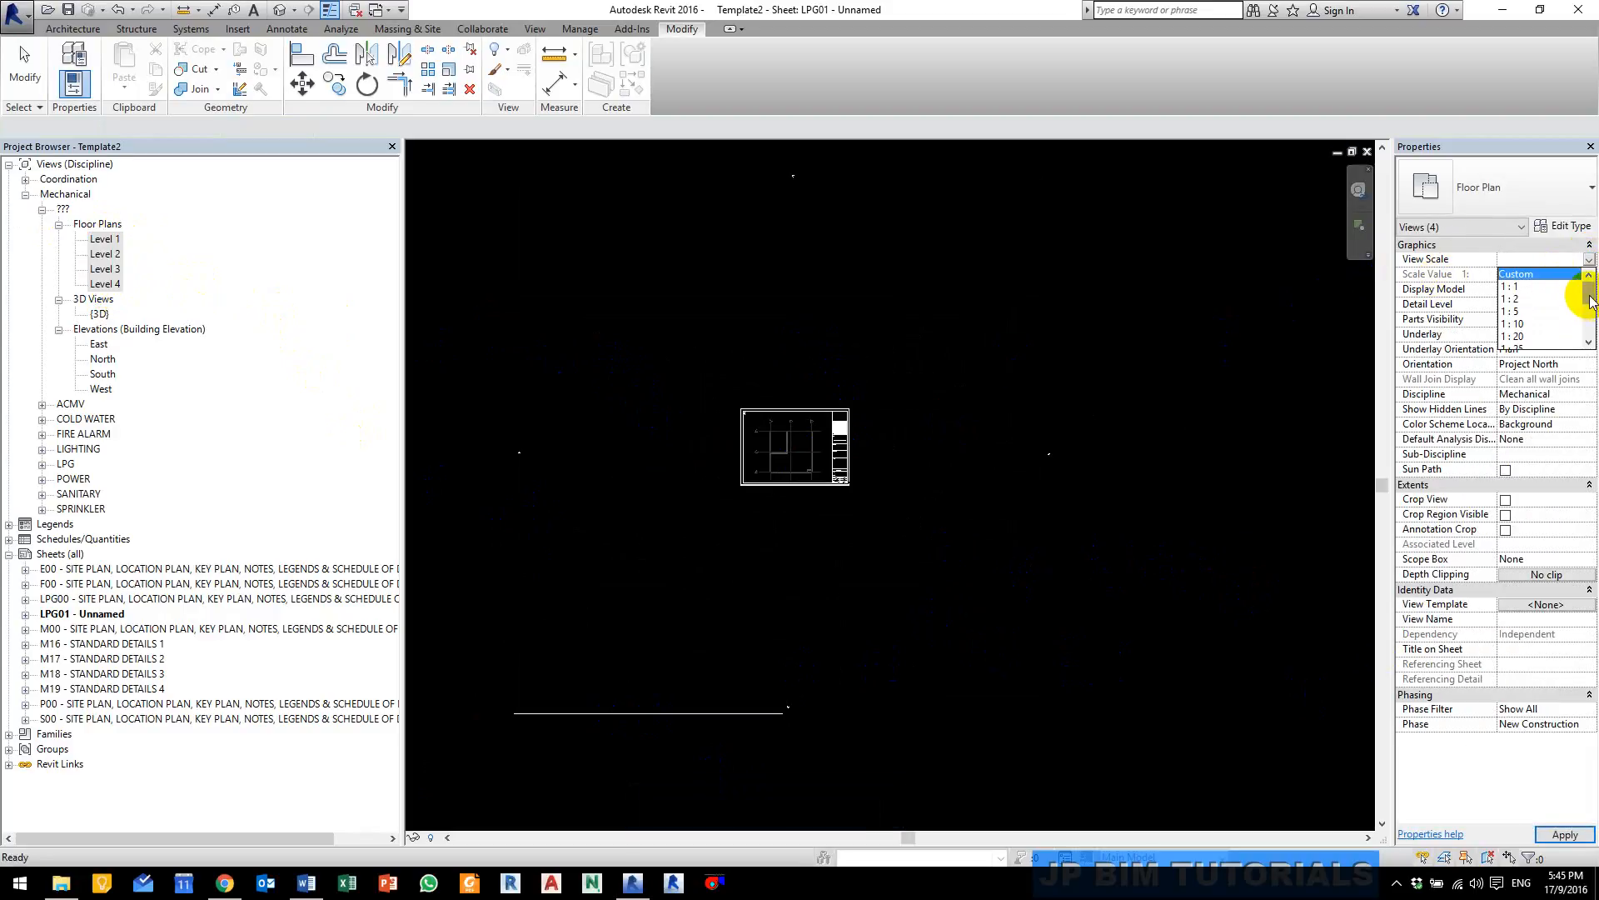
{"action": "scroll", "coordinate": [1537, 321], "scroll_direction": "down", "scroll_amount": 1}
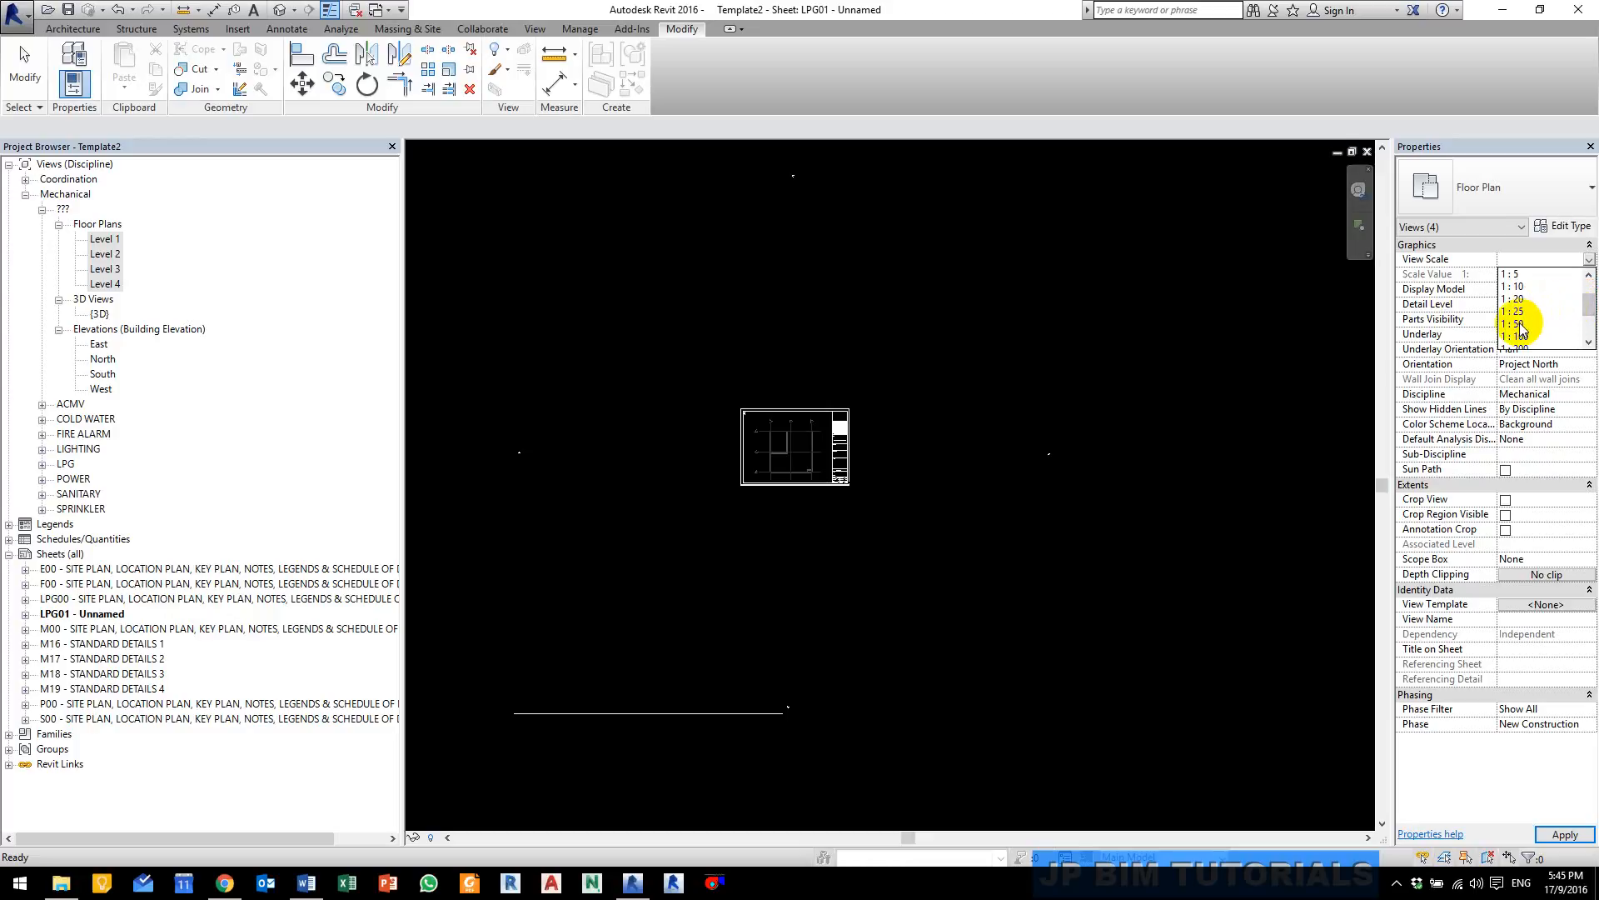
{"action": "left_click", "coordinate": [1518, 324]}
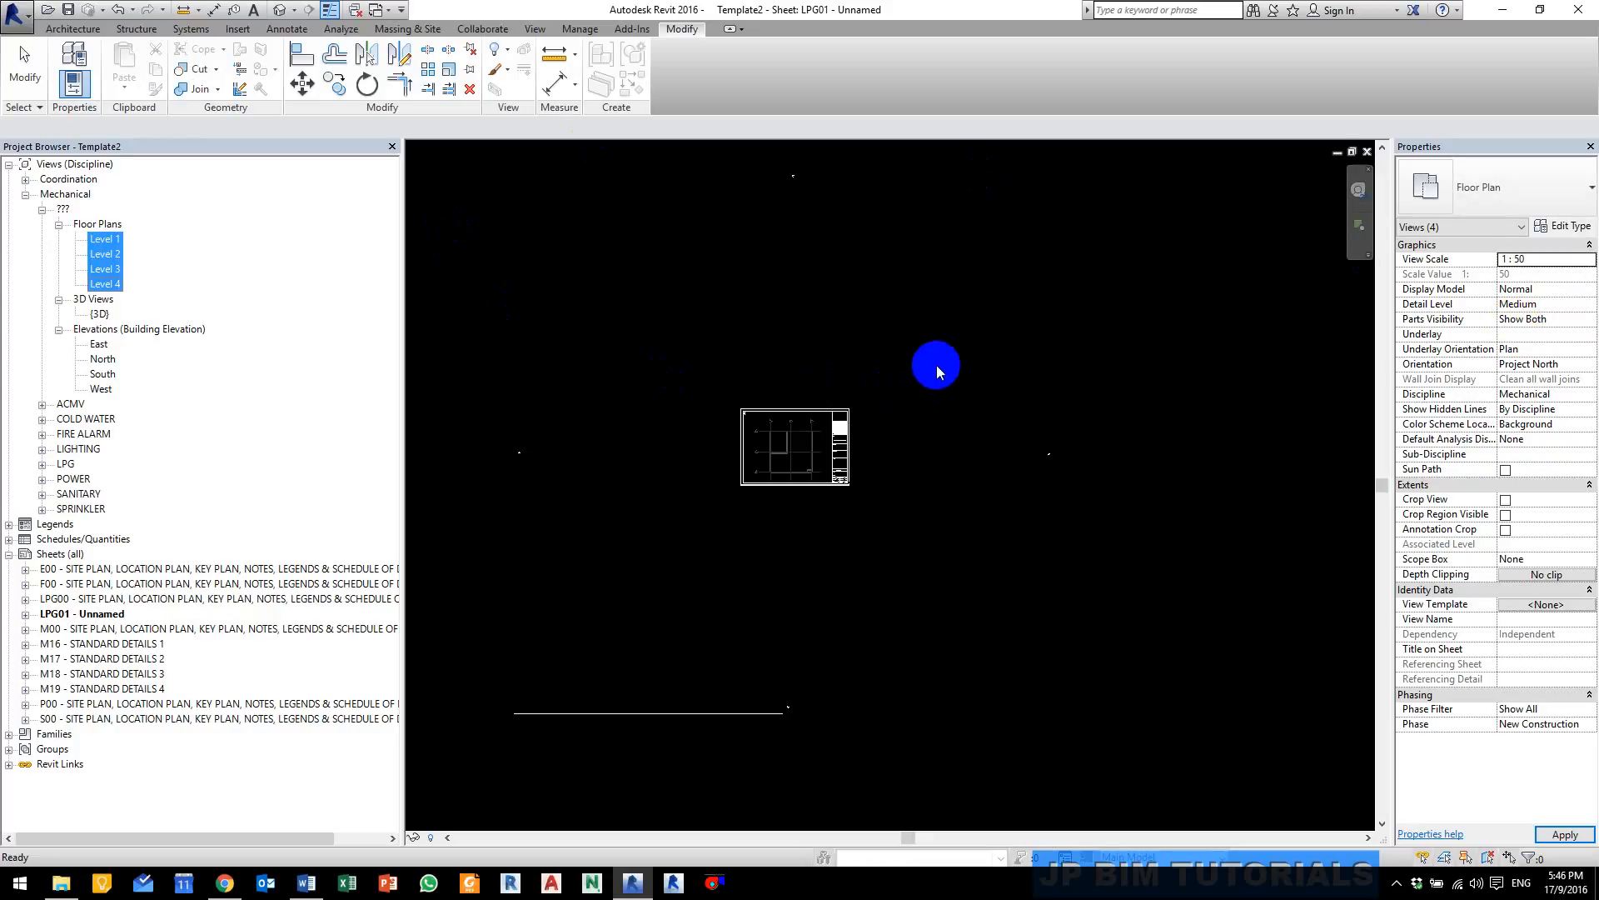
{"action": "left_click", "coordinate": [942, 348]}
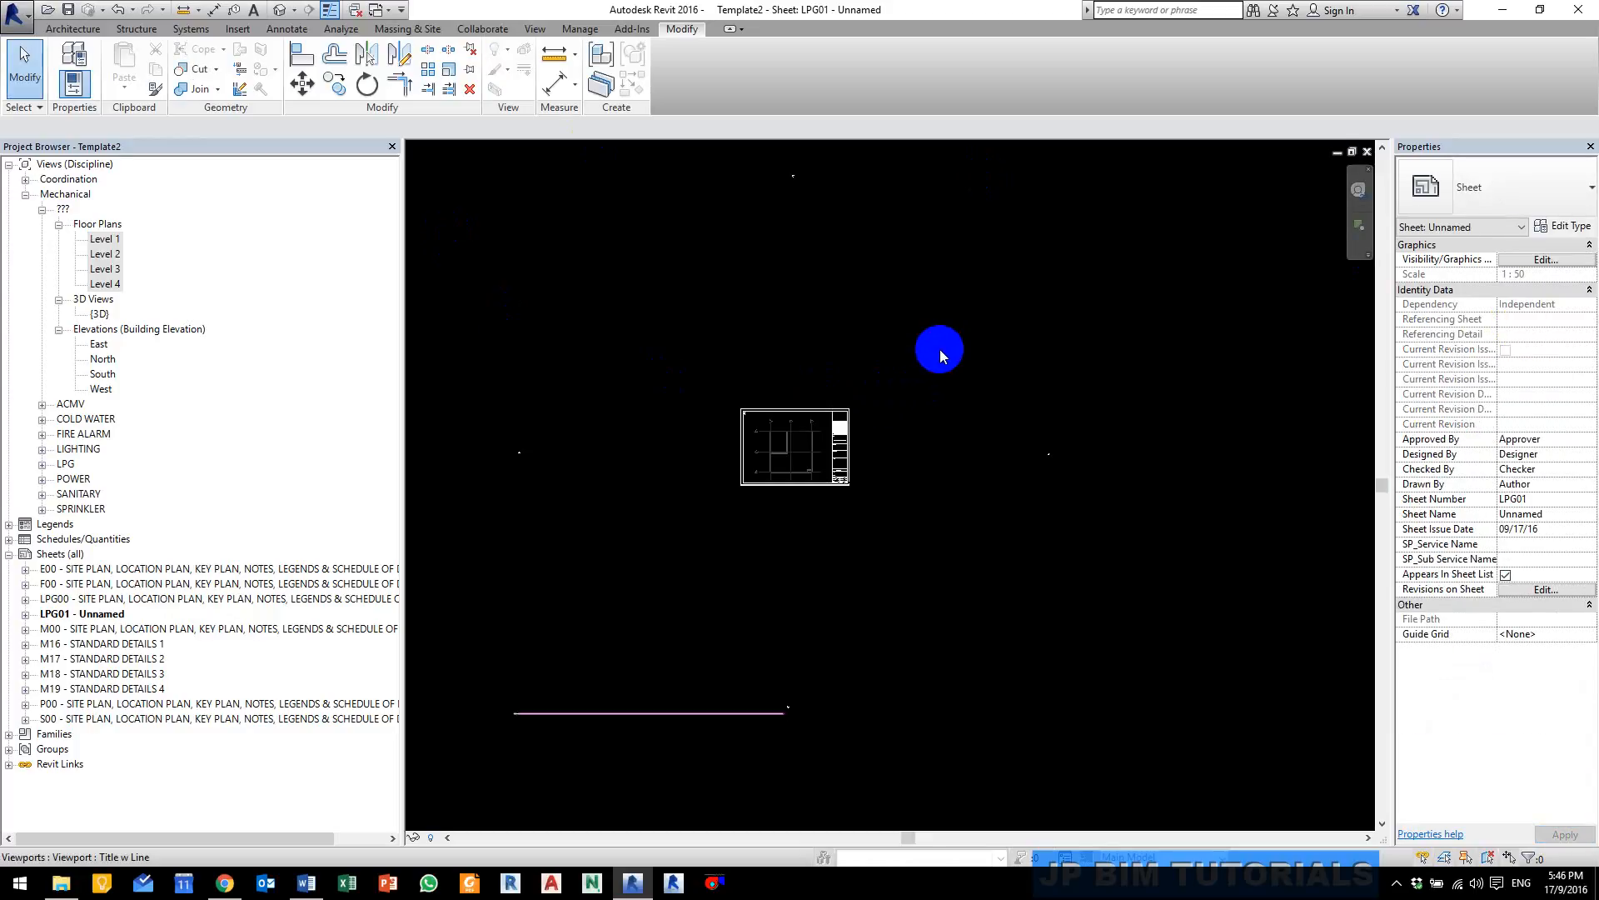
Step: Delete the Level 1 viewport from sheet LPG01
{"action": "scroll", "coordinate": [800, 453], "scroll_direction": "up", "scroll_amount": 1}
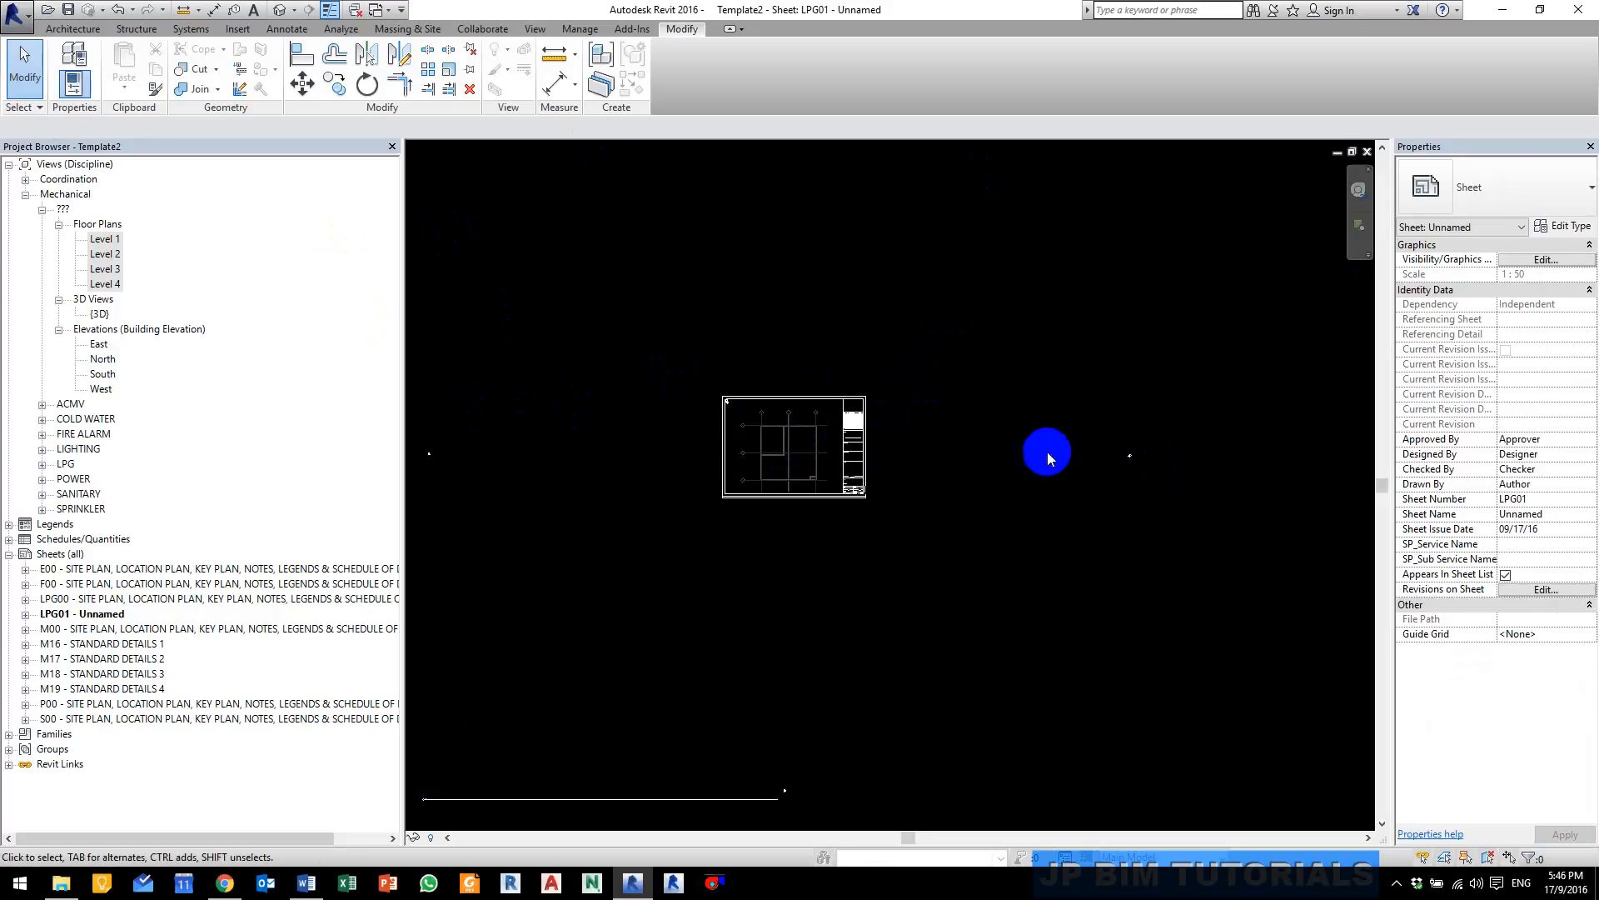
{"action": "left_click", "coordinate": [773, 458]}
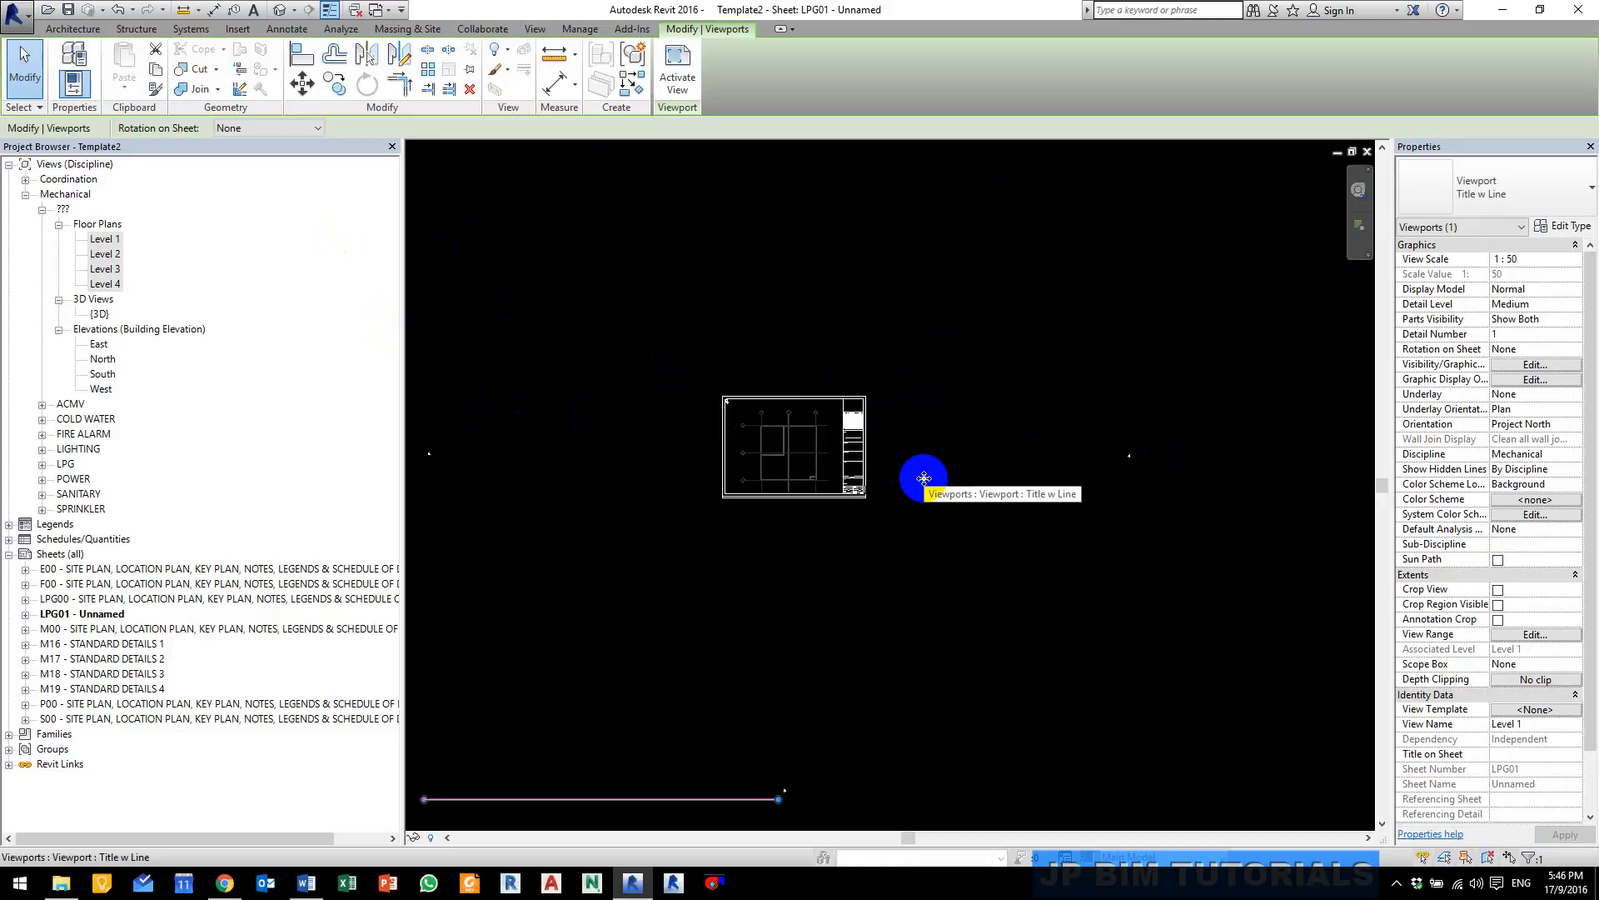
{"action": "key", "text": "Delete"}
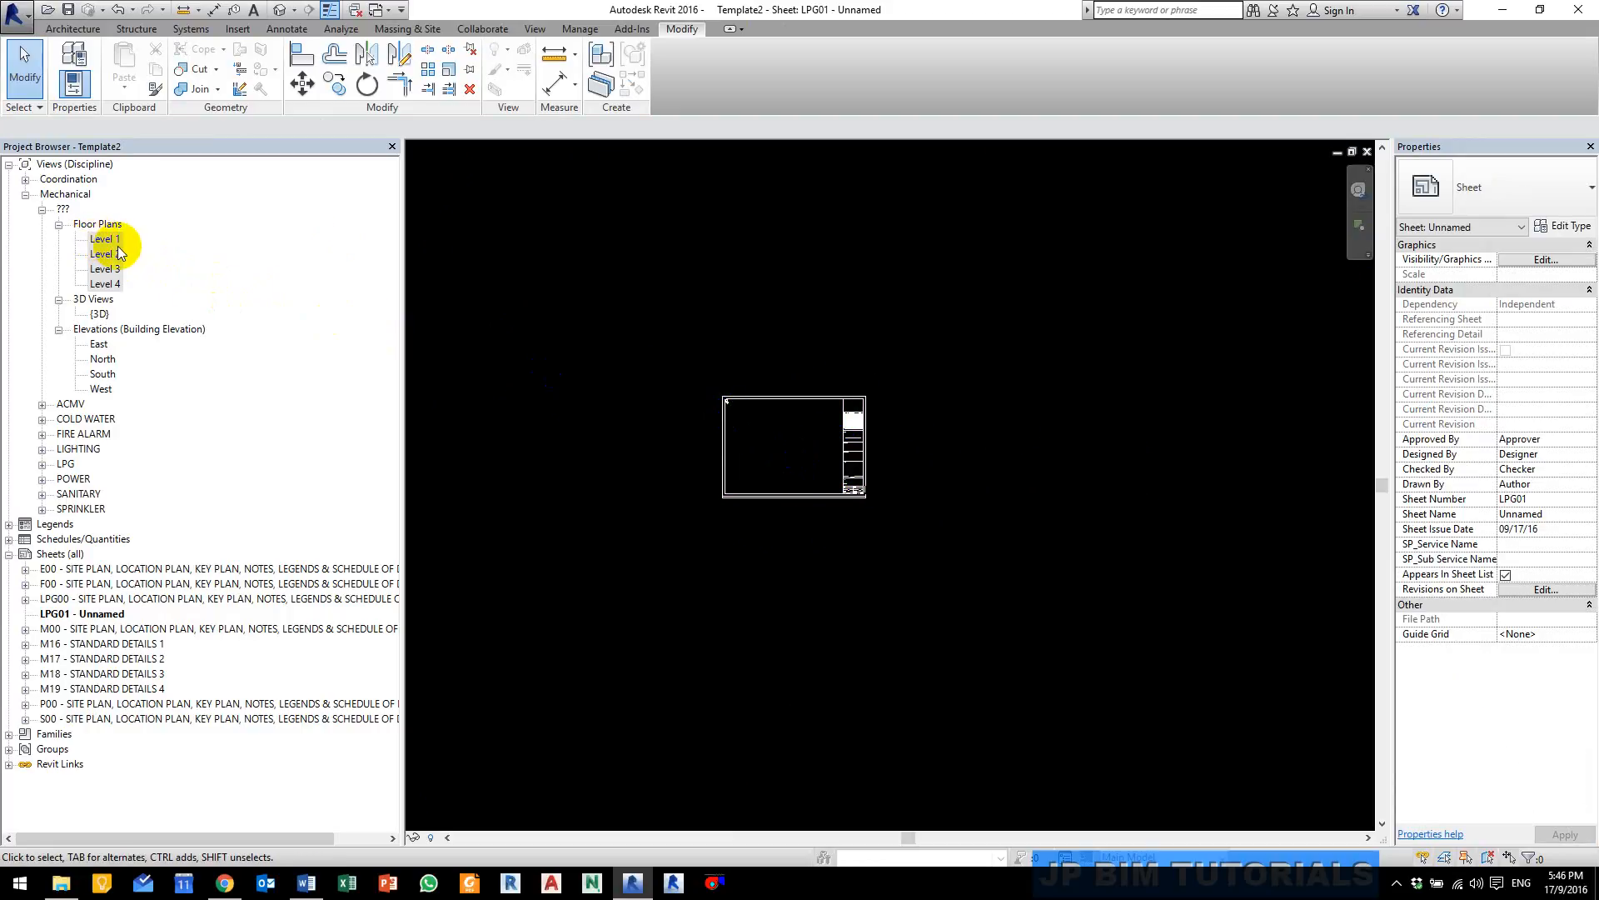
Step: Open the Level 1 floor plan view and bring the whole building and its grids into view
{"action": "double_click", "coordinate": [104, 239]}
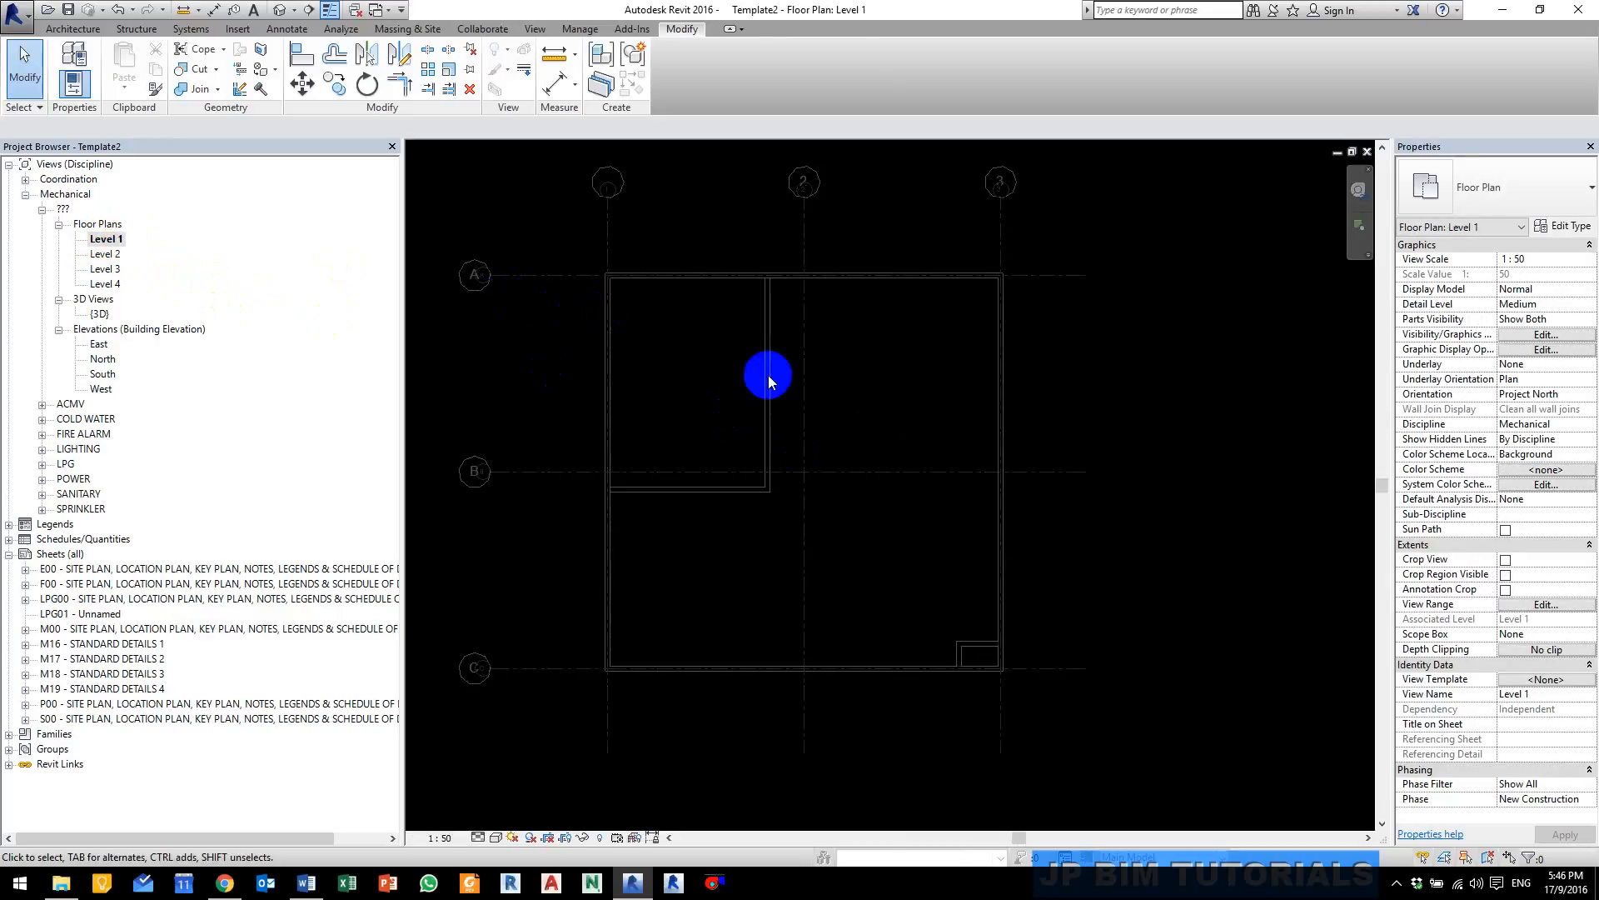
{"action": "middle_click_drag", "start_coordinate": [983, 495], "coordinate": [1038, 487]}
{"action": "scroll", "coordinate": [1029, 476], "scroll_direction": "down", "scroll_amount": 1}
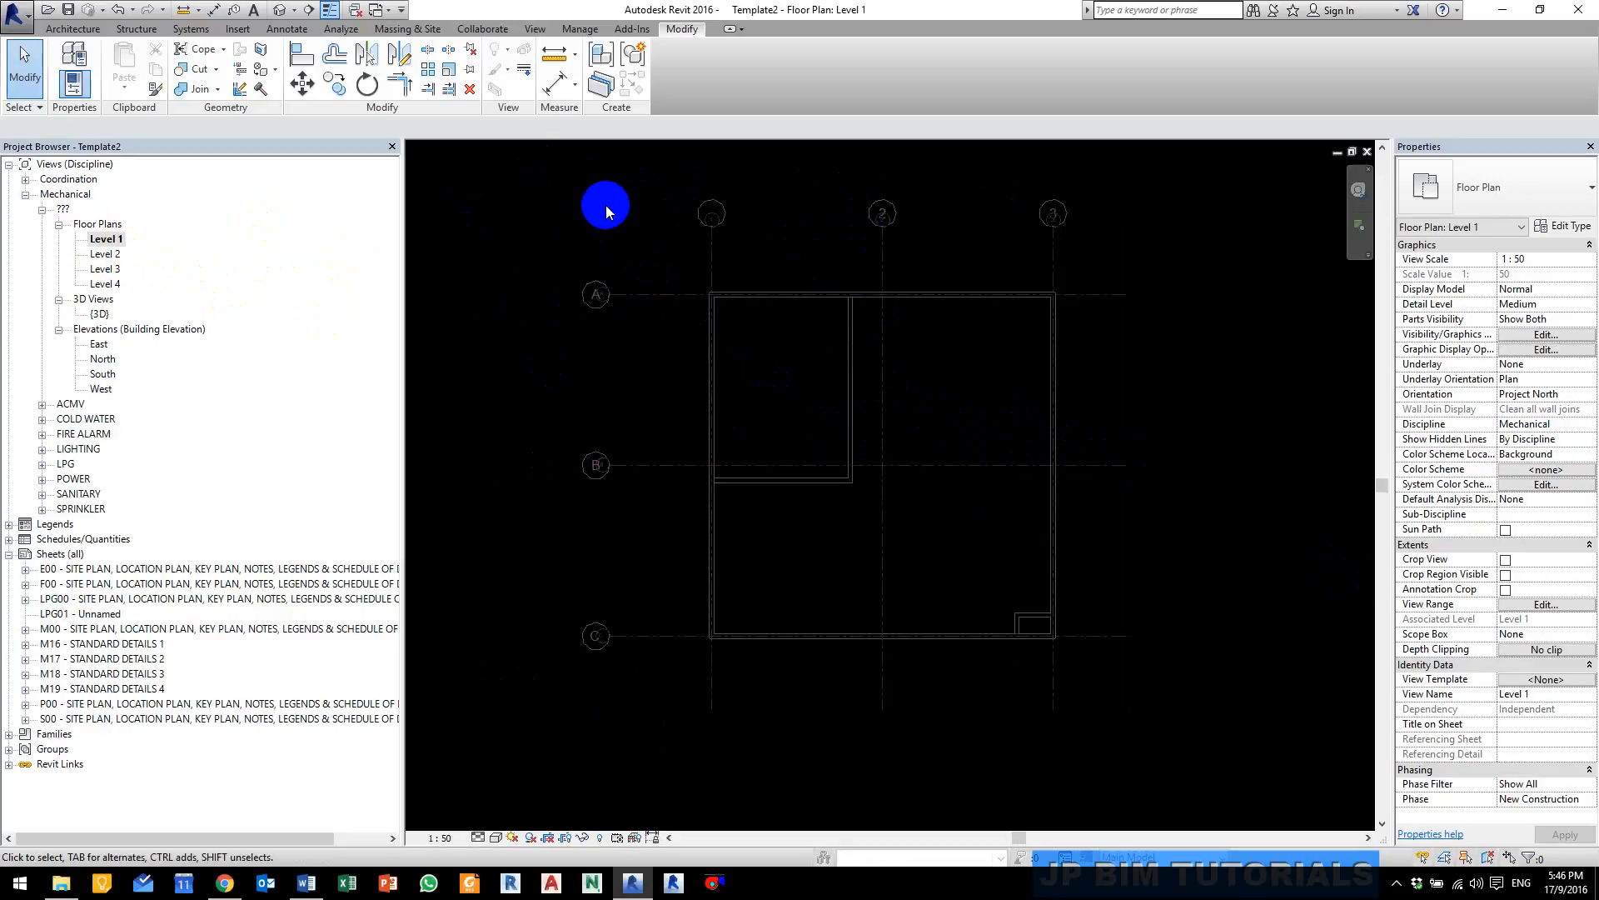
{"action": "left_click_drag", "start_coordinate": [557, 178], "coordinate": [1165, 738]}
{"action": "left_click", "coordinate": [1201, 720]}
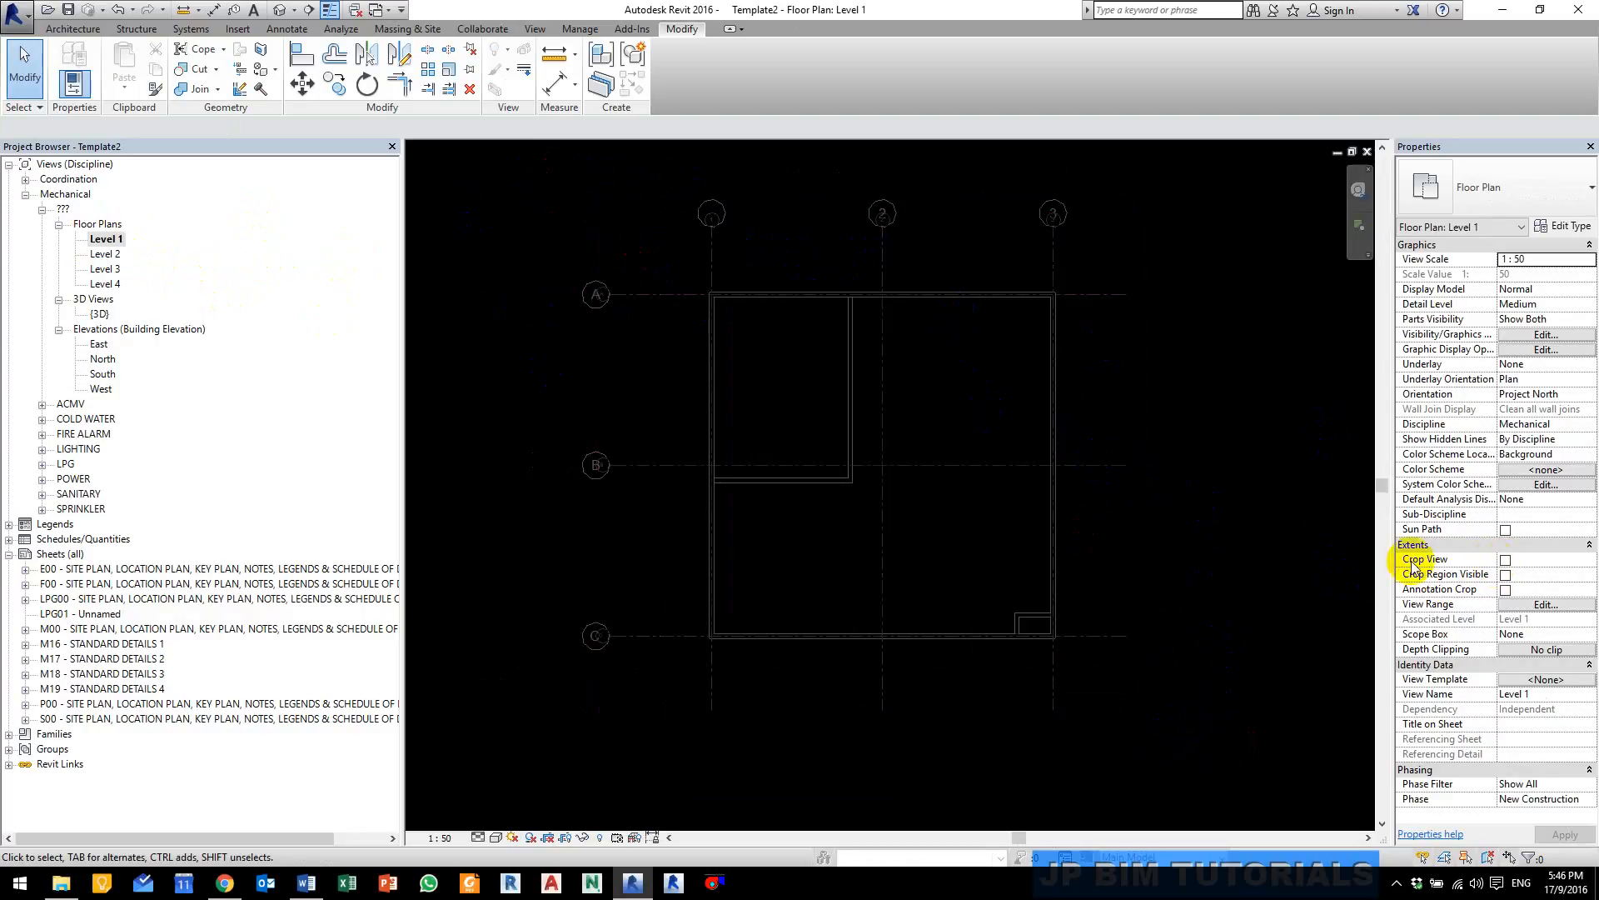
Step: Turn on Crop View and Crop Region Visible for the Level 1 floor plan
{"action": "left_click", "coordinate": [1505, 574]}
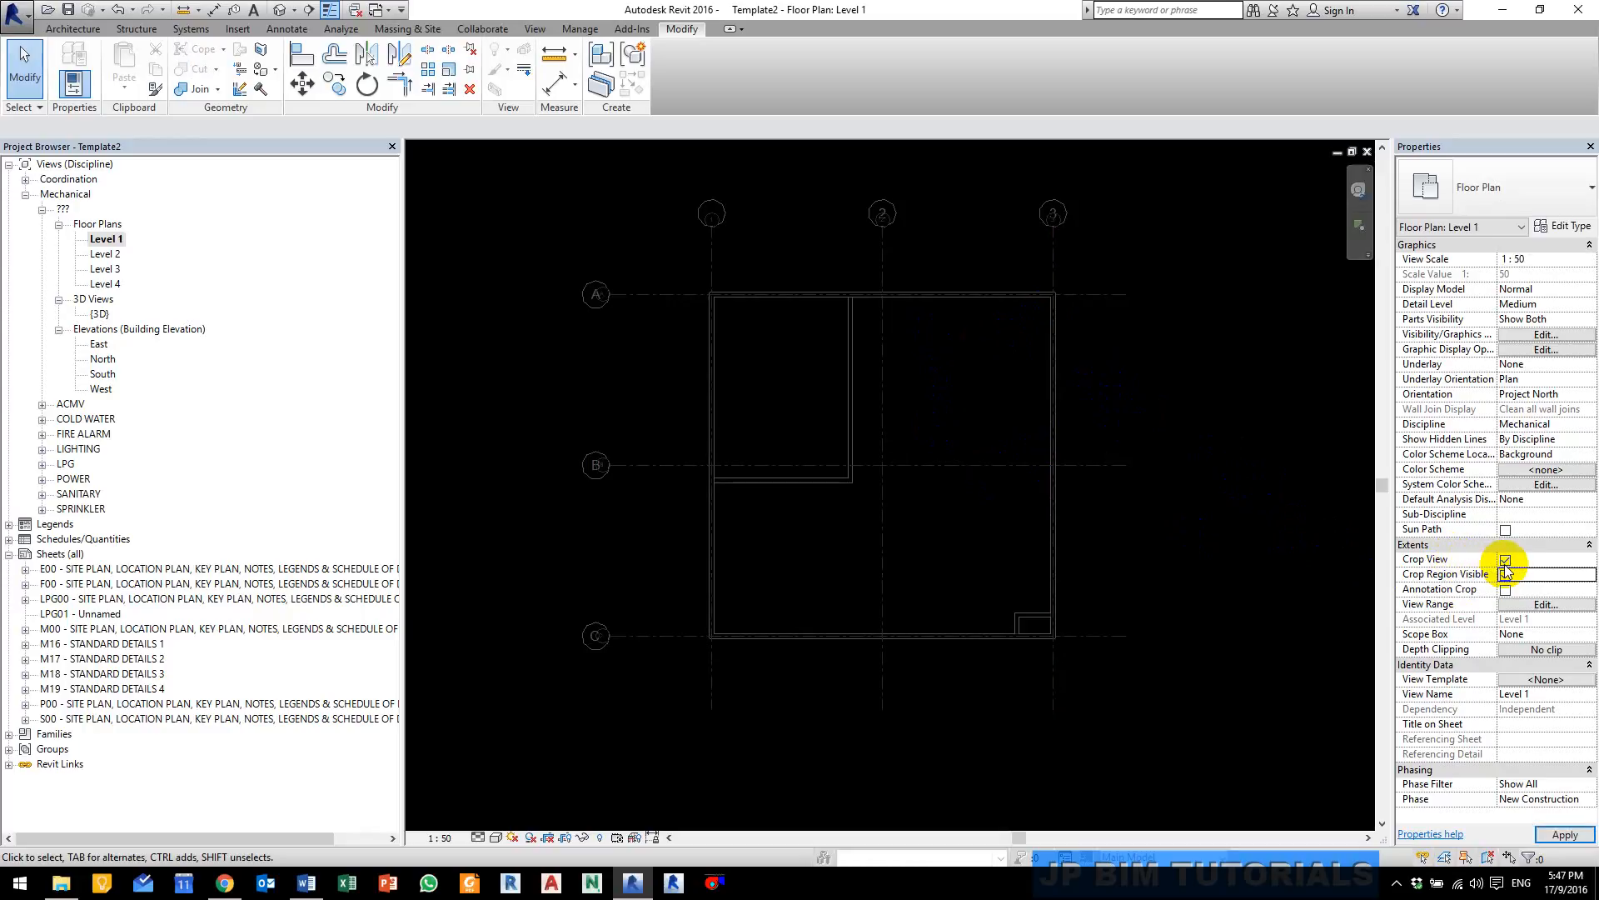
{"action": "scroll", "coordinate": [1223, 452], "scroll_direction": "down", "scroll_amount": 10}
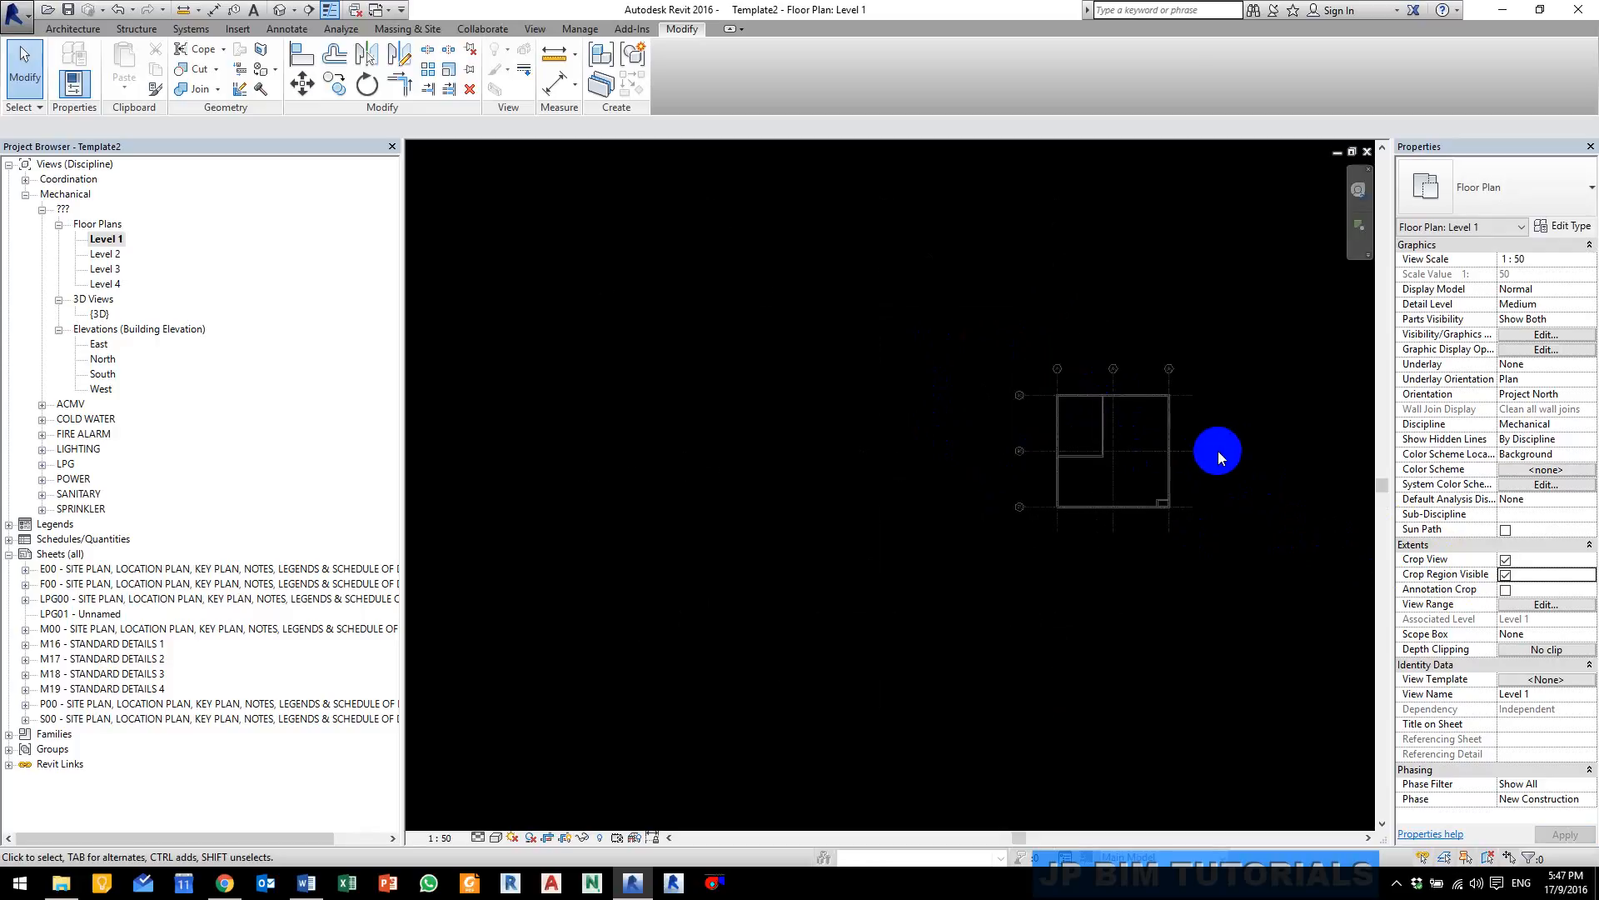
{"action": "middle_click_drag", "start_coordinate": [1174, 470], "coordinate": [804, 475]}
{"action": "scroll", "coordinate": [919, 473], "scroll_direction": "up", "scroll_amount": 3}
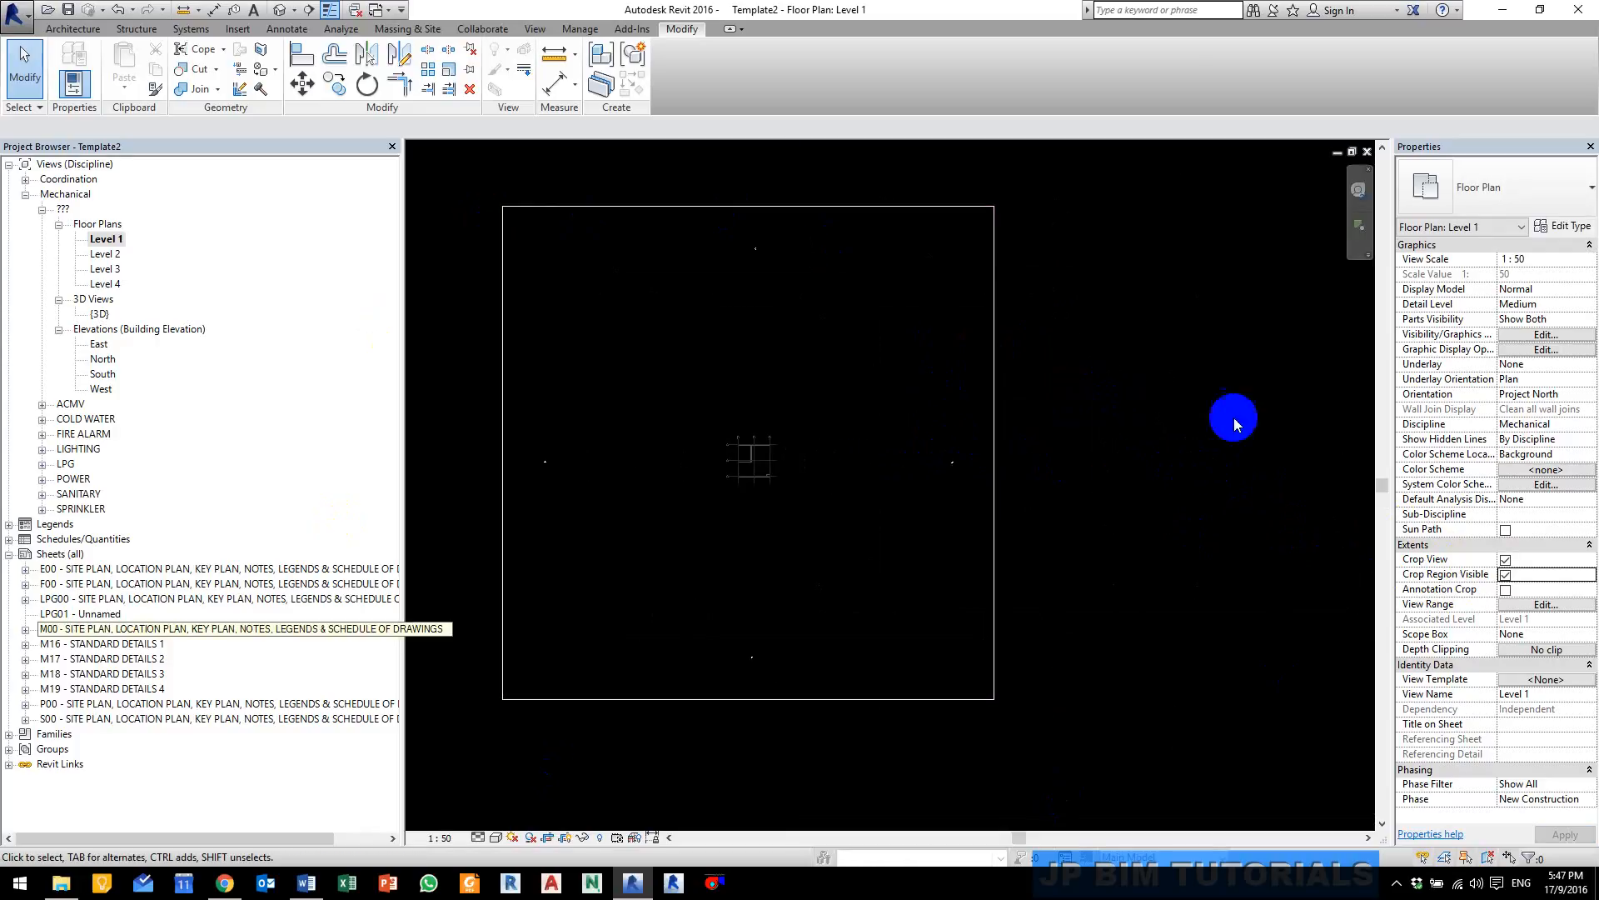
Step: Pull all four edges of the Level 1 crop region in around the building and its grid bubbles
{"action": "left_click", "coordinate": [997, 433]}
{"action": "left_click_drag", "start_coordinate": [957, 457], "coordinate": [778, 475]}
{"action": "left_click_drag", "start_coordinate": [590, 453], "coordinate": [719, 472]}
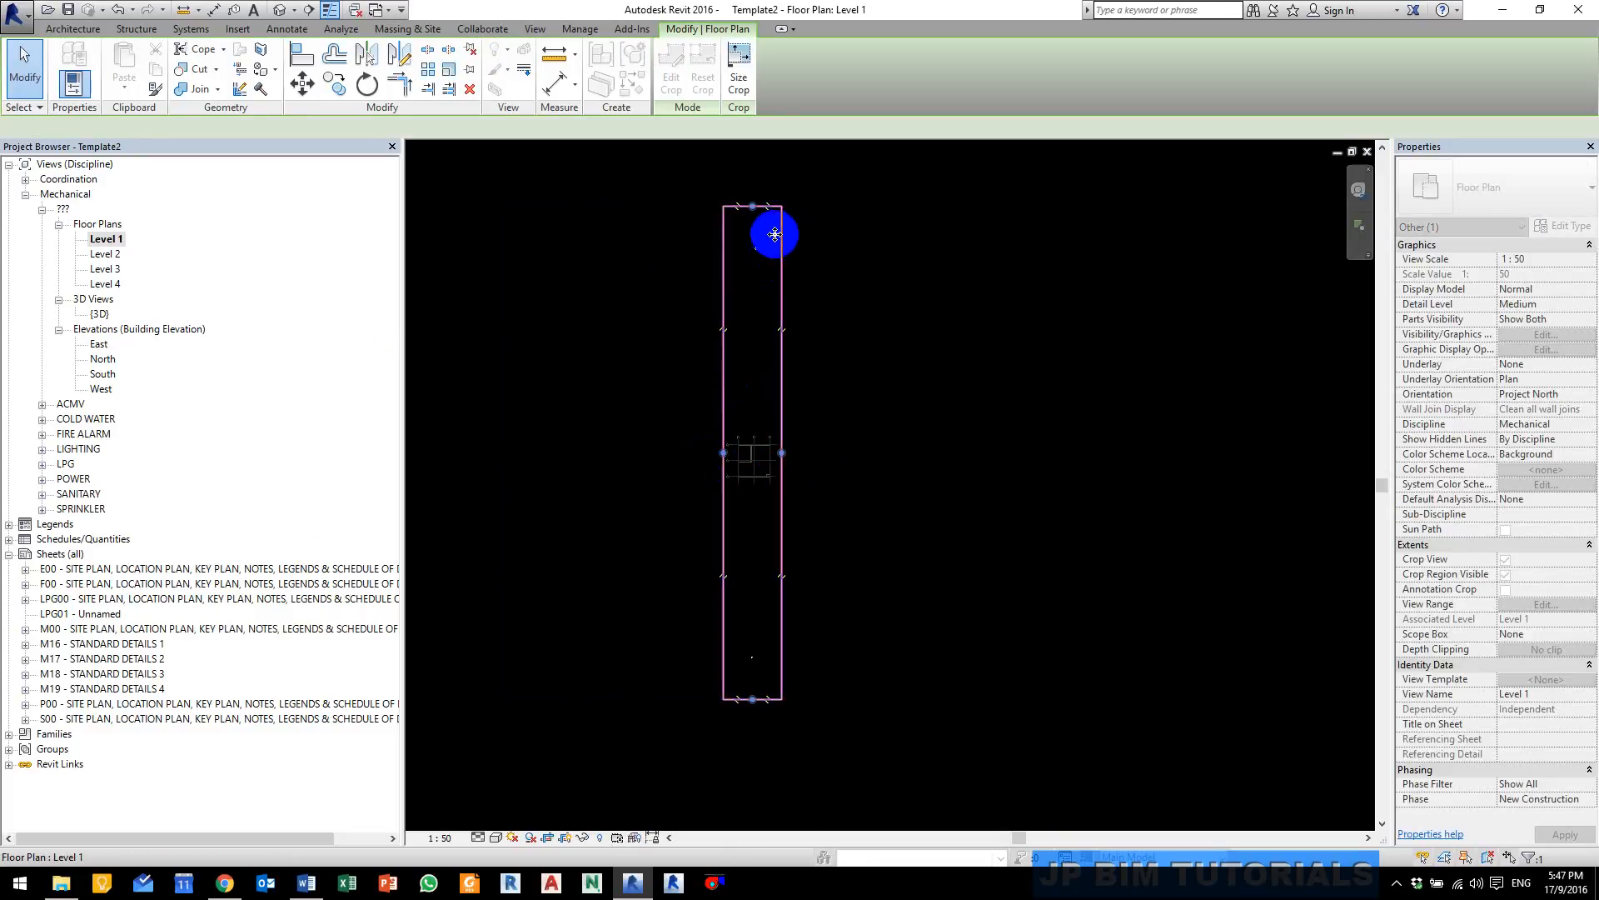
{"action": "left_click_drag", "start_coordinate": [753, 208], "coordinate": [764, 431]}
{"action": "scroll", "coordinate": [753, 688], "scroll_direction": "up", "scroll_amount": 3}
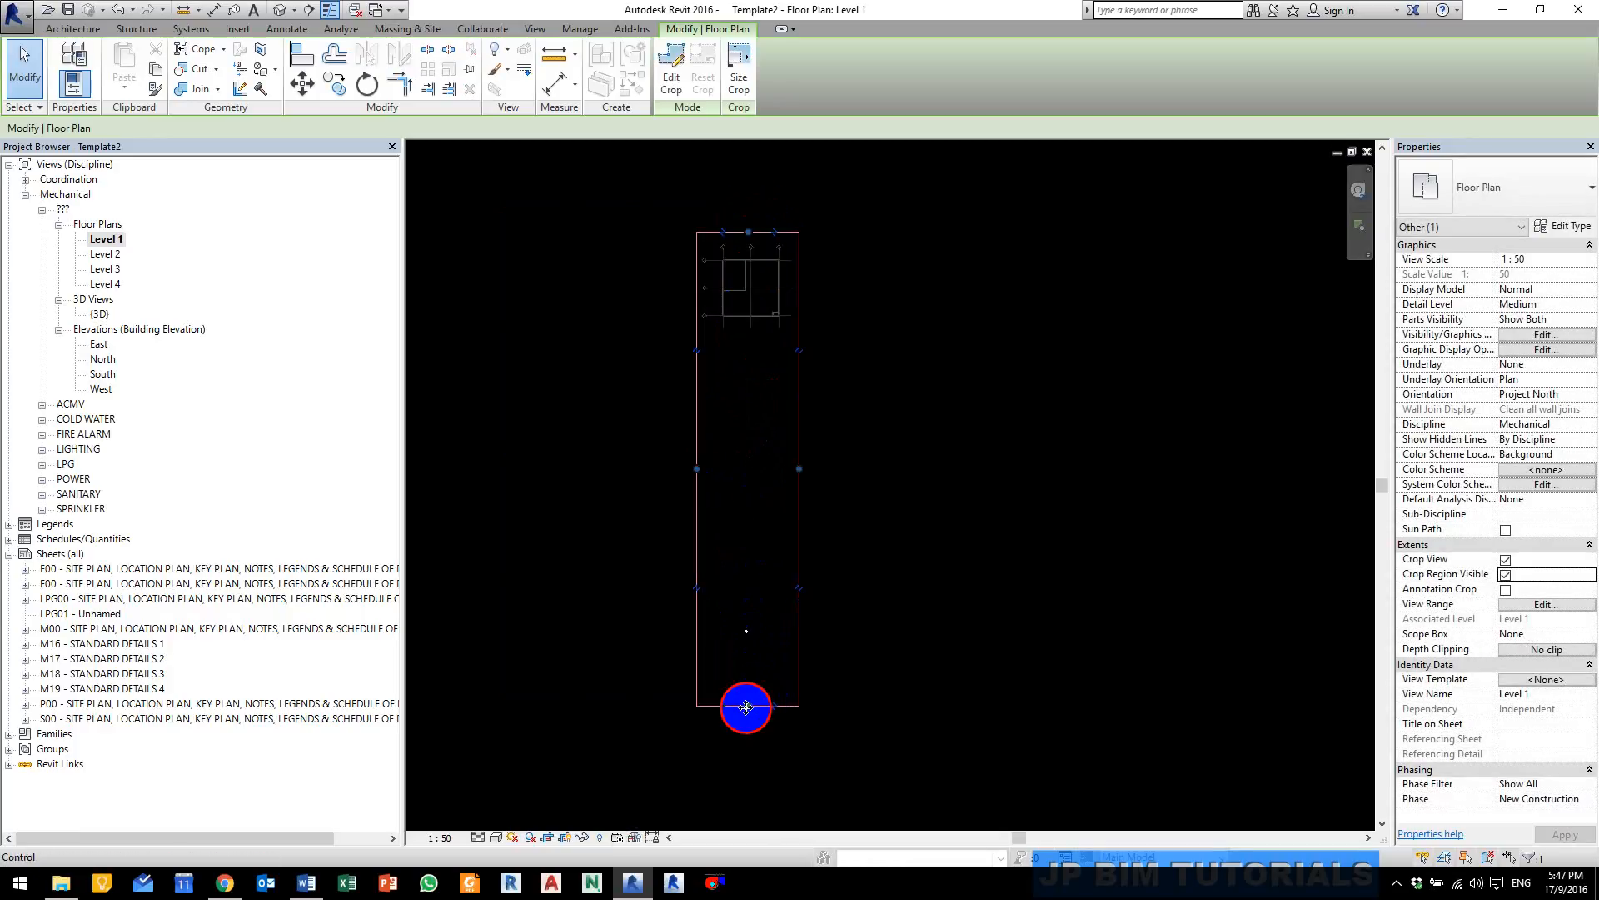
{"action": "left_click_drag", "start_coordinate": [760, 368], "coordinate": [762, 337]}
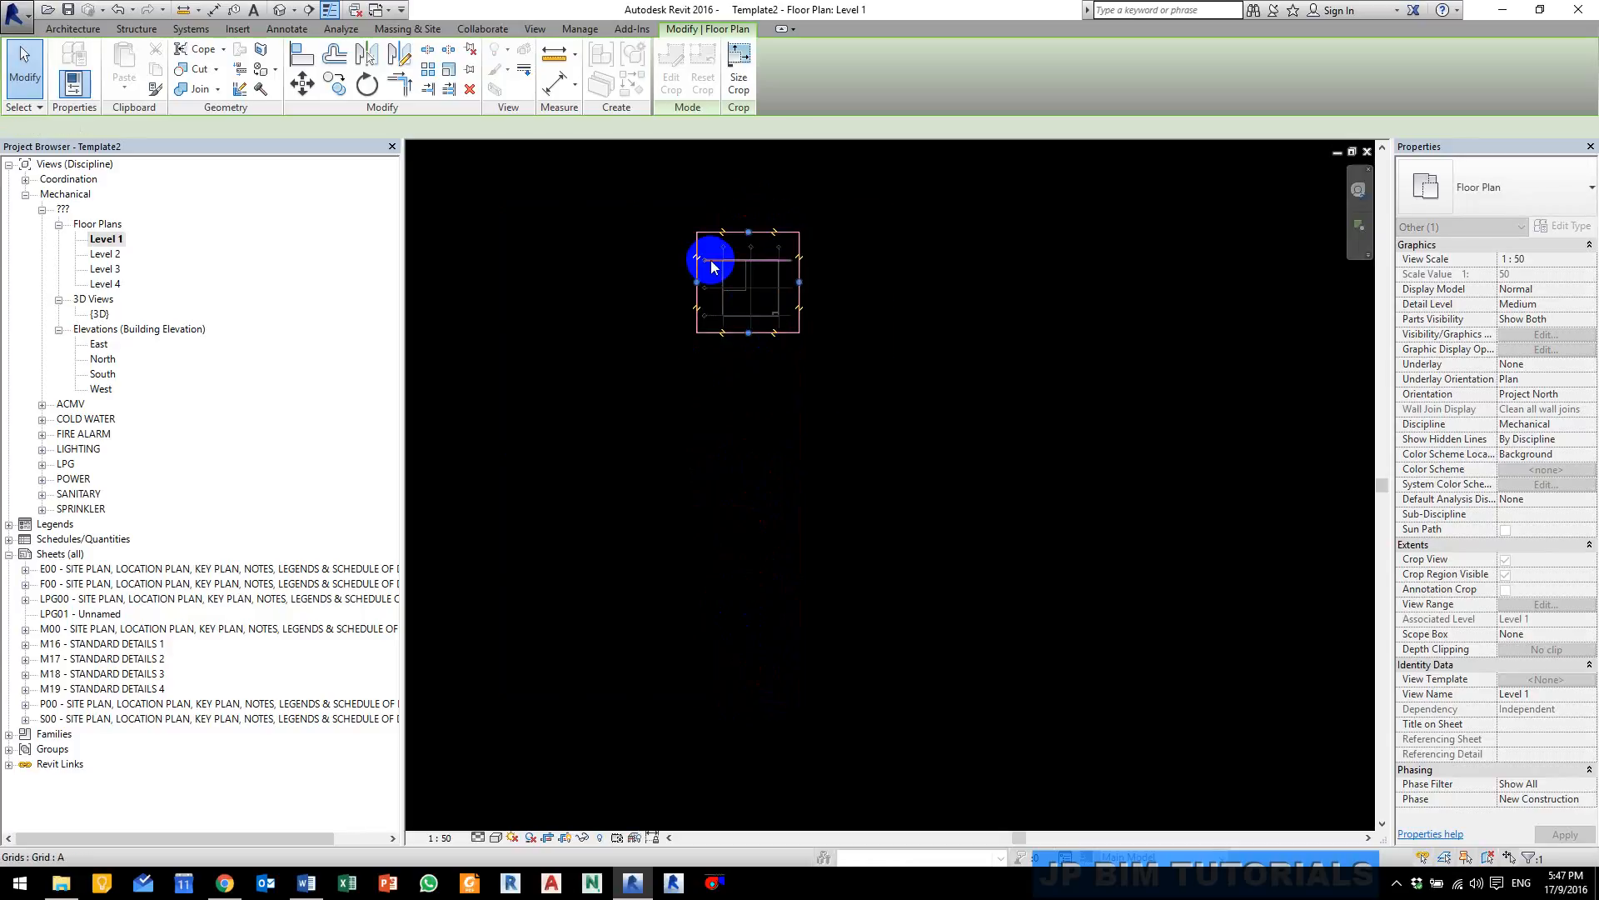
Step: Fine-tune the Level 1 crop edges around the grid ends and hide the crop region boundary
{"action": "scroll", "coordinate": [710, 260], "scroll_direction": "up", "scroll_amount": 5}
{"action": "left_click_drag", "start_coordinate": [580, 414], "coordinate": [591, 411]}
{"action": "middle_click_drag", "start_coordinate": [827, 292], "coordinate": [800, 373]}
{"action": "left_click_drag", "start_coordinate": [829, 227], "coordinate": [832, 278]}
{"action": "left_click_drag", "start_coordinate": [1095, 524], "coordinate": [1078, 520]}
{"action": "left_click", "coordinate": [1191, 557]}
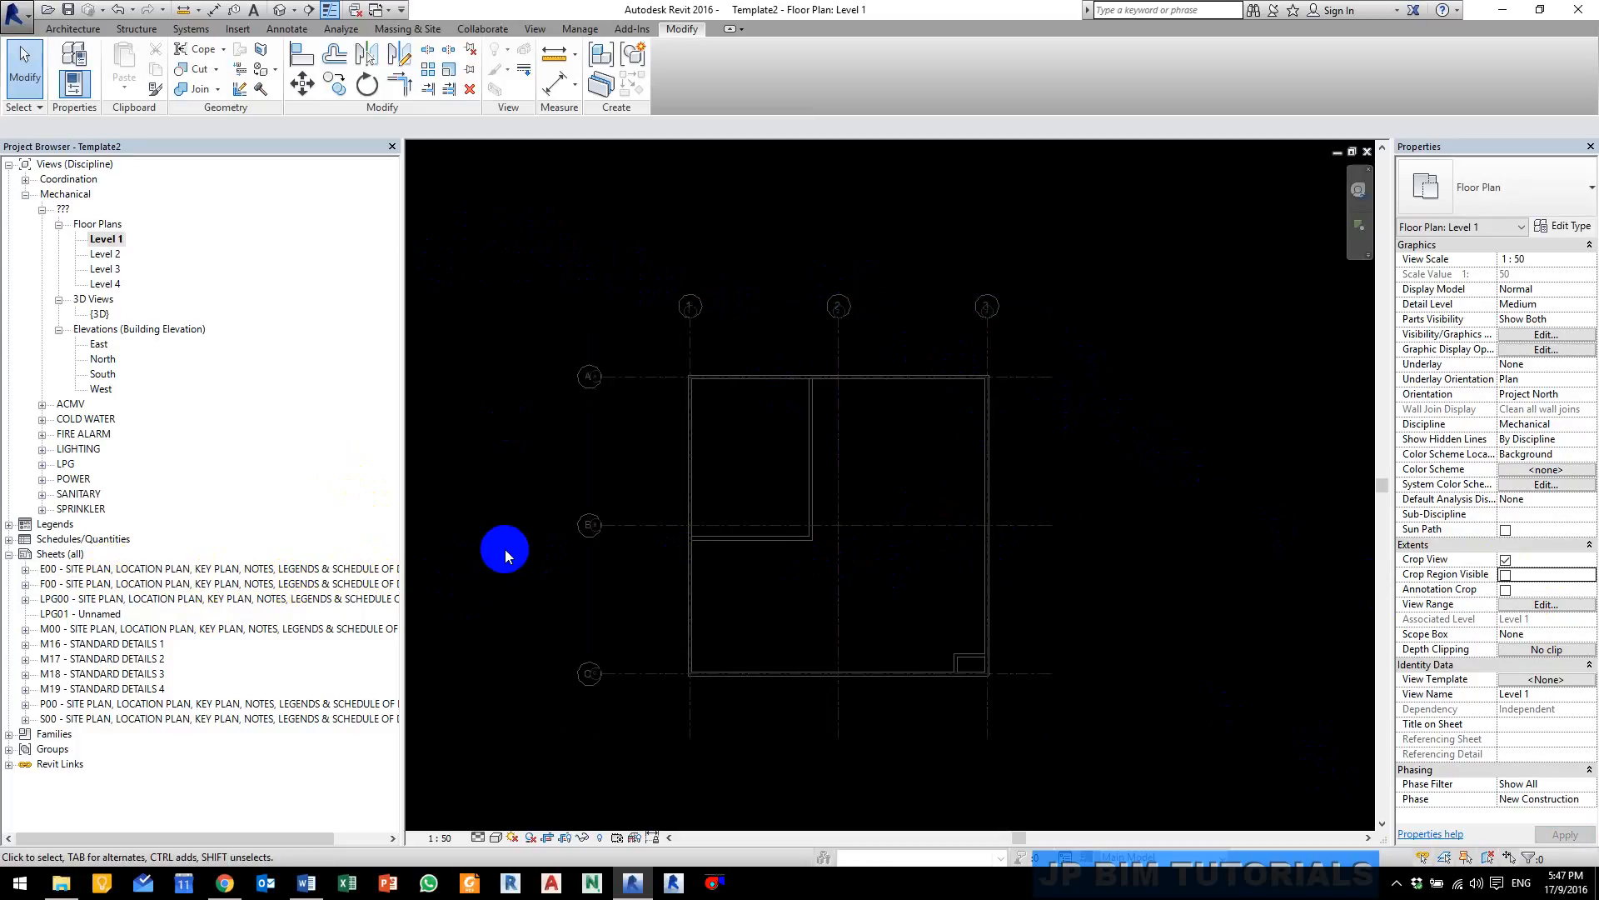
Step: Open sheet LPG01 and place the cropped Level 1 floor plan inside the title block frame
{"action": "double_click", "coordinate": [74, 618]}
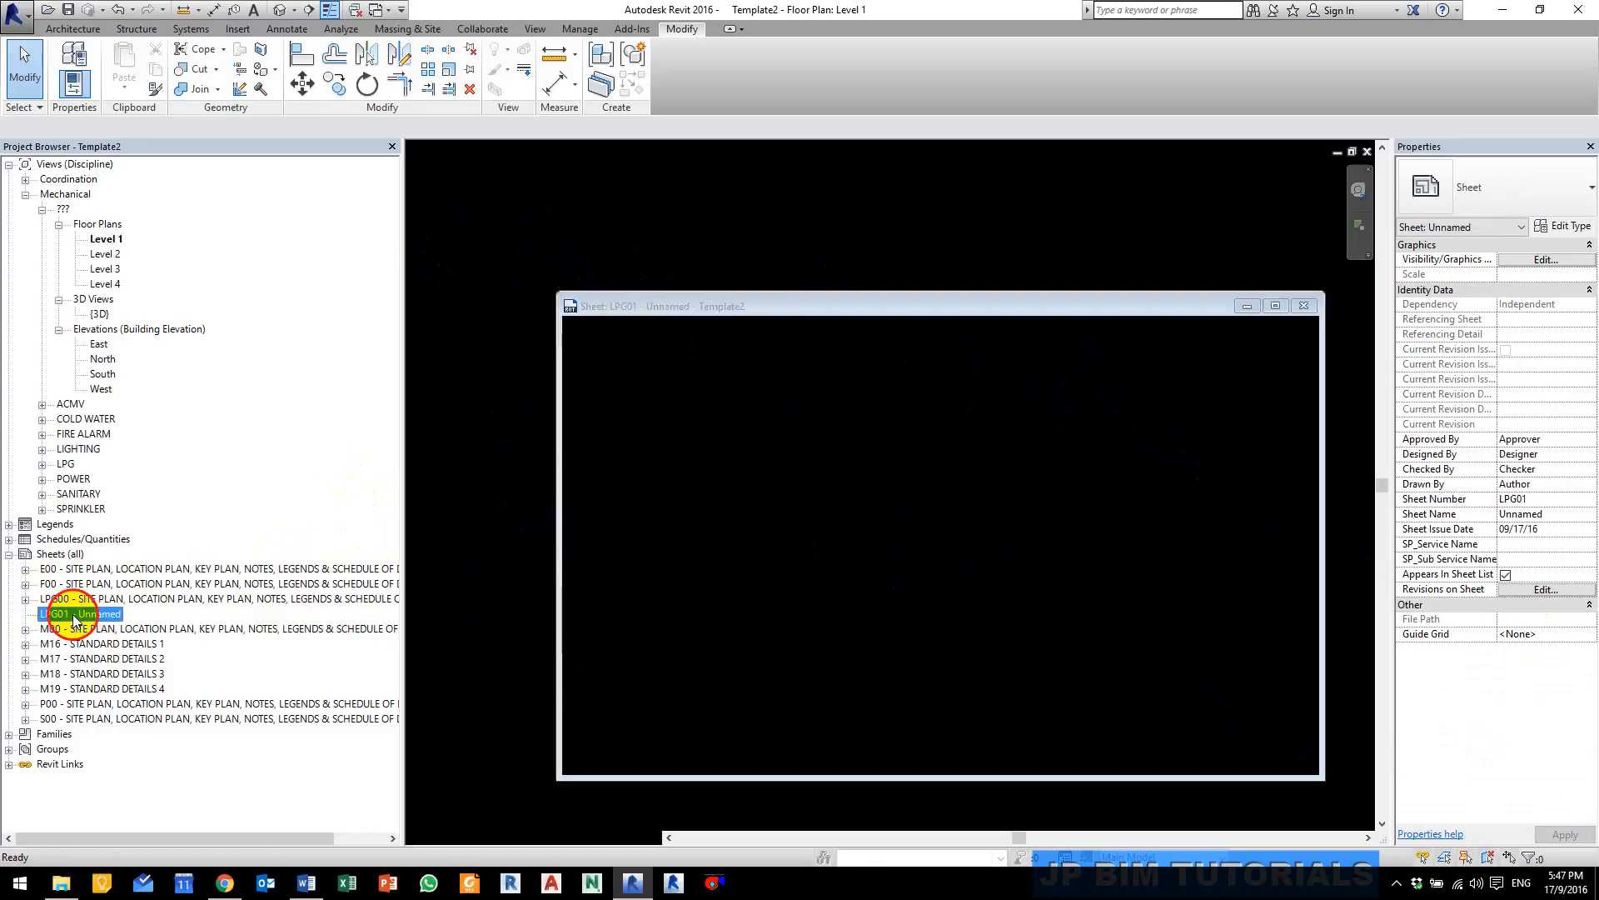
{"action": "scroll", "coordinate": [762, 439], "scroll_direction": "up", "scroll_amount": 9}
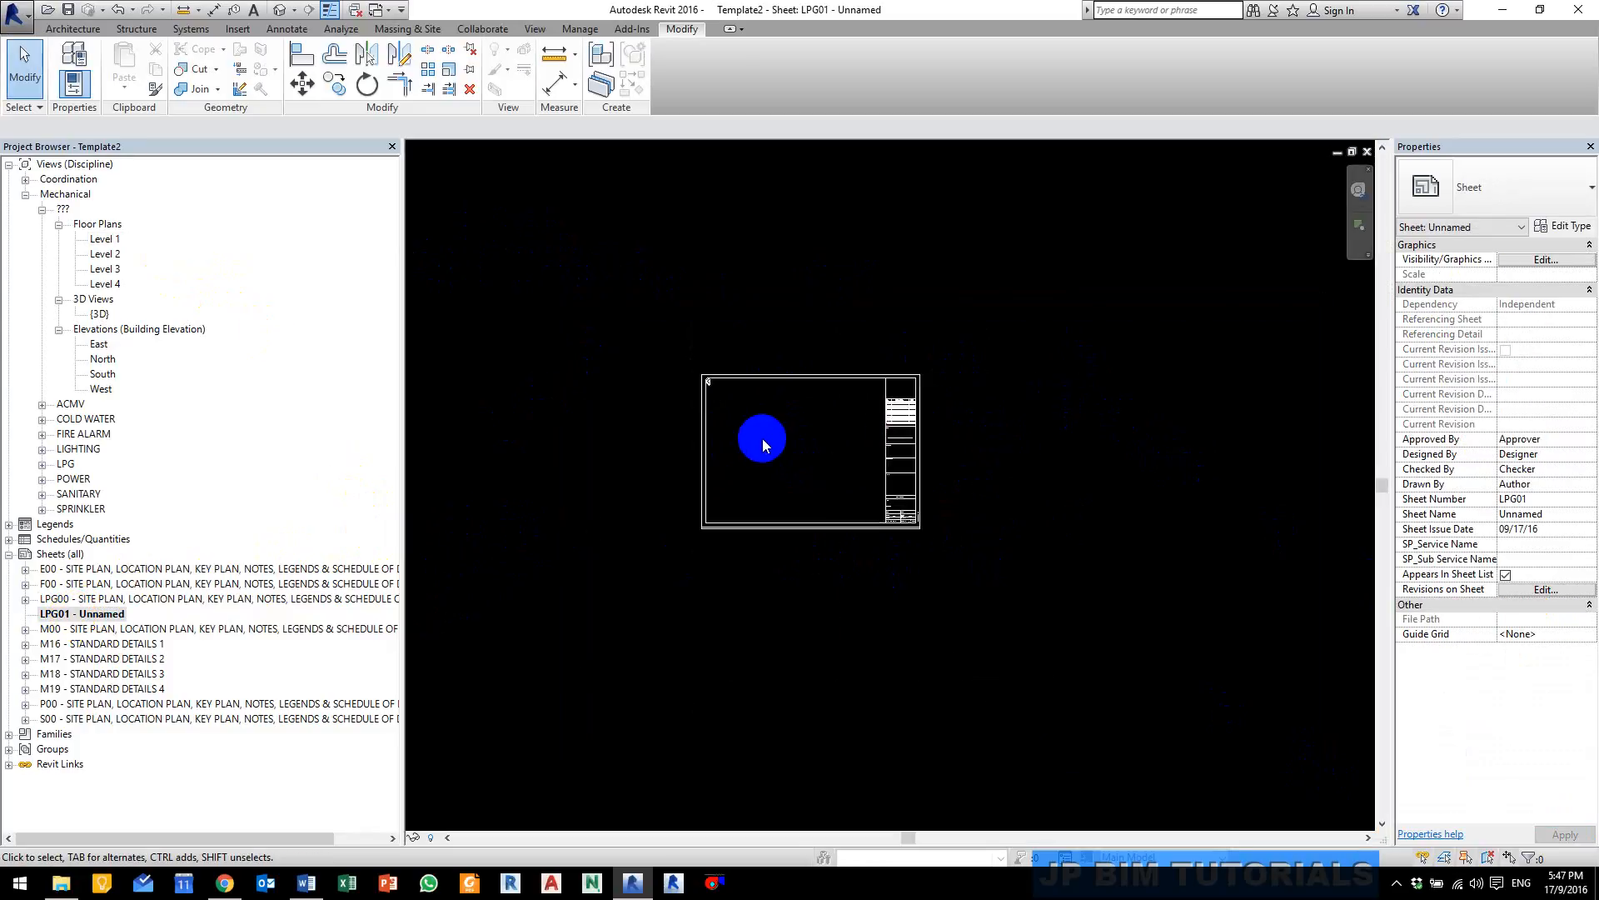
{"action": "middle_click_drag", "start_coordinate": [920, 460], "coordinate": [877, 476]}
{"action": "left_click_drag", "start_coordinate": [103, 241], "coordinate": [814, 490]}
{"action": "left_click", "coordinate": [803, 483]}
{"action": "scroll", "coordinate": [798, 548], "scroll_direction": "up", "scroll_amount": 1}
{"action": "scroll", "coordinate": [744, 632], "scroll_direction": "up", "scroll_amount": 1}
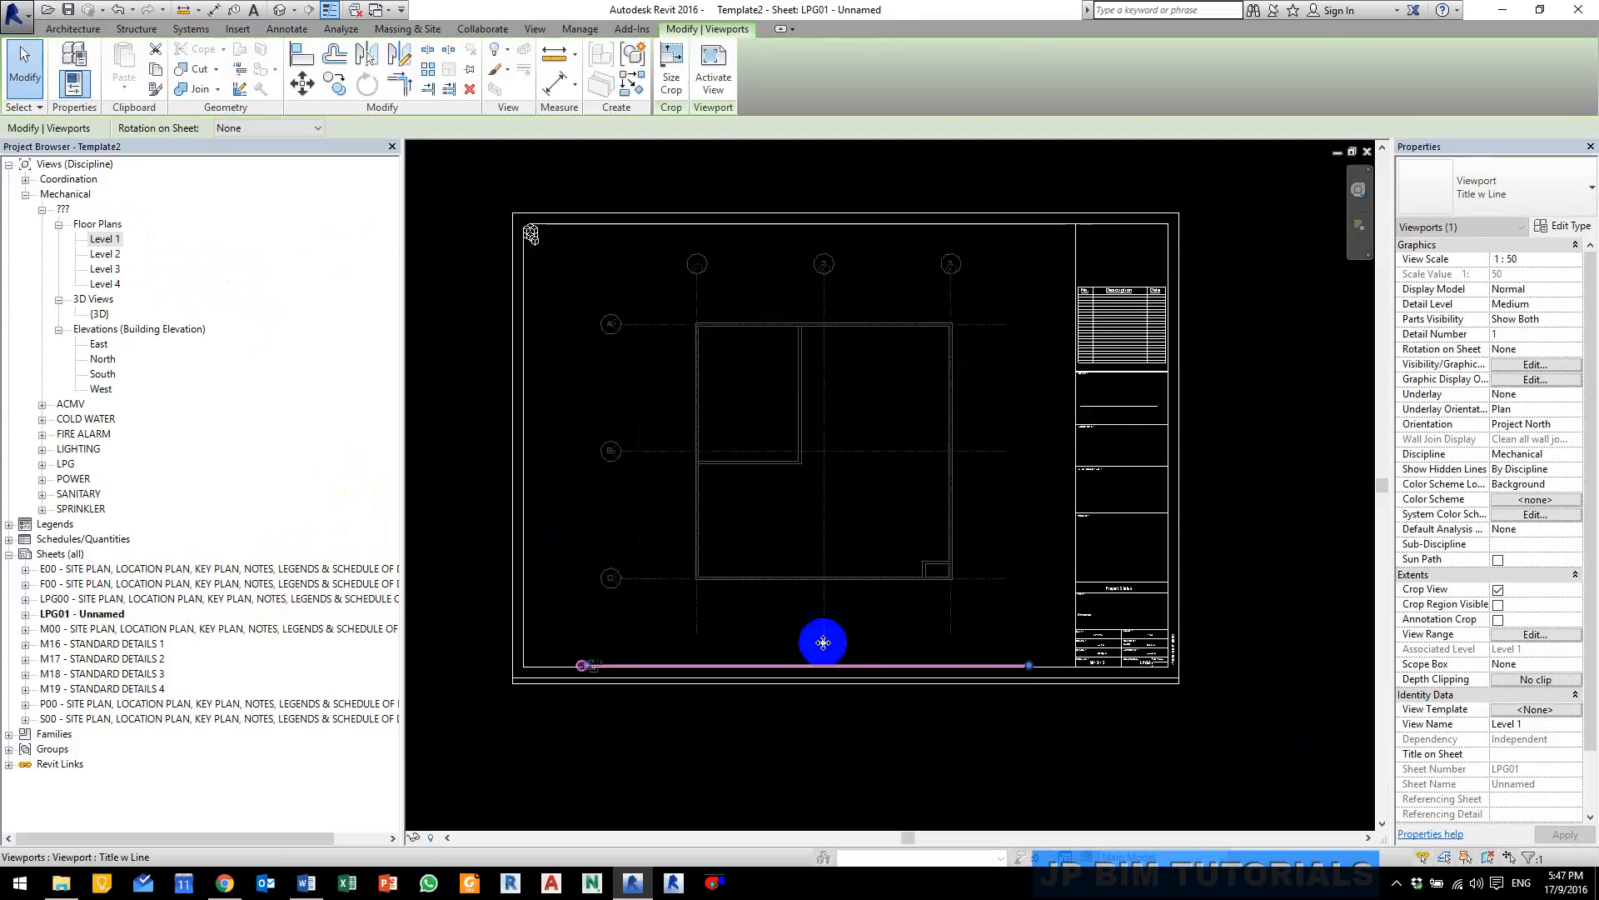
Step: Move the Level 1 view title up so it sits inside the sheet frame below the plan
{"action": "left_click", "coordinate": [761, 746]}
{"action": "left_click_drag", "start_coordinate": [631, 662], "coordinate": [643, 642]}
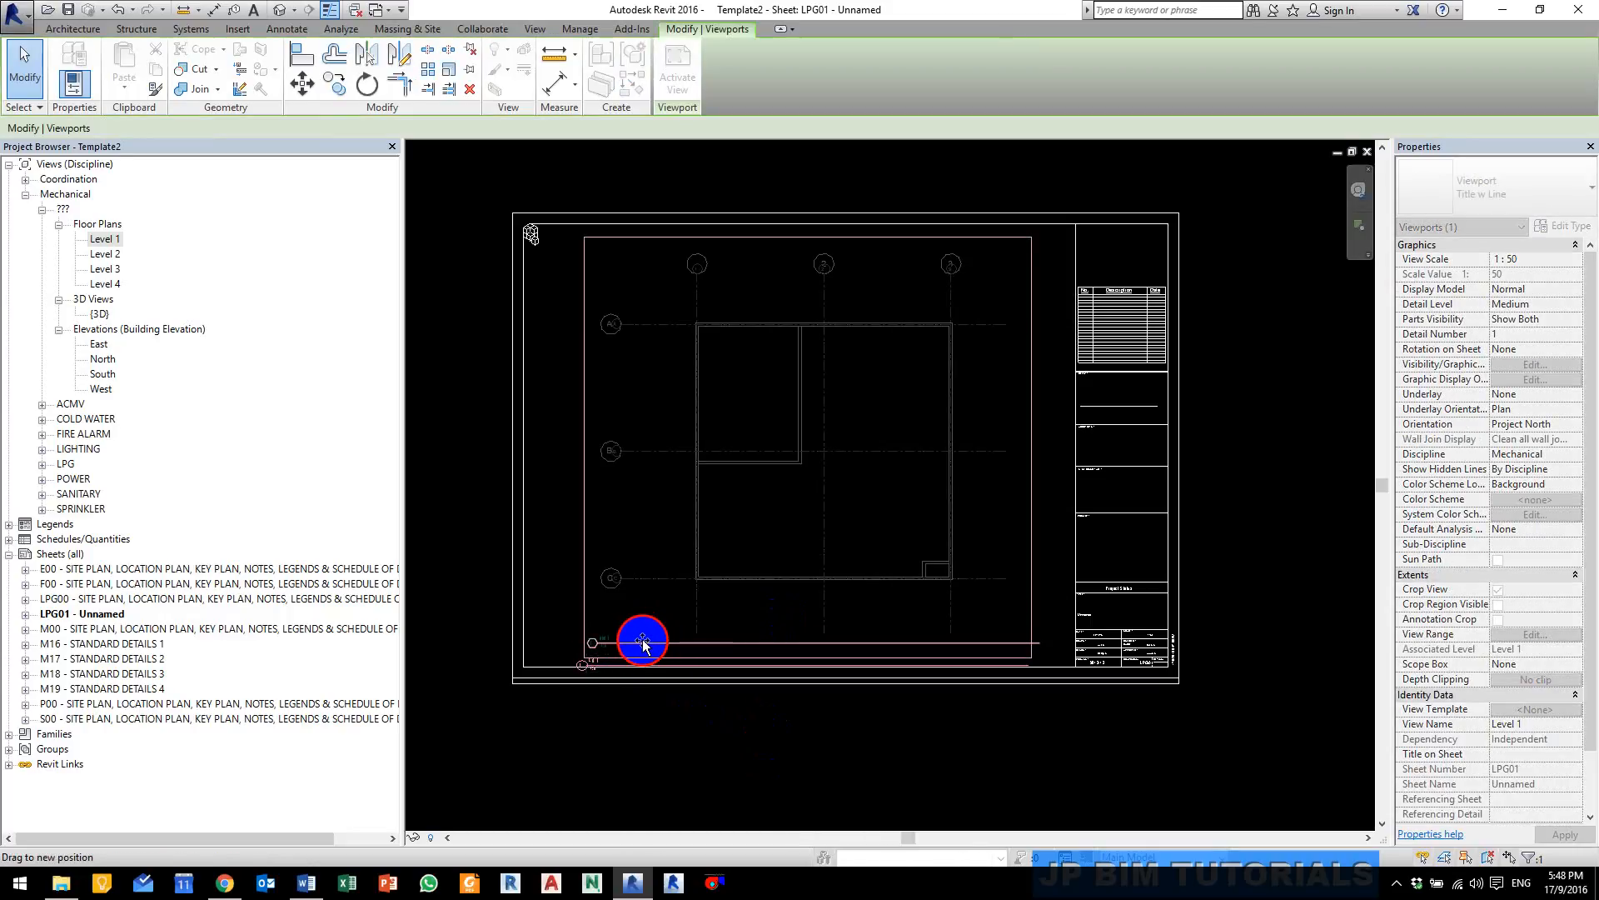
{"action": "left_click", "coordinate": [760, 743]}
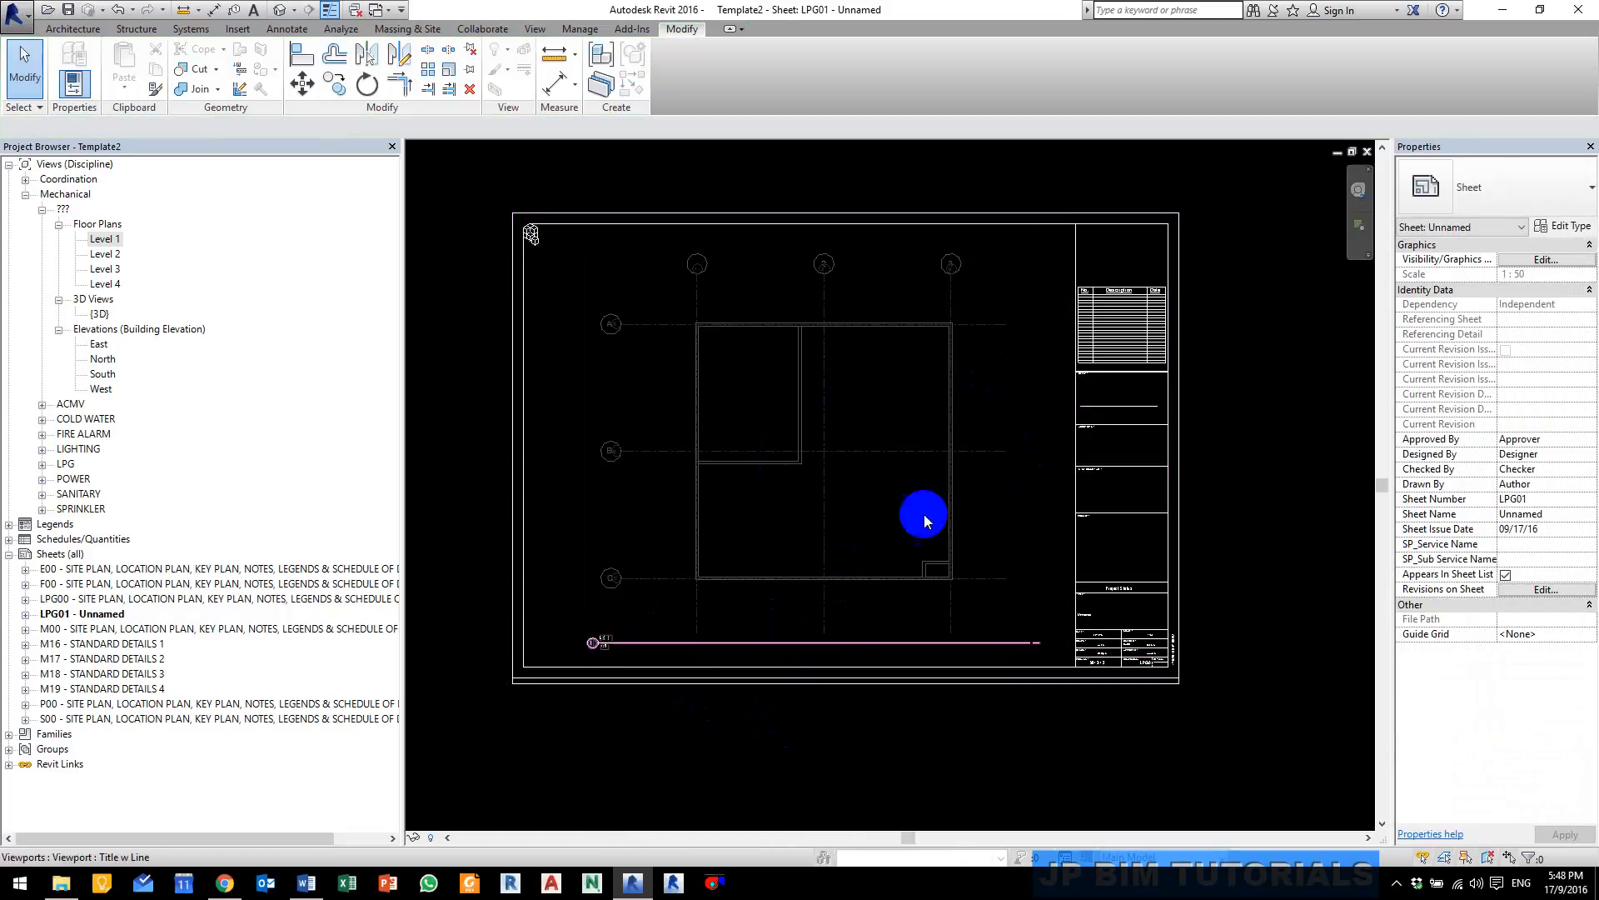
Step: Delete the Level 1 viewport from sheet LPG01 and return to the Level 1 floor plan view
{"action": "left_click", "coordinate": [808, 414]}
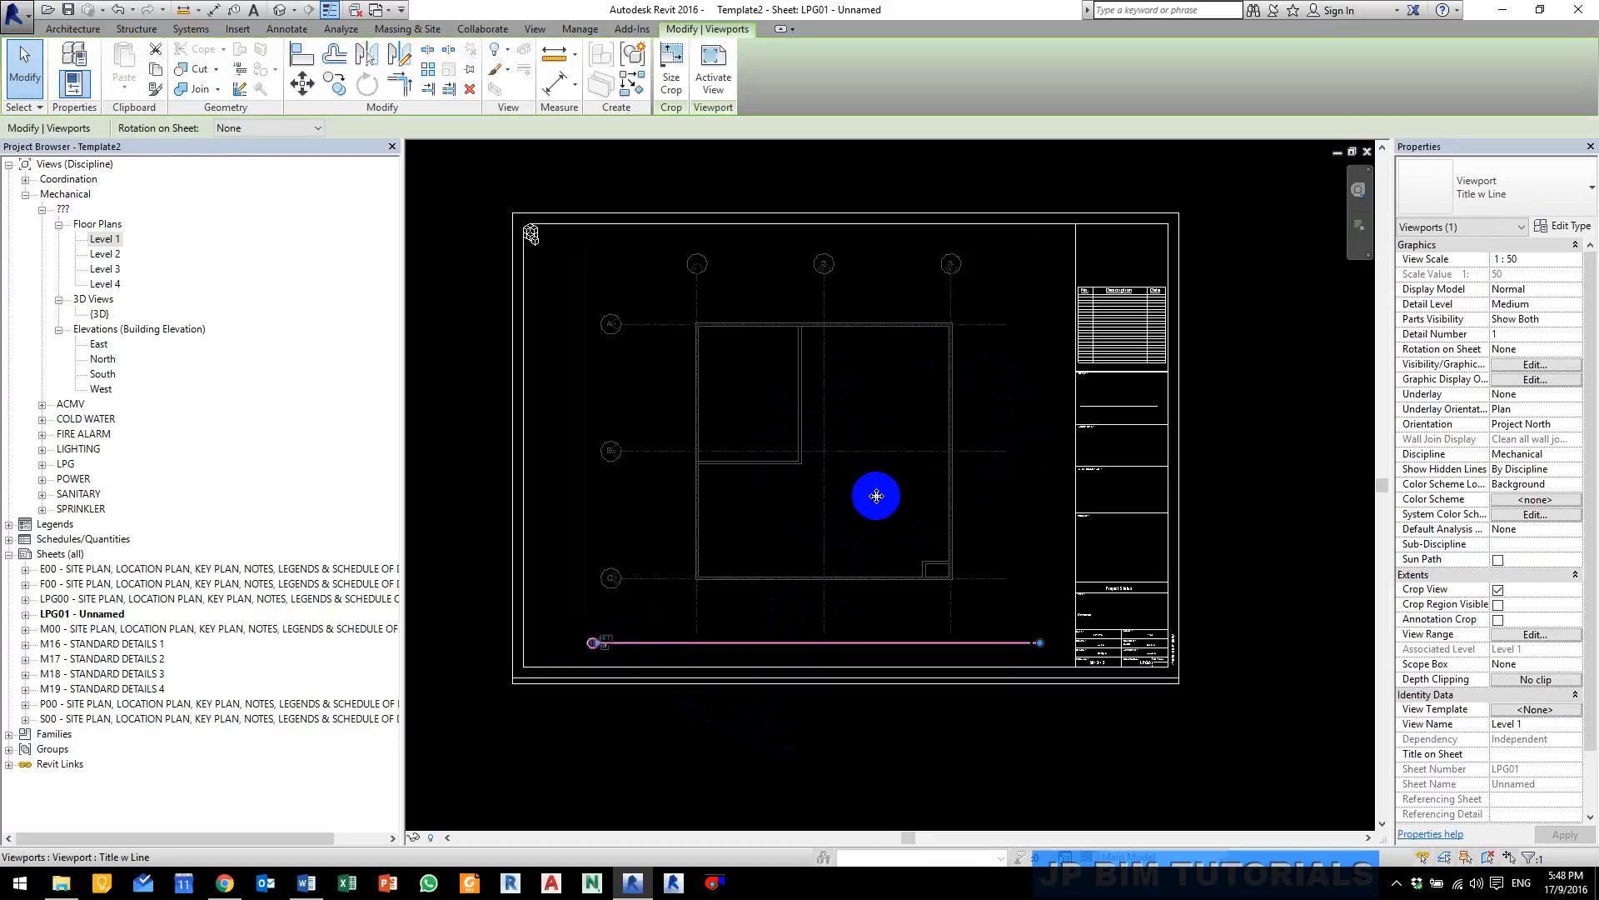
{"action": "key", "text": "Delete"}
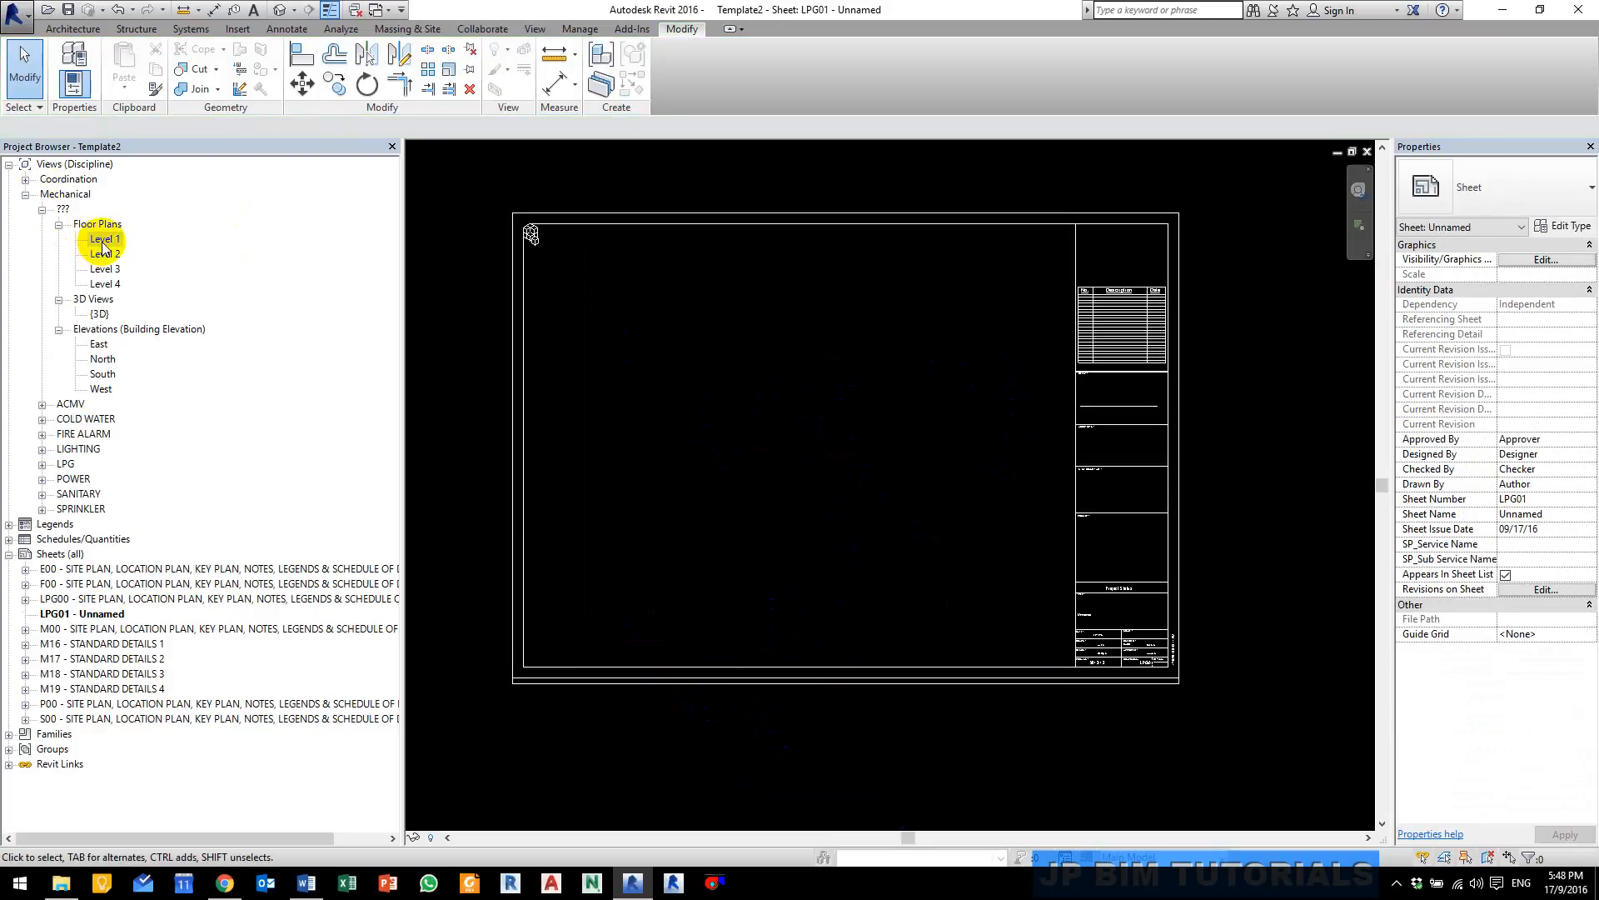
{"action": "double_click", "coordinate": [103, 240]}
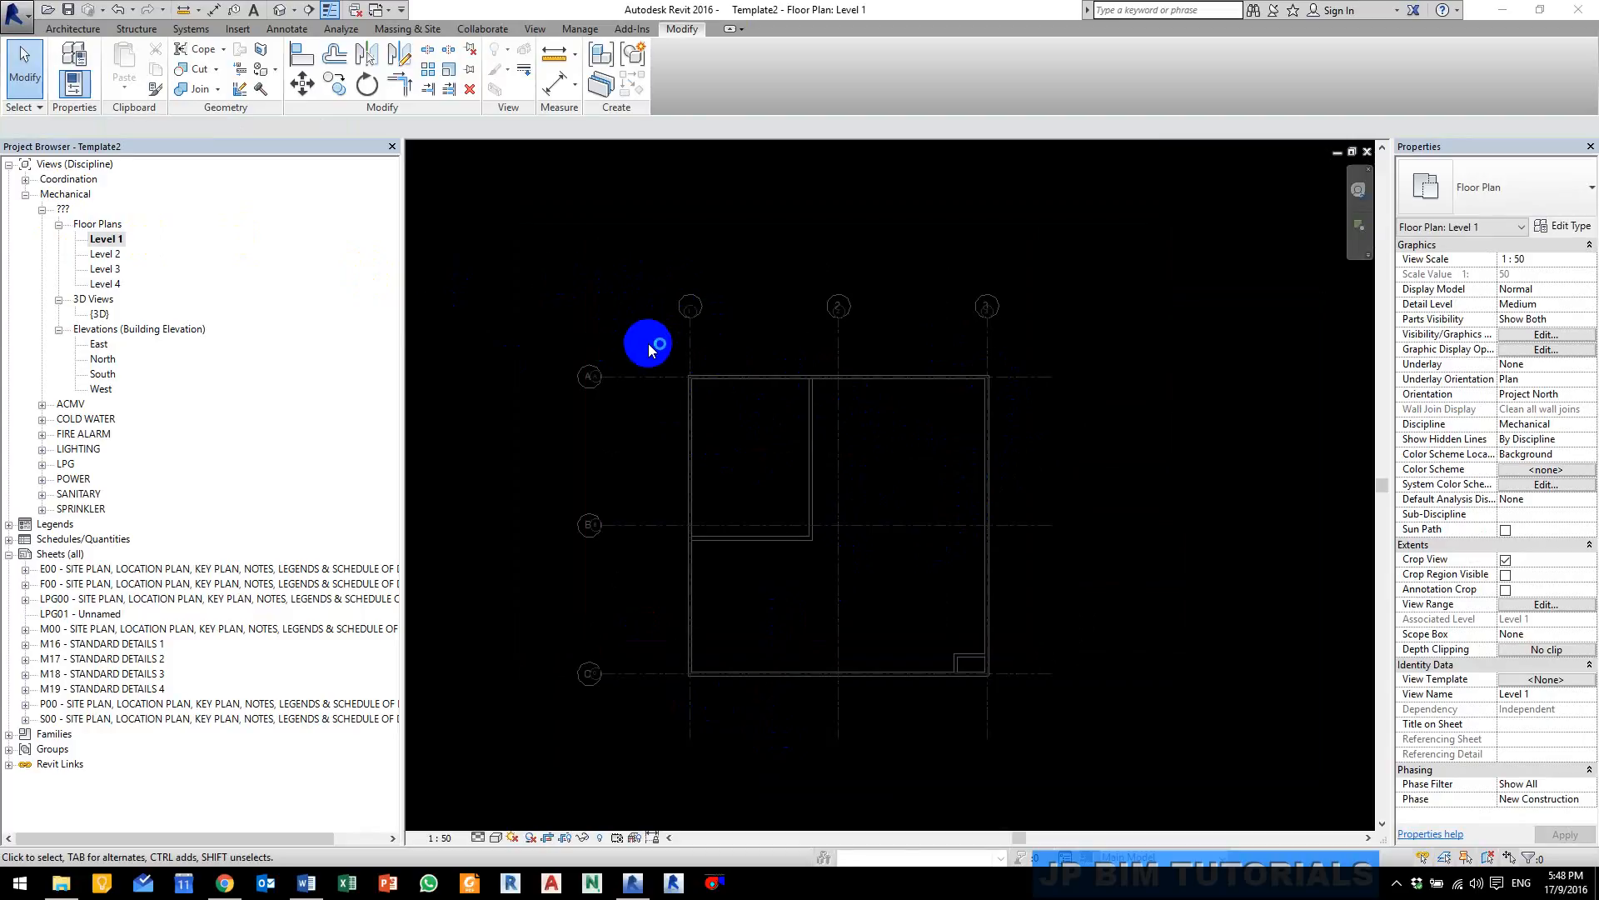
Step: Open the Level 2 floor plan and turn on its Crop View and Crop Region Visible options
{"action": "left_click", "coordinate": [106, 255]}
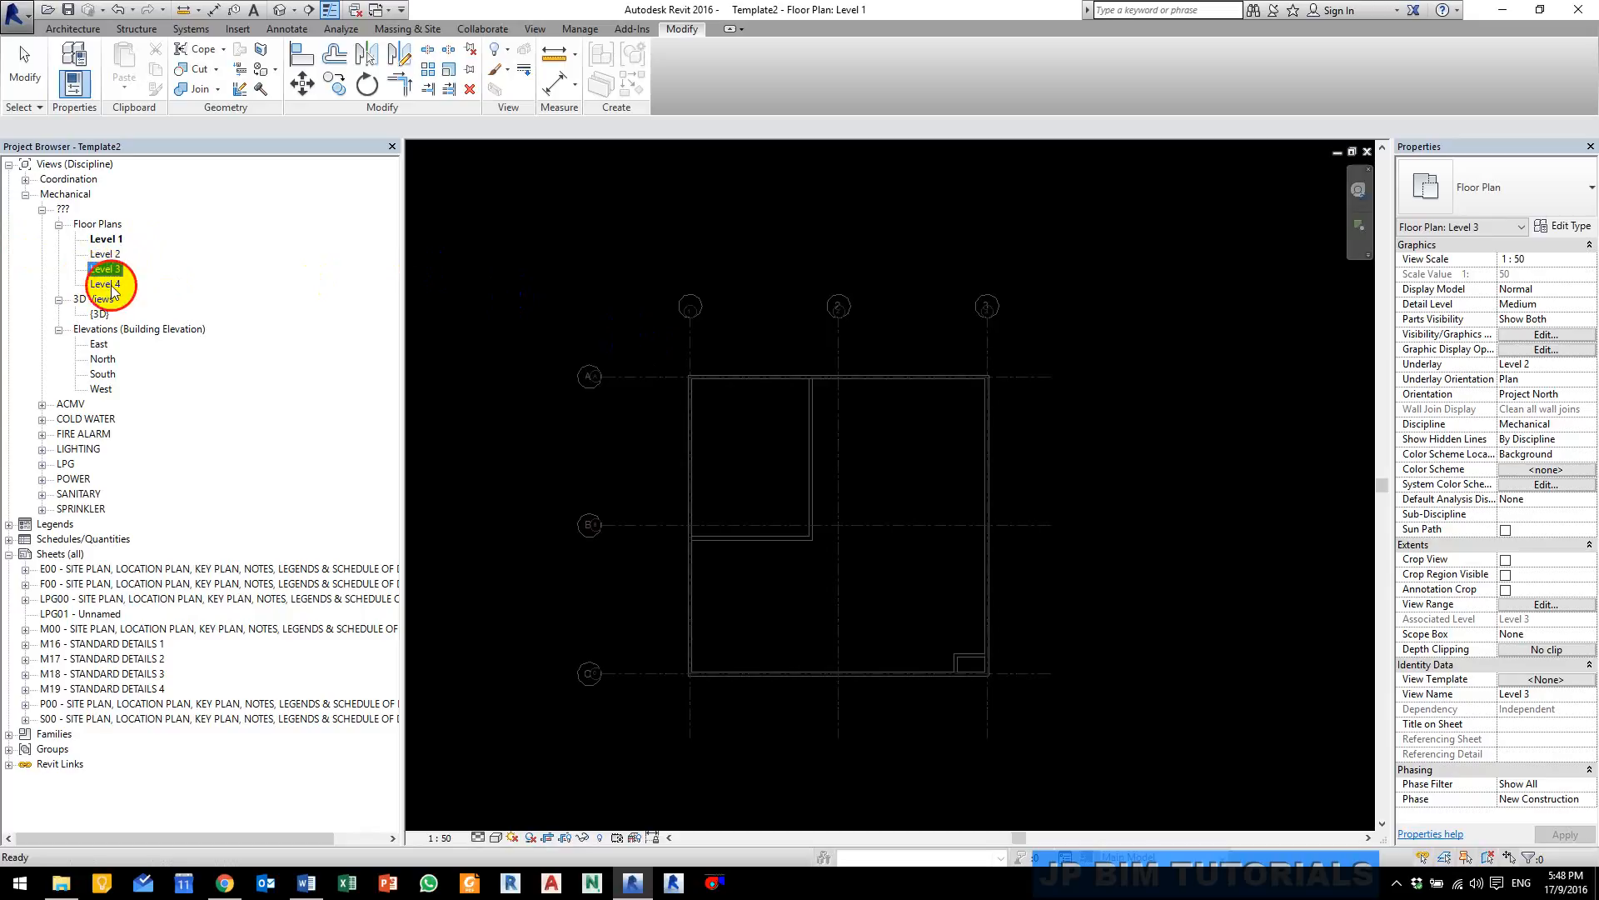
{"action": "double_click", "coordinate": [106, 254]}
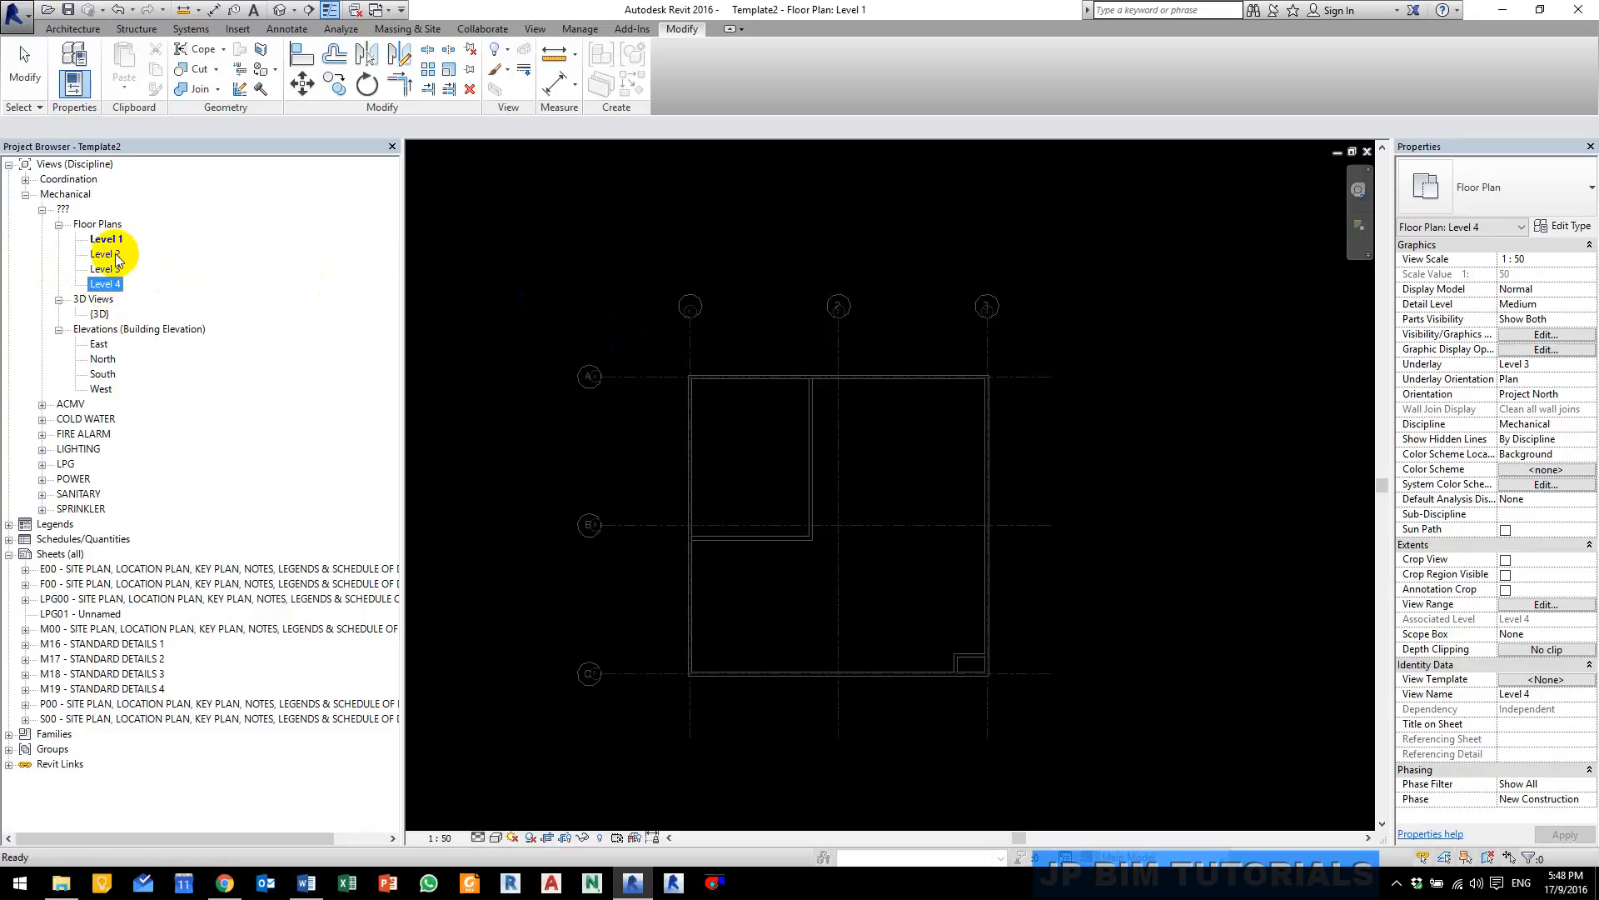
{"action": "left_click", "coordinate": [1506, 575]}
{"action": "scroll", "coordinate": [999, 439], "scroll_direction": "down", "scroll_amount": 5}
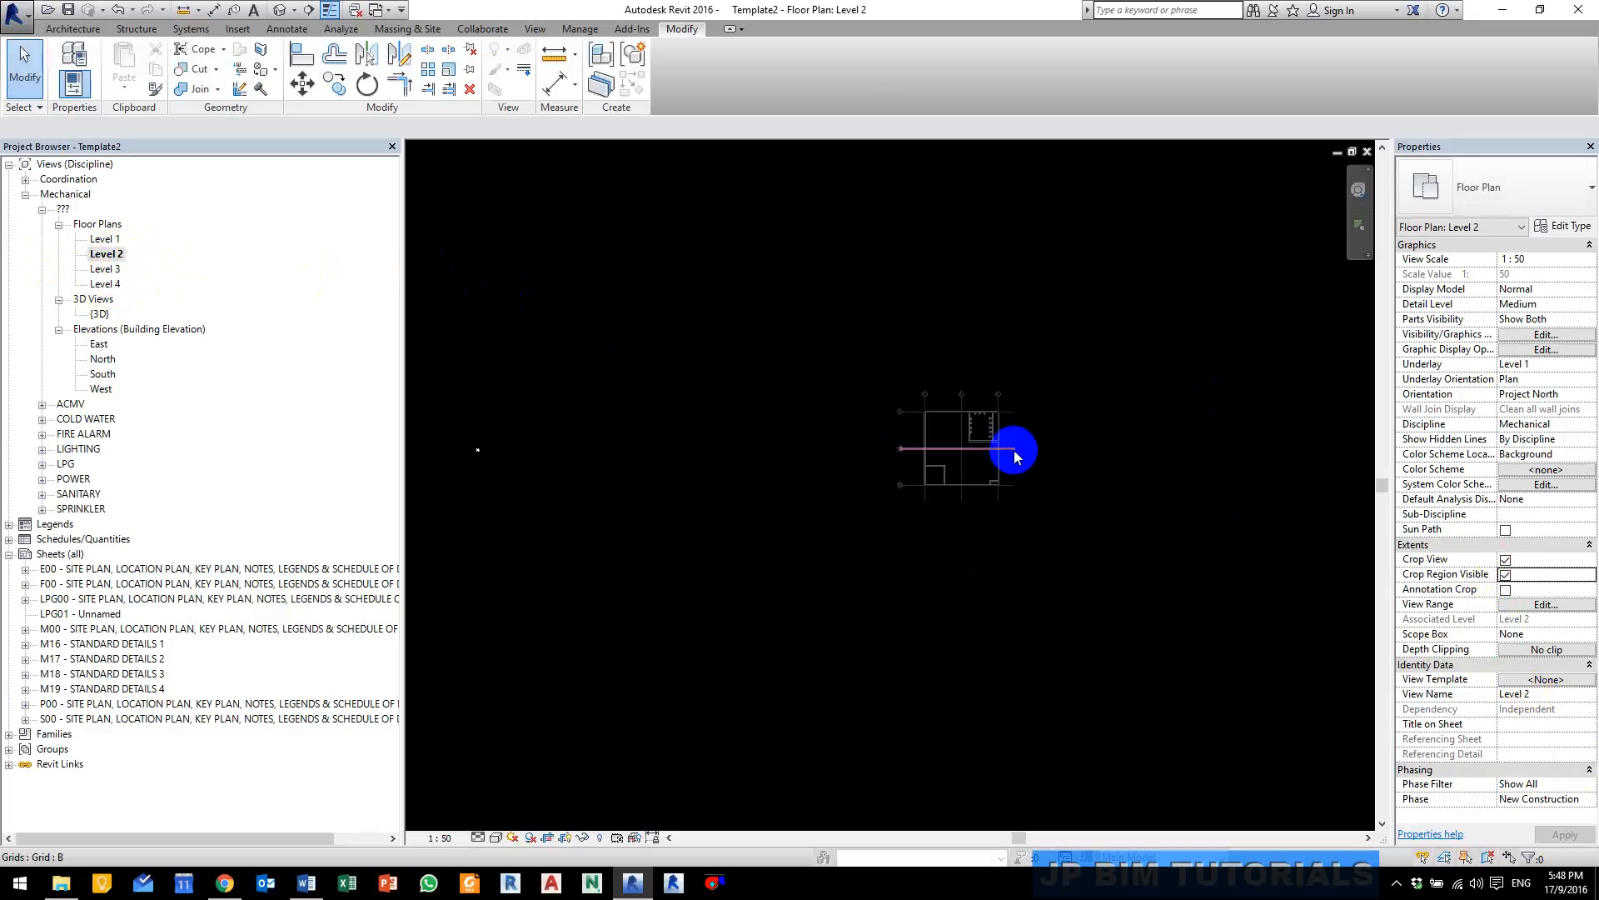
Step: Shrink the Level 2 crop region from all four sides to surround the building and its grid bubbles
{"action": "left_click", "coordinate": [1059, 436]}
{"action": "left_click_drag", "start_coordinate": [1063, 445], "coordinate": [912, 451]}
{"action": "scroll", "coordinate": [897, 443], "scroll_direction": "up", "scroll_amount": 2}
{"action": "left_click_drag", "start_coordinate": [422, 447], "coordinate": [806, 467]}
{"action": "middle_click_drag", "start_coordinate": [877, 592], "coordinate": [858, 412]}
{"action": "left_click_drag", "start_coordinate": [838, 697], "coordinate": [861, 333]}
{"action": "middle_click_drag", "start_coordinate": [971, 189], "coordinate": [807, 486]}
{"action": "left_click_drag", "start_coordinate": [718, 295], "coordinate": [727, 683]}
{"action": "scroll", "coordinate": [667, 737], "scroll_direction": "up", "scroll_amount": 3}
{"action": "middle_click_drag", "start_coordinate": [853, 763], "coordinate": [857, 605]}
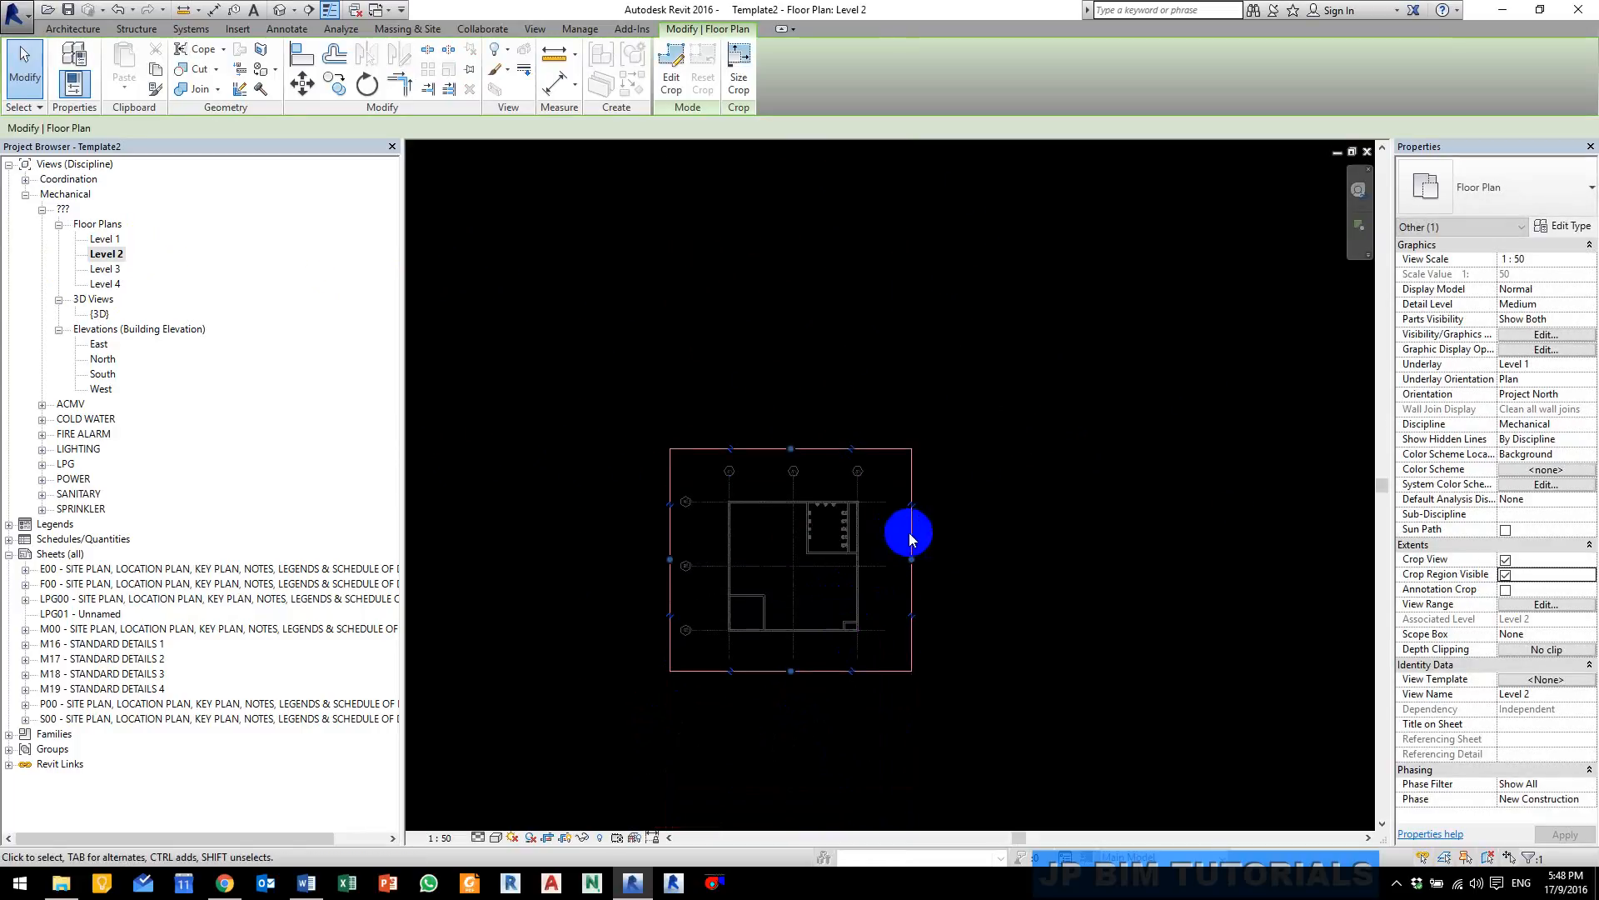
Step: Tighten the Level 2 crop edges slightly and hide the crop region boundary
{"action": "scroll", "coordinate": [900, 533], "scroll_direction": "up", "scroll_amount": 2}
{"action": "left_click_drag", "start_coordinate": [922, 582], "coordinate": [890, 581]}
{"action": "left_click_drag", "start_coordinate": [703, 774], "coordinate": [696, 770]}
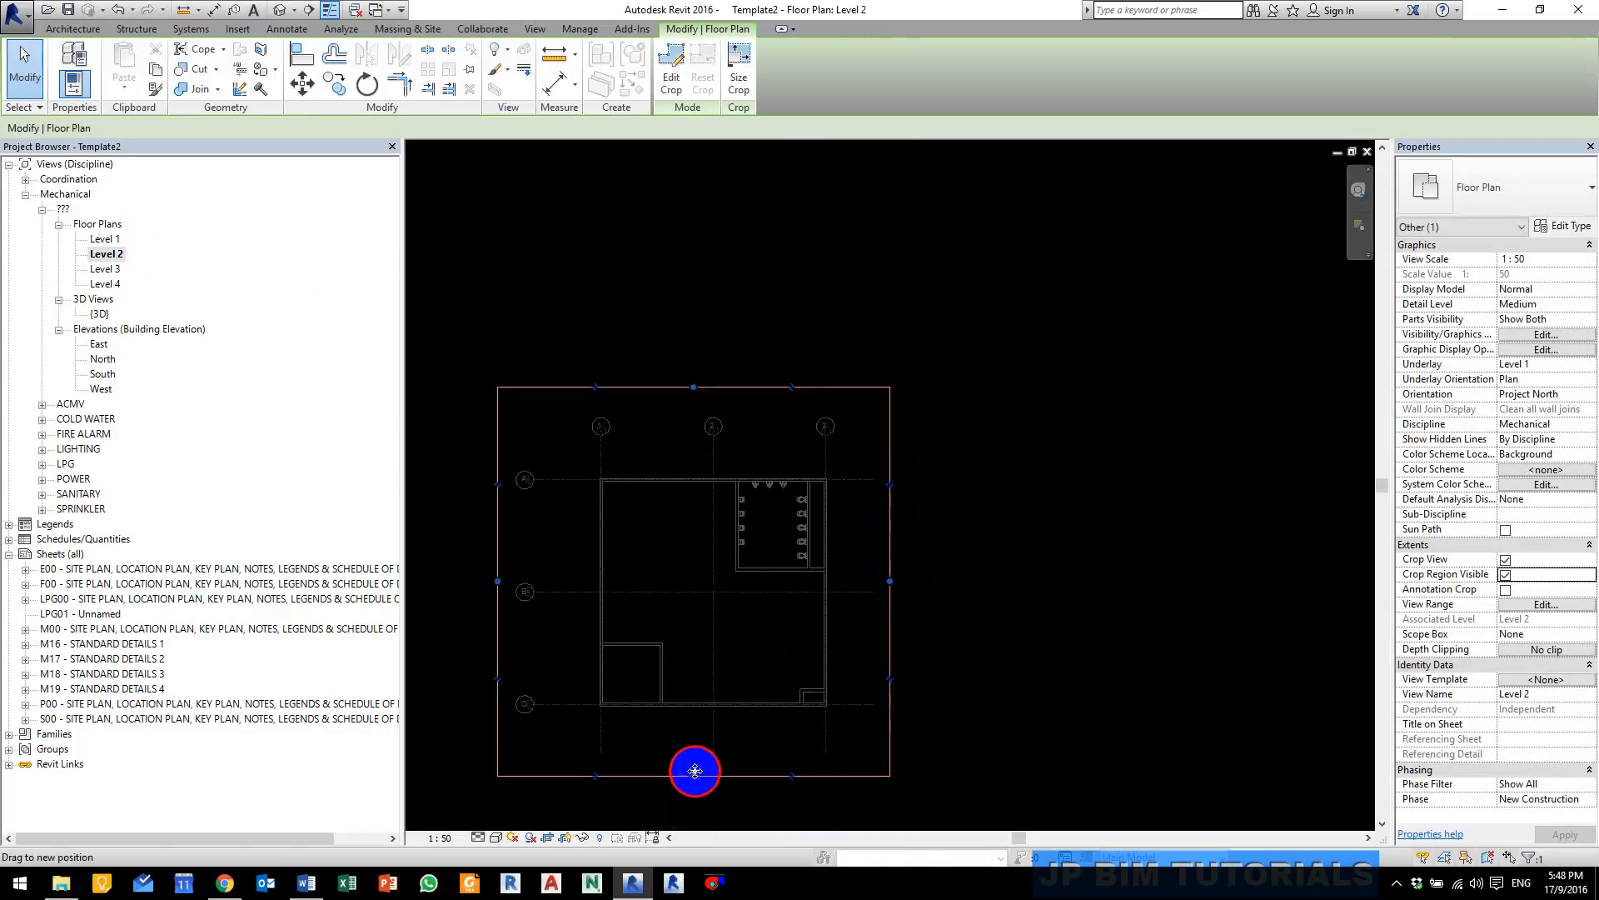
{"action": "left_click", "coordinate": [1505, 575]}
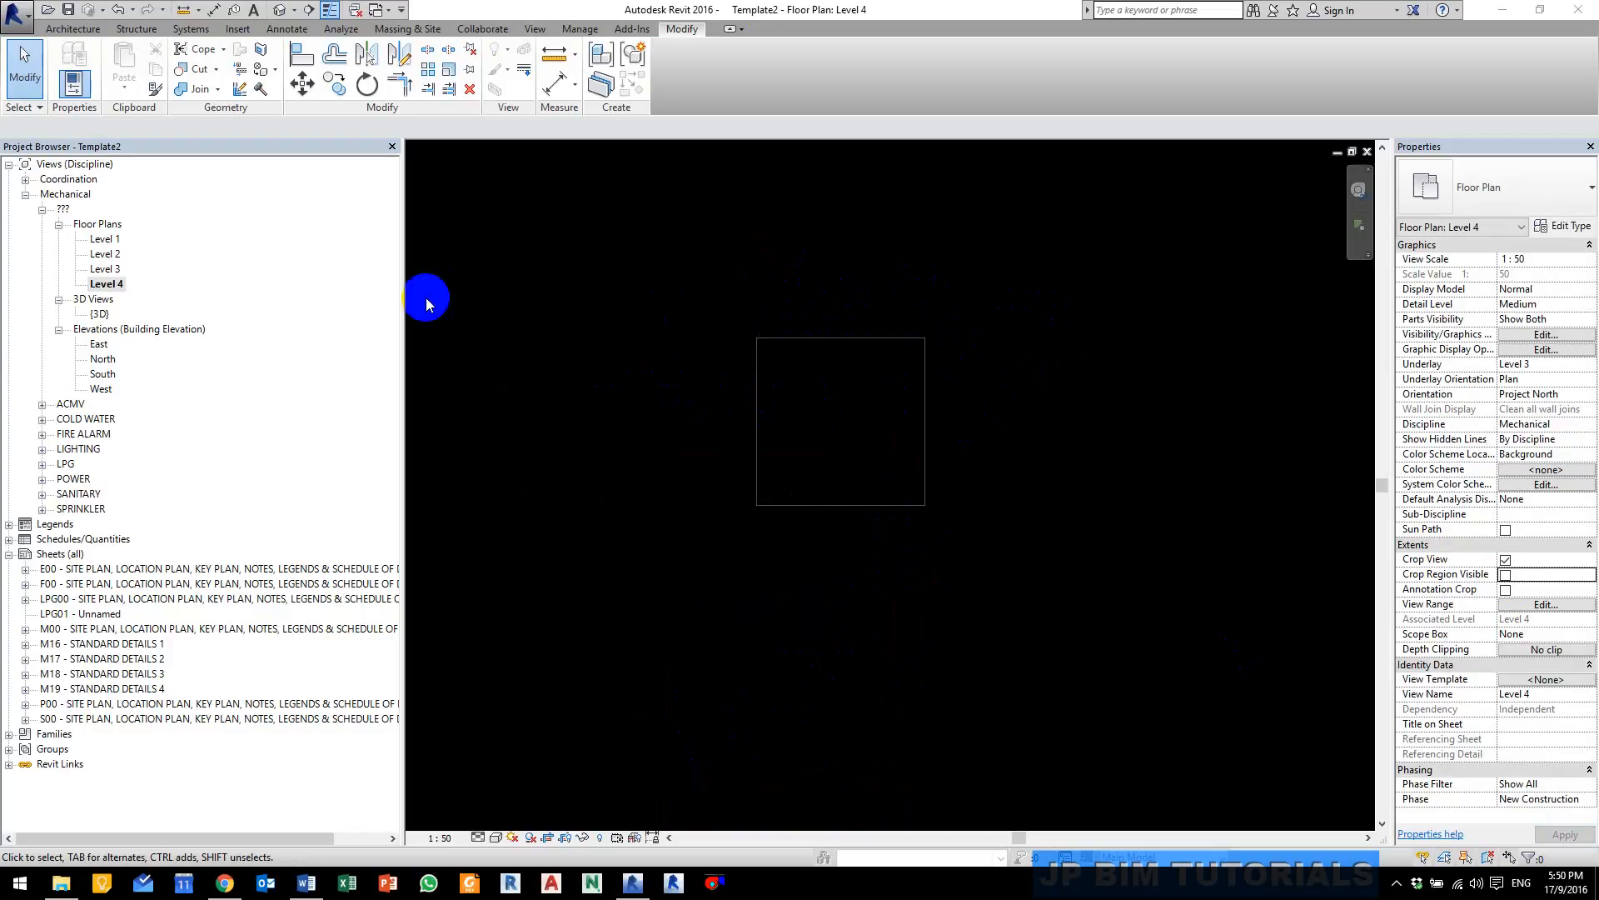
Step: In the South elevation, extend the upper ends of grids 1 to 3 so their bubbles sit above Level 4
{"action": "left_click", "coordinate": [101, 376]}
{"action": "double_click", "coordinate": [101, 377]}
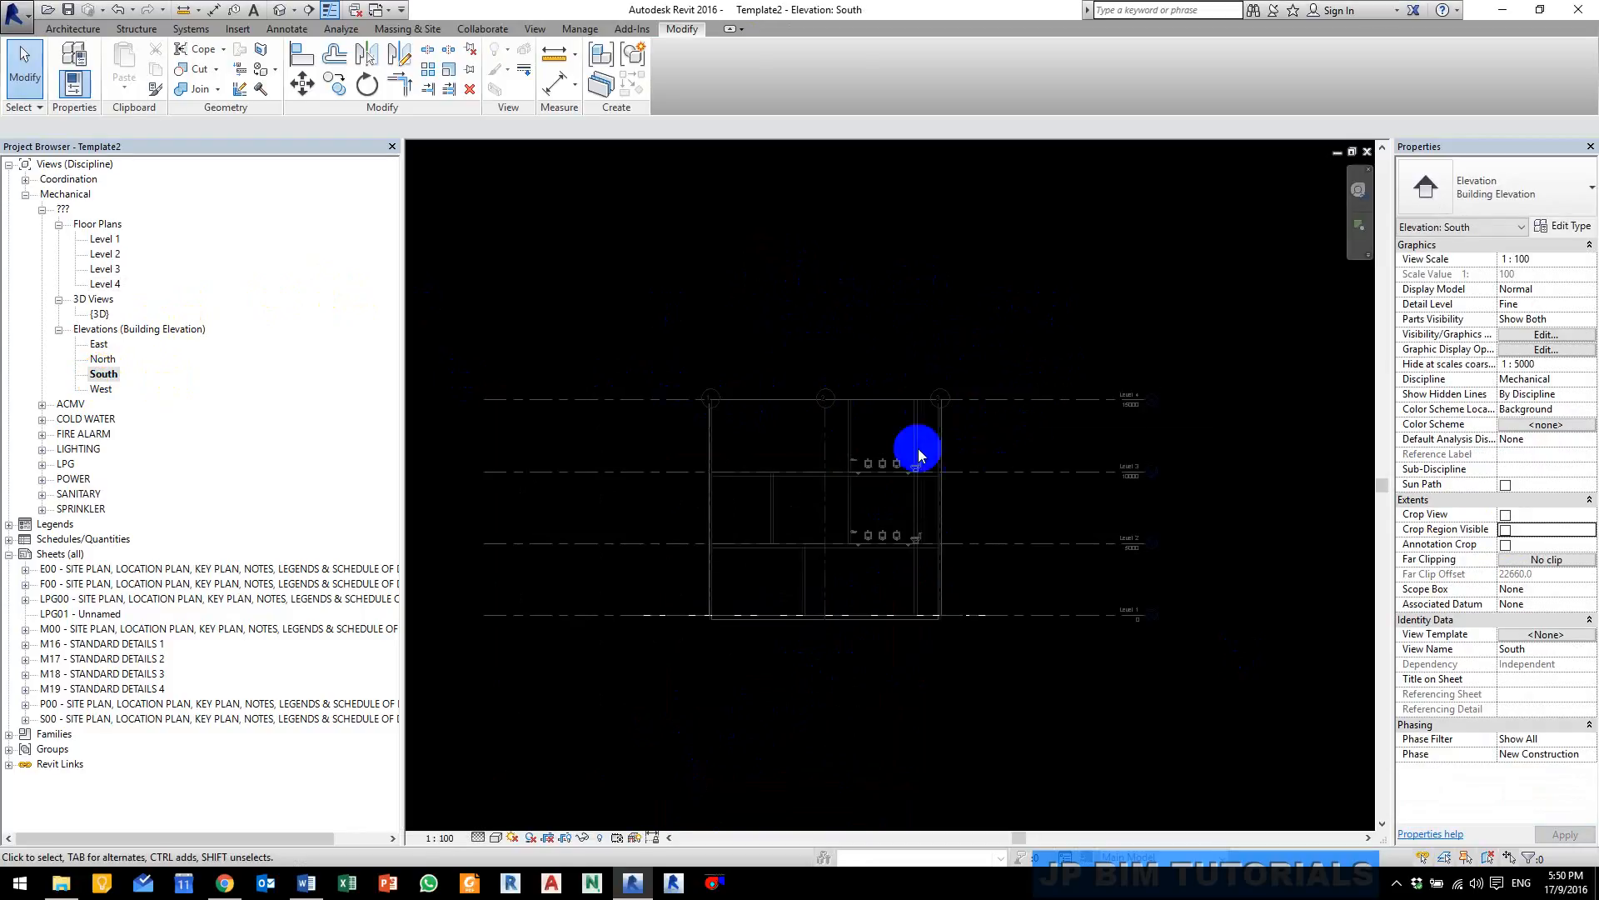
{"action": "scroll", "coordinate": [712, 429], "scroll_direction": "up", "scroll_amount": 1}
{"action": "left_click", "coordinate": [711, 423]}
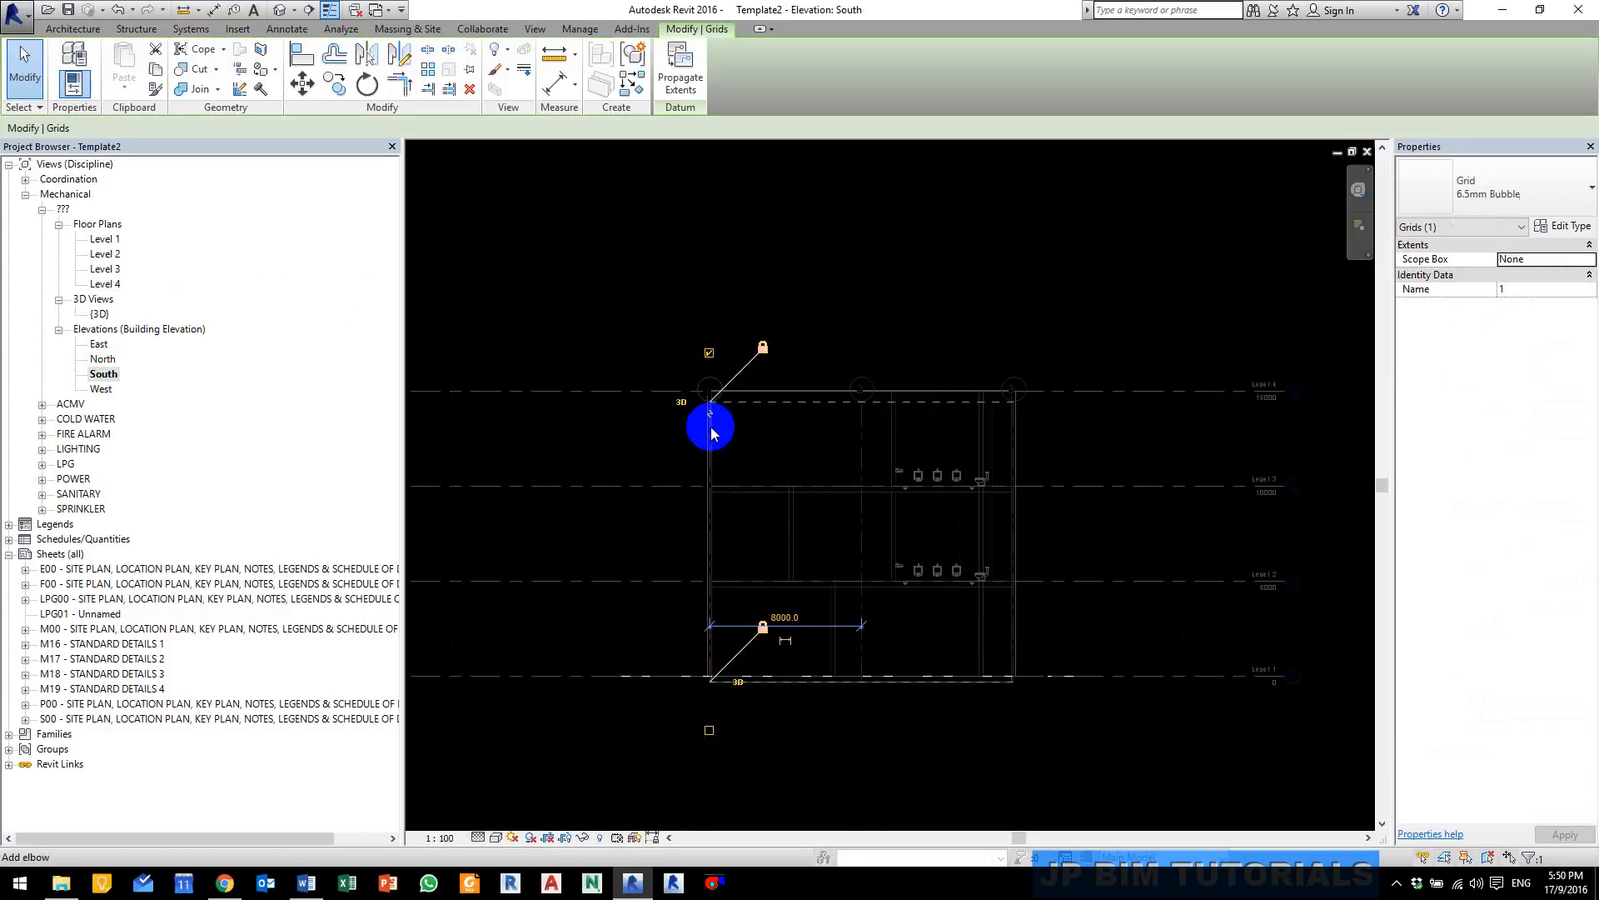
{"action": "scroll", "coordinate": [710, 408], "scroll_direction": "up", "scroll_amount": 2}
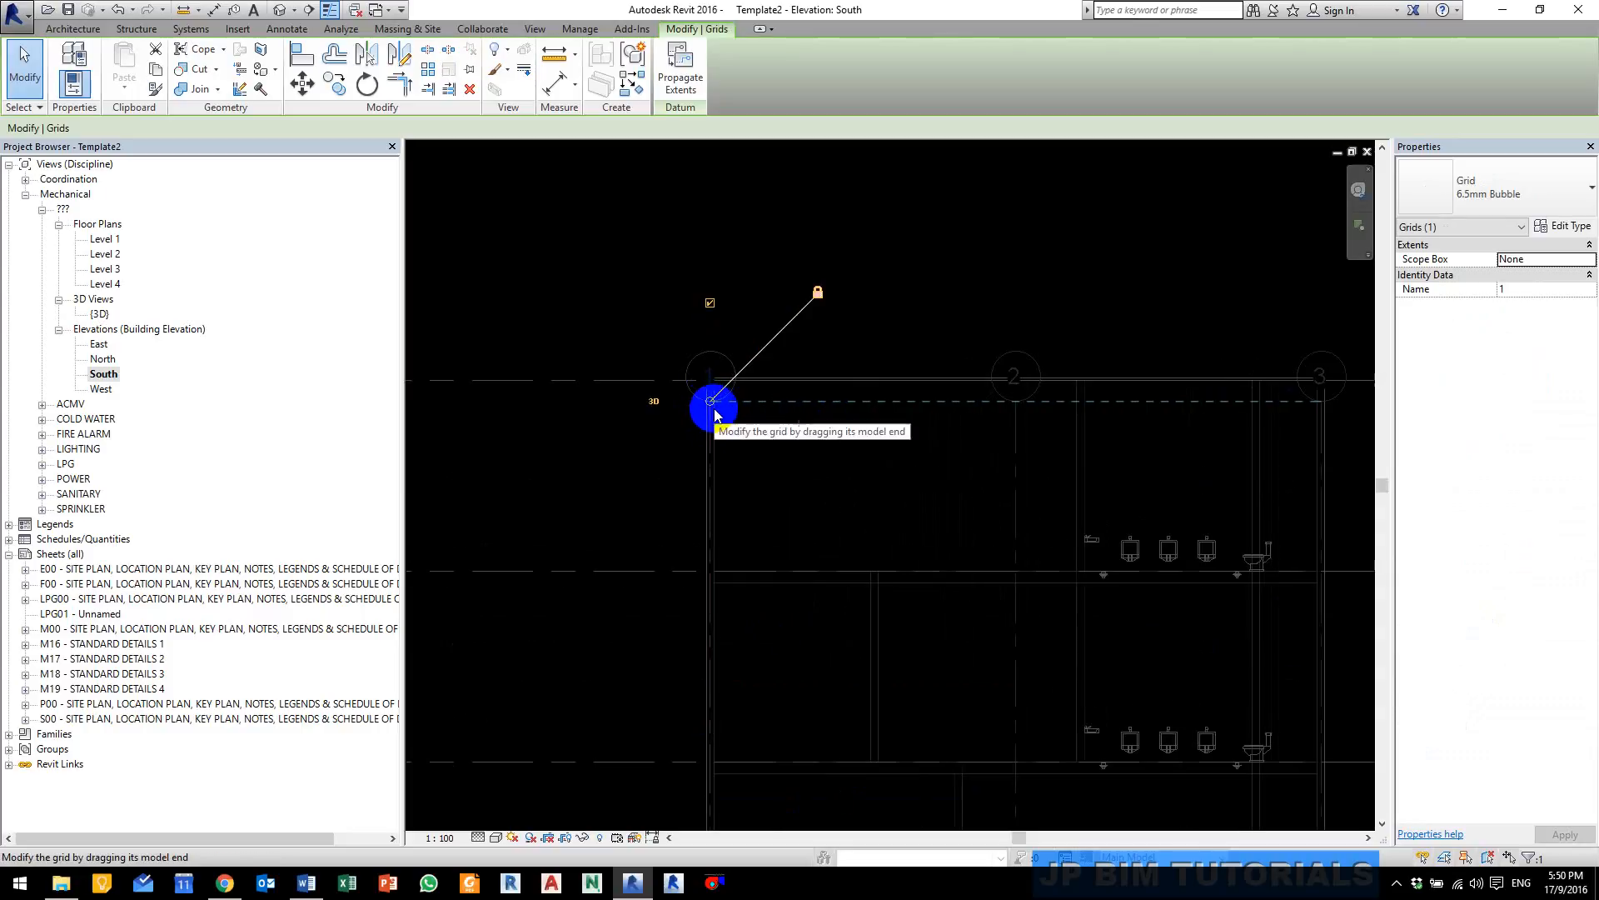
{"action": "scroll", "coordinate": [712, 406], "scroll_direction": "down", "scroll_amount": 2}
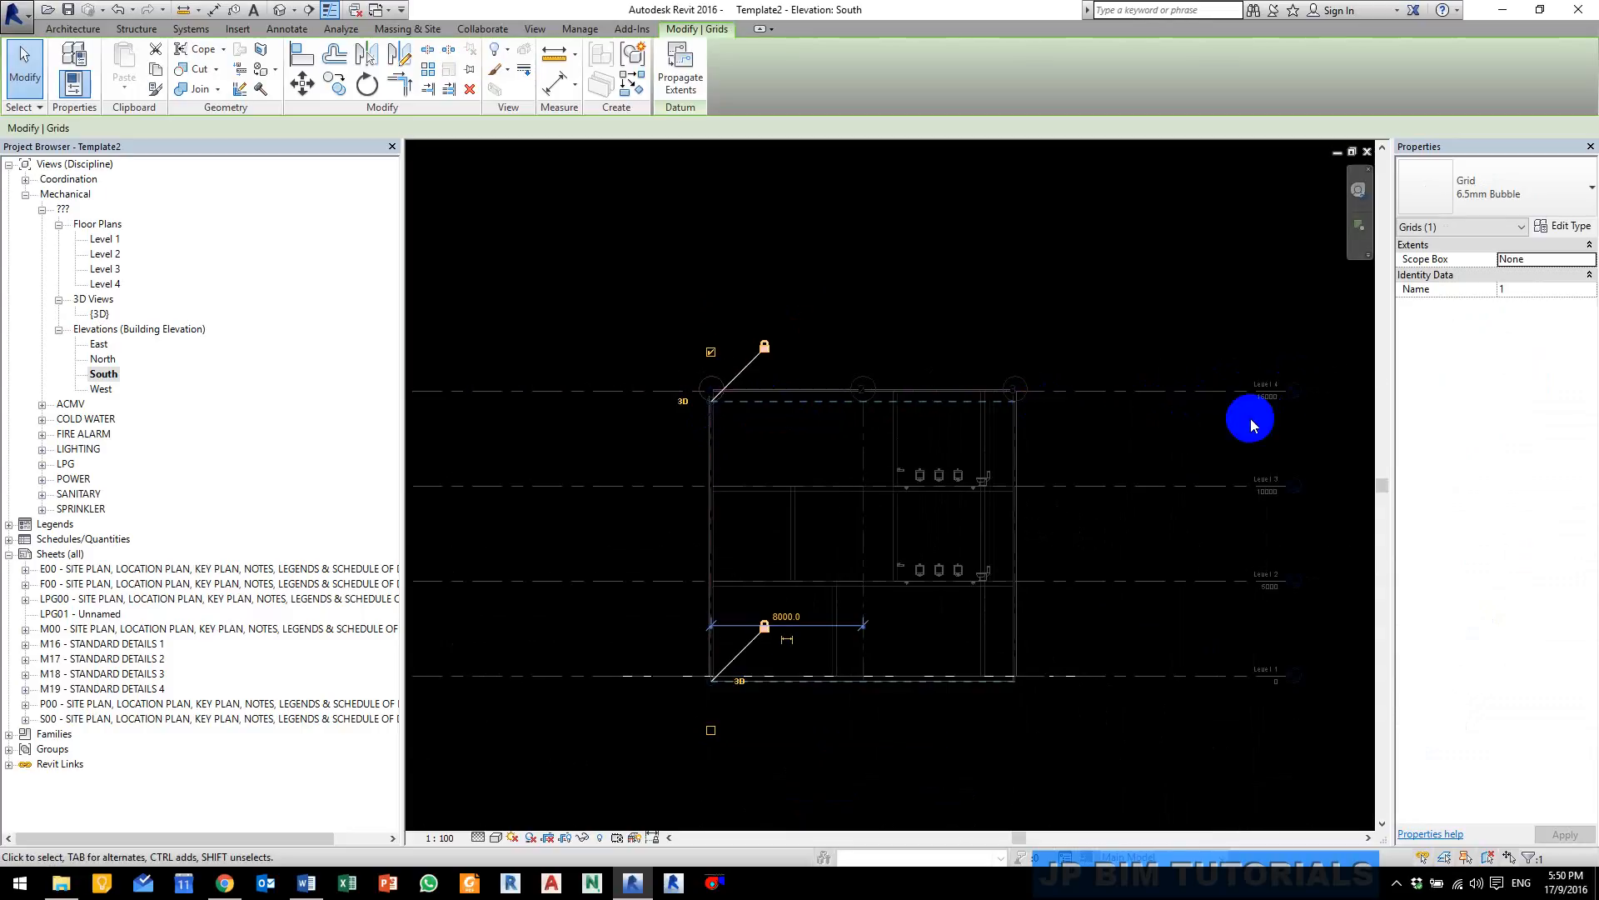
{"action": "scroll", "coordinate": [713, 406], "scroll_direction": "up", "scroll_amount": 1}
{"action": "left_click_drag", "start_coordinate": [711, 411], "coordinate": [711, 343]}
{"action": "left_click", "coordinate": [864, 255]}
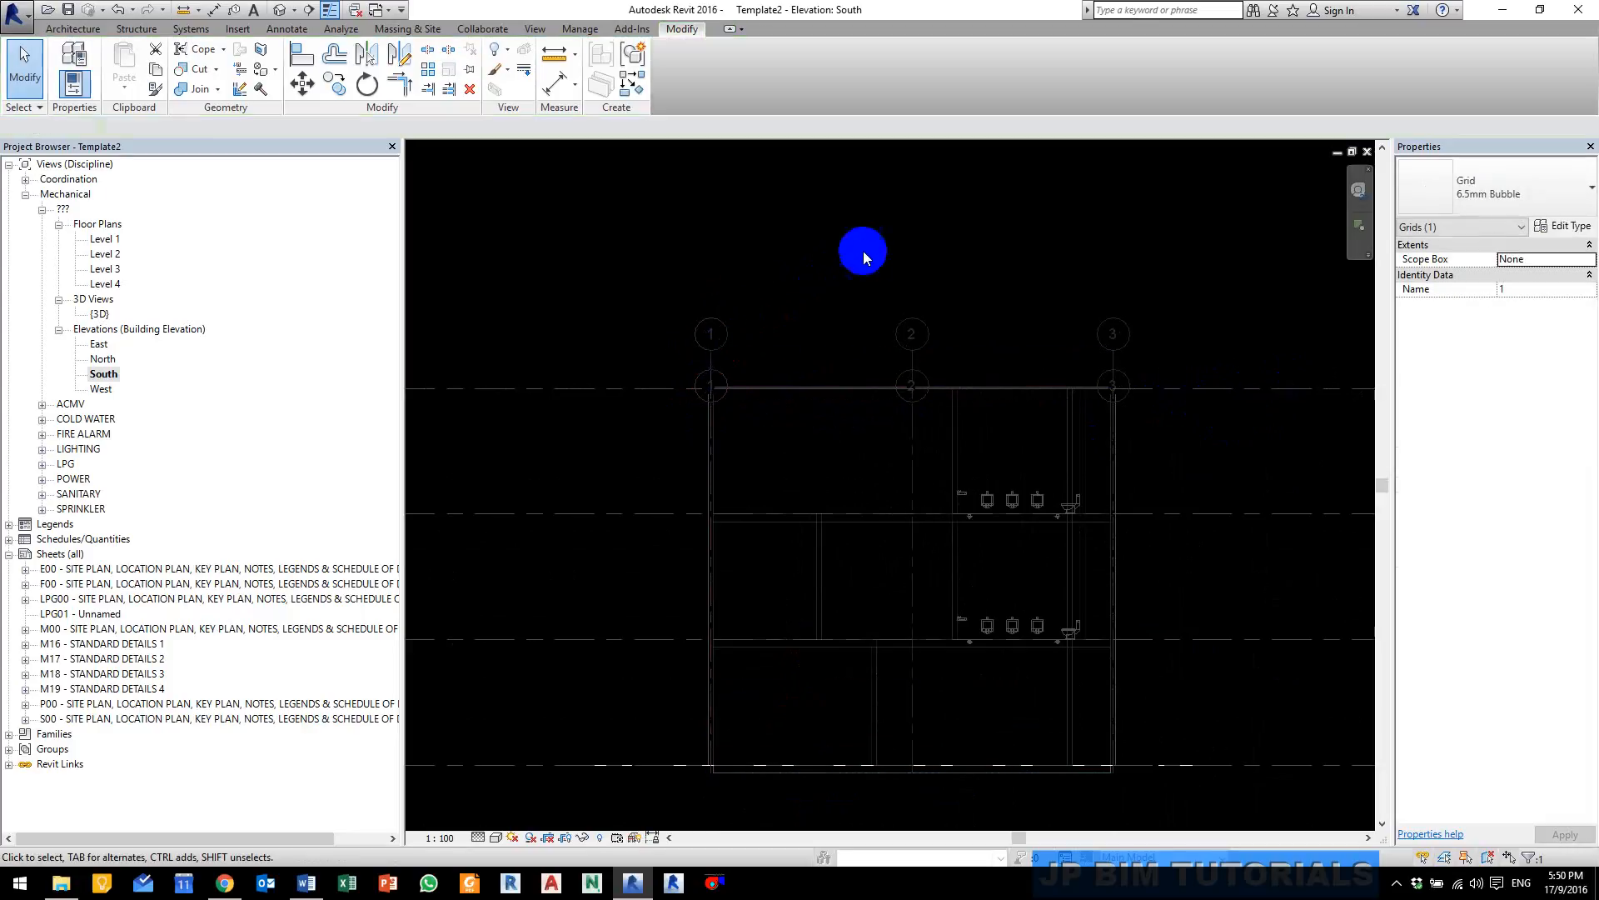
Step: In the West elevation, extend the upper ends of grids A to C so their bubbles sit above Level 4
{"action": "double_click", "coordinate": [100, 389]}
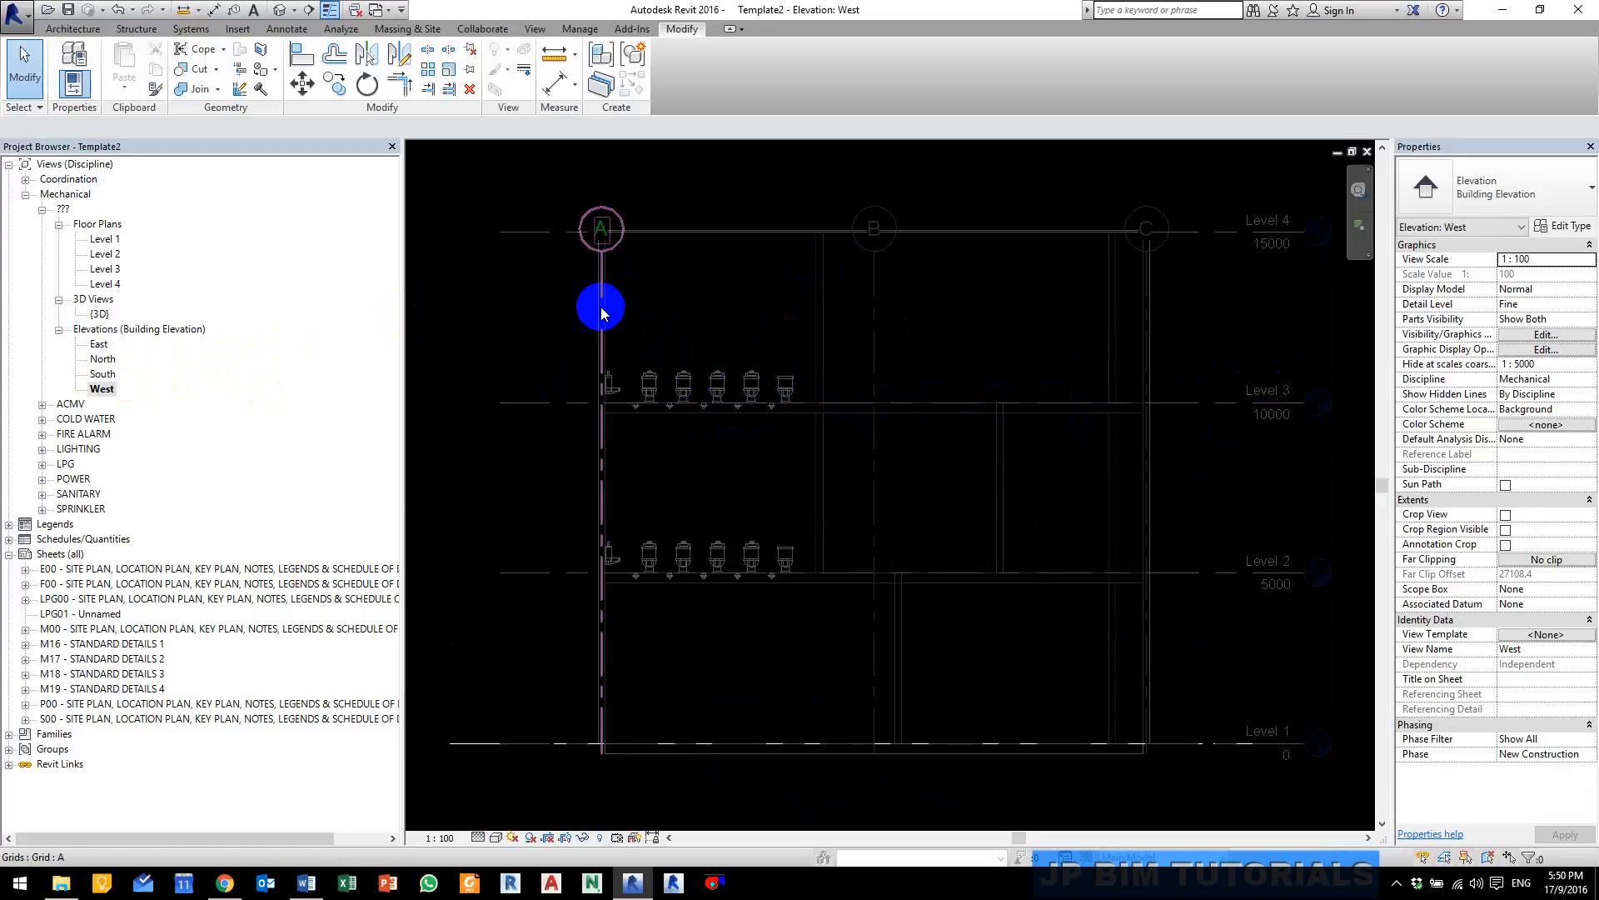
{"action": "left_click", "coordinate": [599, 310]}
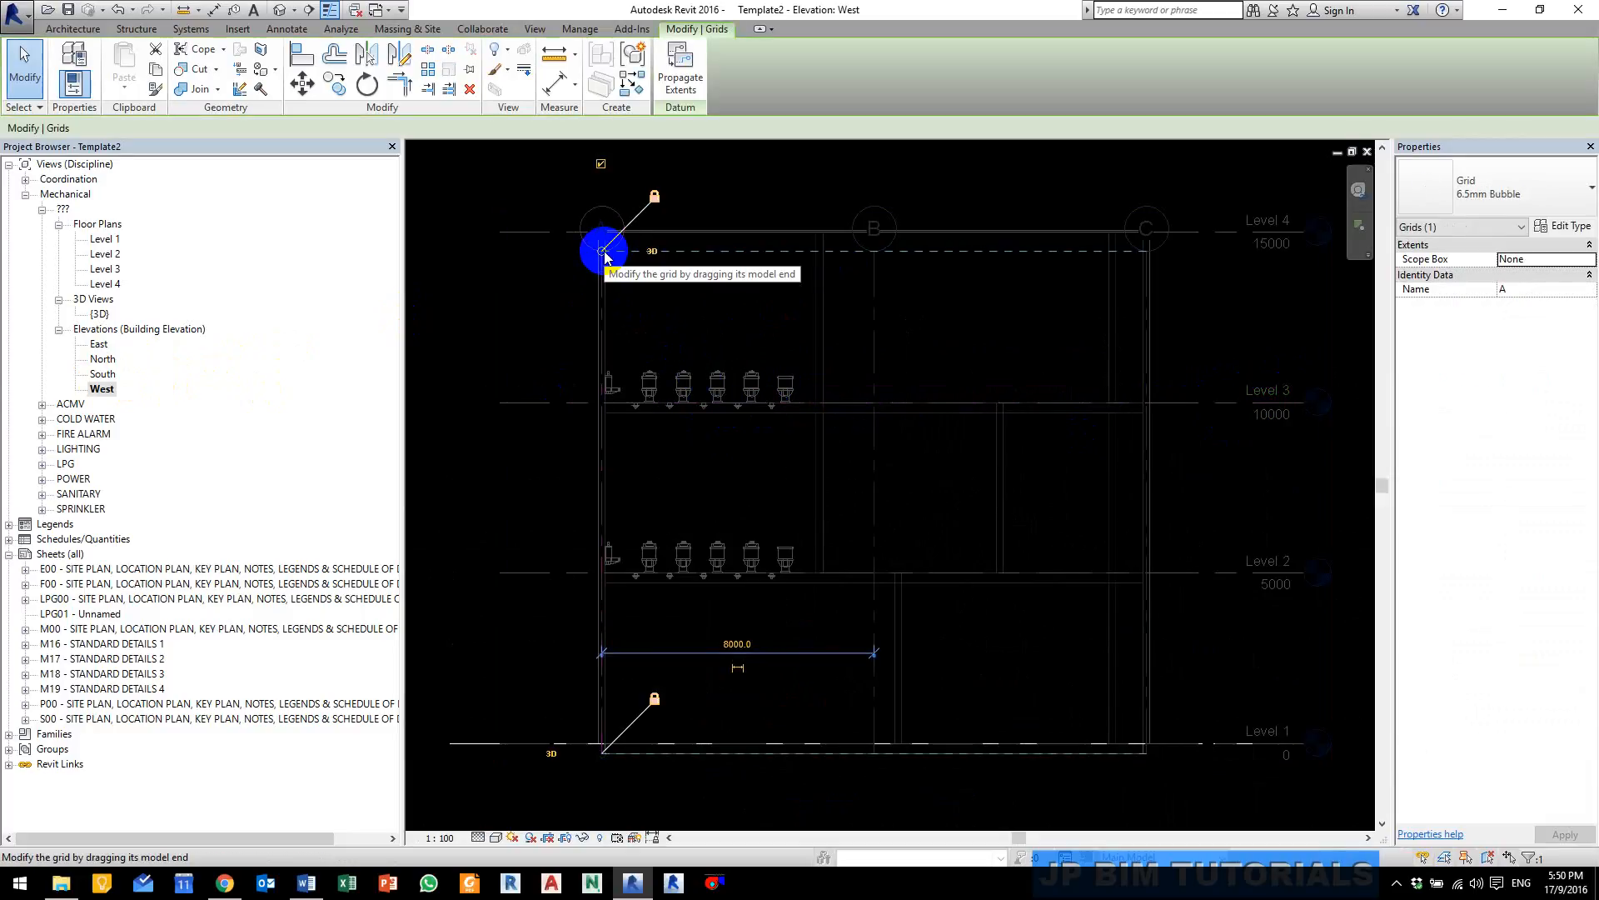
{"action": "left_click_drag", "start_coordinate": [603, 257], "coordinate": [617, 190]}
{"action": "left_click", "coordinate": [500, 315]}
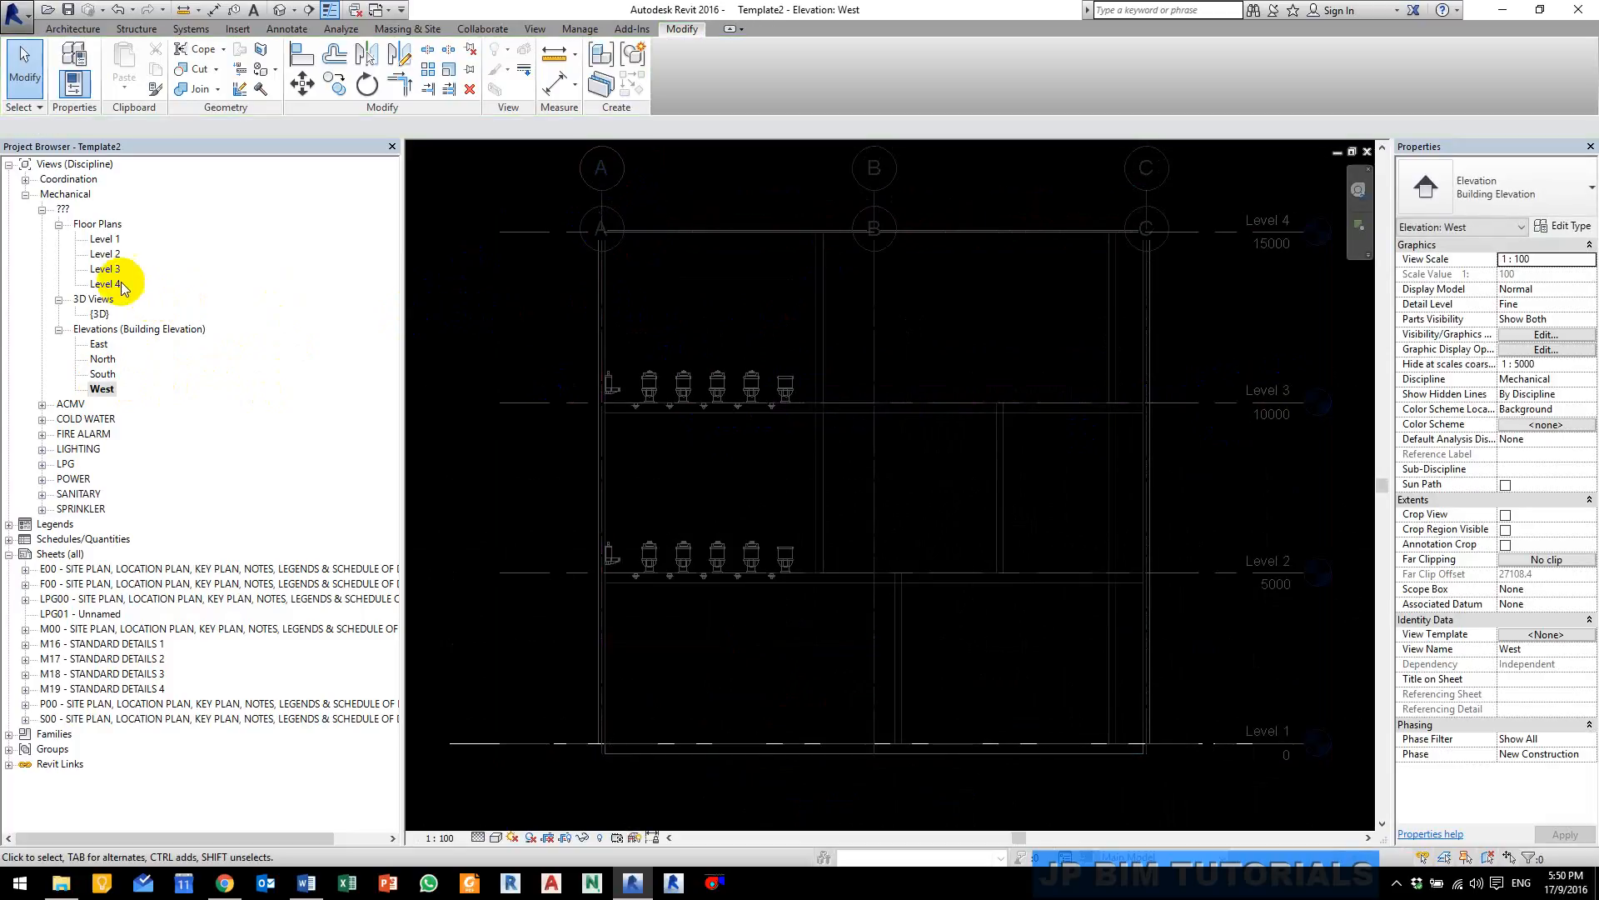
Step: Open the Level 4 floor plan and examine its grid lines and bubbles around the building outline
{"action": "double_click", "coordinate": [105, 286]}
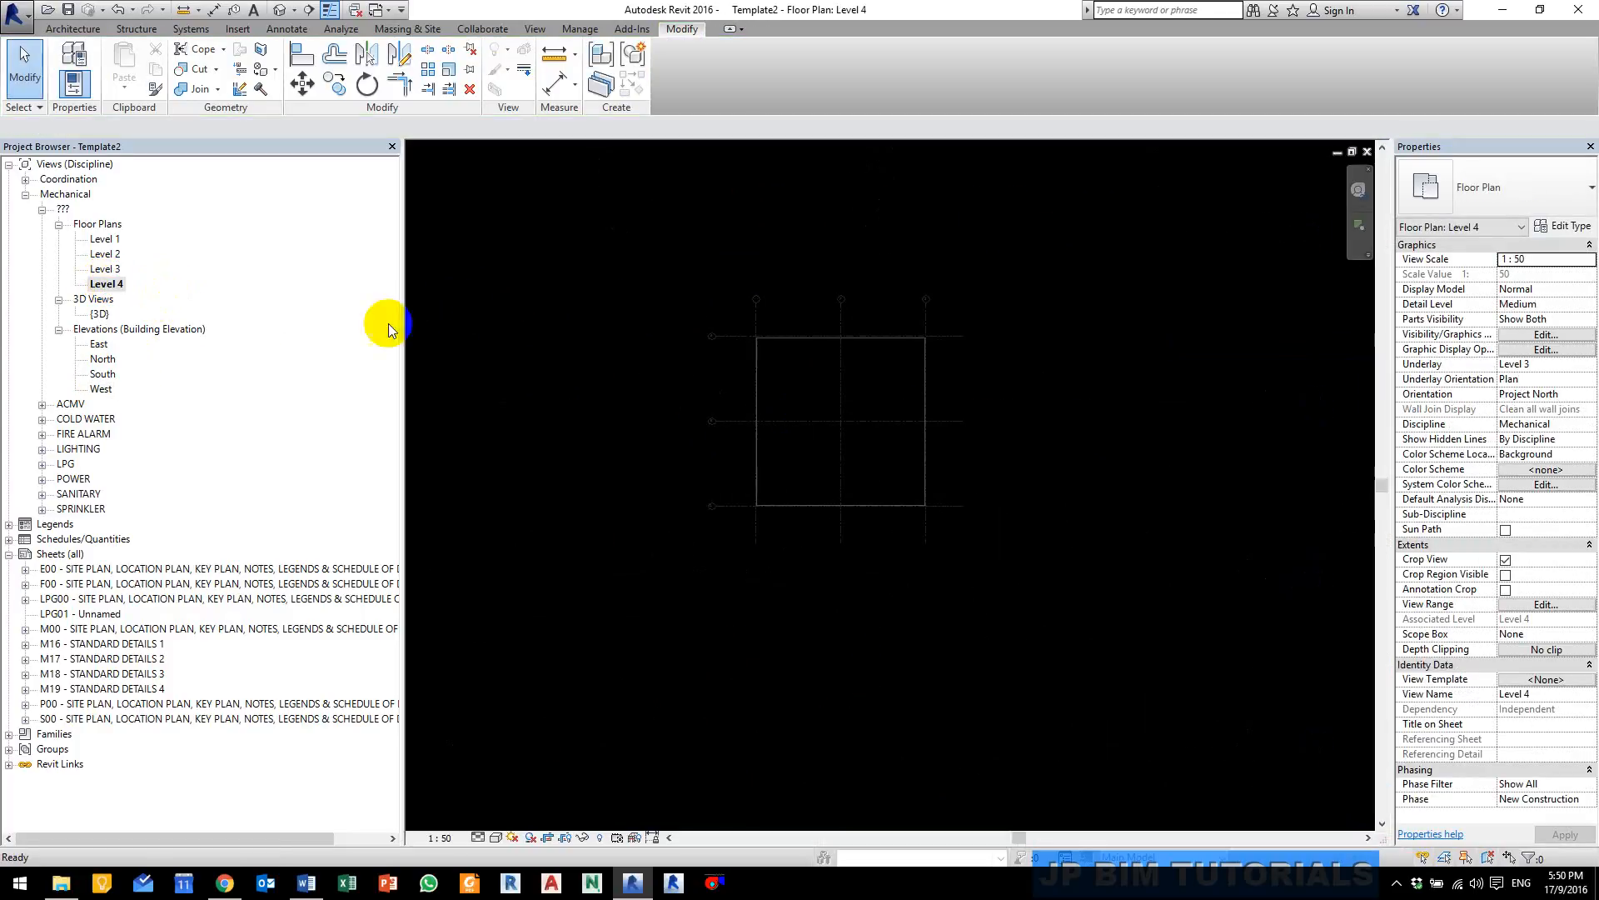
{"action": "scroll", "coordinate": [874, 361], "scroll_direction": "up", "scroll_amount": 3}
{"action": "middle_click_drag", "start_coordinate": [767, 350], "coordinate": [957, 458]}
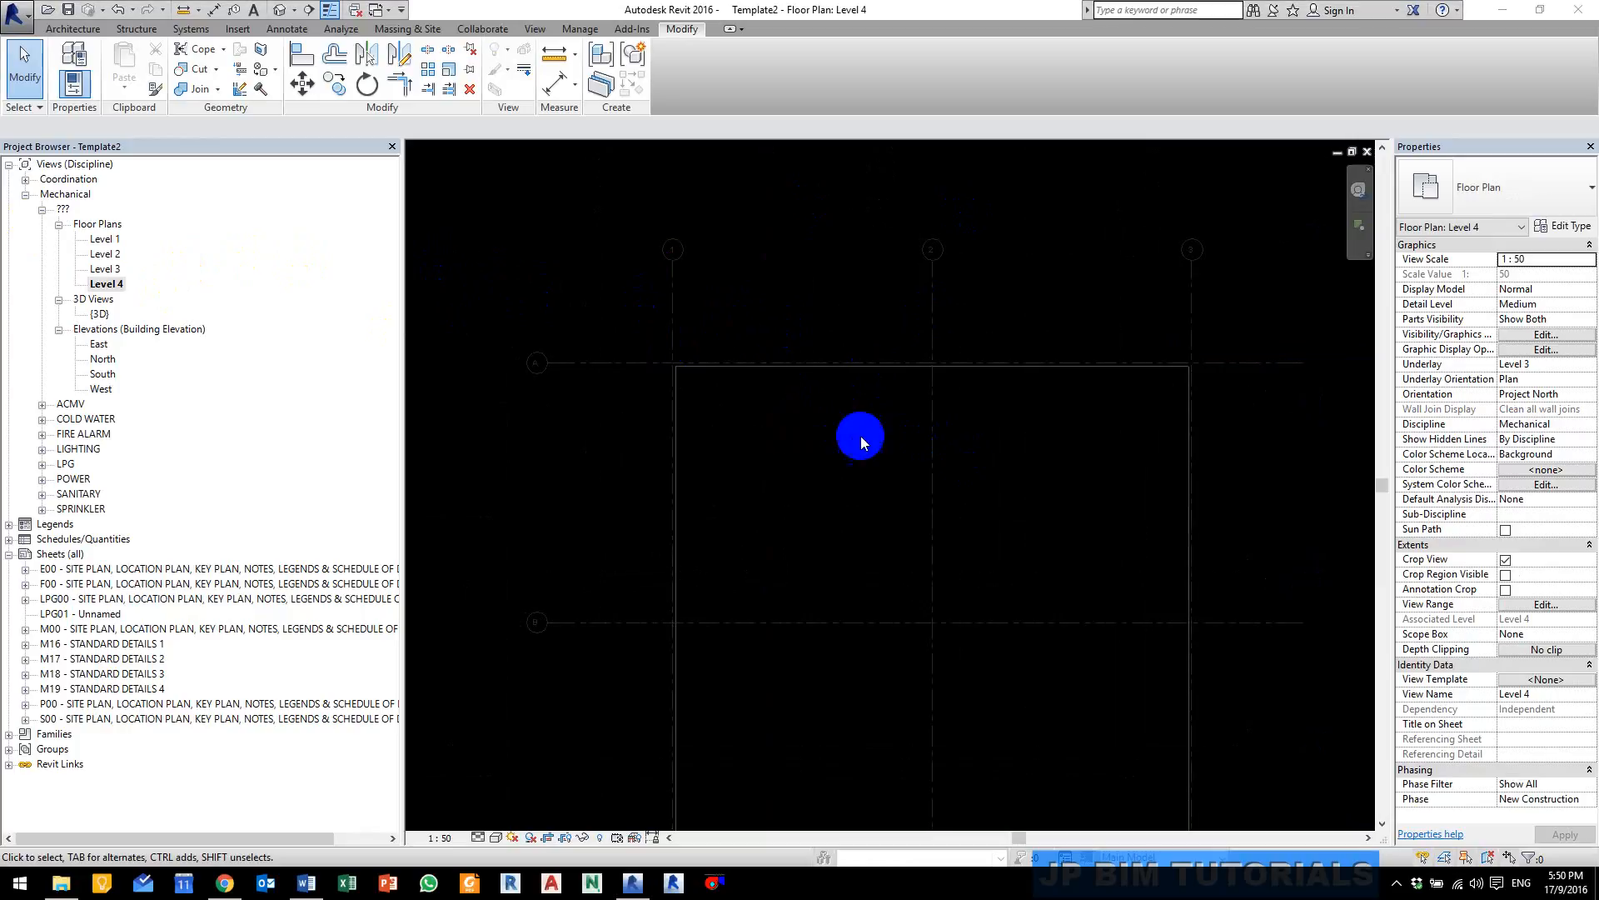
{"action": "scroll", "coordinate": [761, 300], "scroll_direction": "down", "scroll_amount": 2}
{"action": "middle_click_drag", "start_coordinate": [761, 300], "coordinate": [873, 422]}
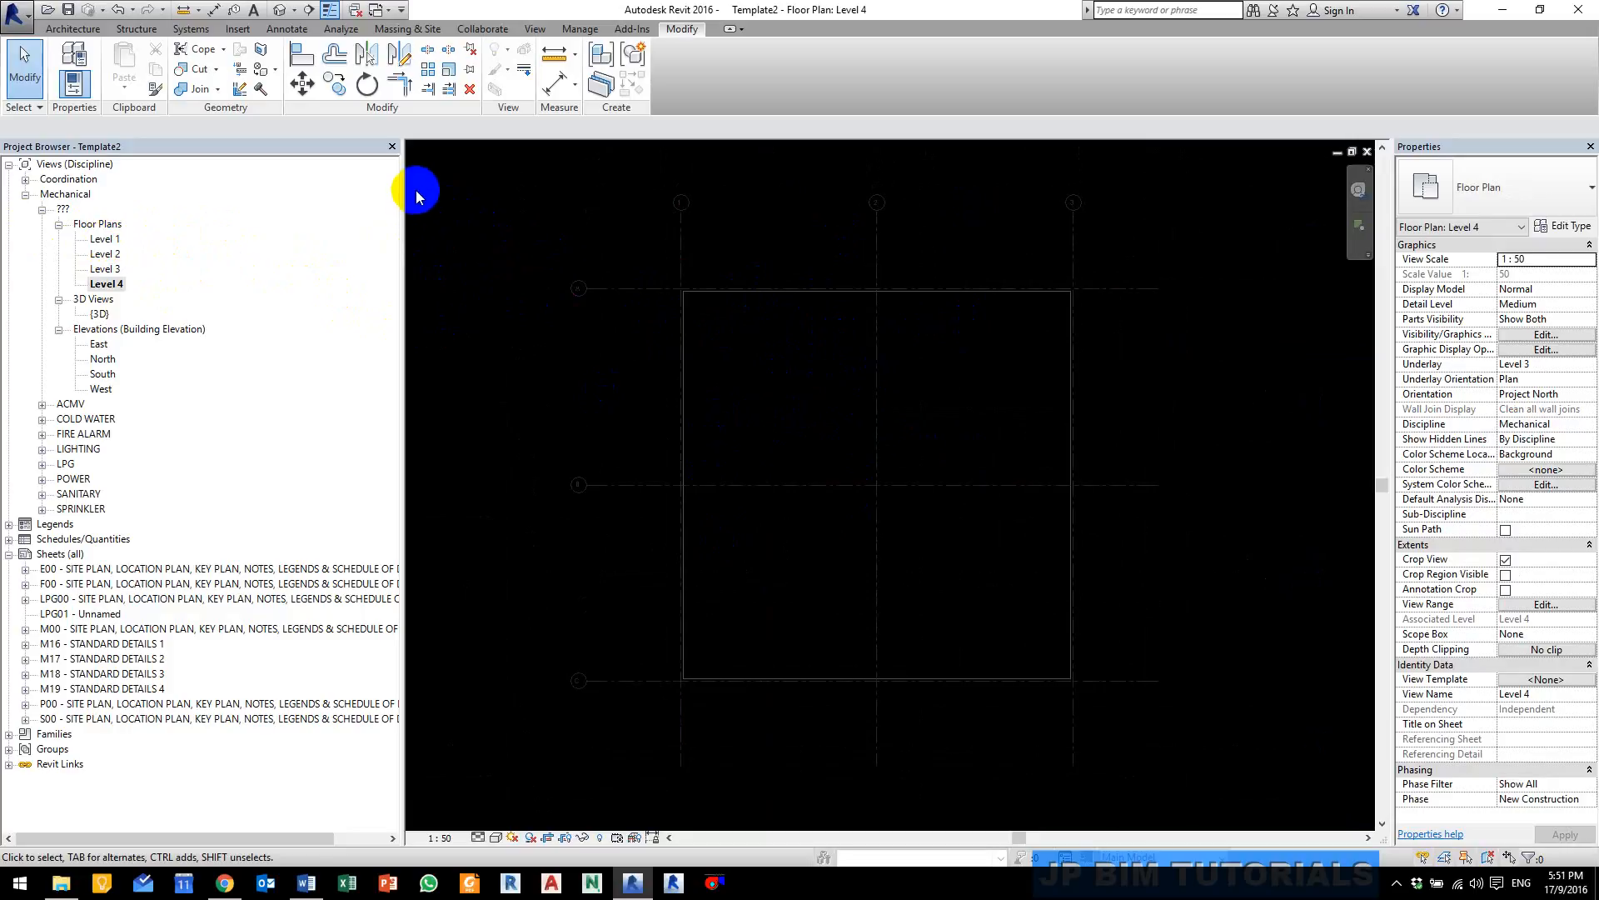
Step: Remove the Revit link Arch Model.rvt from the project's managed links
{"action": "left_click", "coordinate": [239, 30]}
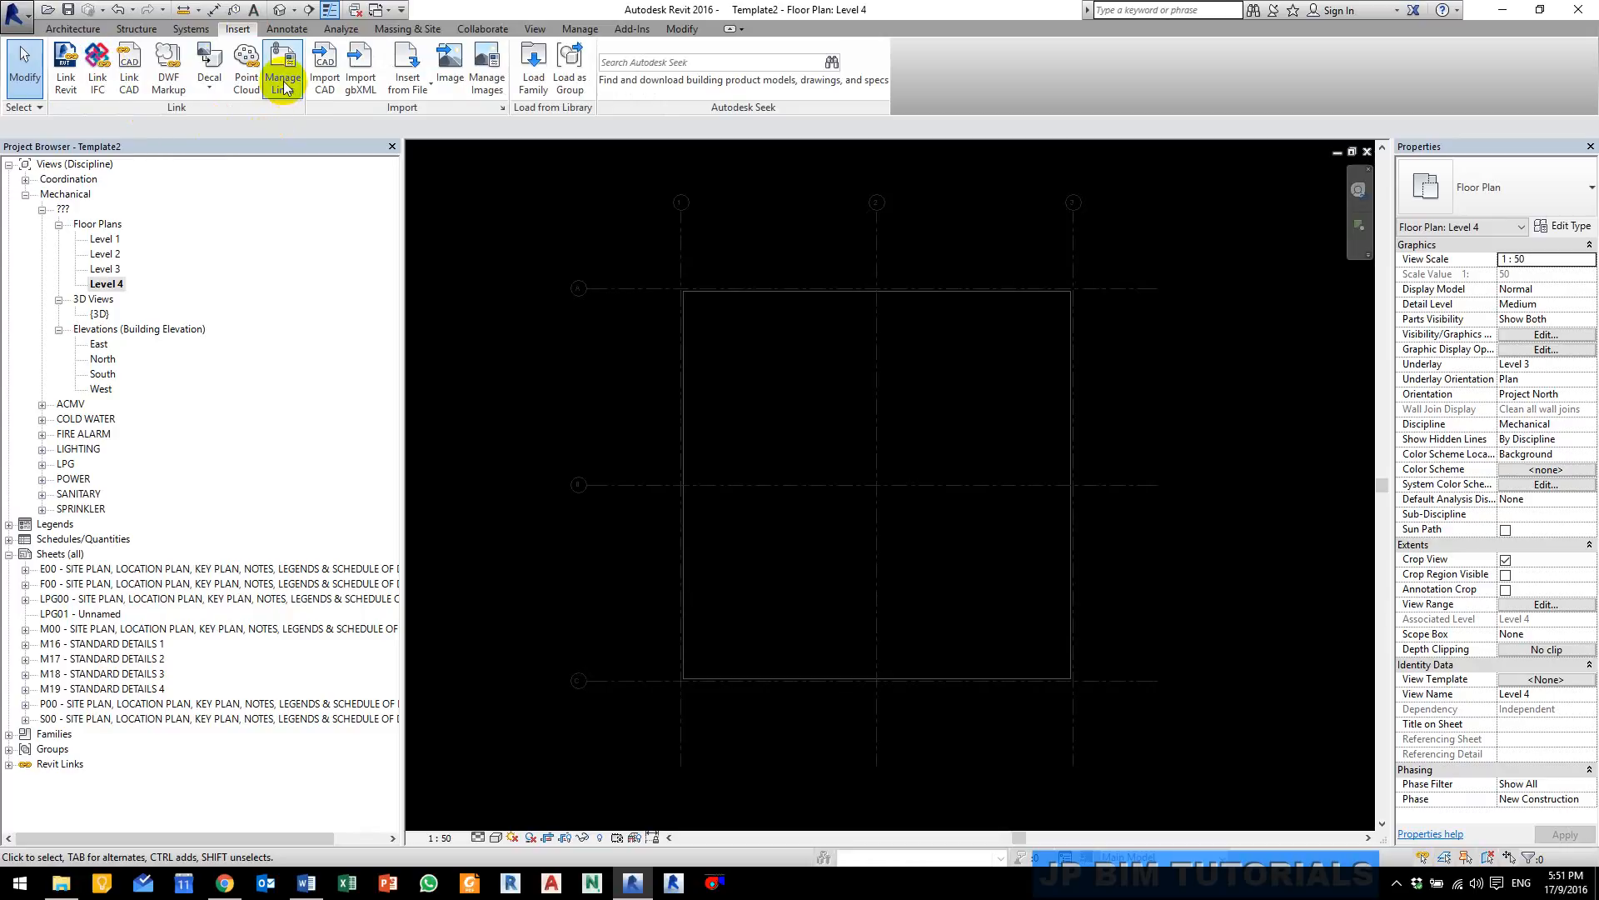
{"action": "left_click", "coordinate": [285, 67]}
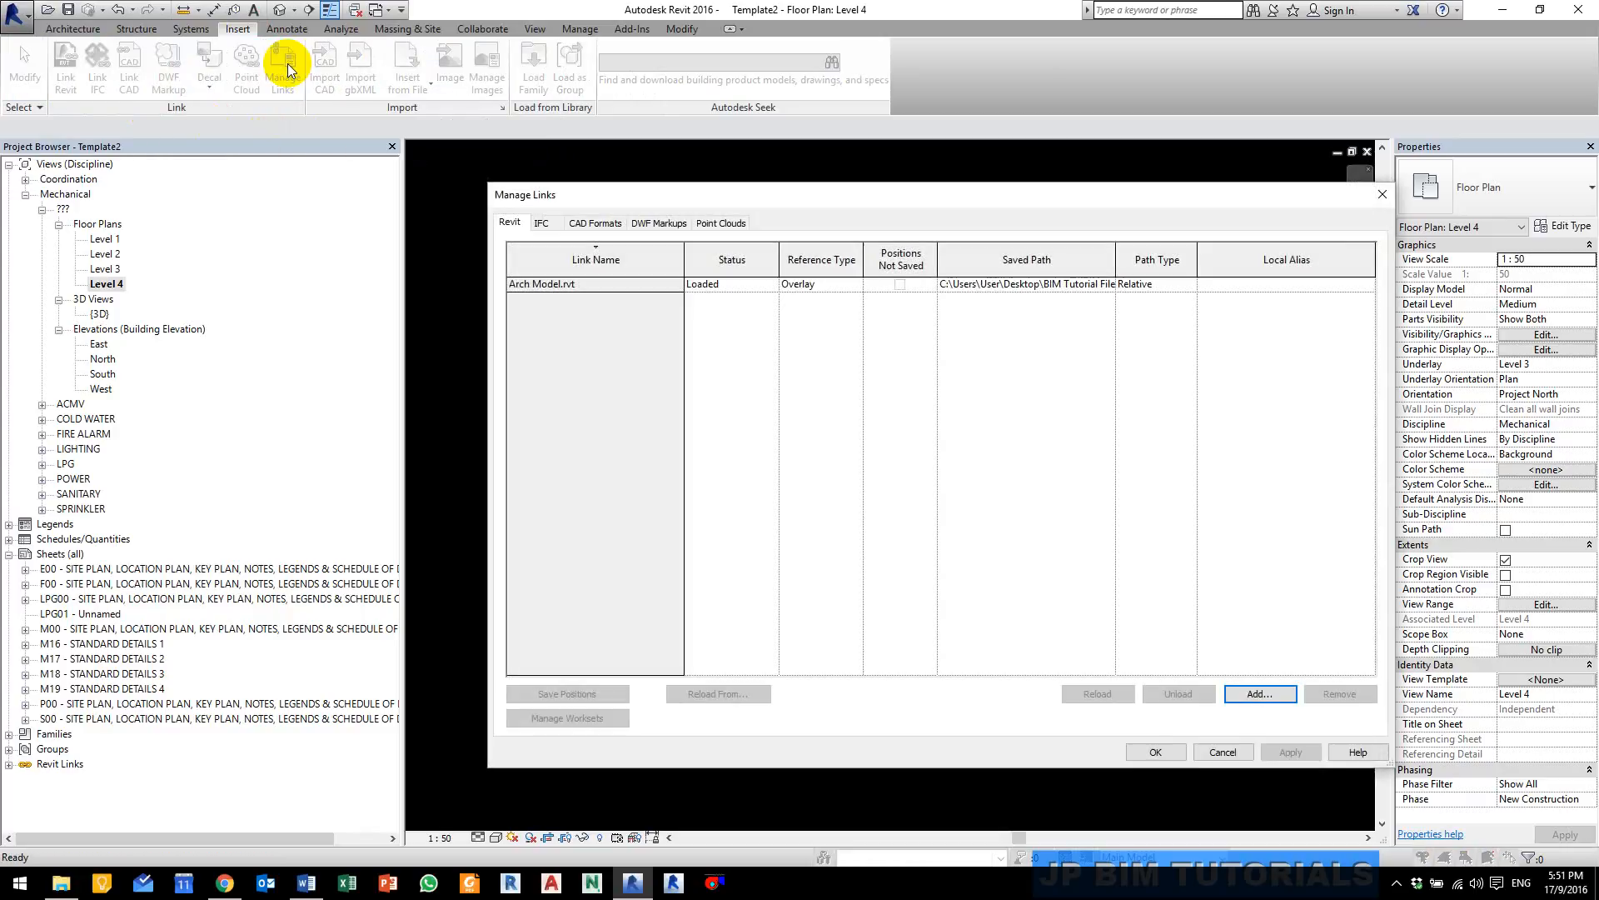
{"action": "left_click", "coordinate": [563, 285]}
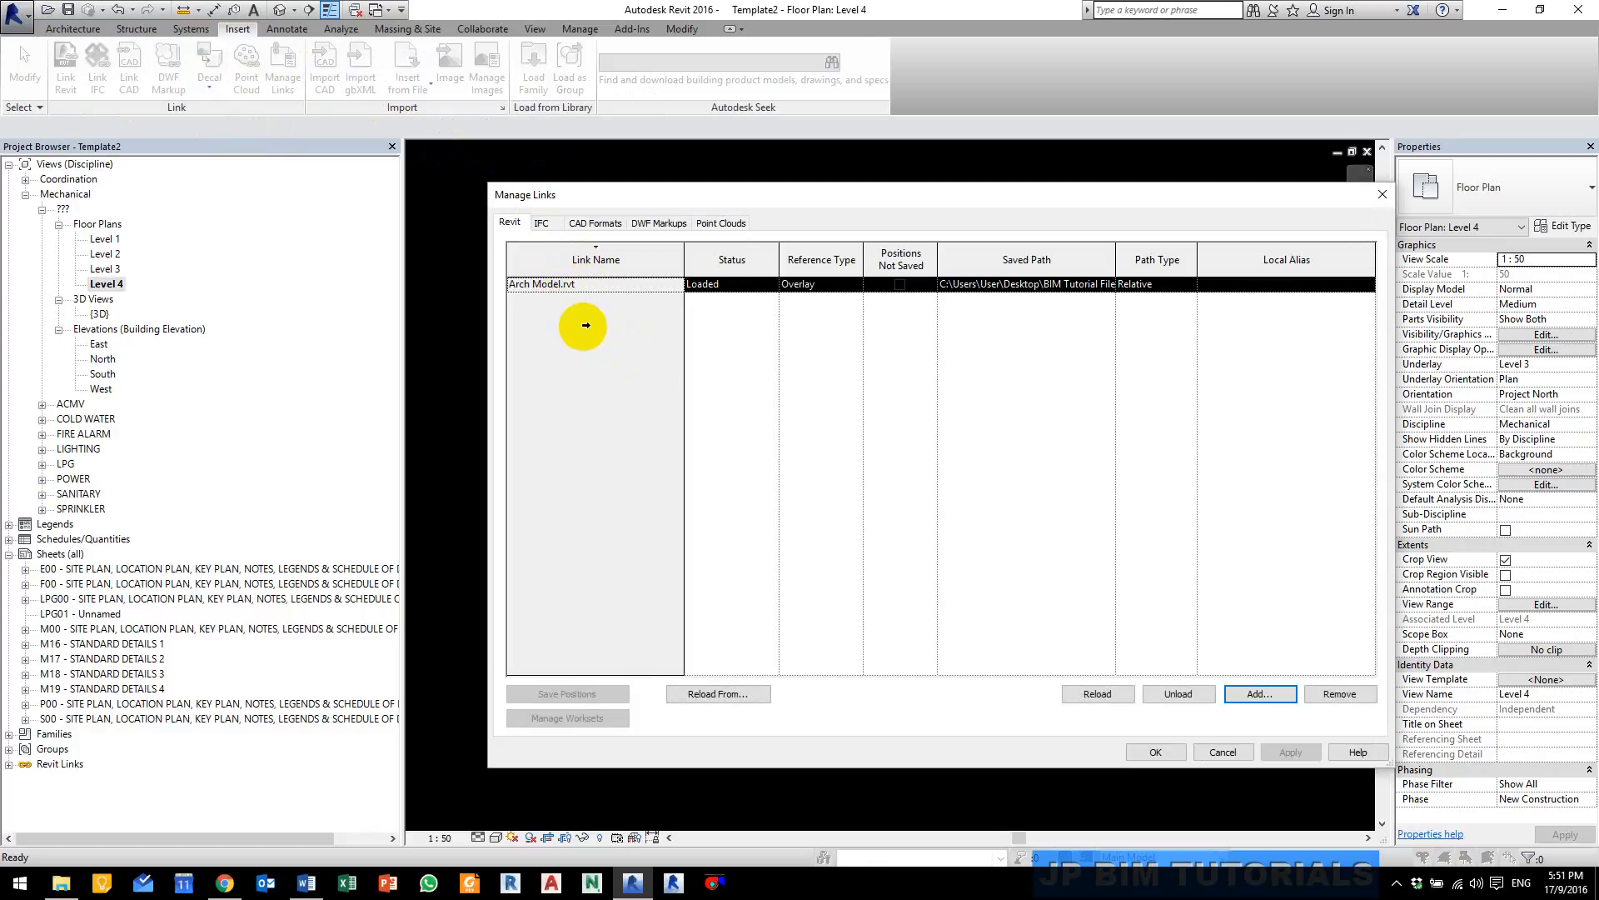
{"action": "left_click", "coordinate": [1330, 696]}
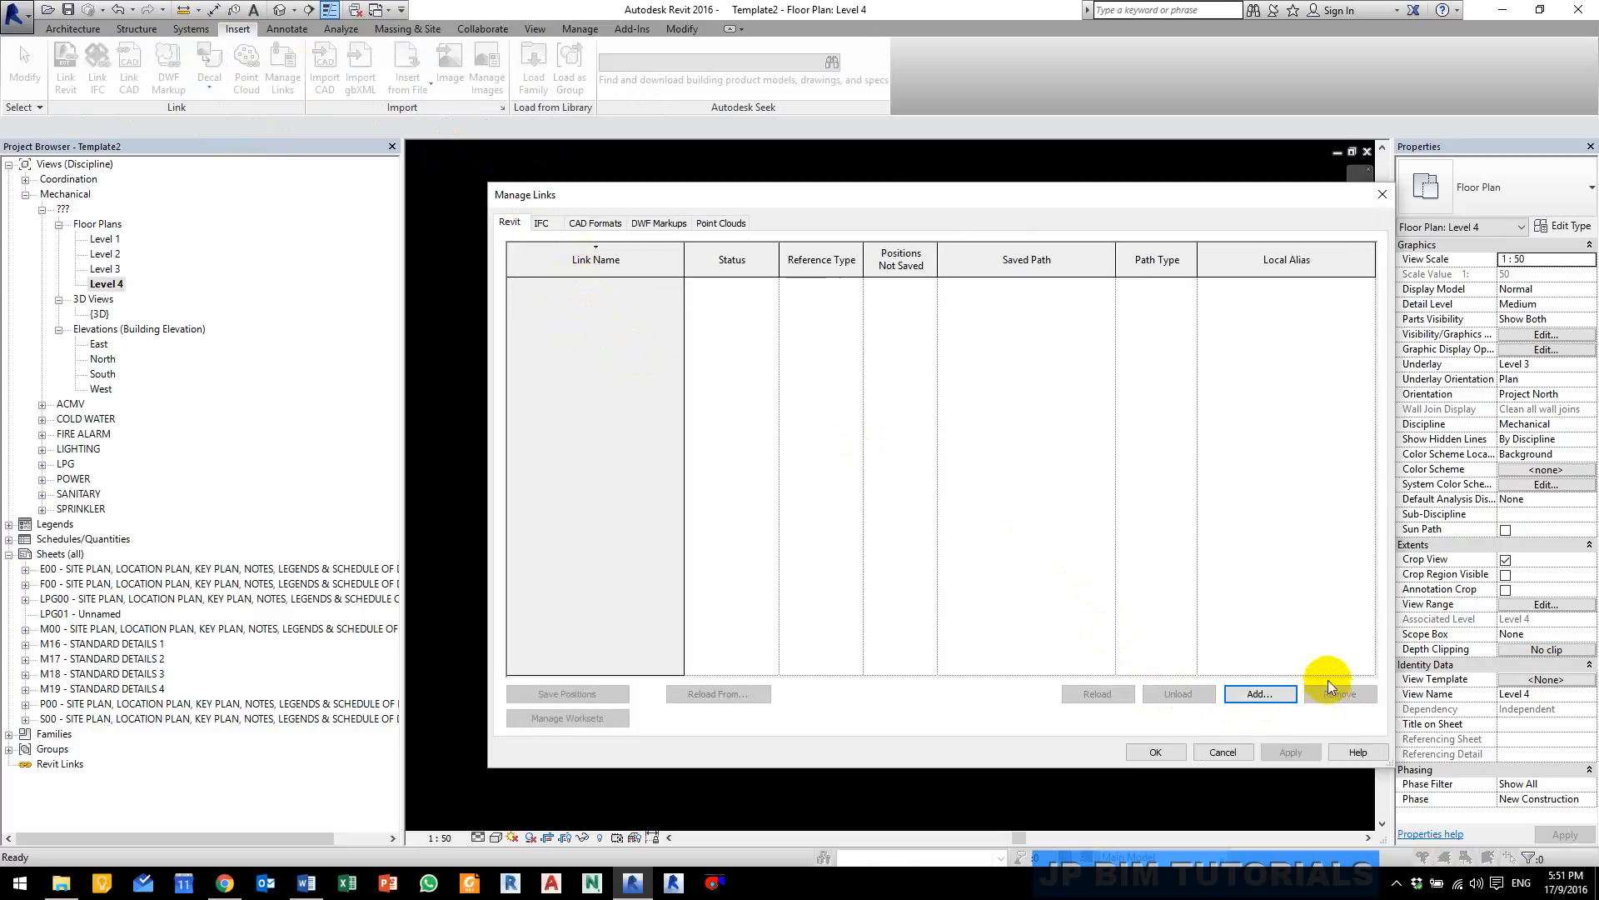
Step: Remove the CAD link Arch Model - Floor Plan - Level 1.dwg and apply the link changes
{"action": "left_click", "coordinate": [602, 223]}
{"action": "left_click", "coordinate": [626, 283]}
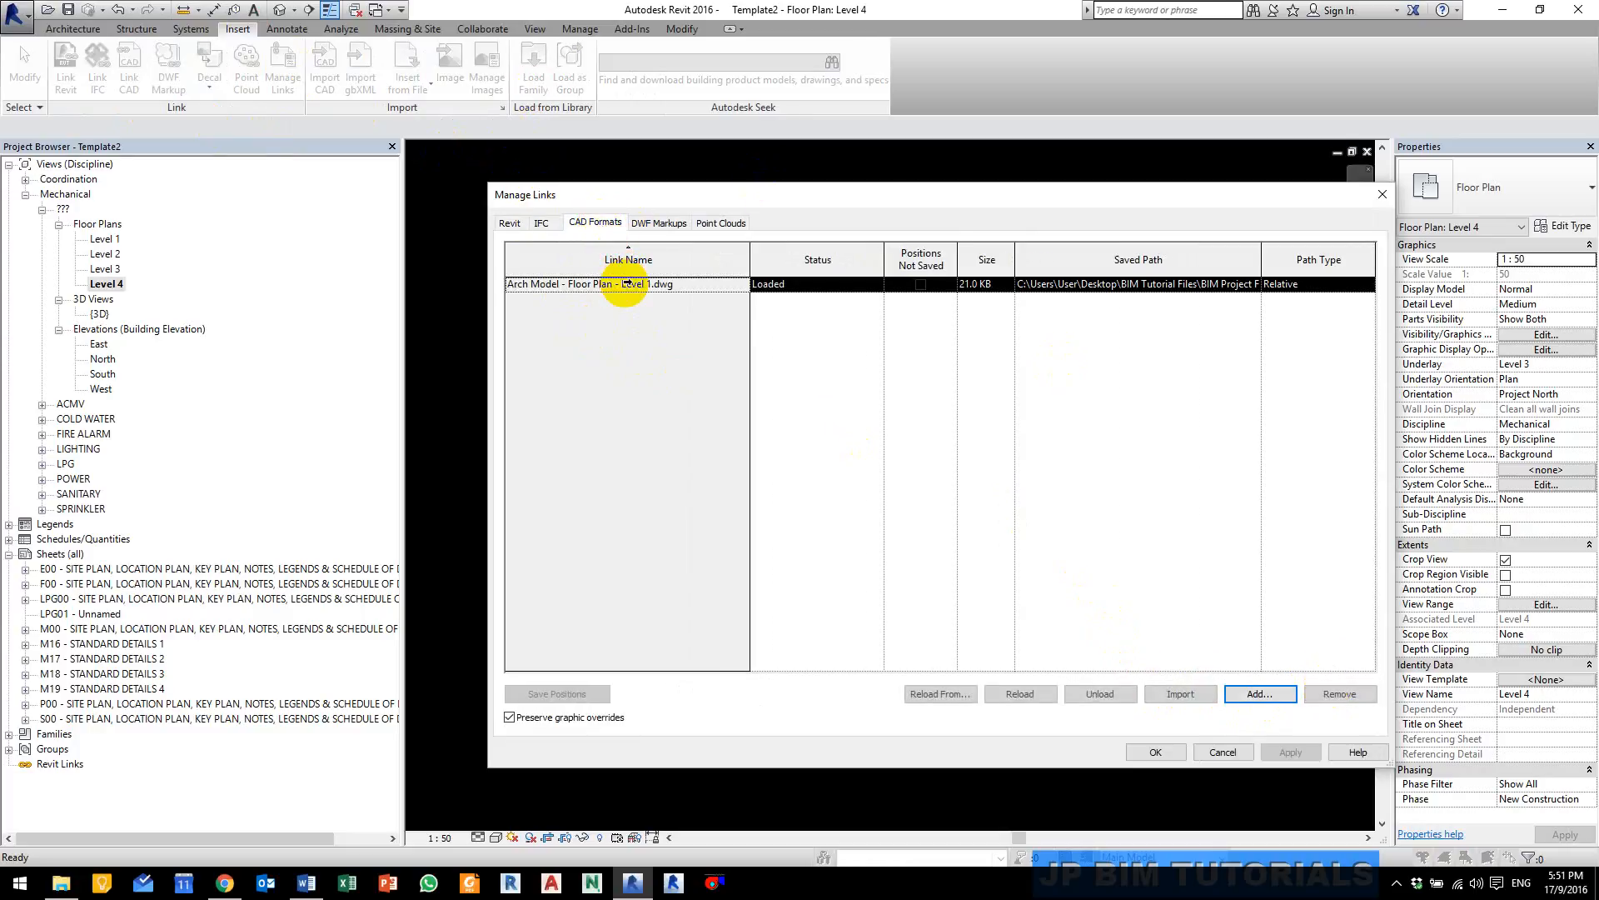
{"action": "left_click", "coordinate": [1330, 698]}
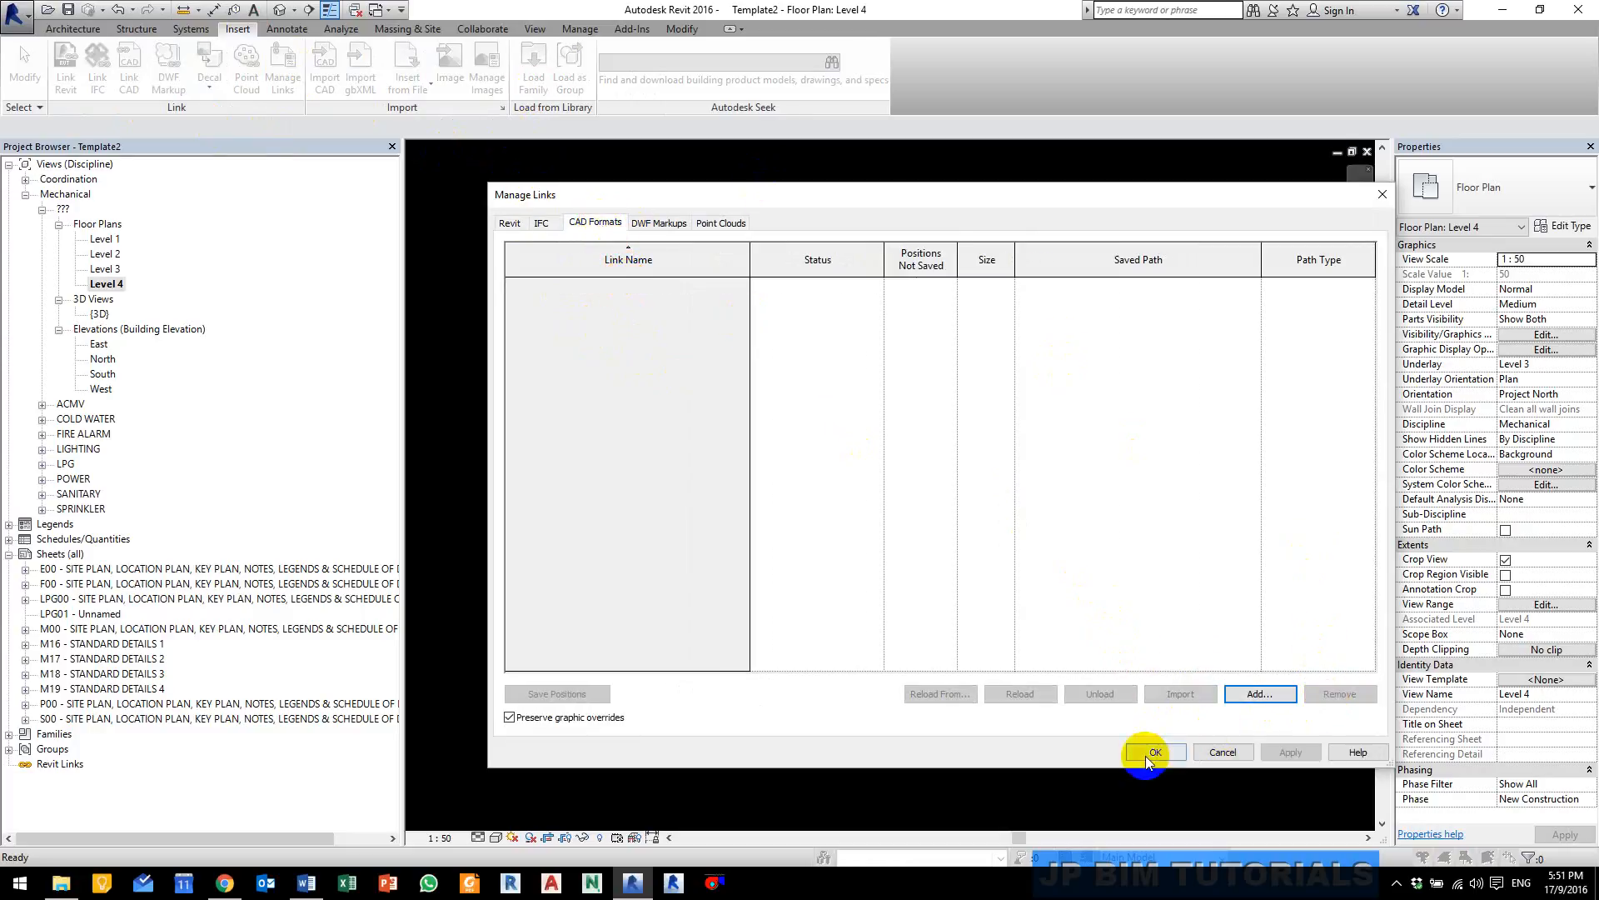
{"action": "left_click", "coordinate": [1173, 753]}
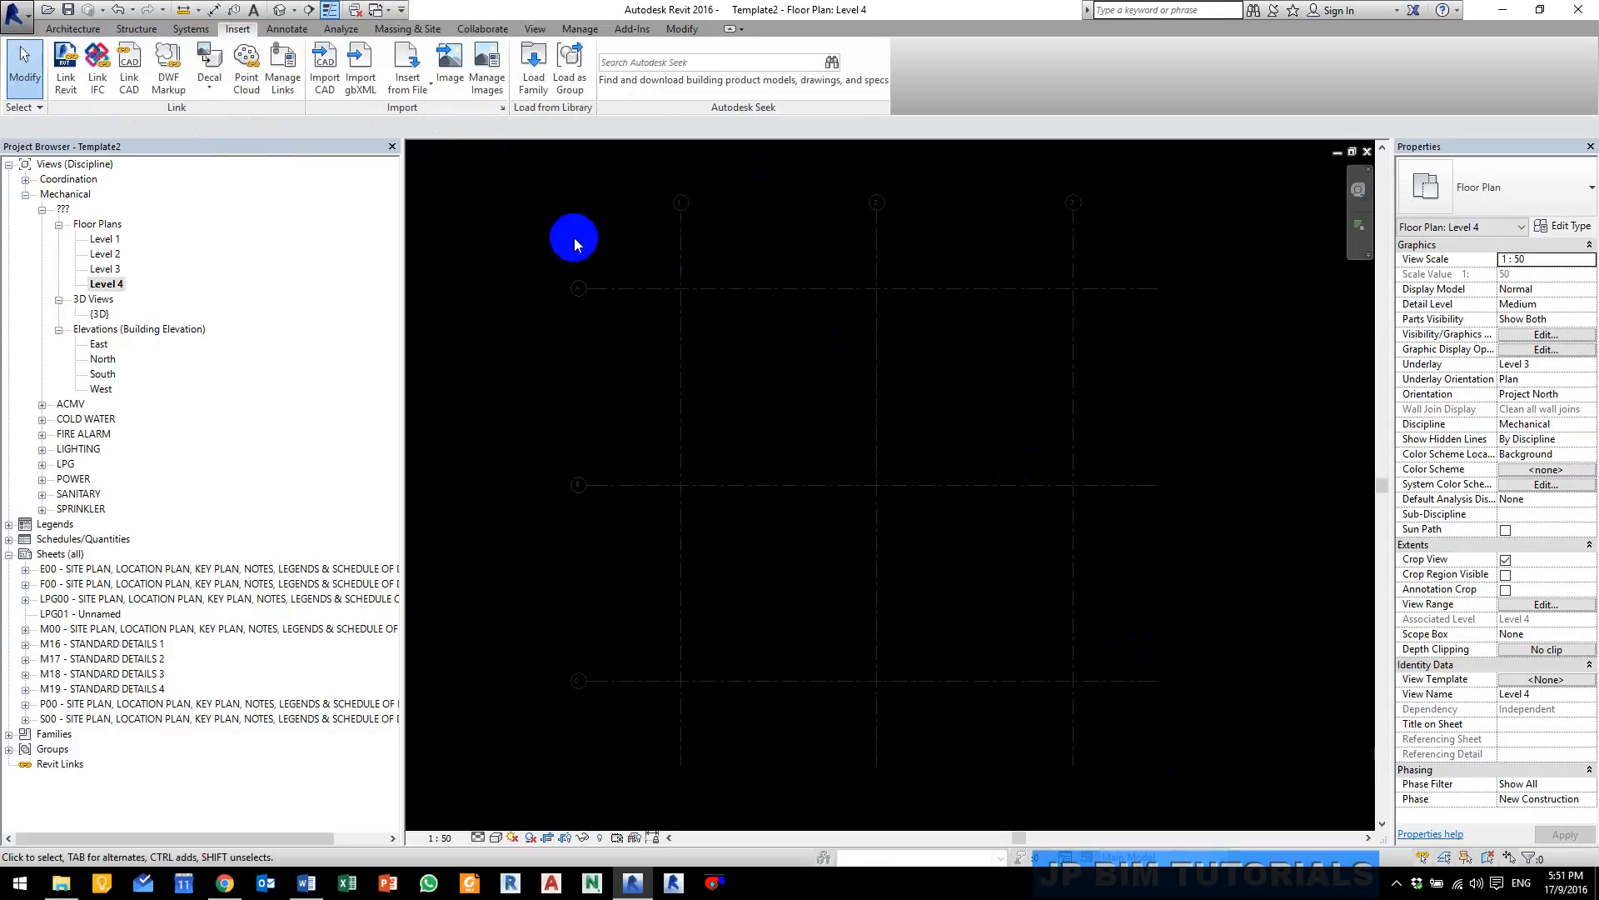
Step: Open the Level 1 floor plan and examine what is left around the grids
{"action": "double_click", "coordinate": [106, 239]}
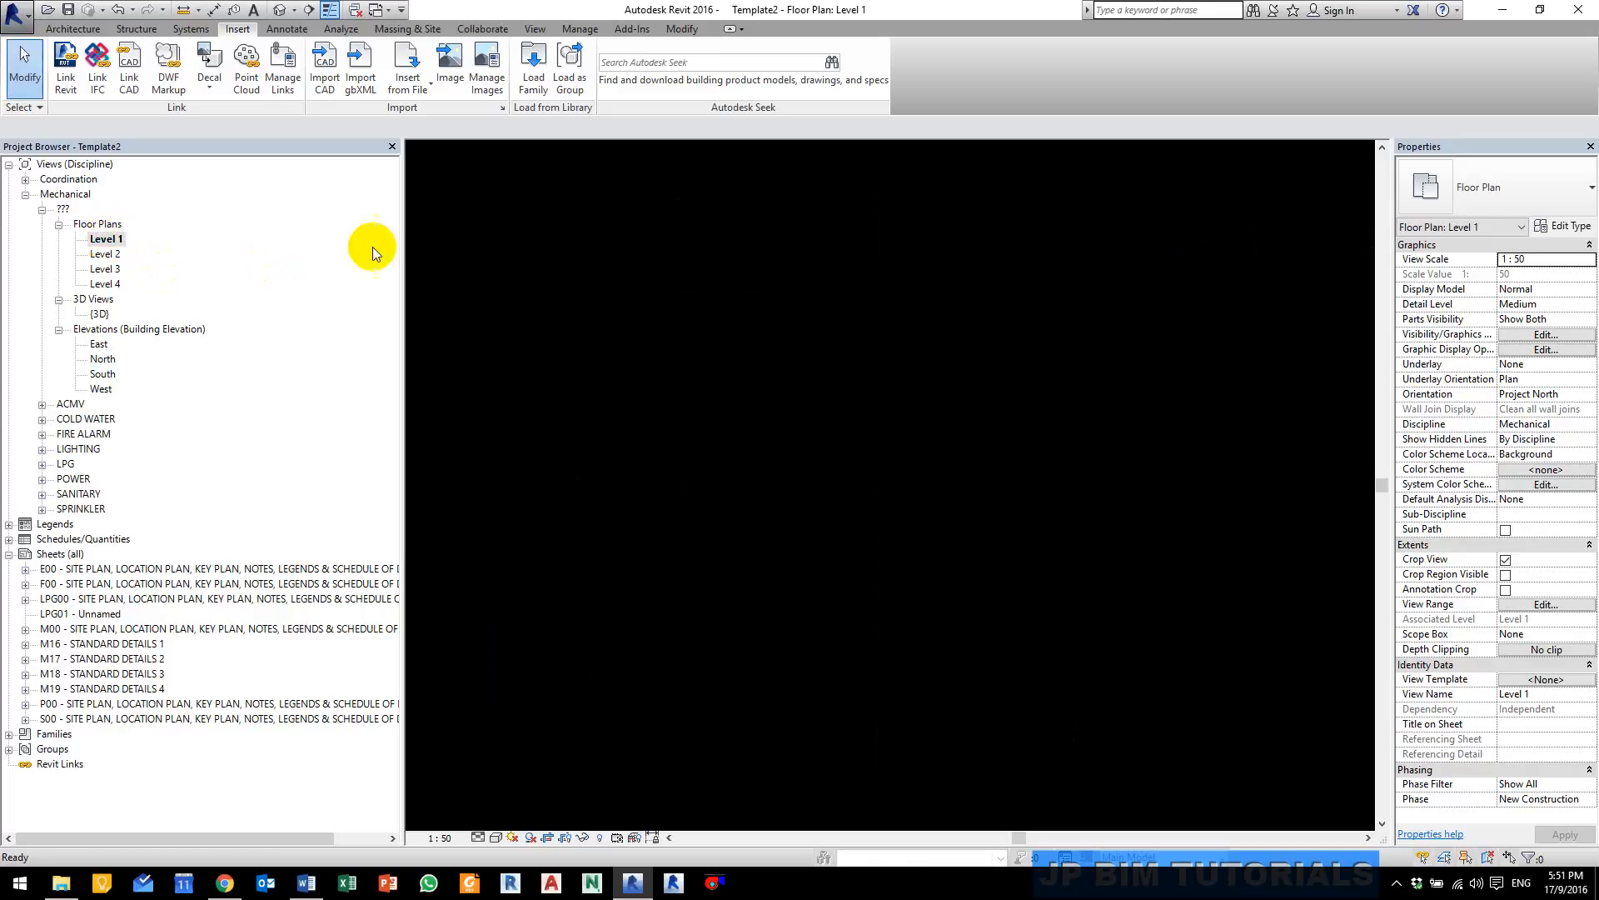
{"action": "mouse_move", "coordinate": [932, 315]}
{"action": "middle_mouse_down"}
{"action": "mouse_move", "coordinate": [852, 433]}
{"action": "mouse_move", "coordinate": [906, 403]}
{"action": "middle_mouse_up"}
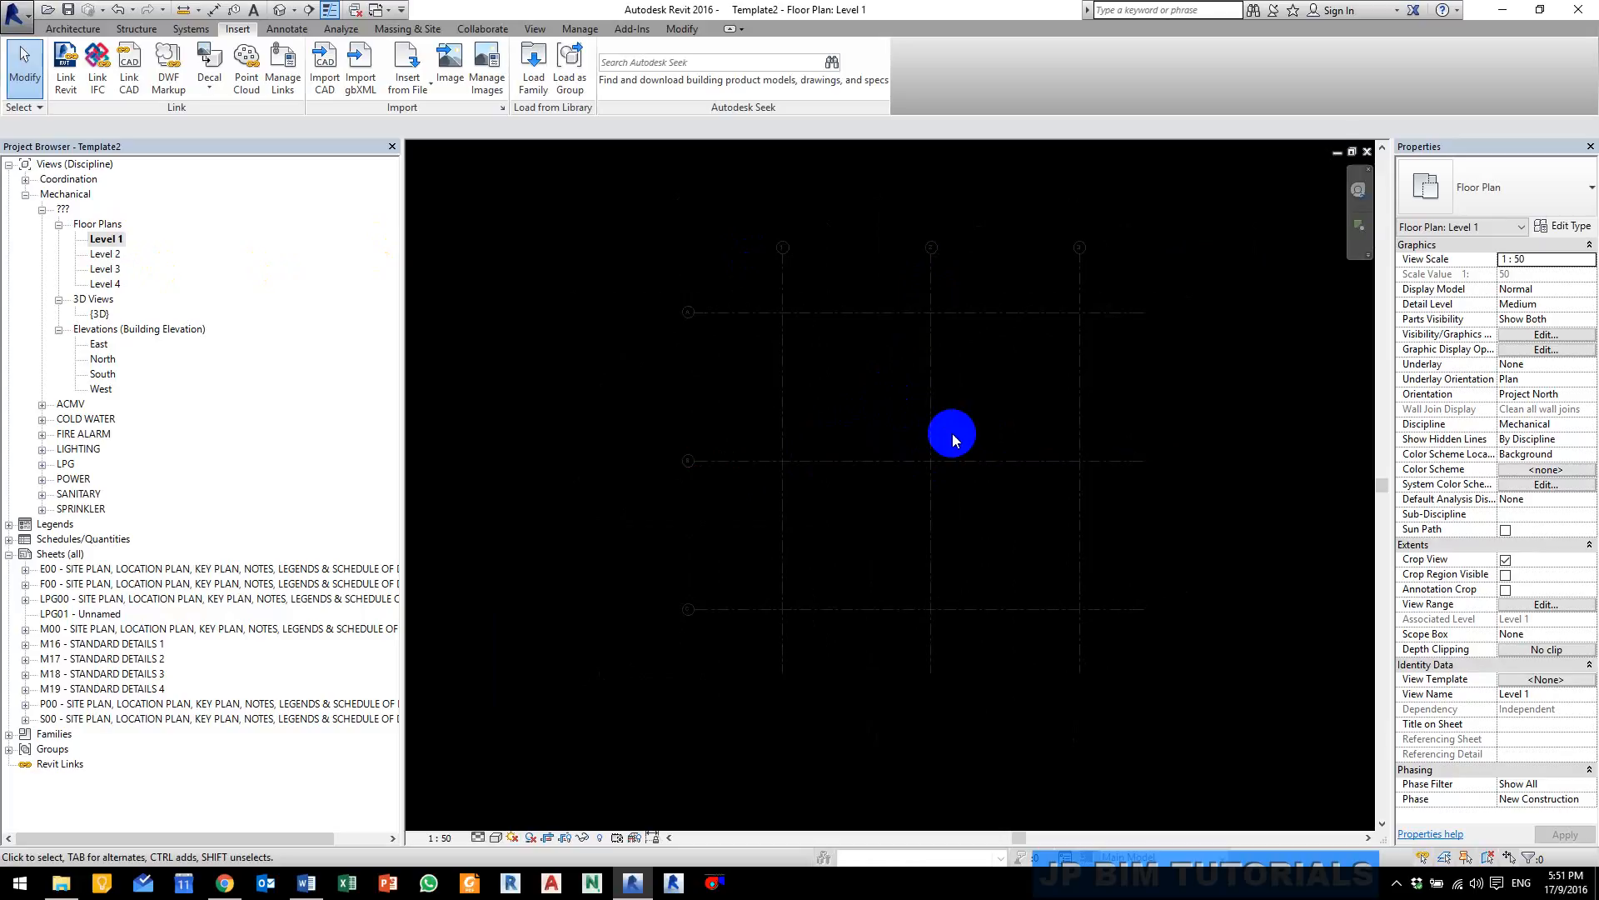
{"action": "middle_click_drag", "start_coordinate": [955, 439], "coordinate": [916, 466]}
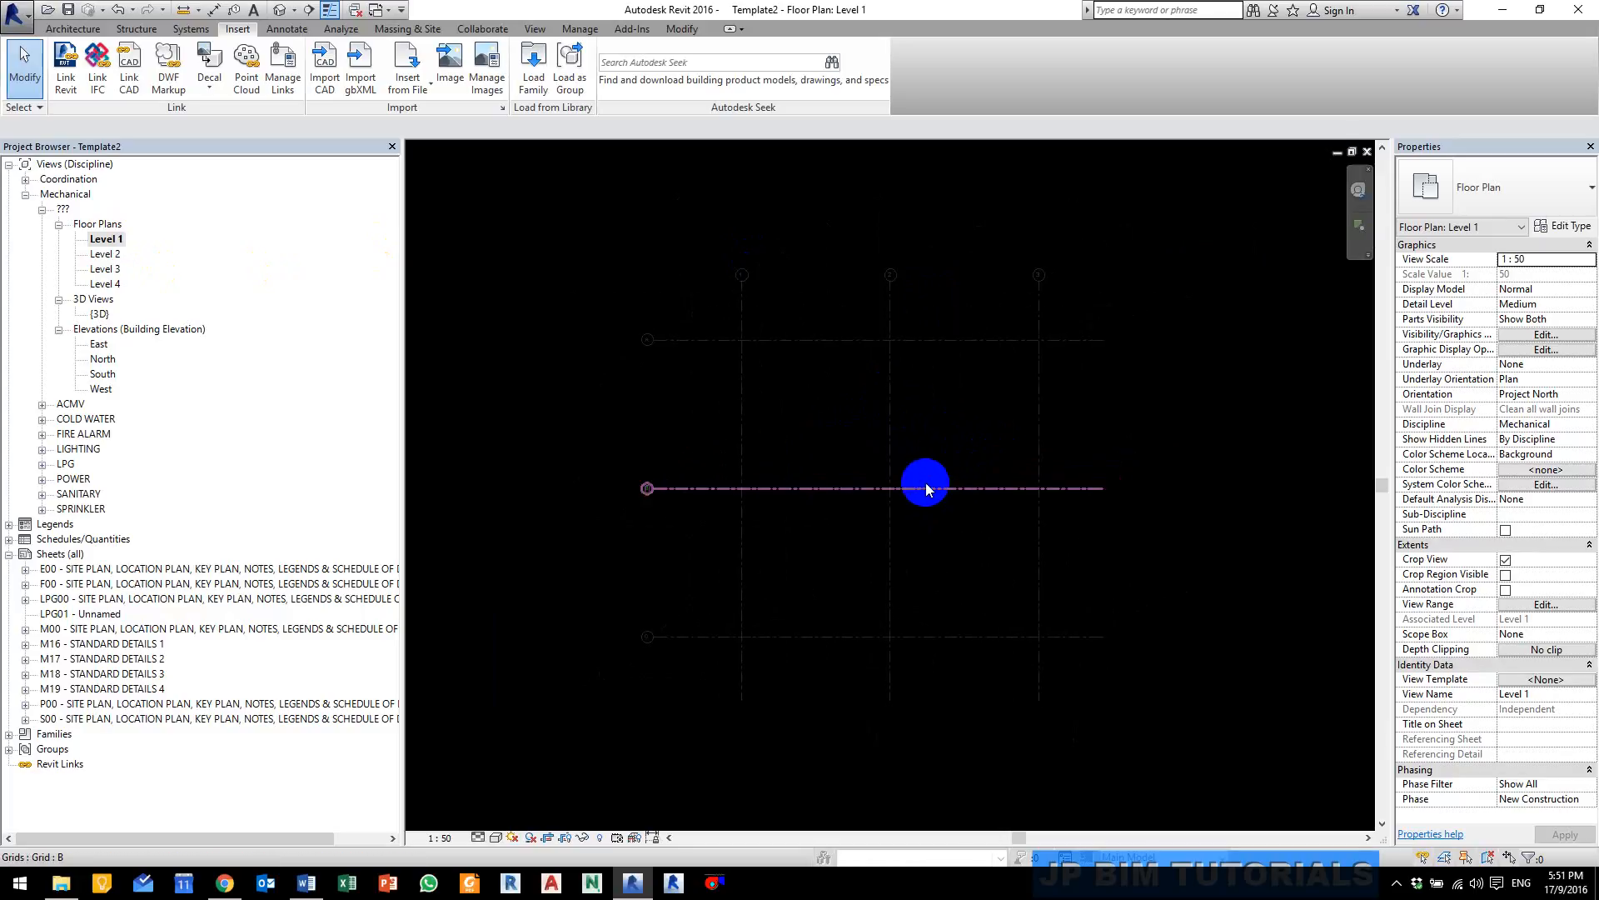
{"action": "scroll", "coordinate": [906, 483], "scroll_direction": "up", "scroll_amount": 2}
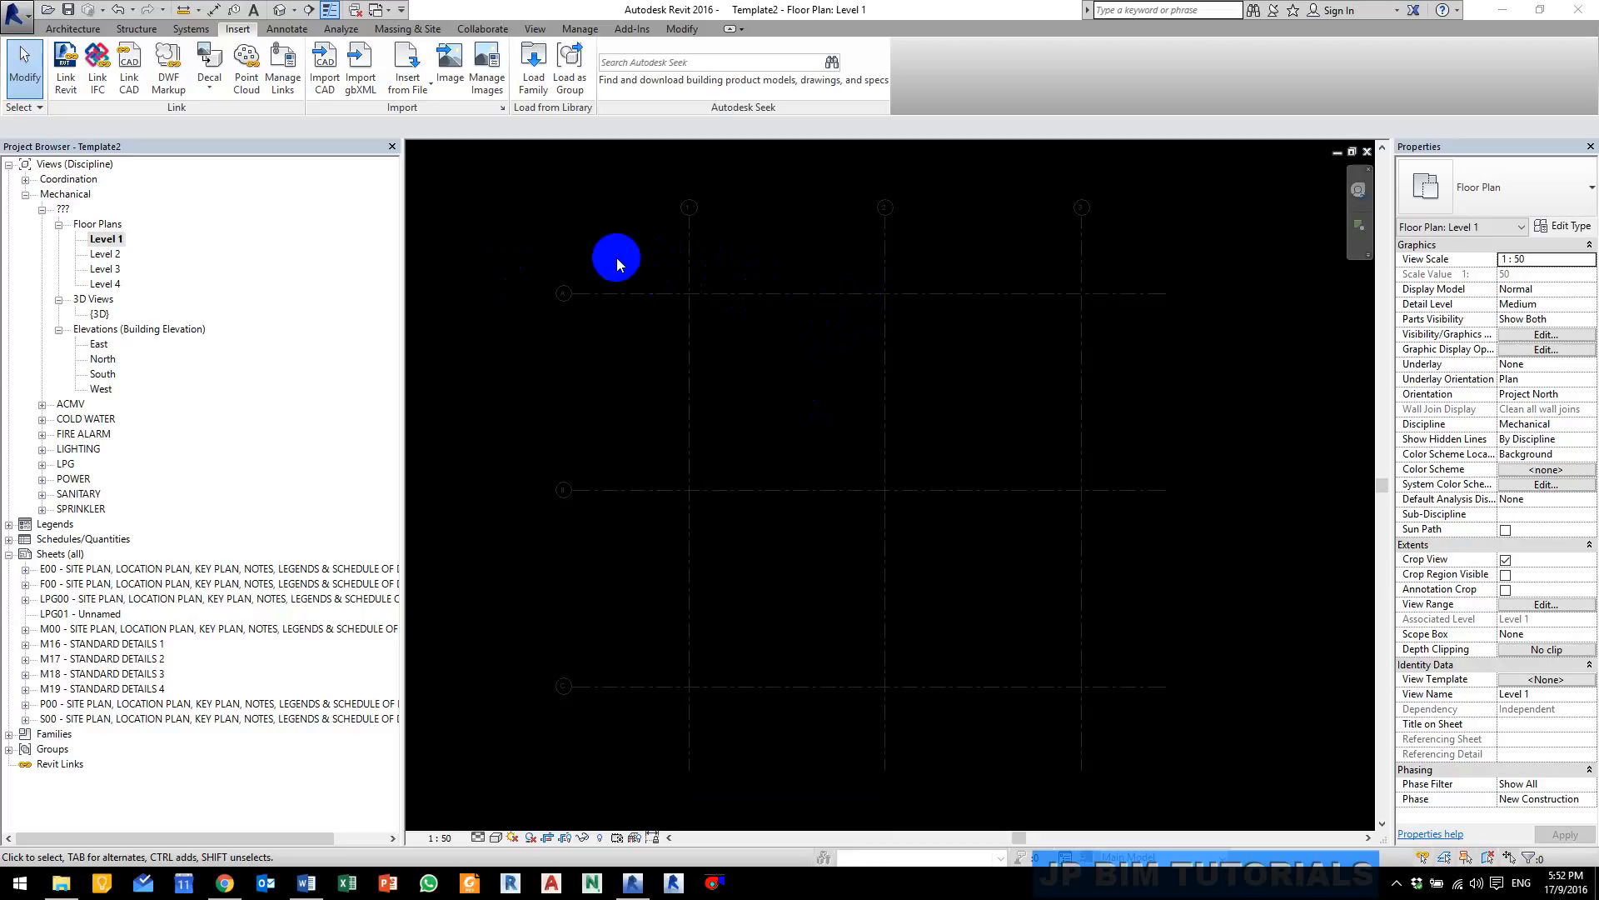
Step: Start saving the project as a template in BIM Tutorial Files > BIM Project Folder > 03 Templates
{"action": "left_click", "coordinate": [27, 17]}
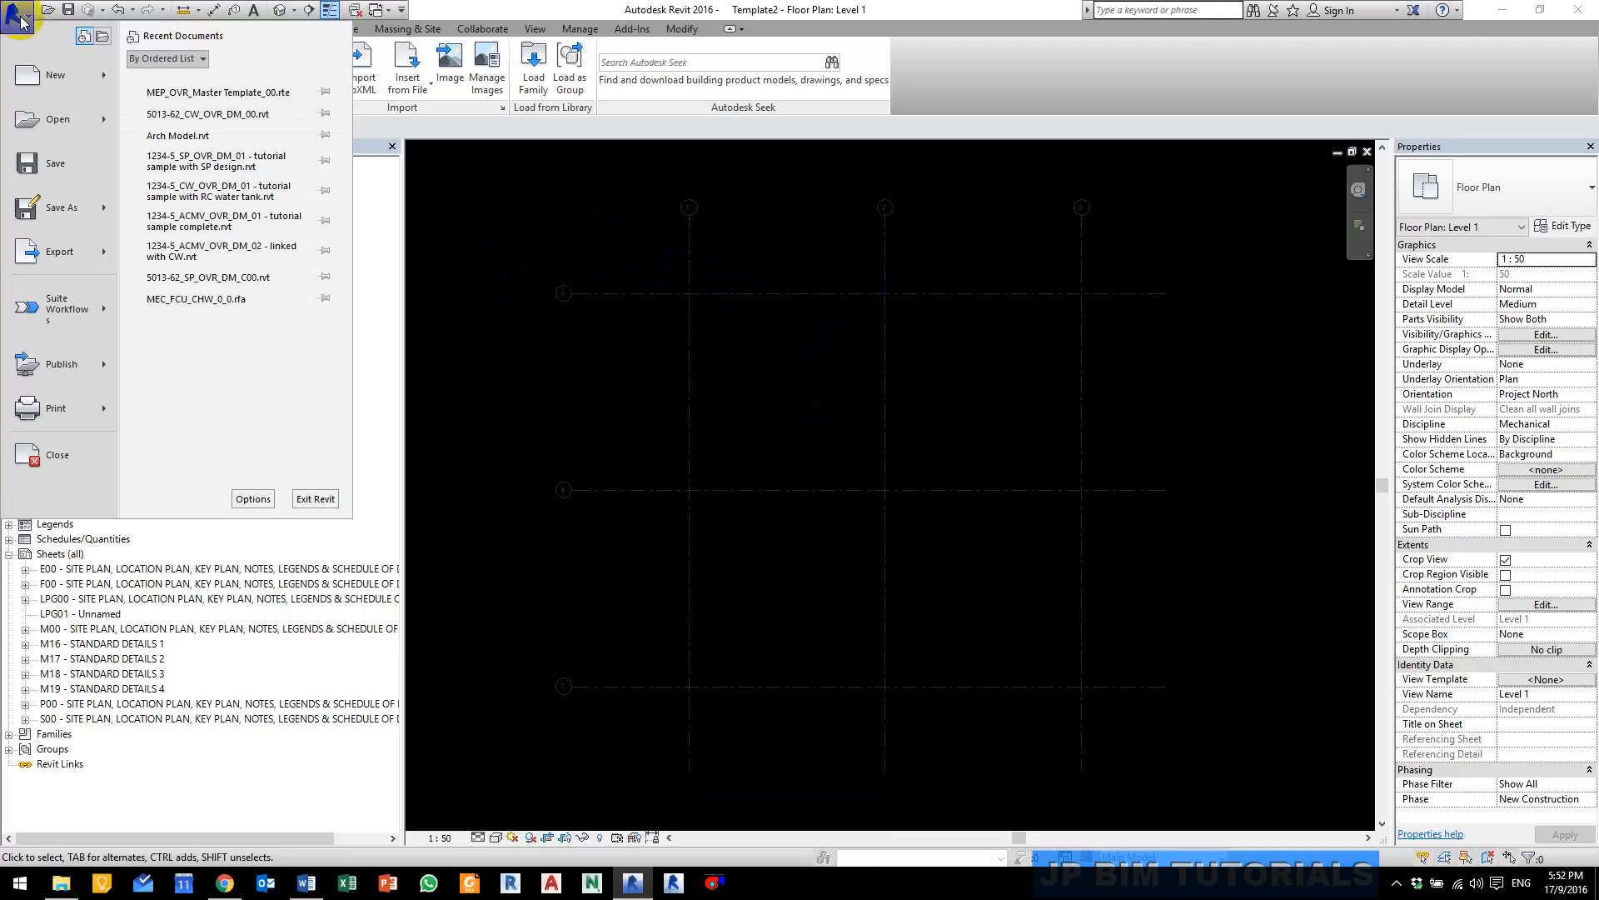
{"action": "mouse_move", "coordinate": [77, 208]}
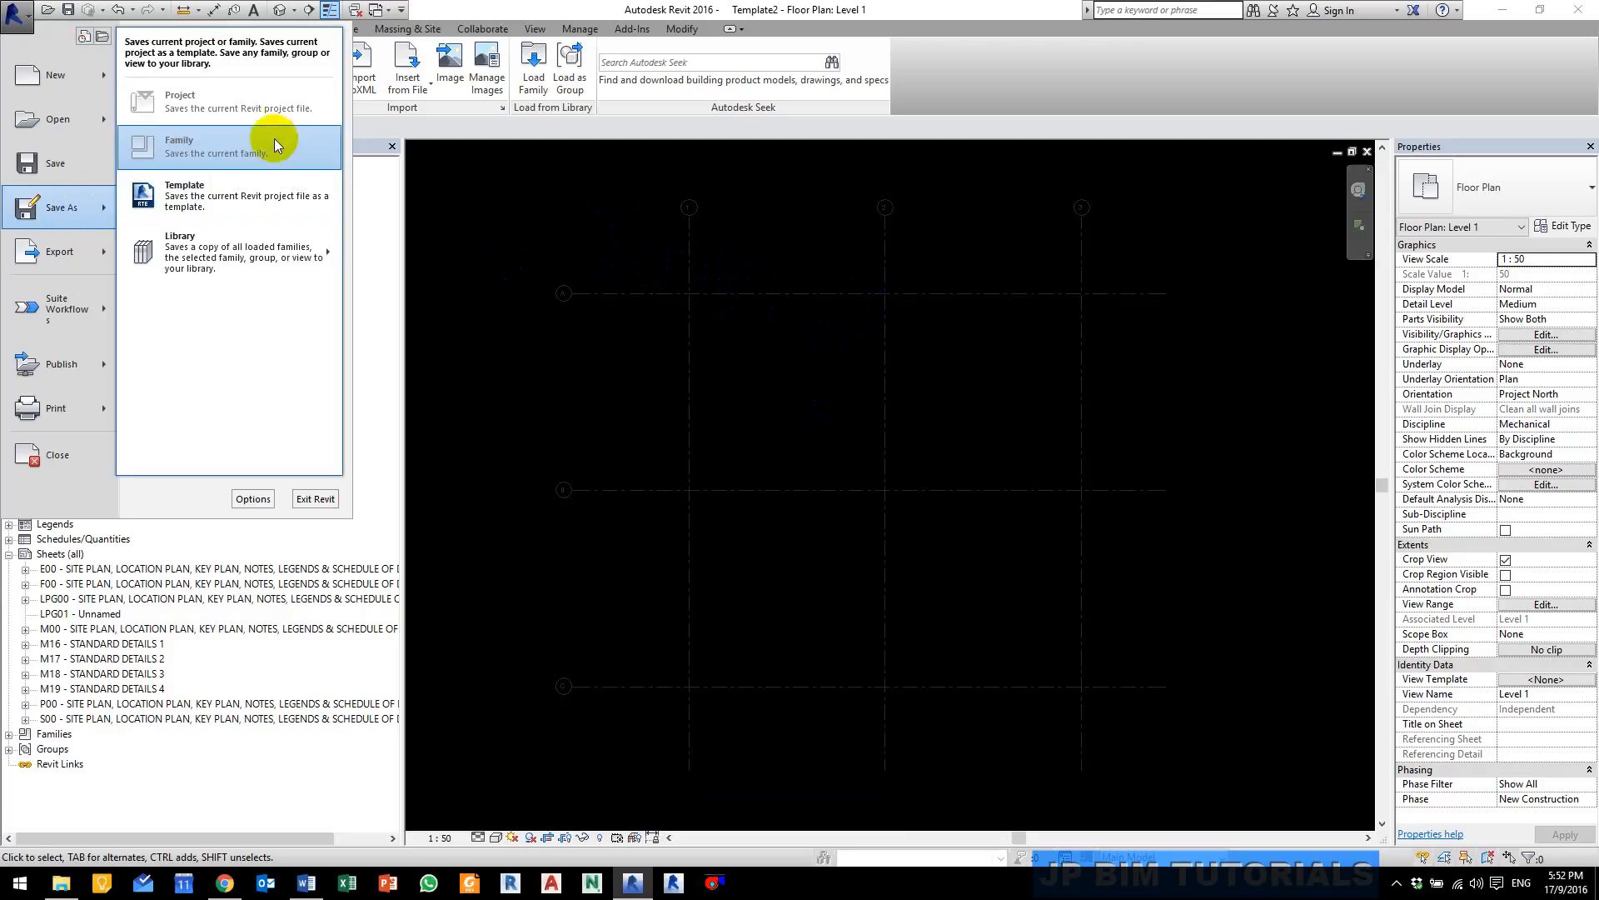
{"action": "left_click", "coordinate": [243, 202]}
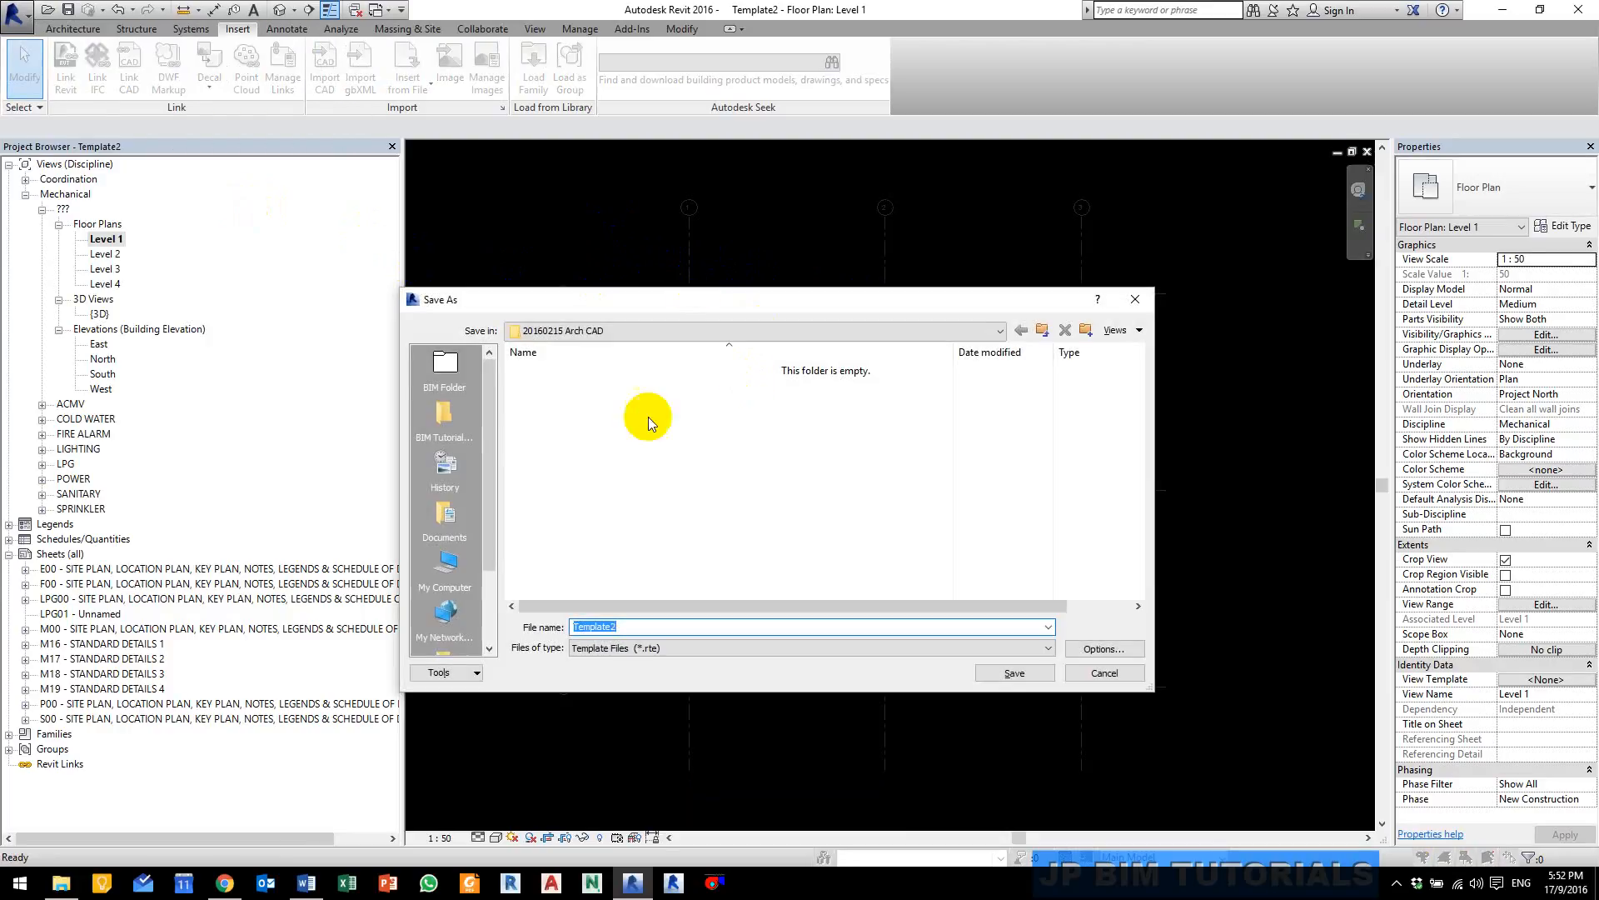
{"action": "left_click", "coordinate": [447, 414]}
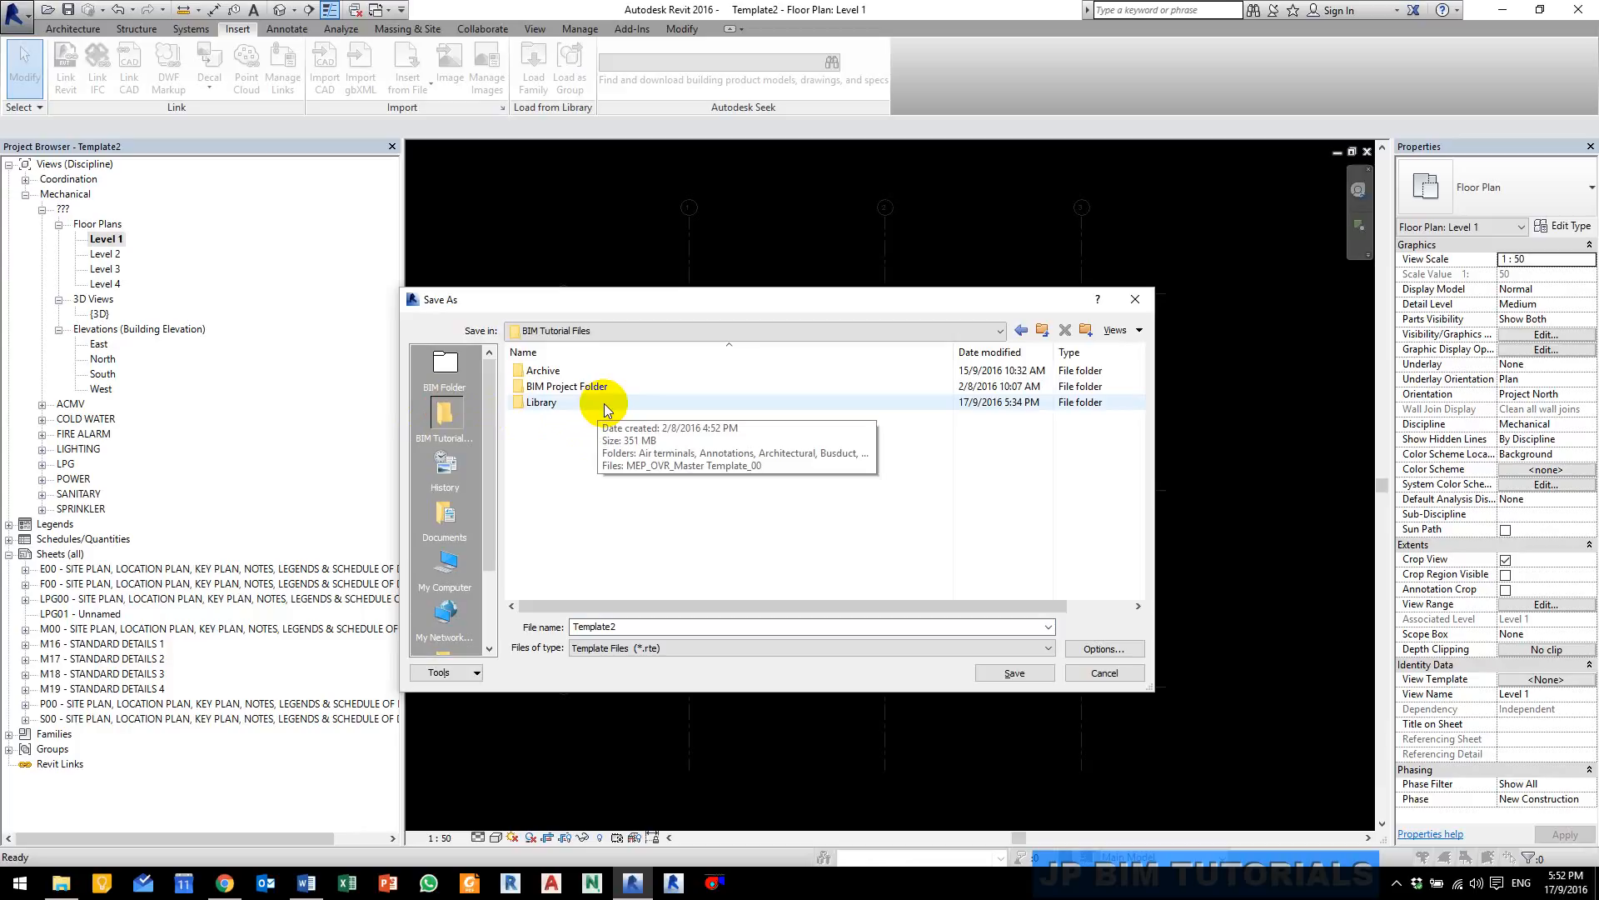
{"action": "double_click", "coordinate": [605, 388]}
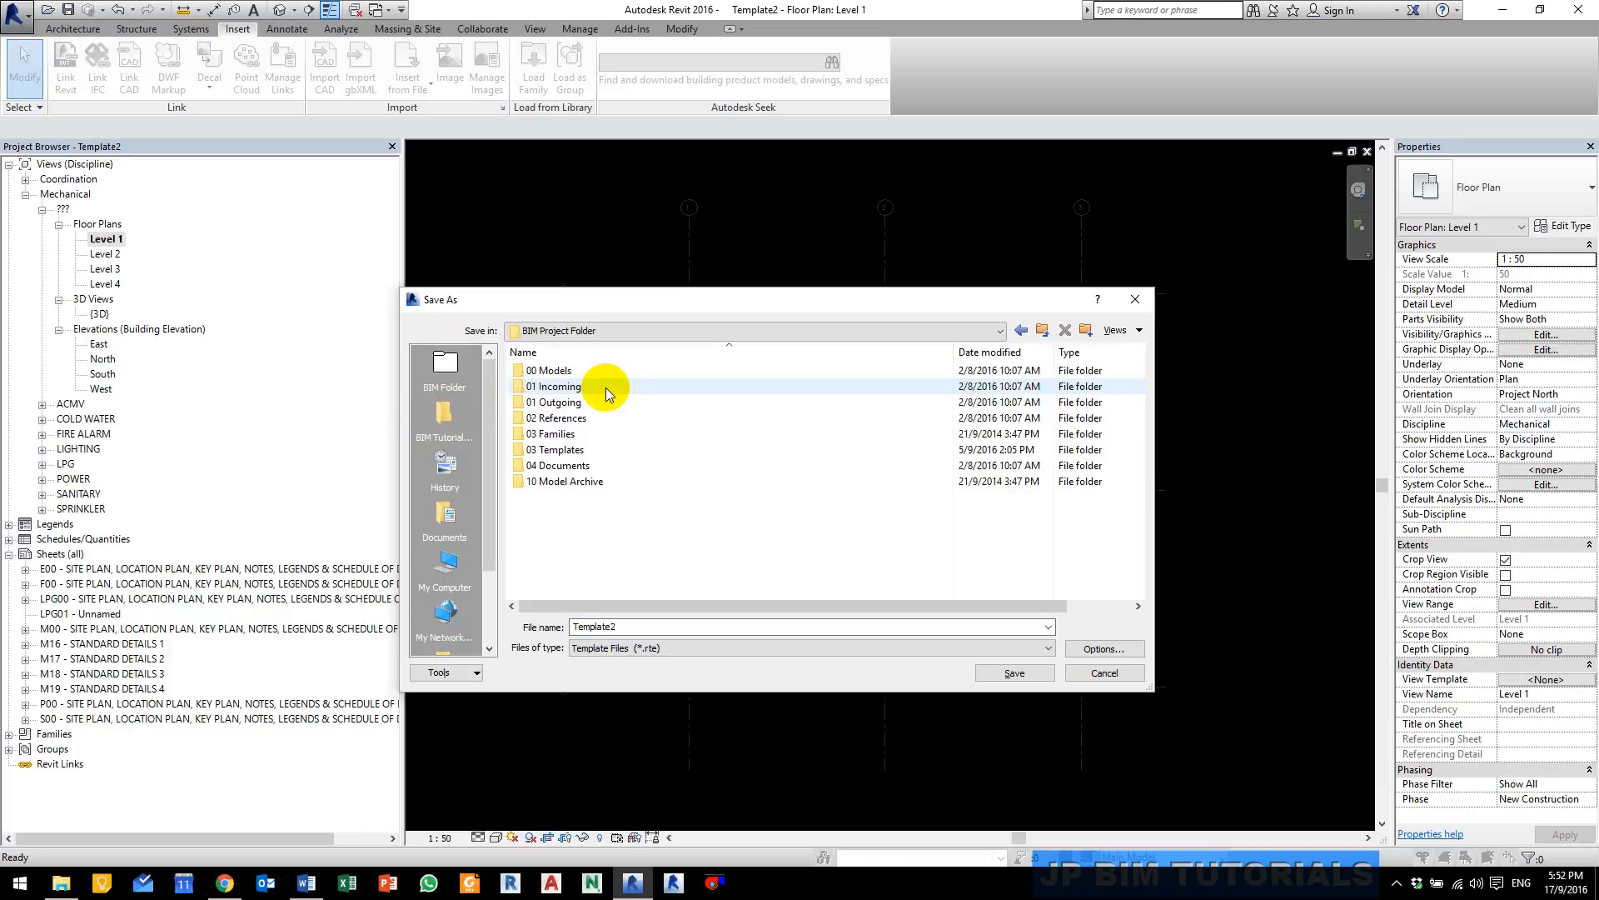
{"action": "double_click", "coordinate": [582, 450]}
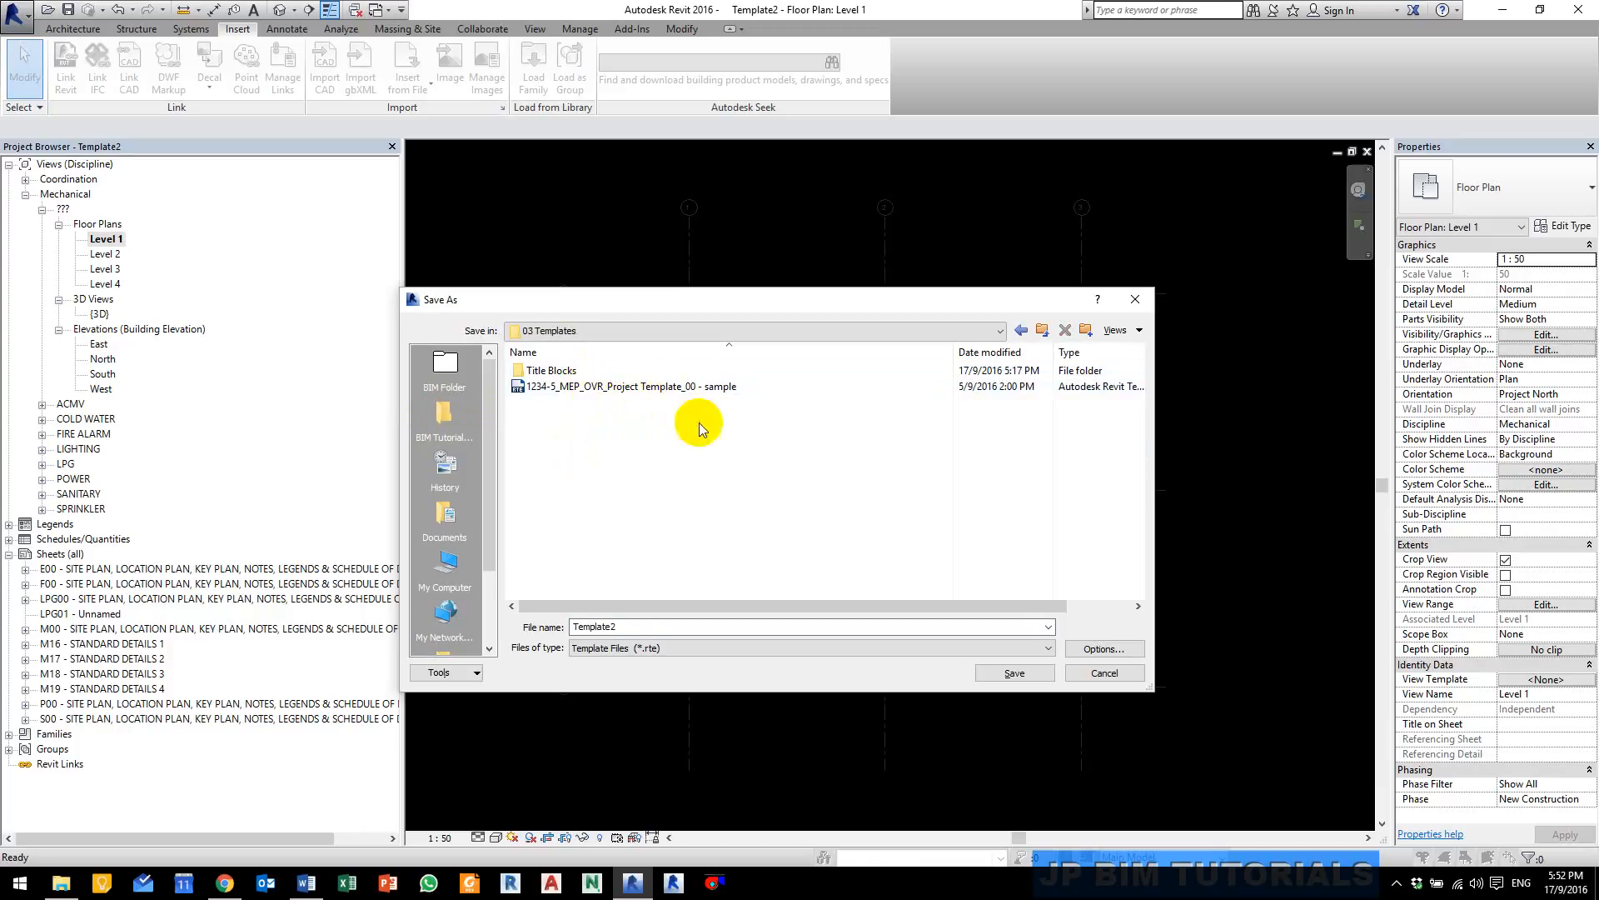
Step: Name the template file 1234-5_MEP_OVR_Project Template_00 and save it
{"action": "double_click", "coordinate": [635, 628]}
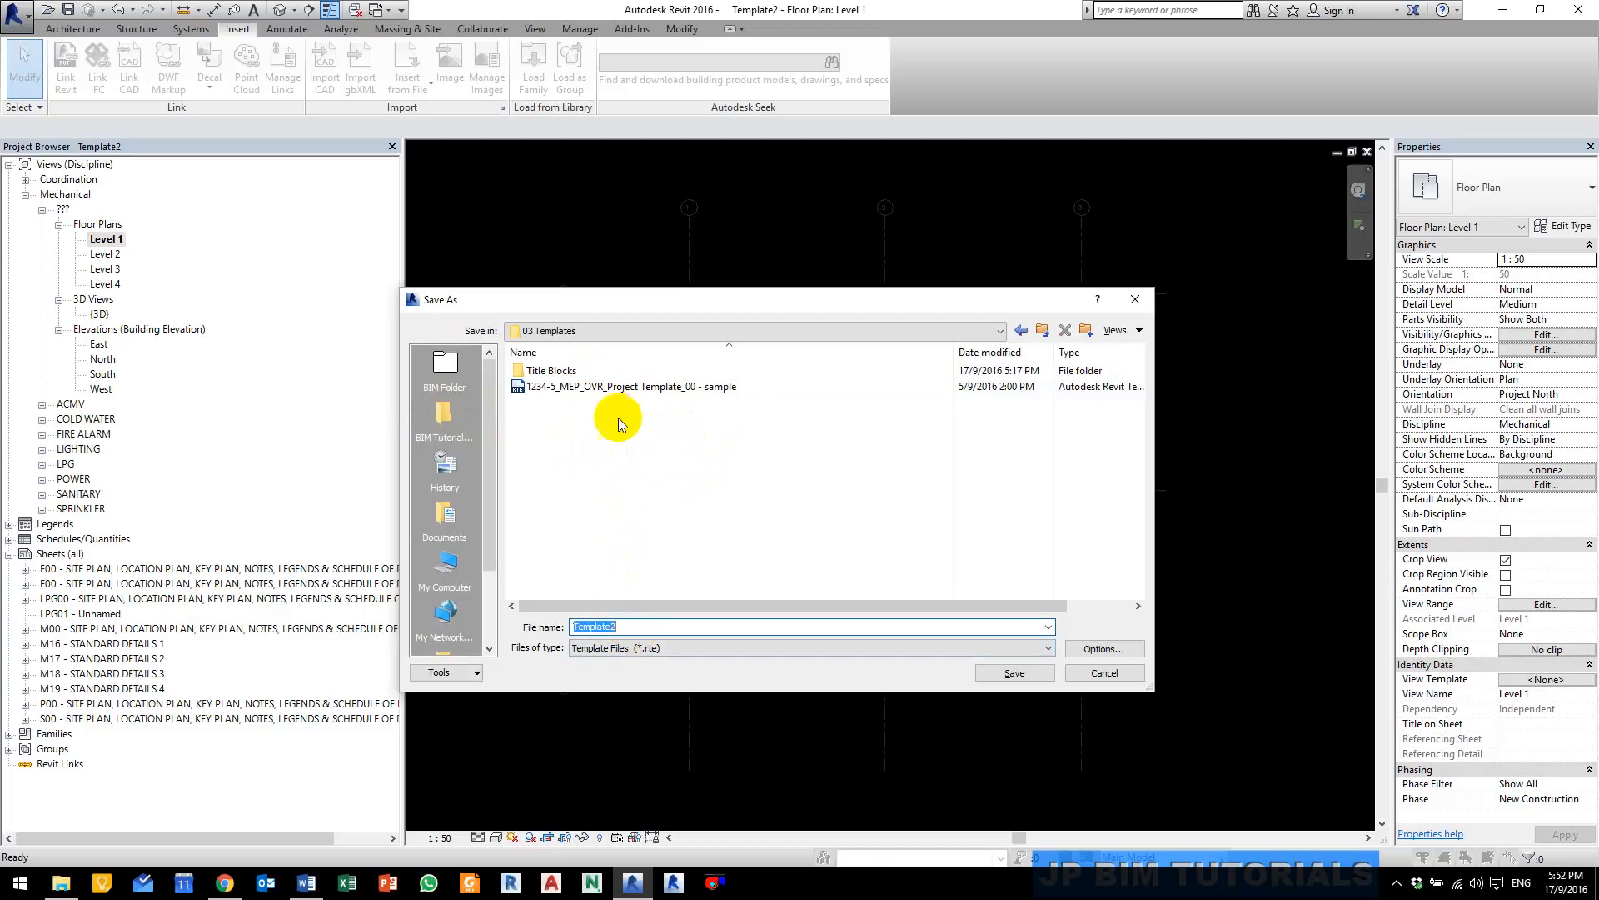
{"action": "type", "text": "1234-5"}
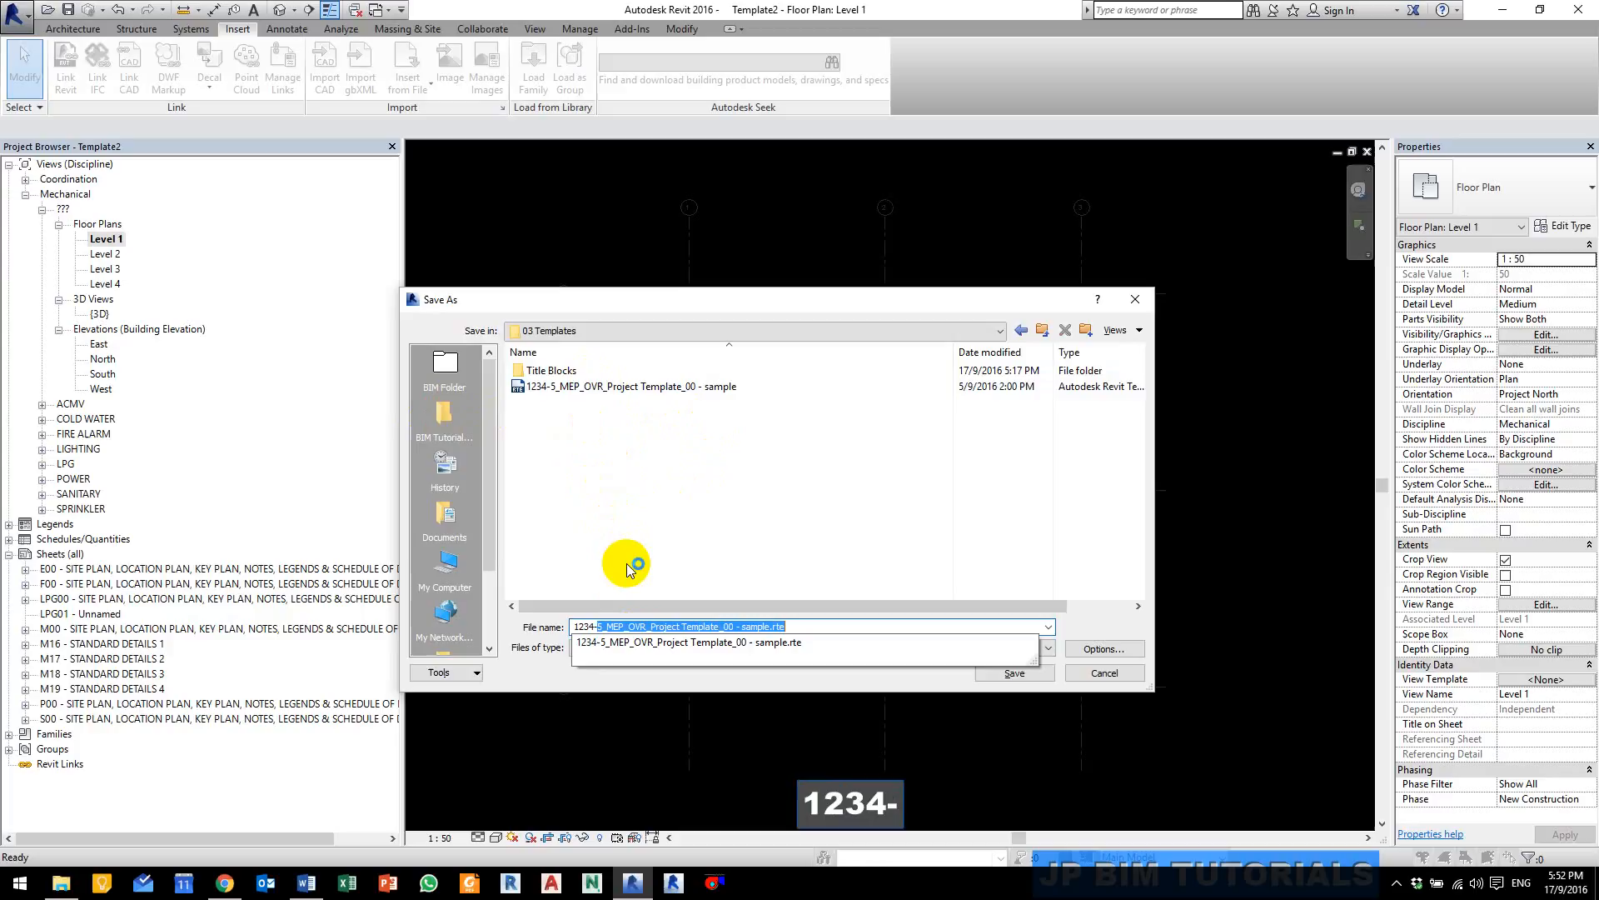
{"action": "type", "text": "_MEP_OVR_"}
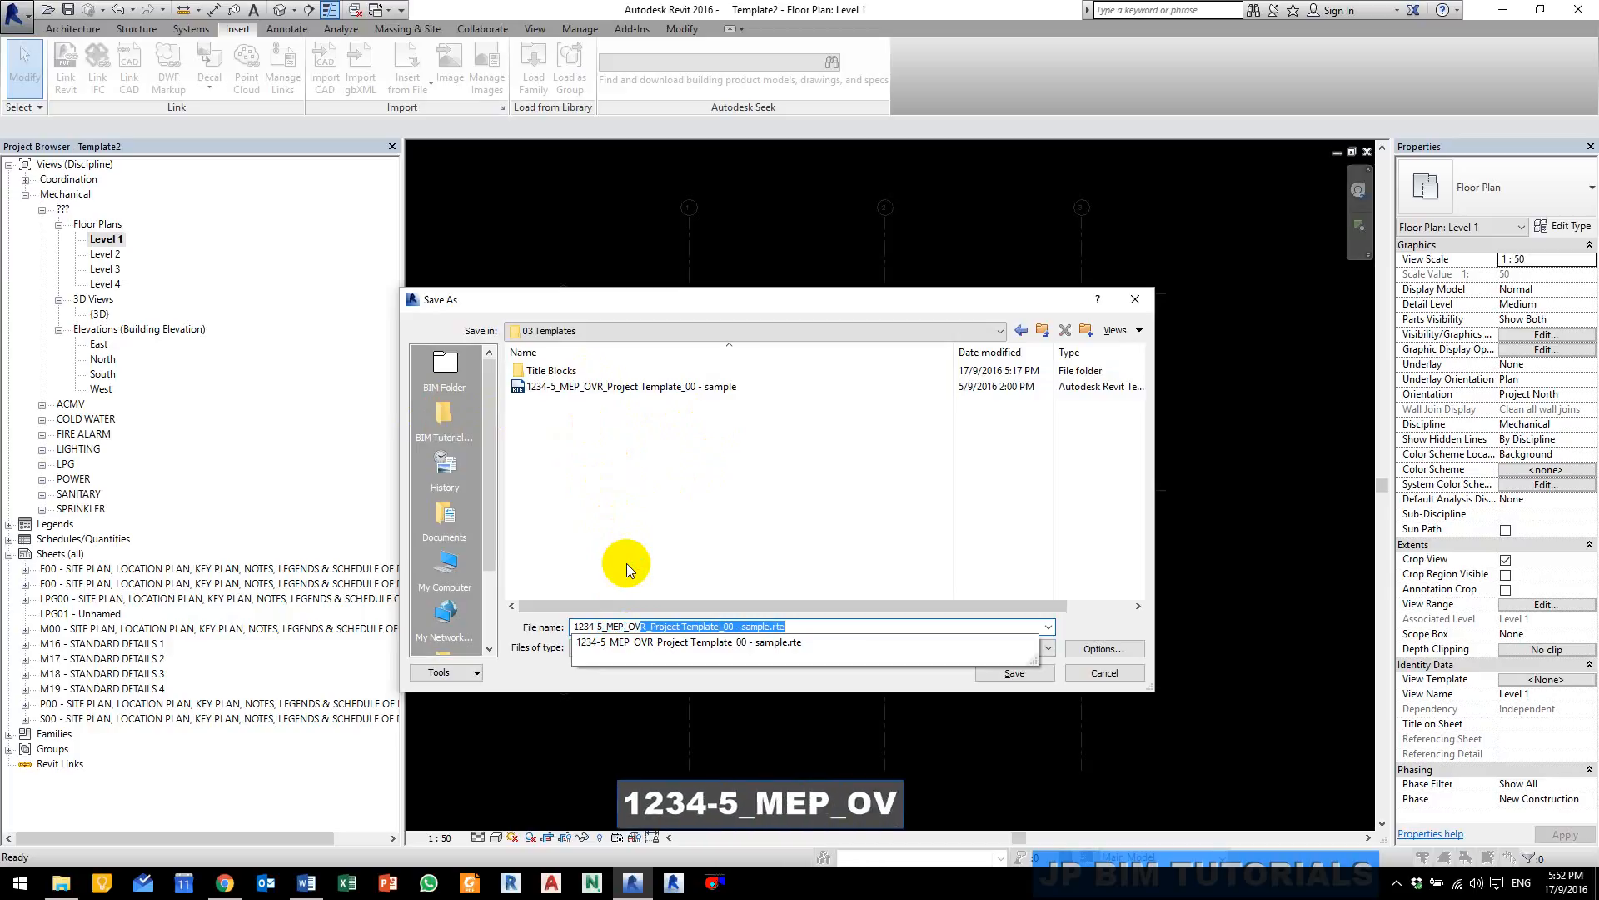
{"action": "type", "text": "Project"}
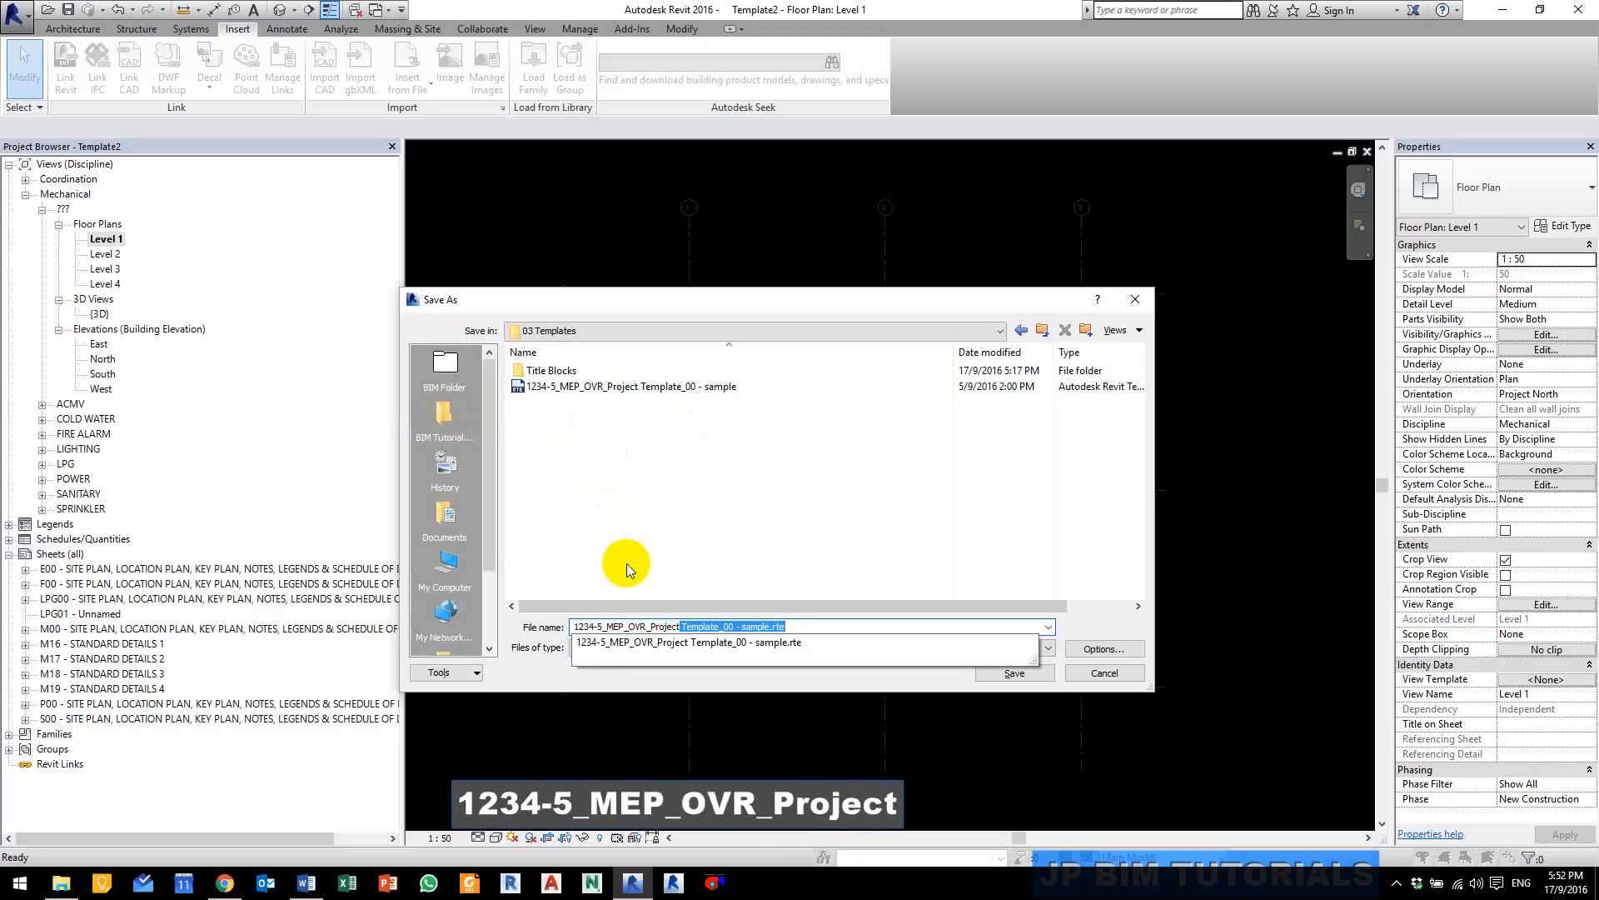
{"action": "type", "text": " Template_"}
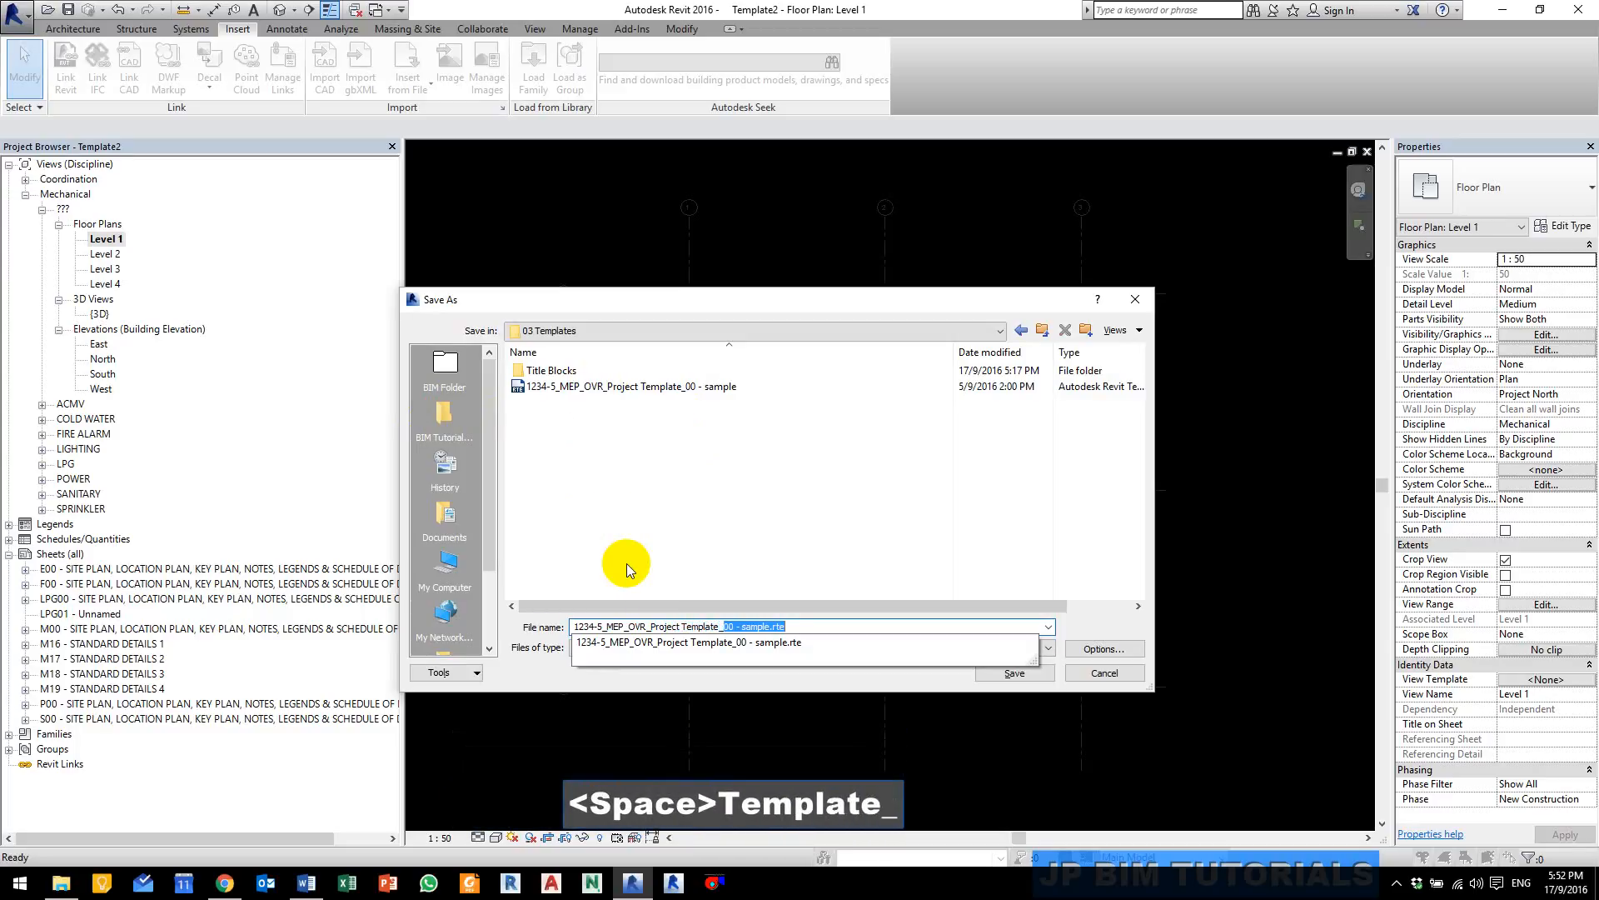
{"action": "type", "text": "00"}
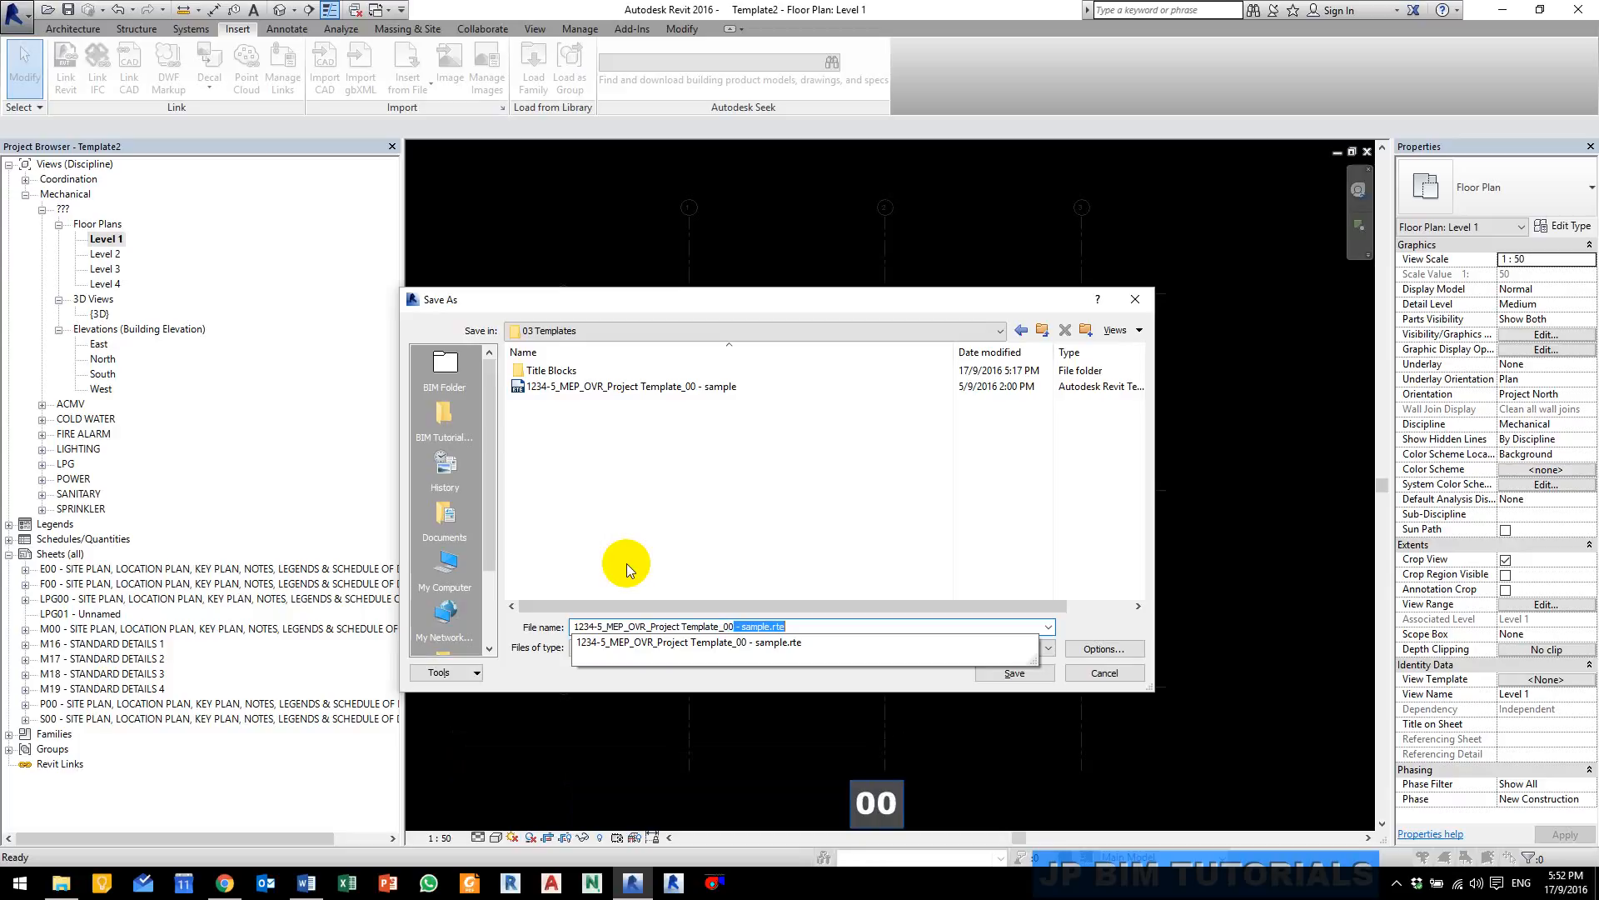
{"action": "key", "text": "Delete"}
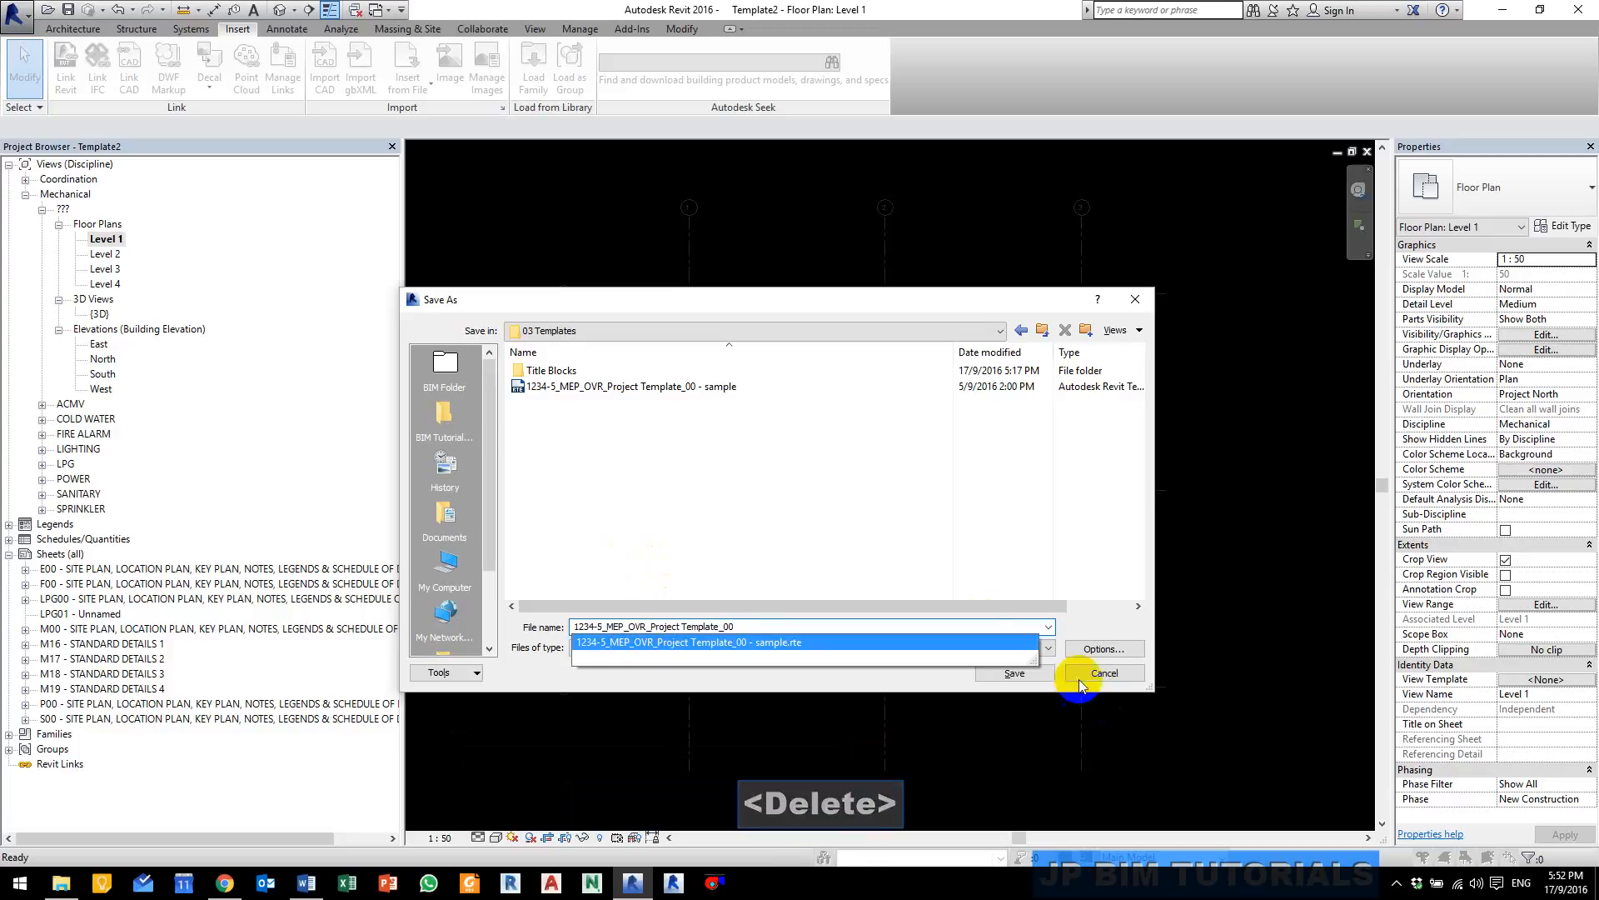
{"action": "left_click", "coordinate": [960, 563]}
{"action": "left_click", "coordinate": [1027, 681]}
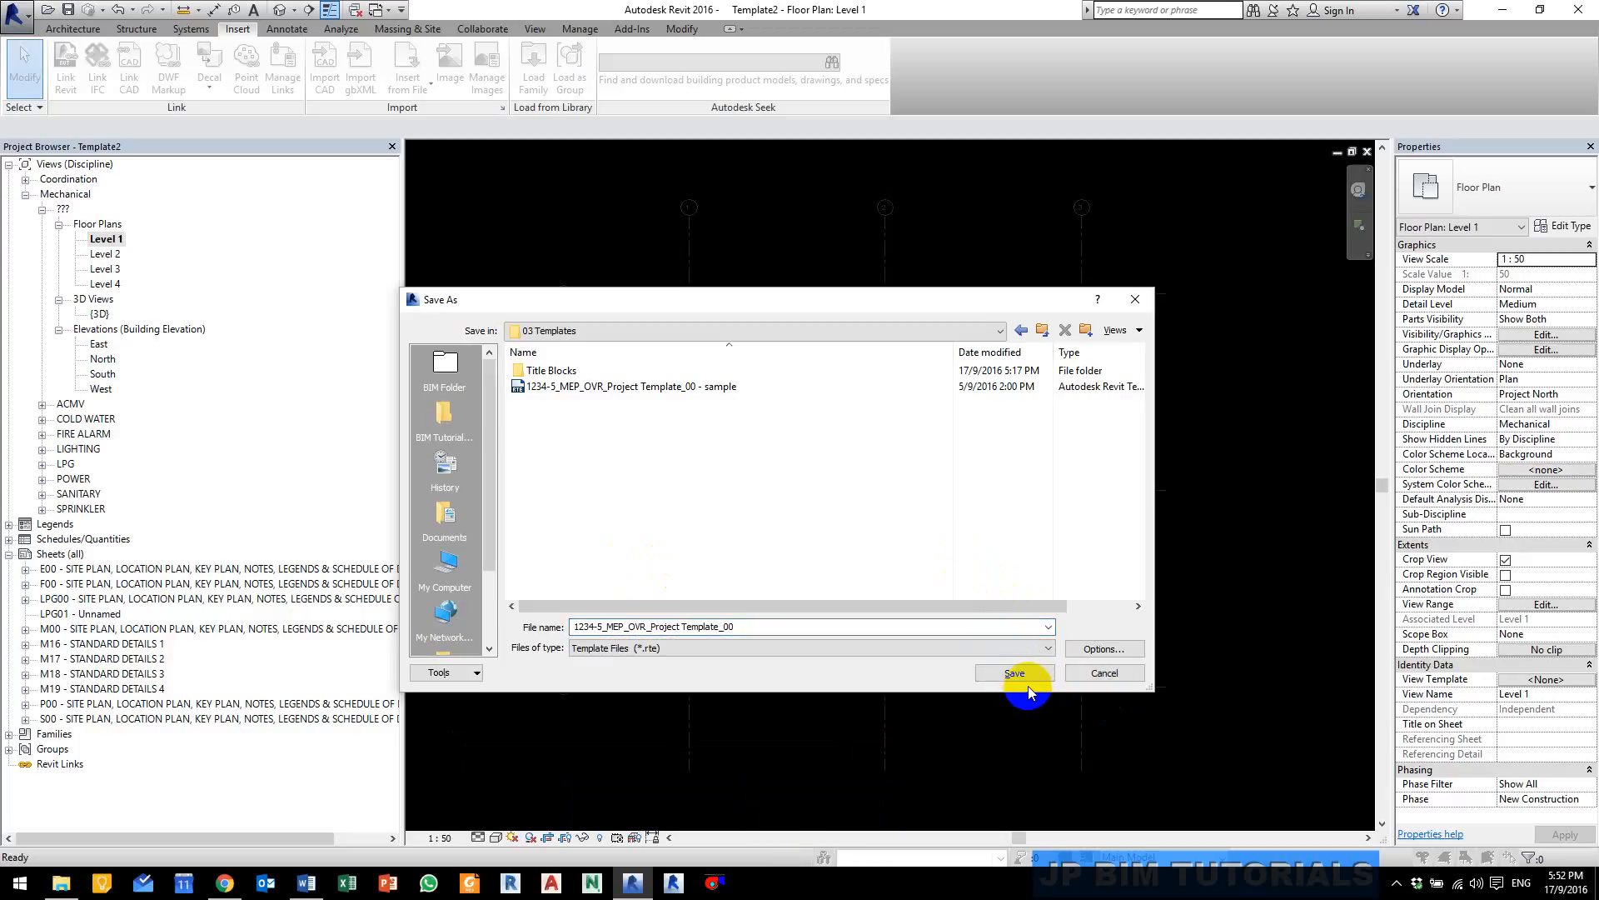